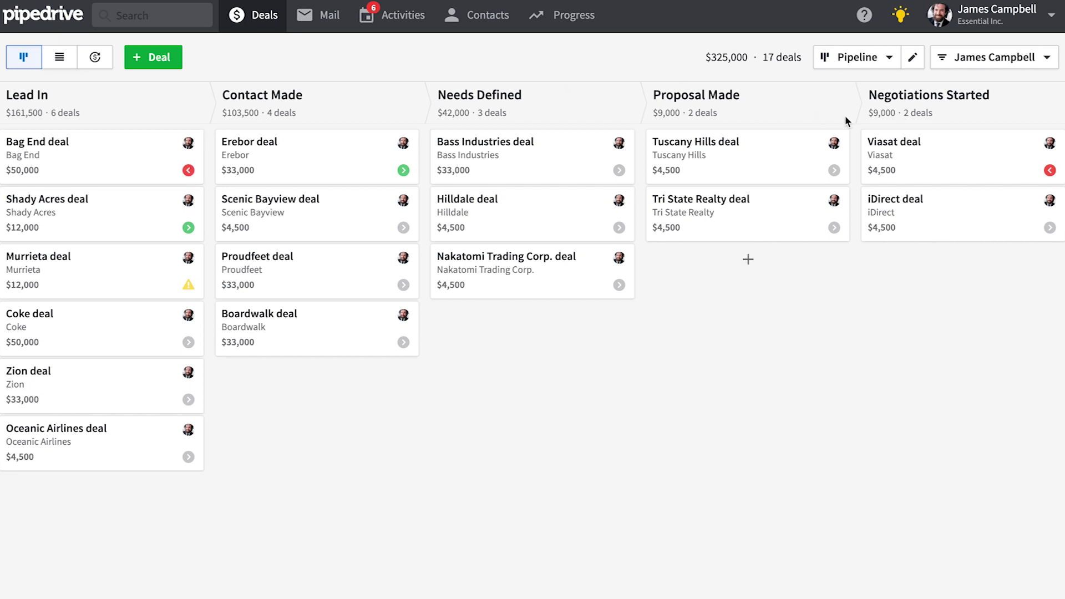
pyautogui.click(988, 58)
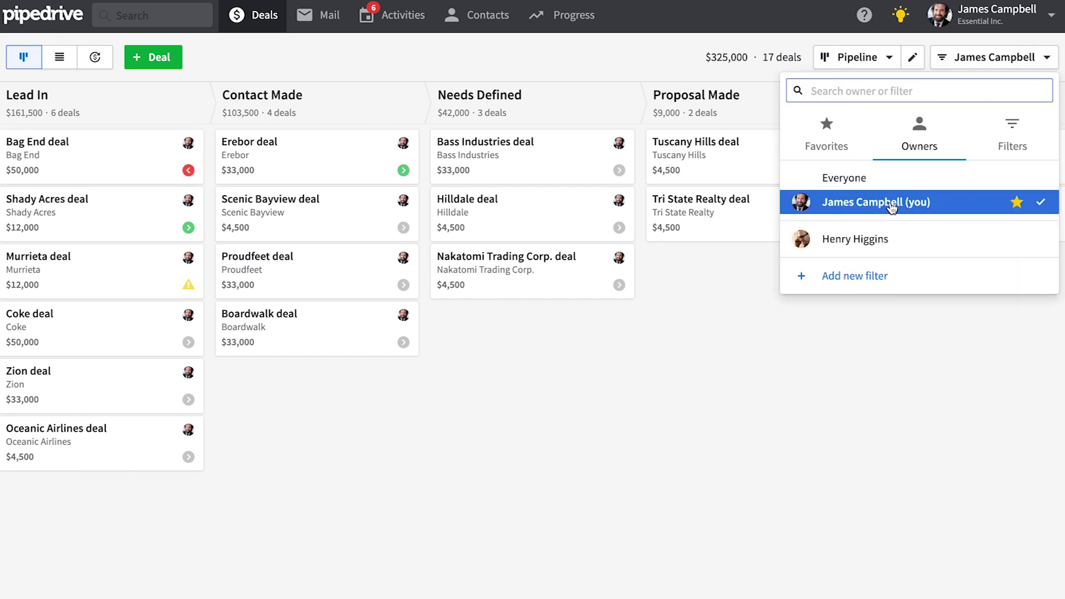
pyautogui.click(861, 182)
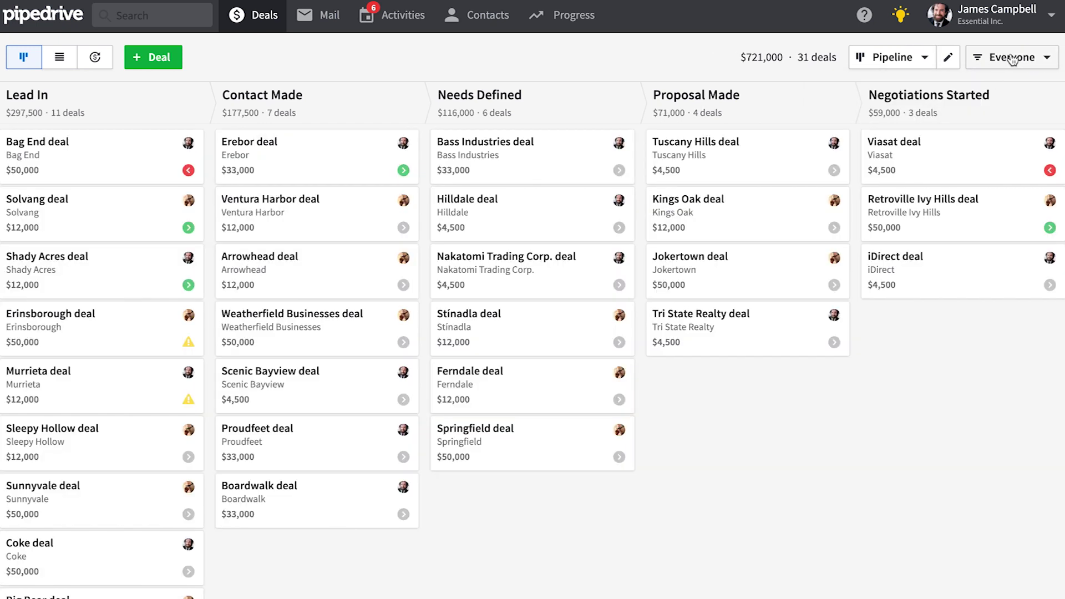
pyautogui.click(1012, 58)
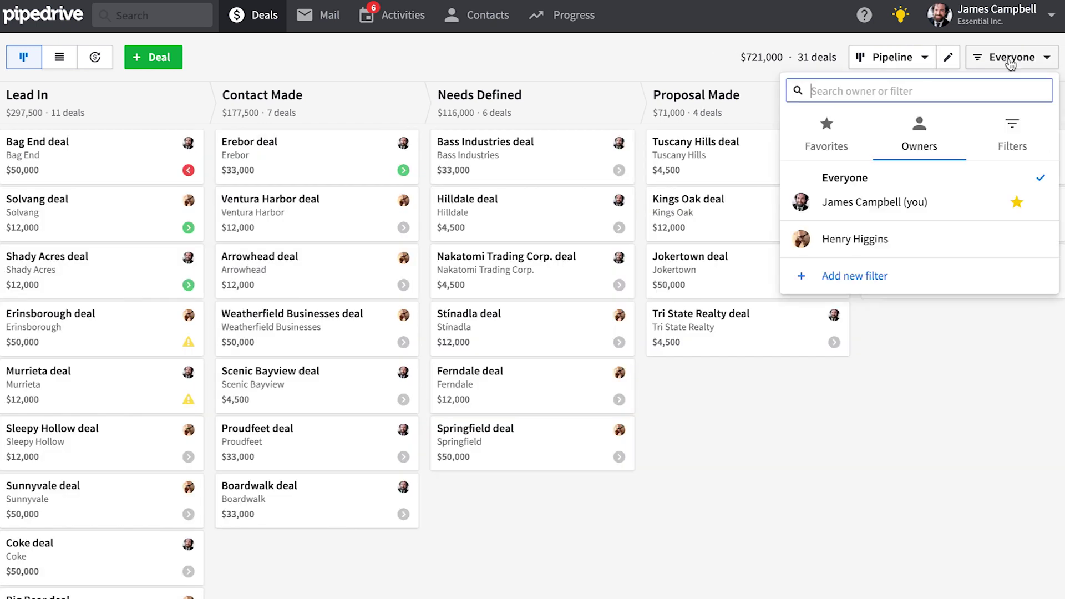
pyautogui.click(906, 238)
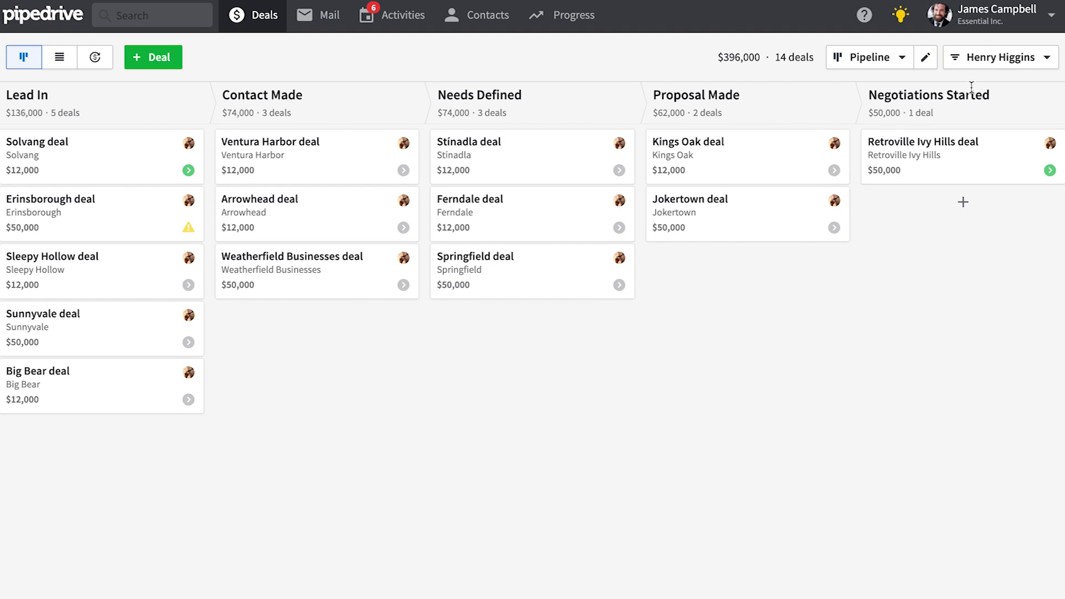
pyautogui.click(991, 66)
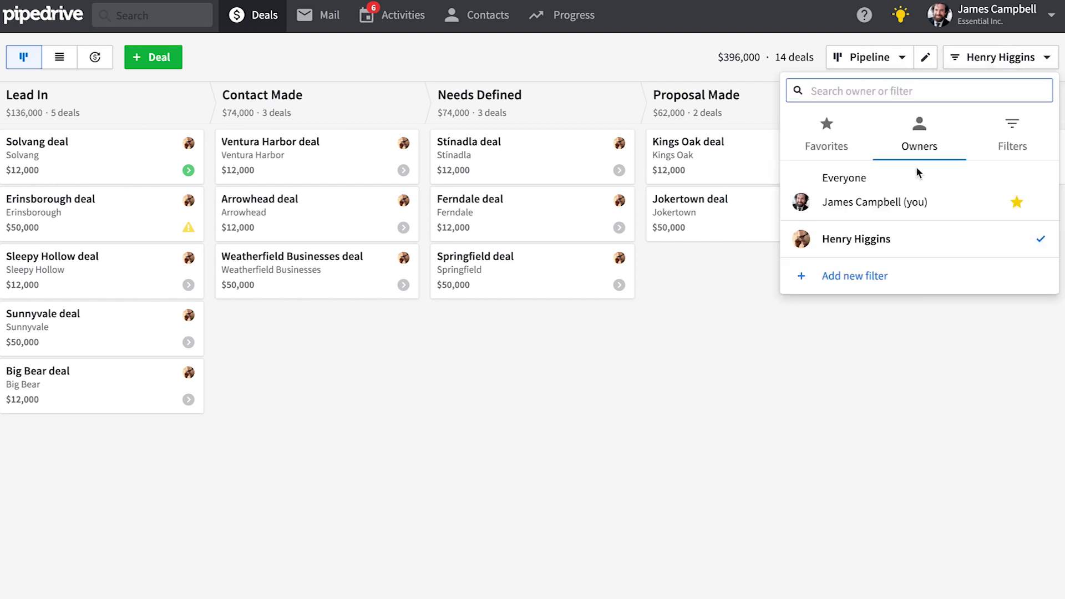
pyautogui.click(907, 203)
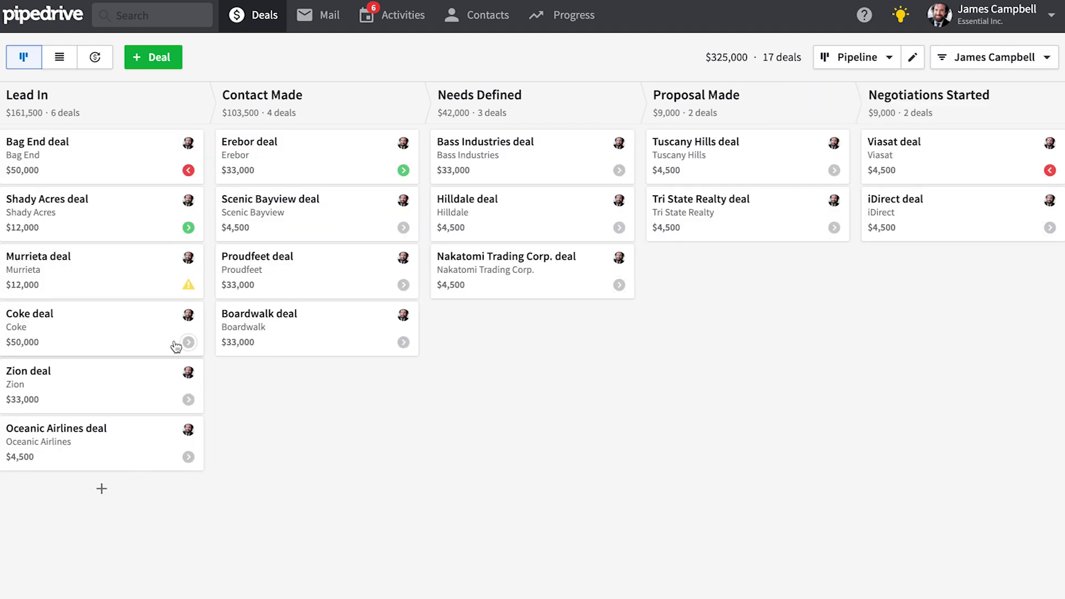
# Step: Review the Bag End and Murrieta activities, cancel a new Murrieta activity, and go to Activities
pyautogui.click(189, 171)
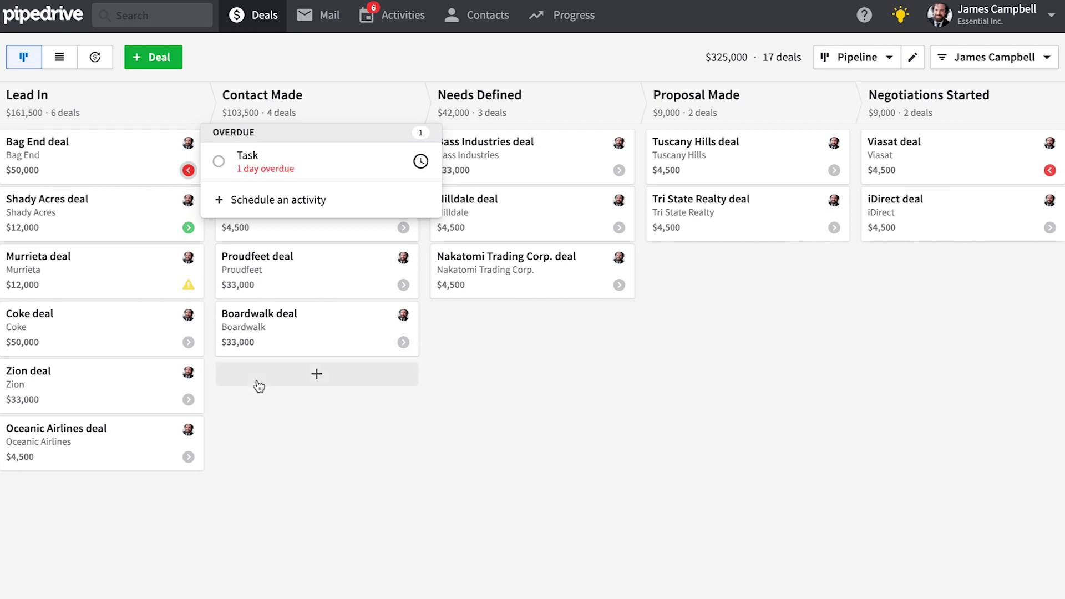
pyautogui.click(323, 440)
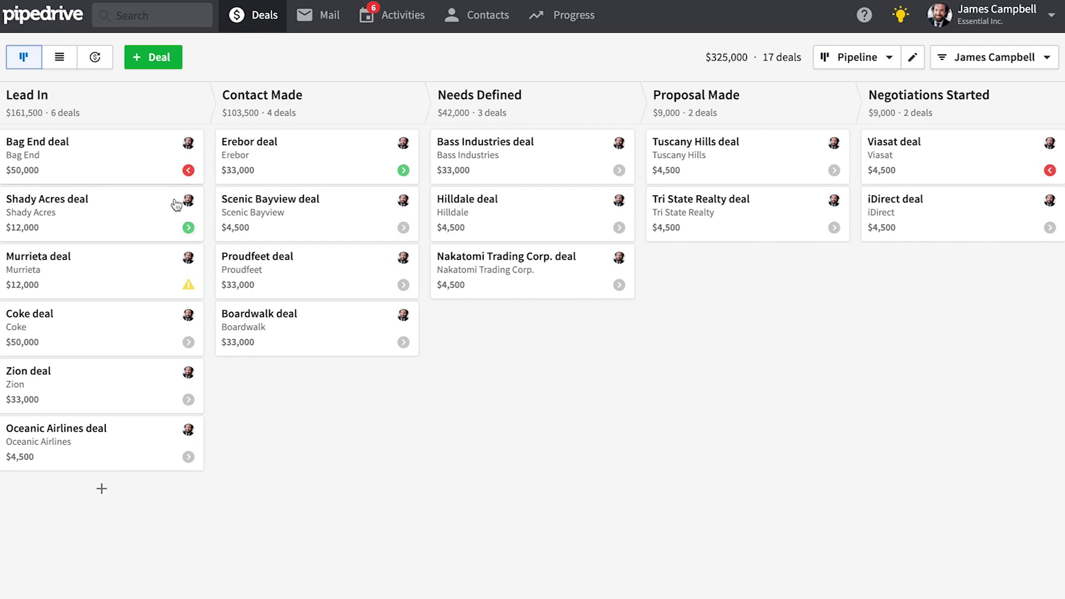
pyautogui.click(189, 287)
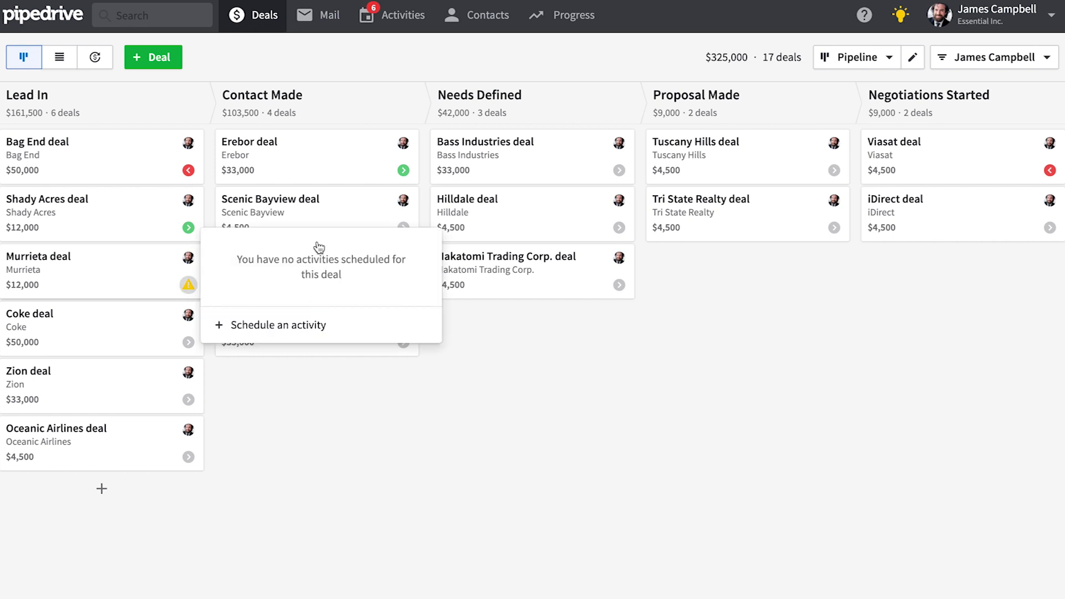
pyautogui.click(259, 329)
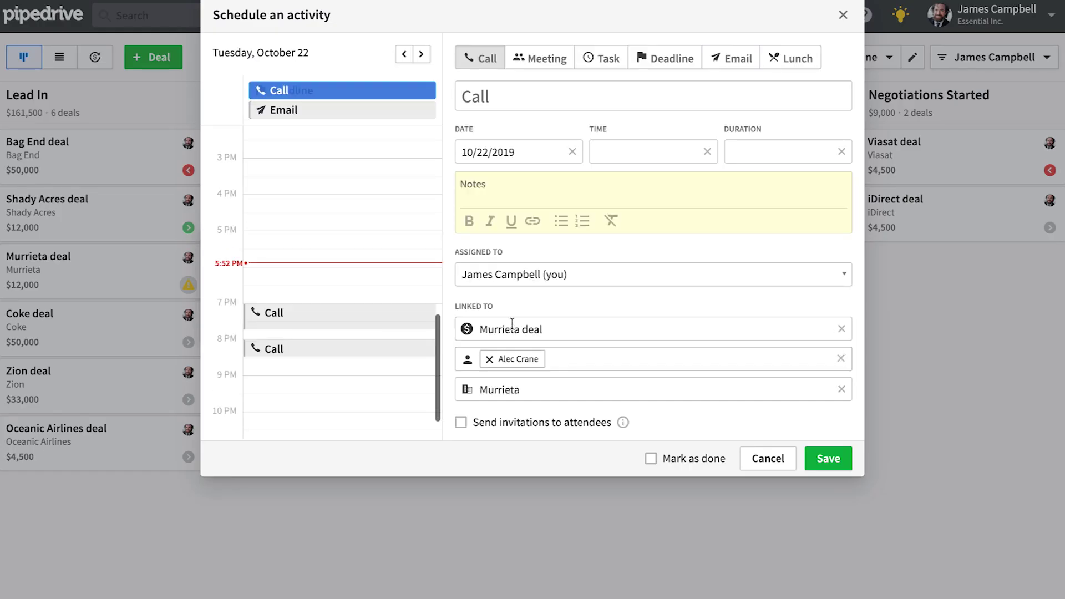
pyautogui.click(842, 17)
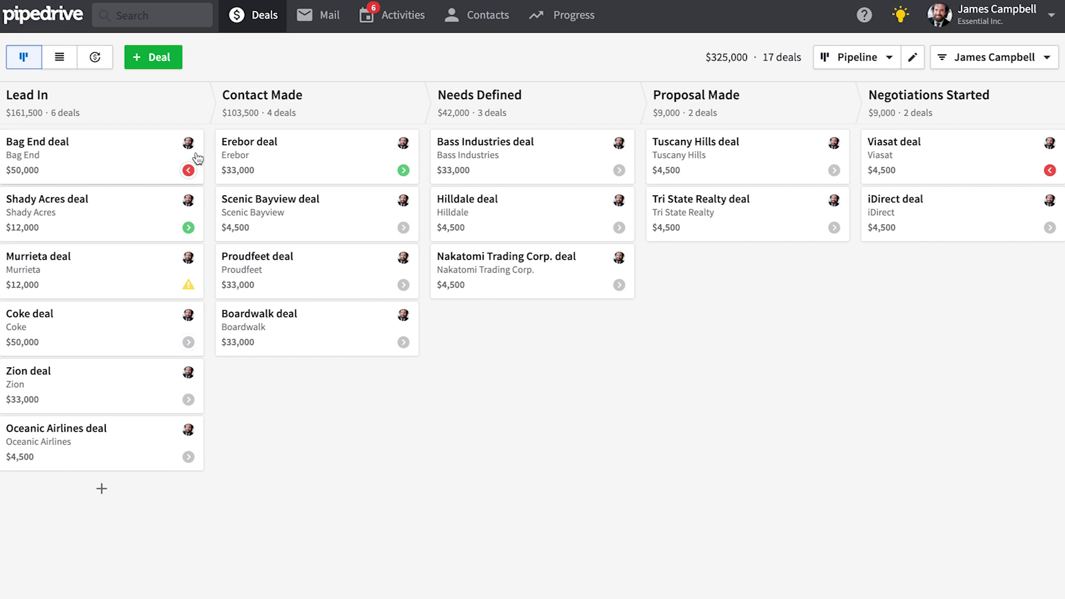
pyautogui.click(405, 21)
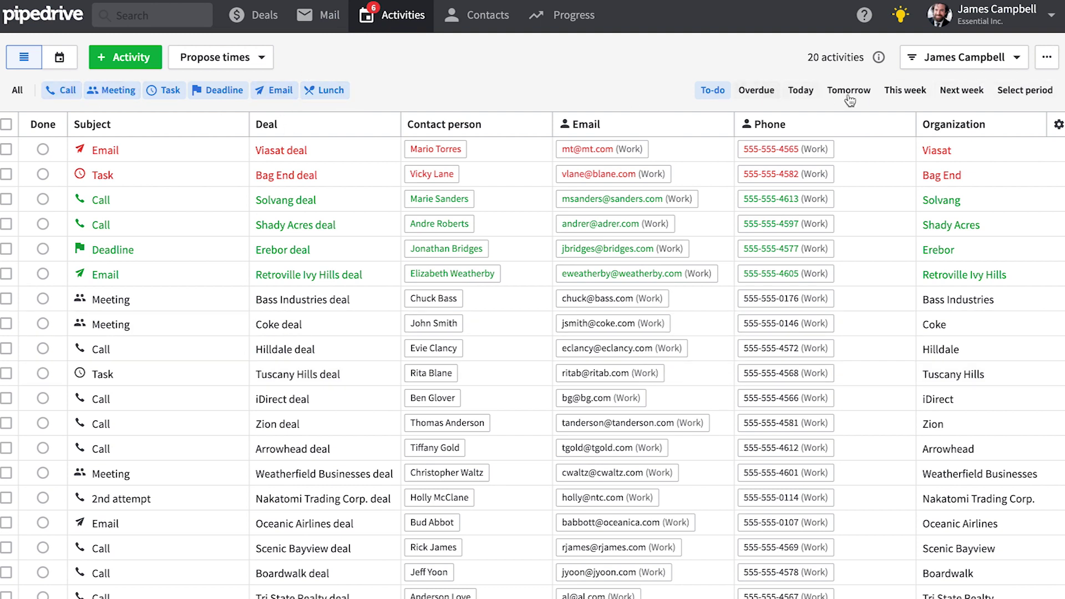
# Step: Browse the saved activity filters, then show only Henry Higgins's activities
pyautogui.click(1018, 58)
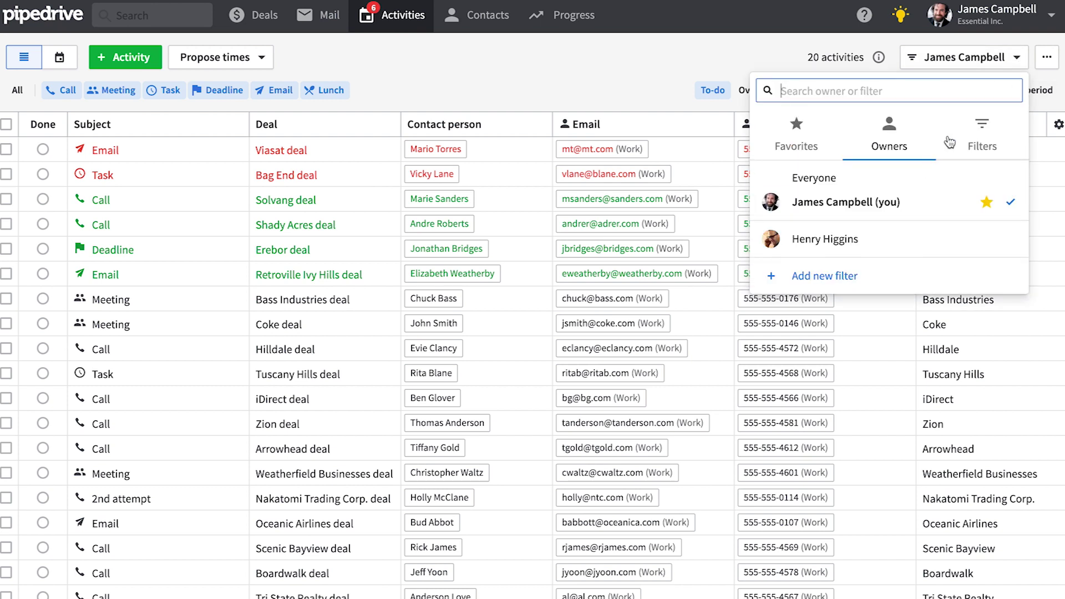
pyautogui.click(989, 139)
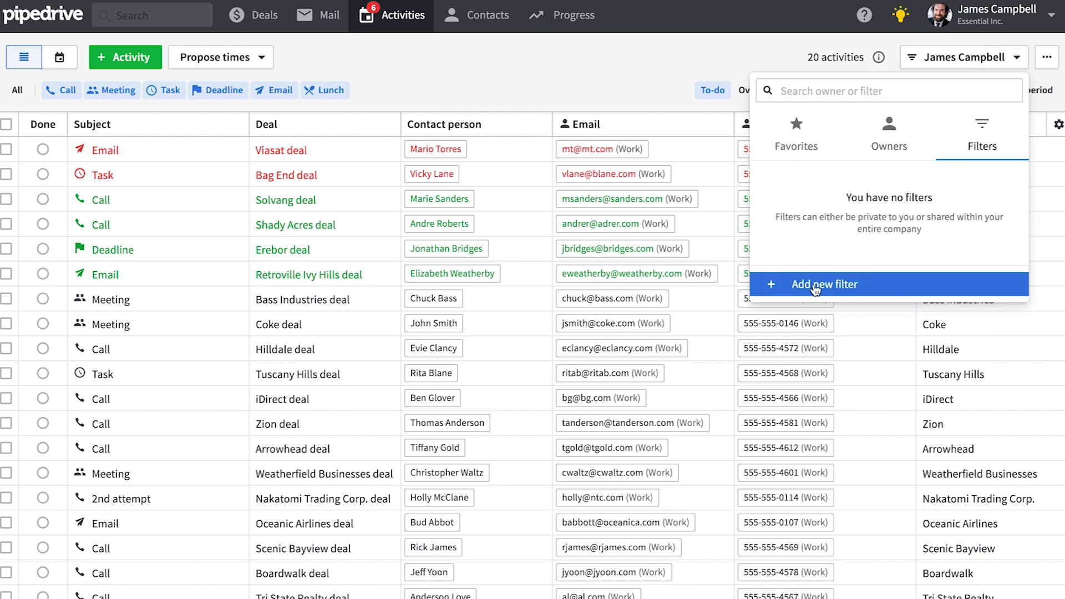
pyautogui.click(647, 78)
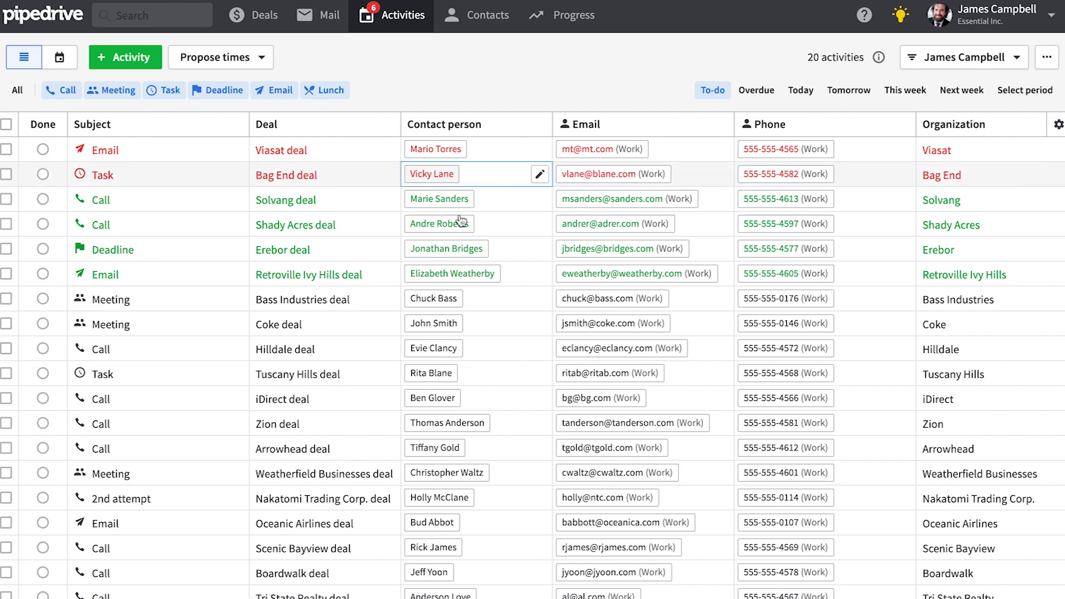
pyautogui.click(986, 56)
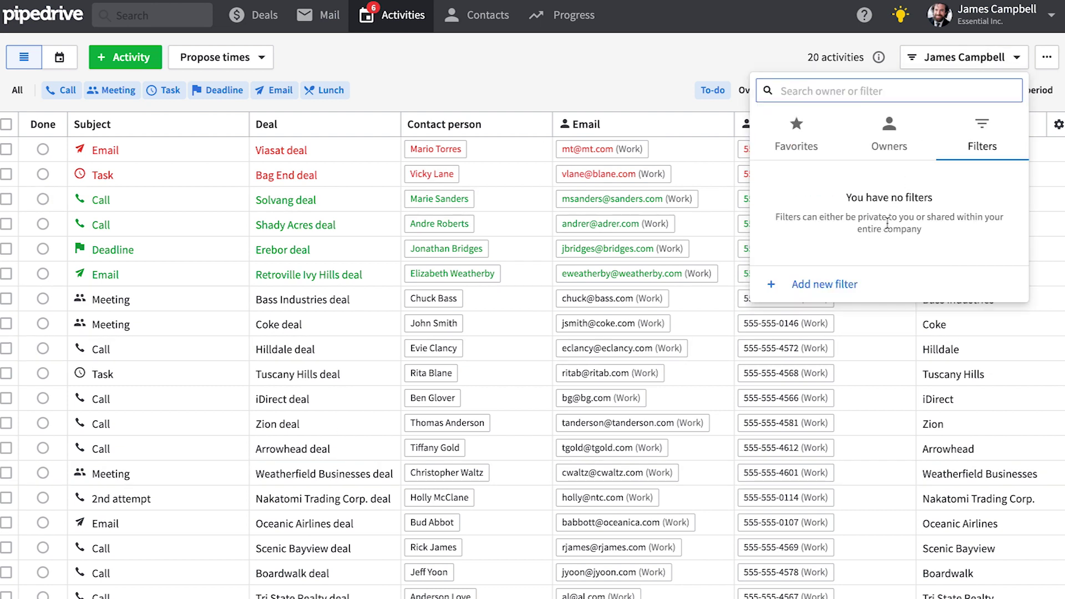
pyautogui.click(879, 156)
pyautogui.click(815, 247)
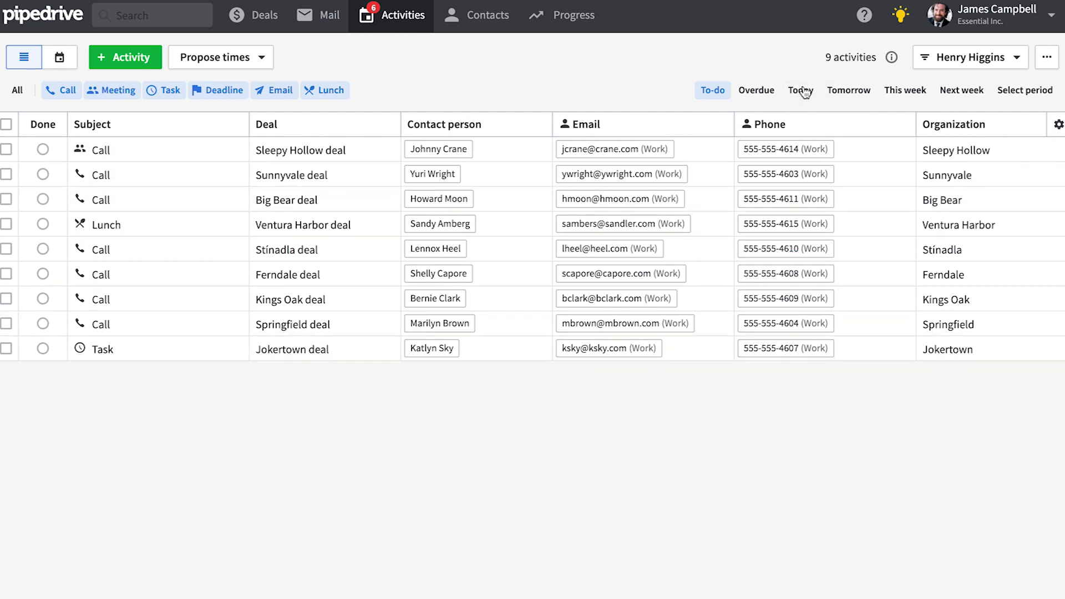
# Step: Narrow his activities to tomorrow, then this week, and return to the Deals board
pyautogui.click(854, 93)
pyautogui.click(909, 98)
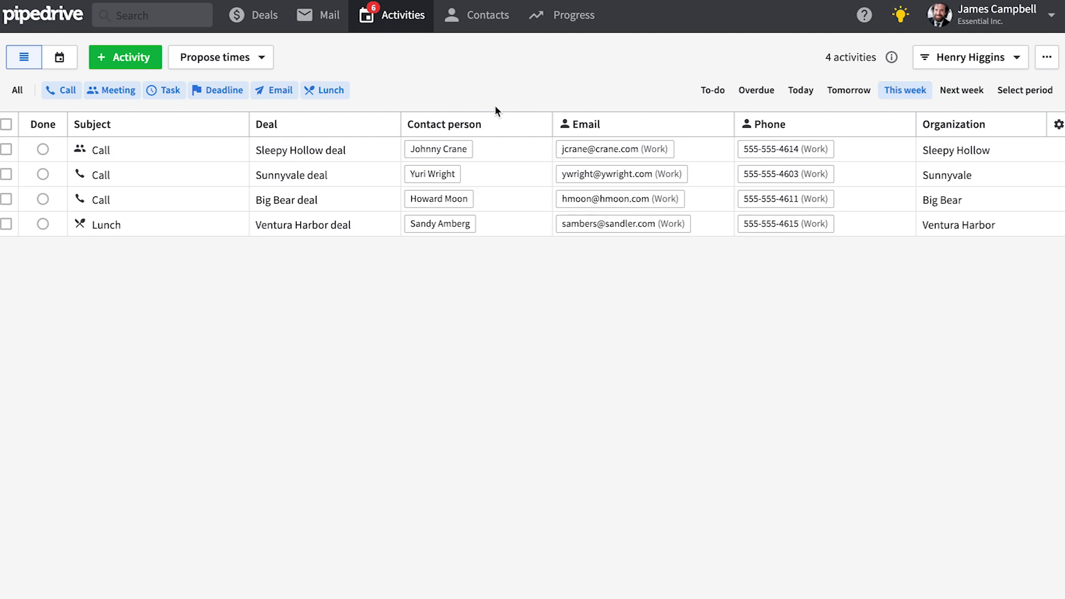
pyautogui.click(237, 15)
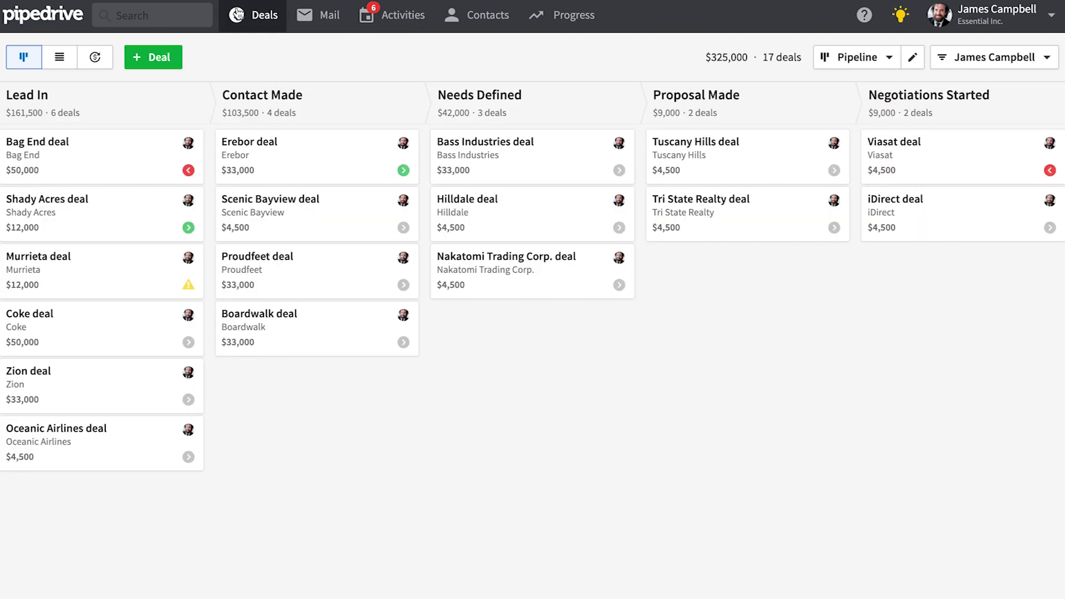
# Step: Tick Bag End's overdue task done and save a call for 10/23/2019 at 5:00 PM
pyautogui.click(189, 171)
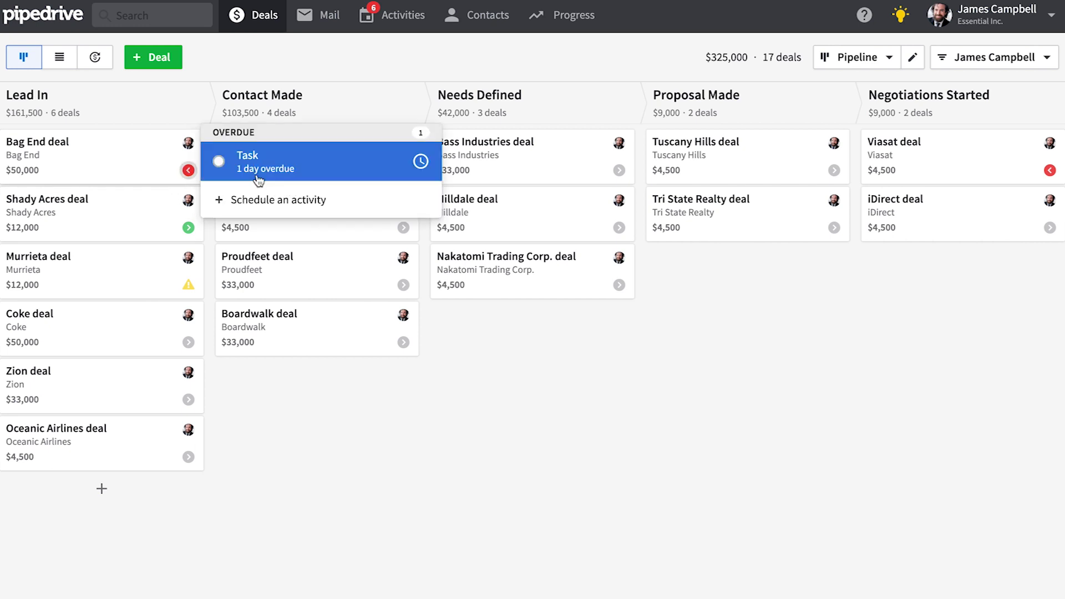
pyautogui.click(218, 162)
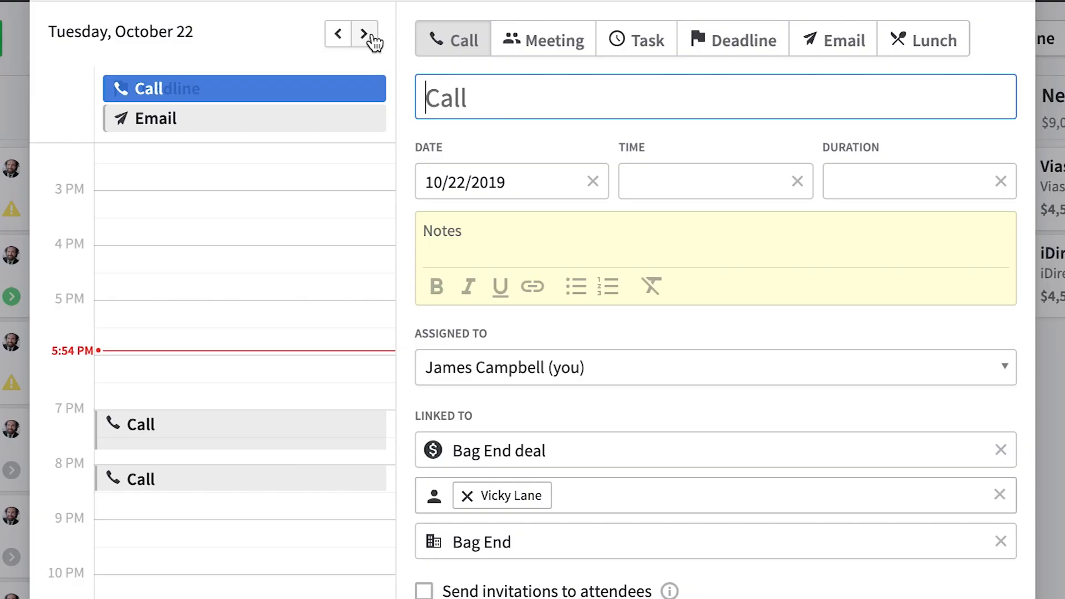
pyautogui.click(371, 38)
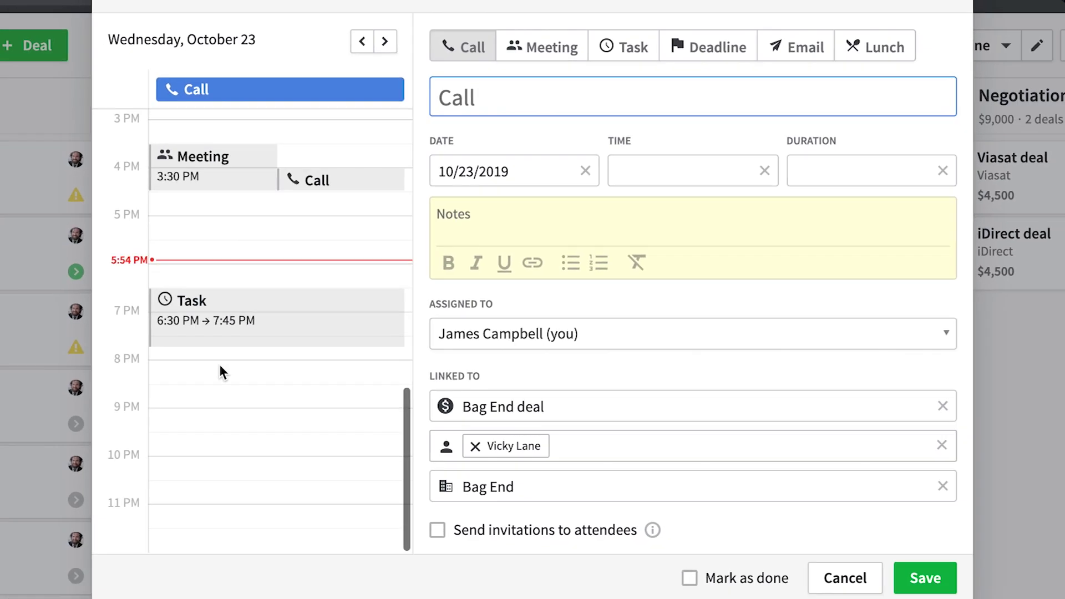
pyautogui.click(222, 217)
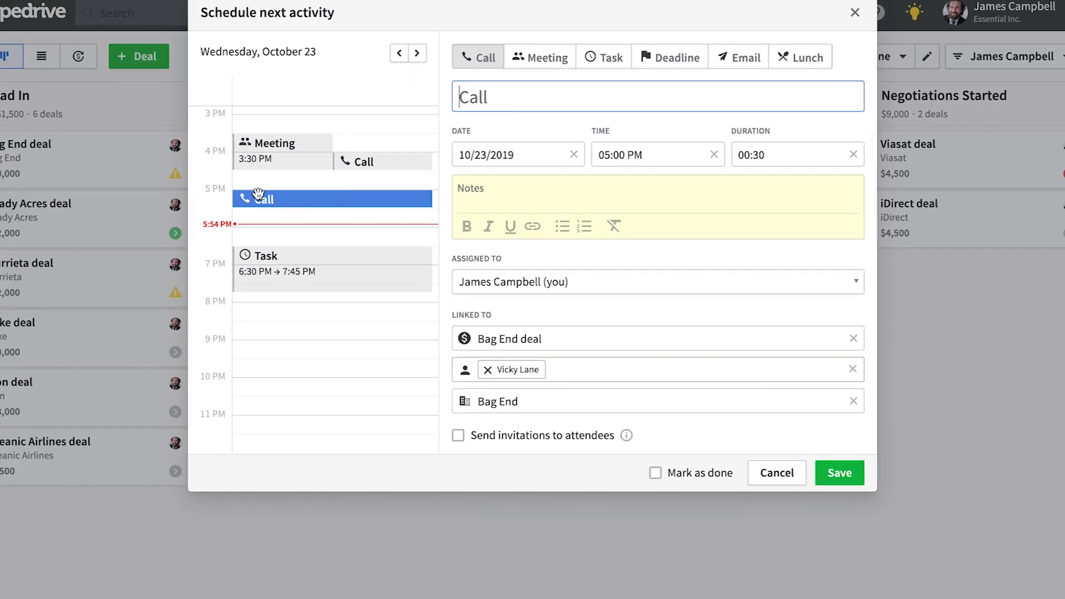
pyautogui.click(829, 460)
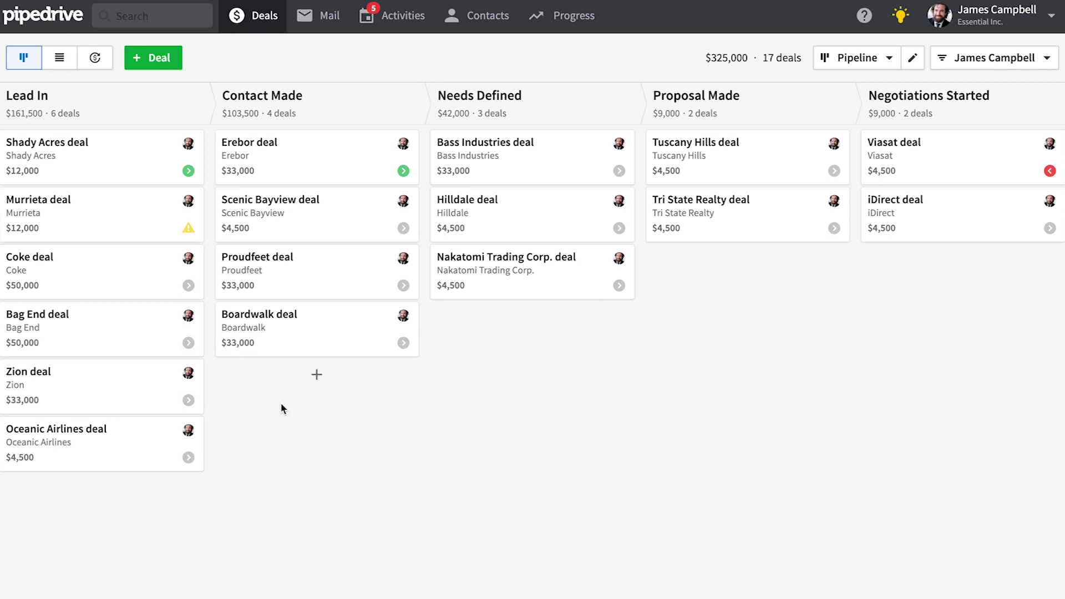
# Step: Drag the Zion deal through Contact Made and Negotiations Started onto Won
pyautogui.moveTo(119, 388); pyautogui.dragTo(347, 409)
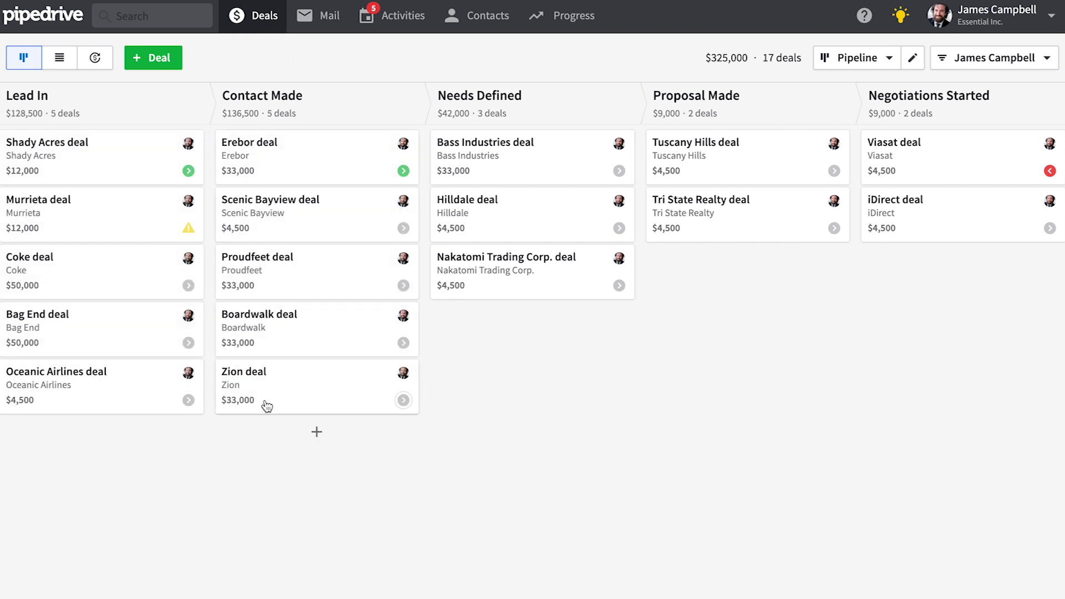
pyautogui.moveTo(269, 392); pyautogui.dragTo(913, 244)
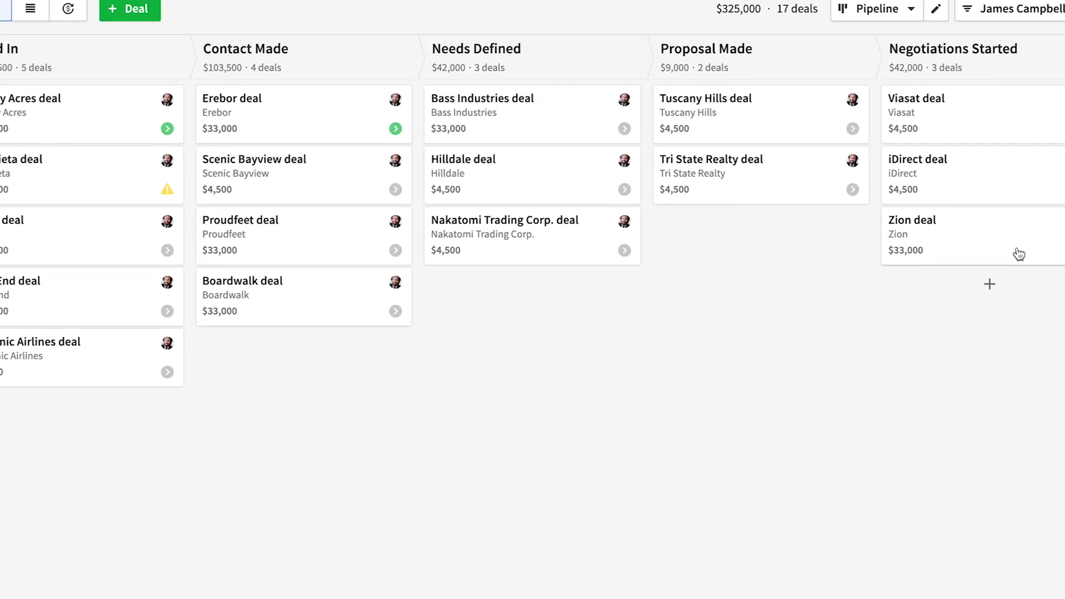
pyautogui.moveTo(1019, 206); pyautogui.dragTo(669, 572)
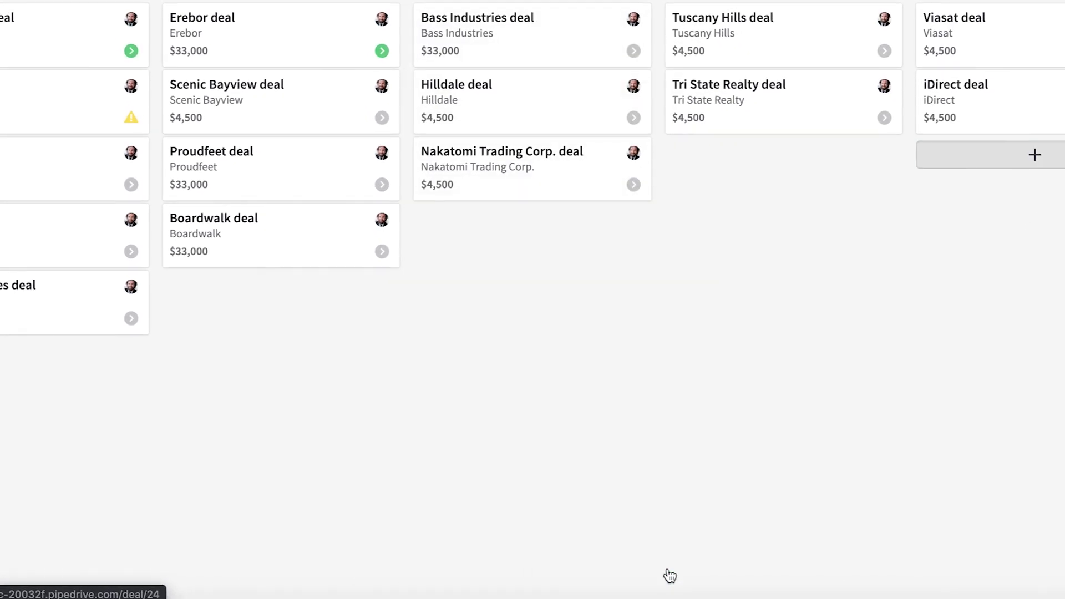
# Step: Change the board filter to show all owners' deals
pyautogui.click(1029, 58)
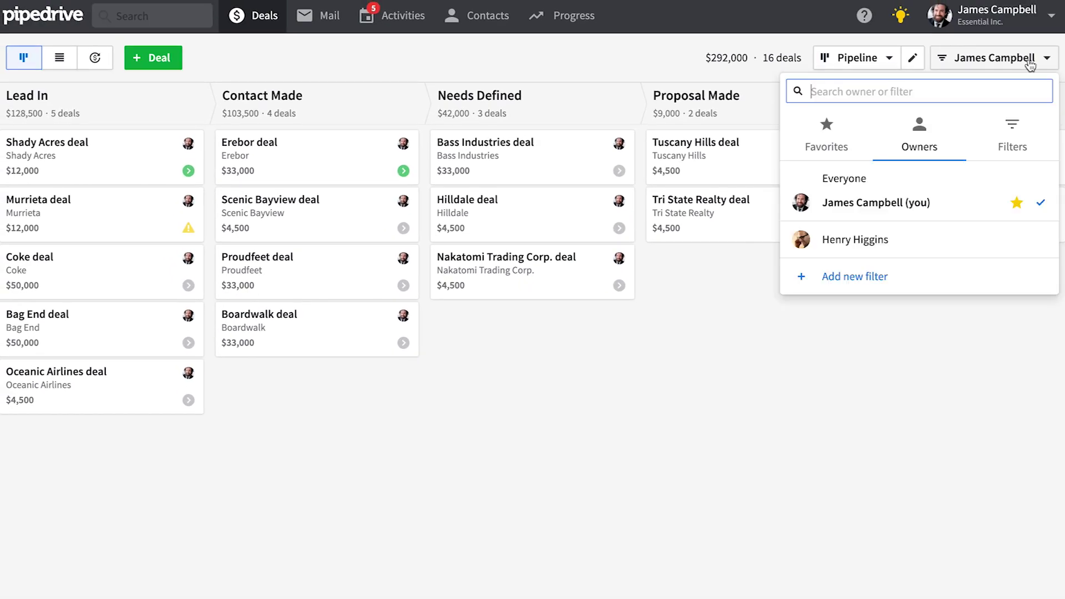
pyautogui.click(1020, 143)
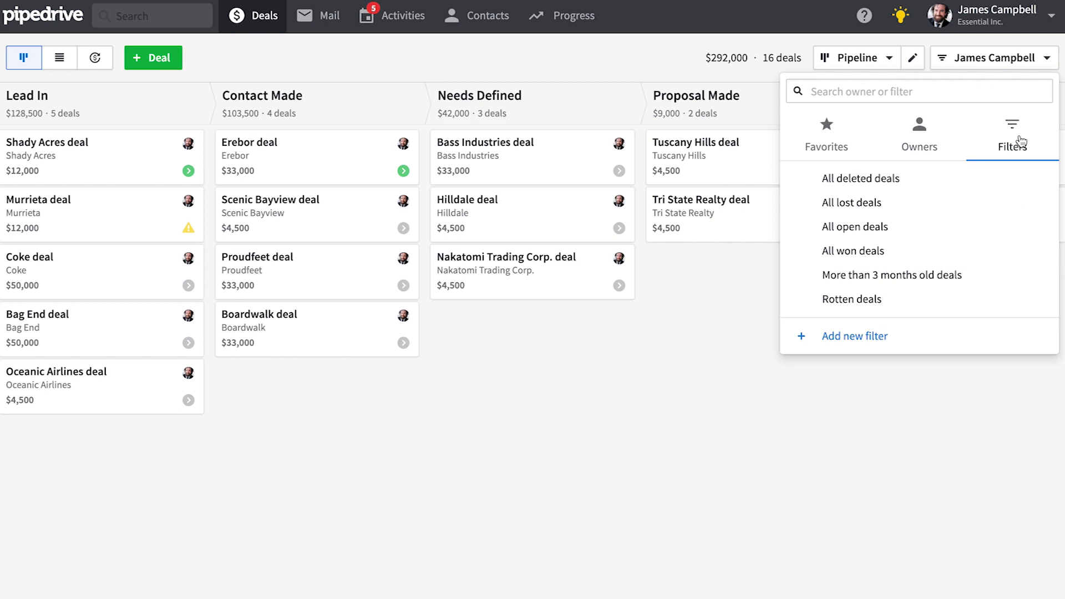
pyautogui.click(851, 258)
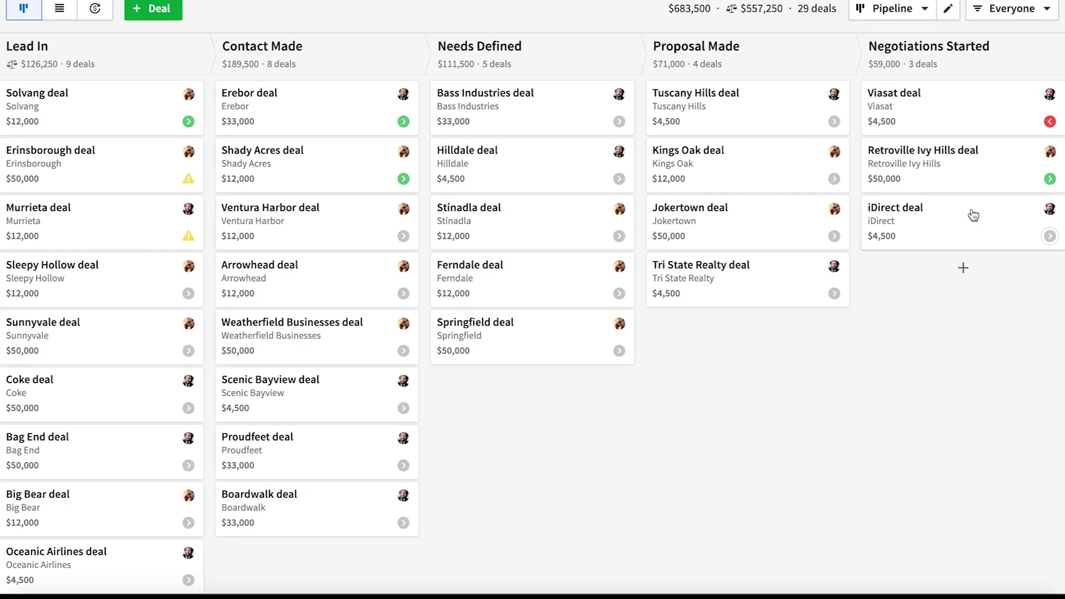
# Step: Mark the iDirect deal lost with reason Other and view lost deals by reason
pyautogui.moveTo(967, 226); pyautogui.dragTo(396, 567)
pyautogui.click(391, 401)
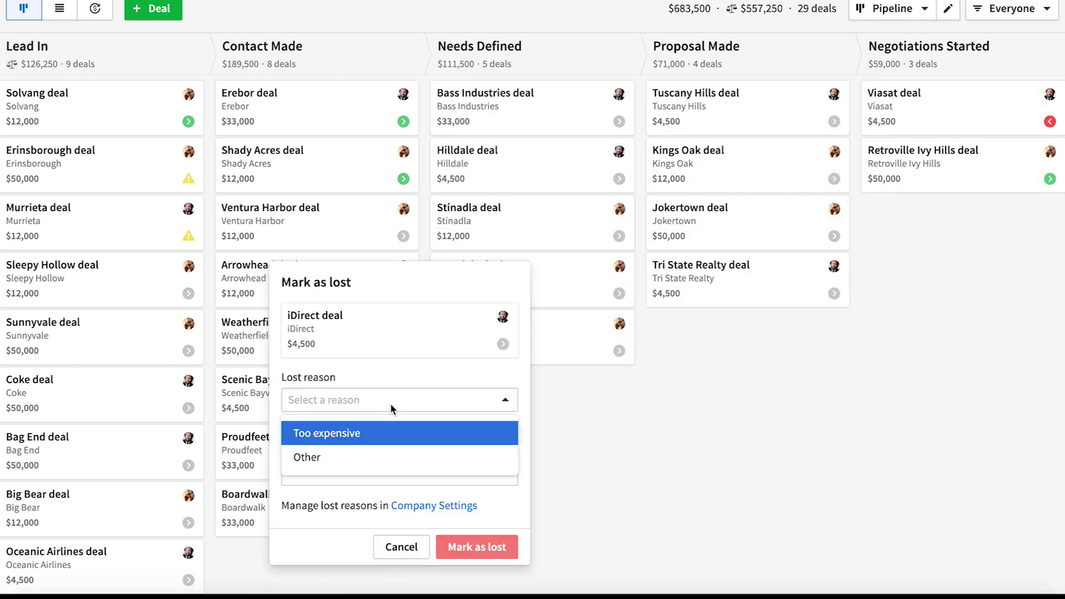
pyautogui.click(344, 456)
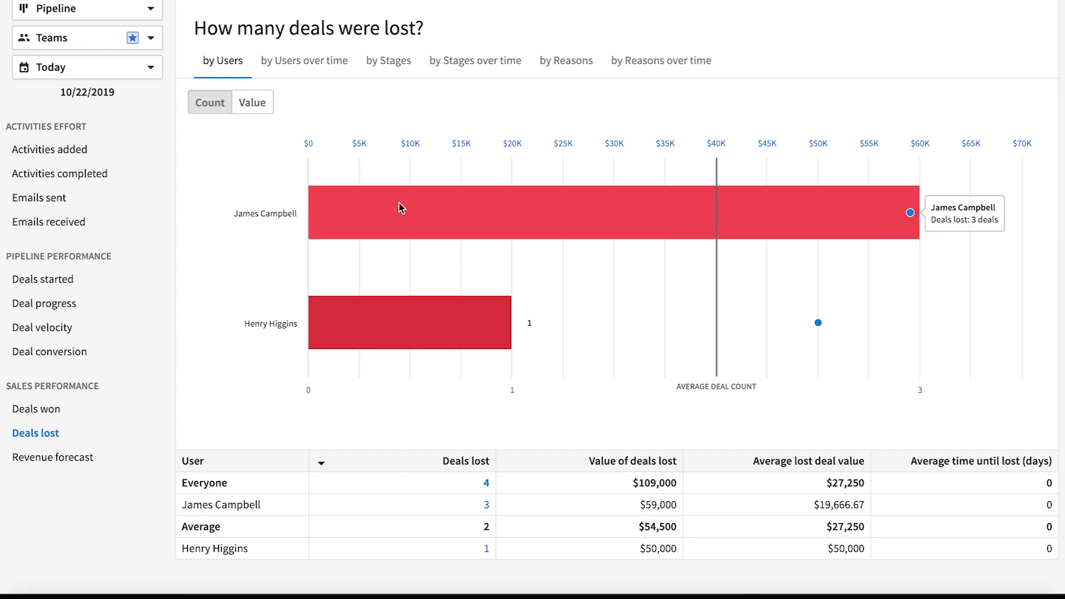
pyautogui.click(555, 58)
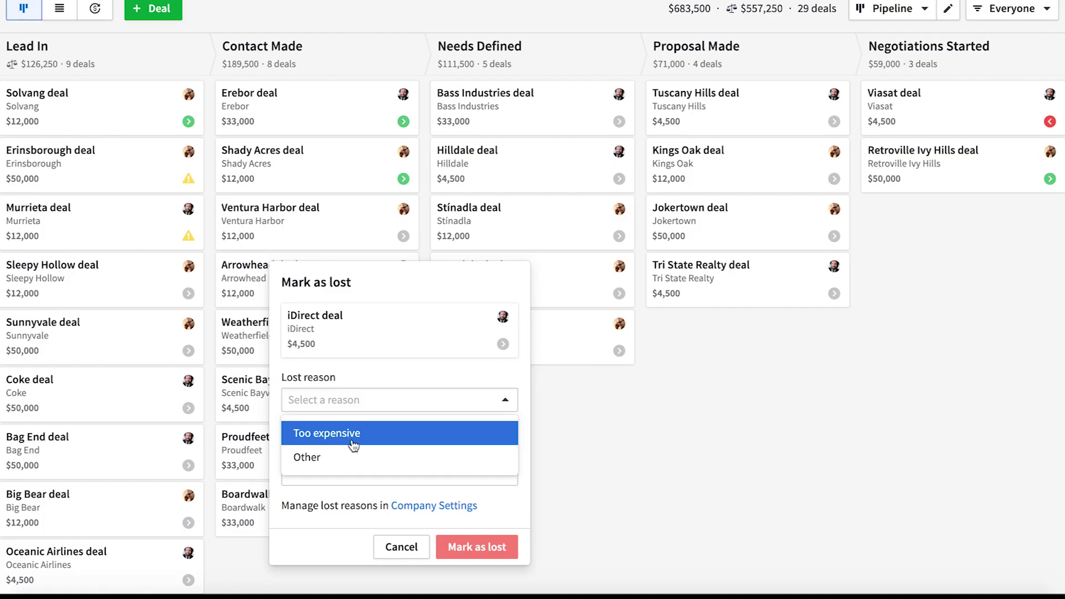
# Step: In Company settings > Lost reasons, add the predefined reason 'Too cool for school'
pyautogui.click(353, 443)
pyautogui.click(456, 506)
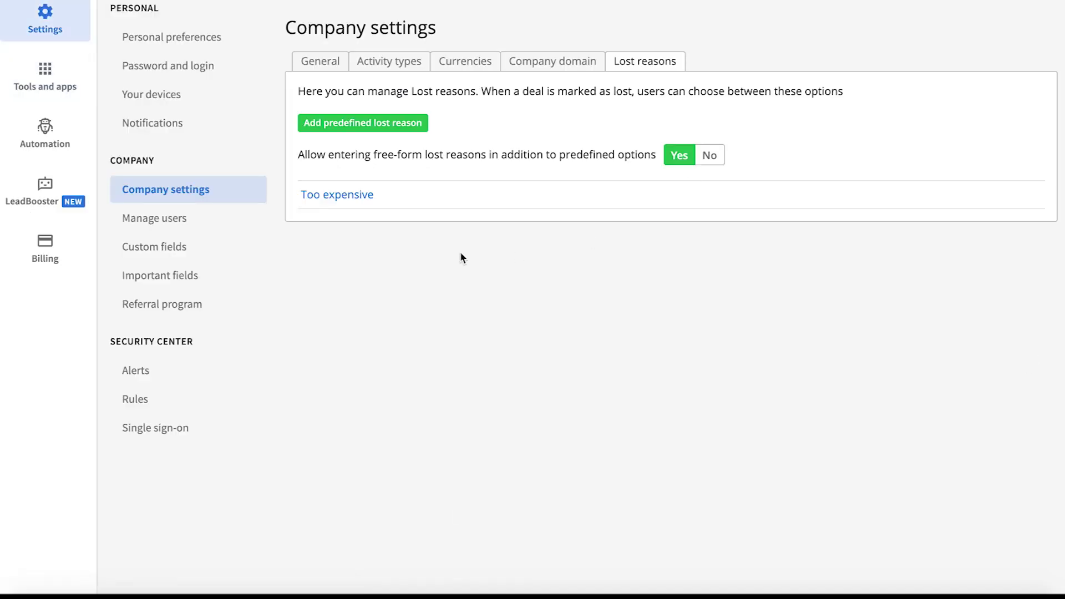
pyautogui.click(384, 129)
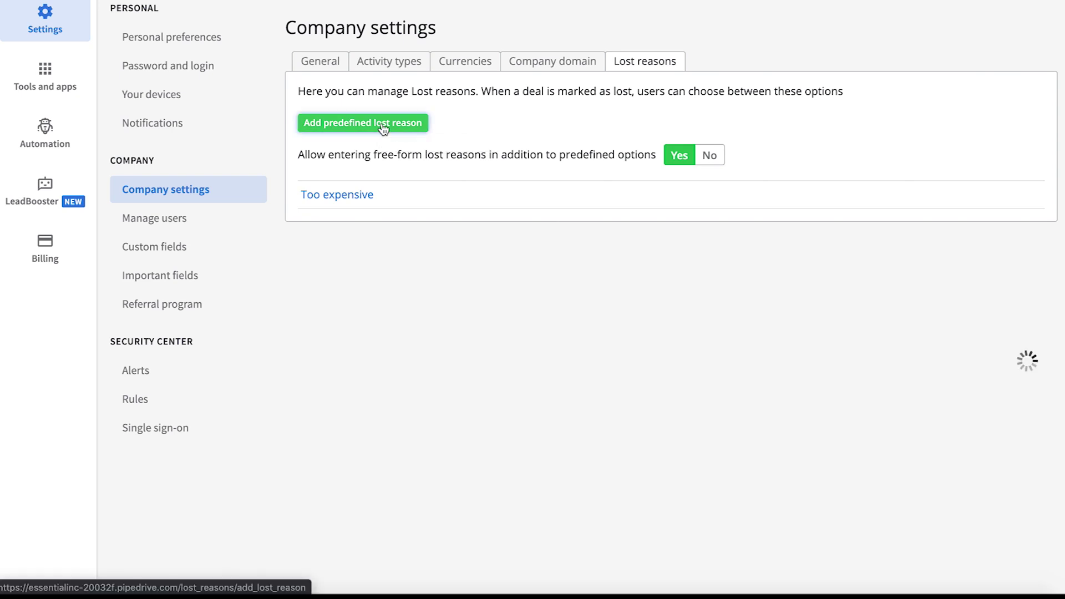
pyautogui.write('Too cool for sc')
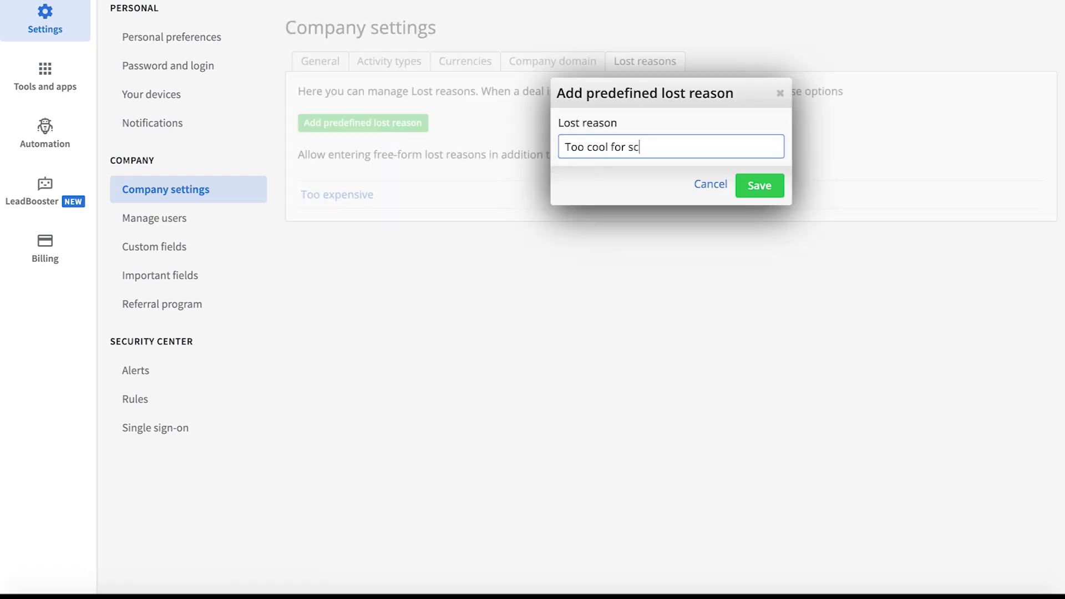
pyautogui.write('hool')
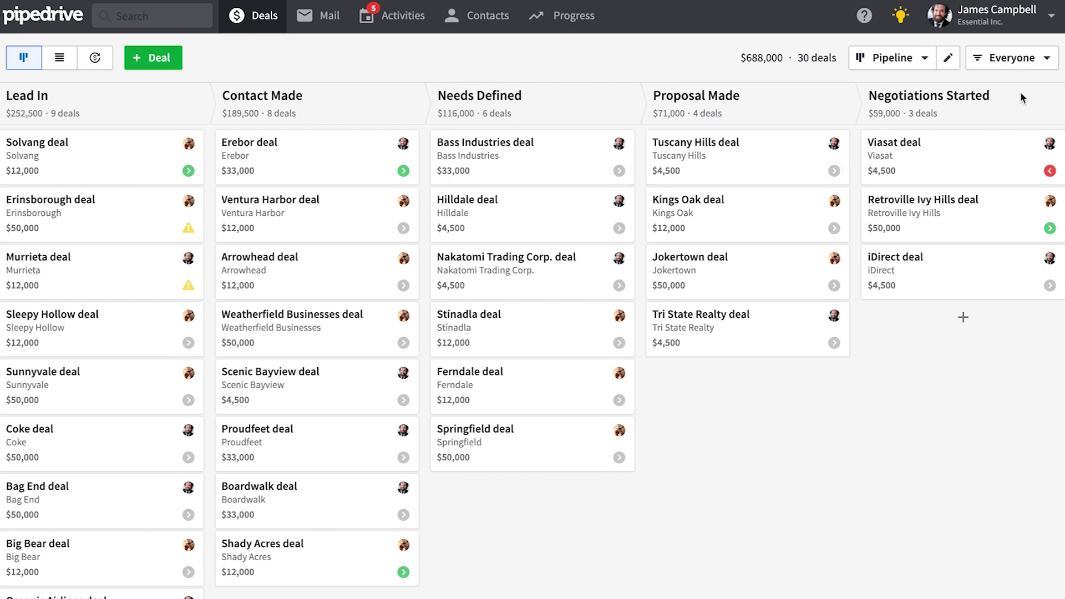
# Step: Set the Lead In stage's win probability to 50% and save the pipeline
pyautogui.click(945, 58)
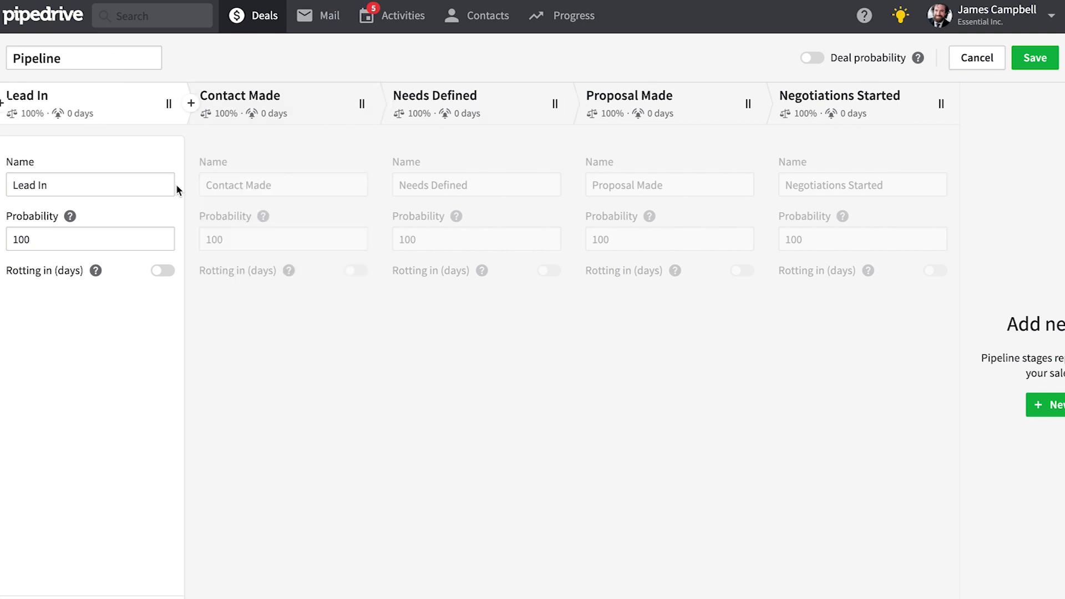
pyautogui.moveTo(50, 179); pyautogui.dragTo(5, 184)
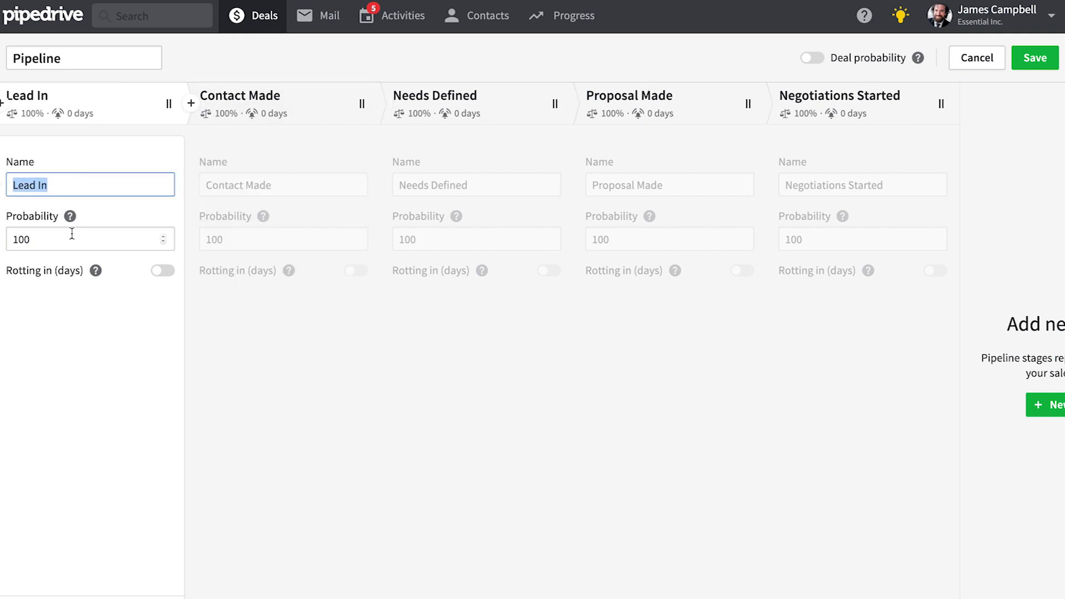
pyautogui.press('Tab')
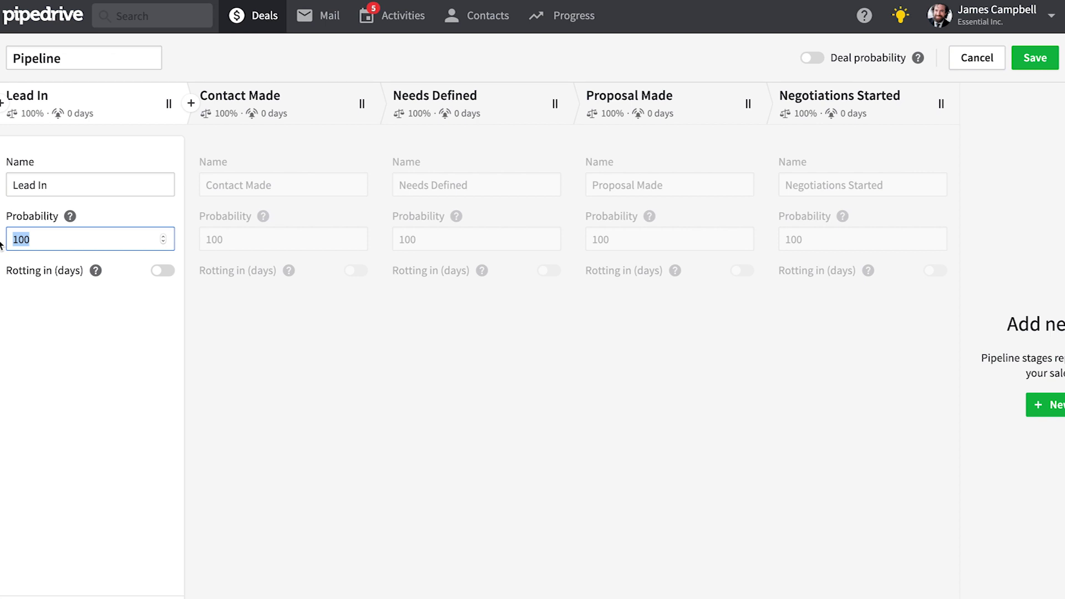
pyautogui.write('50')
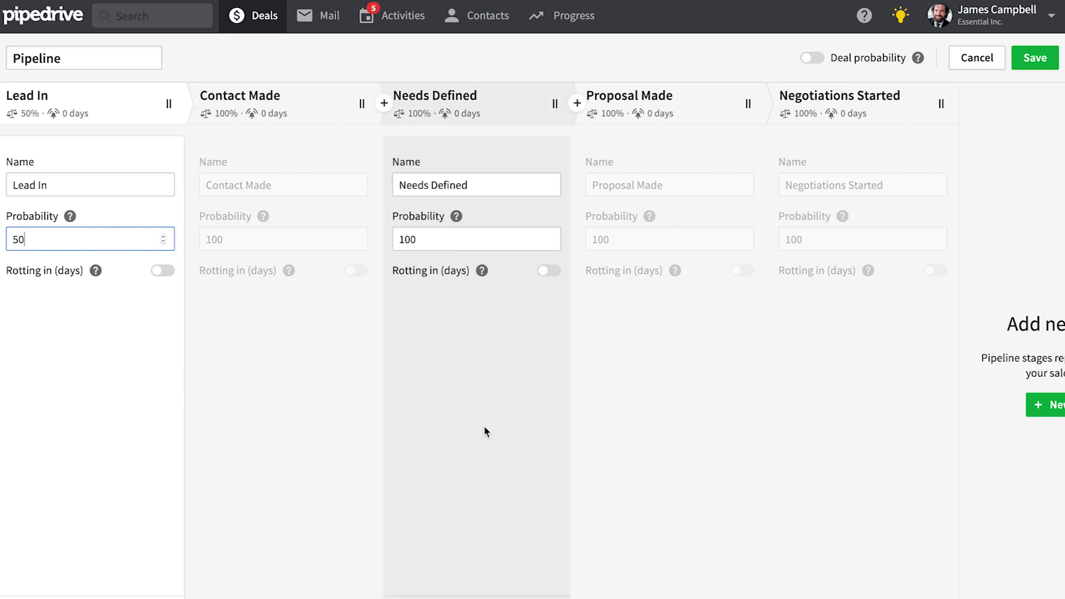
pyautogui.click(1036, 58)
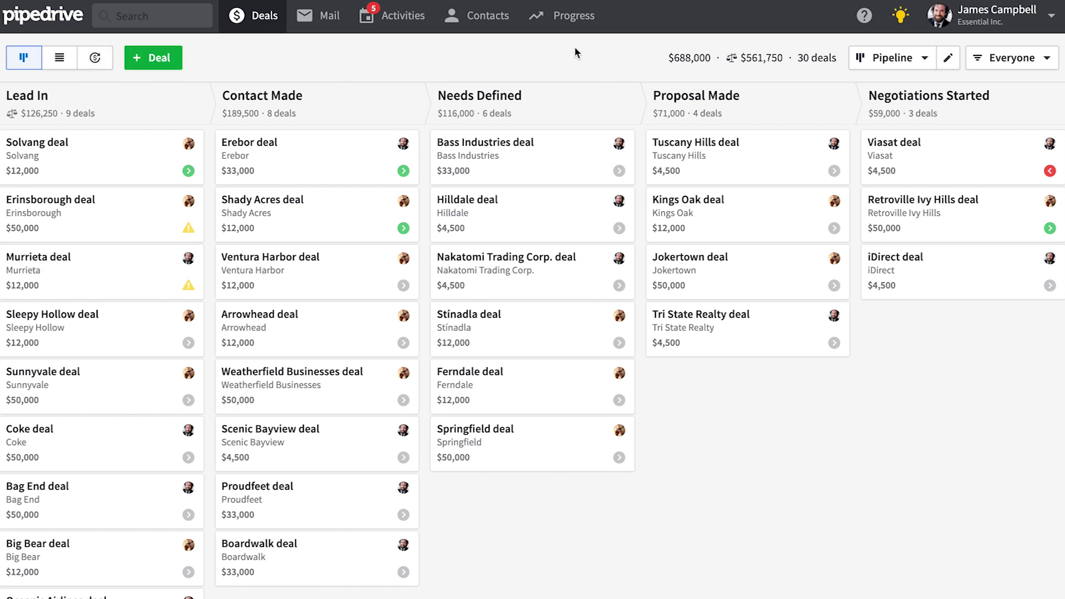
# Step: Enable deal rotting for the Lead In (3 days) and Contact stages
pyautogui.click(948, 58)
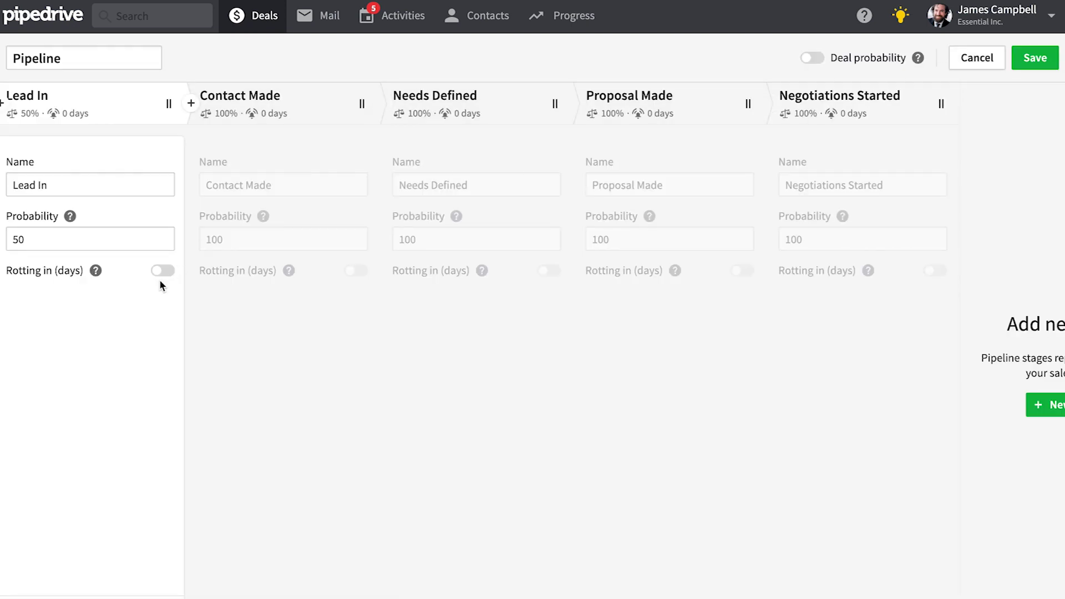
pyautogui.click(162, 271)
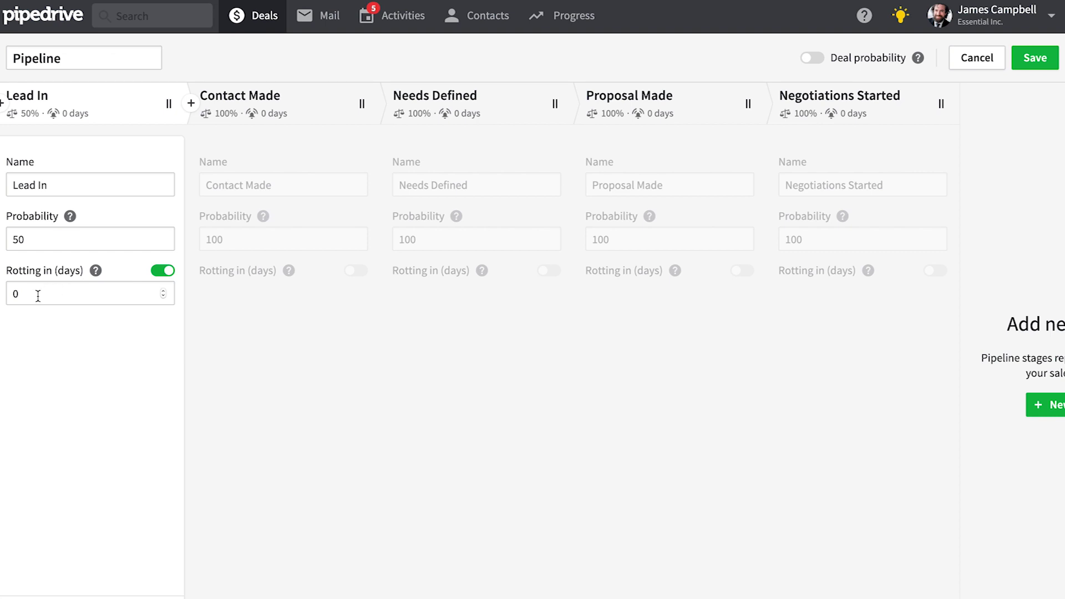
pyautogui.moveTo(31, 295); pyautogui.dragTo(1, 299)
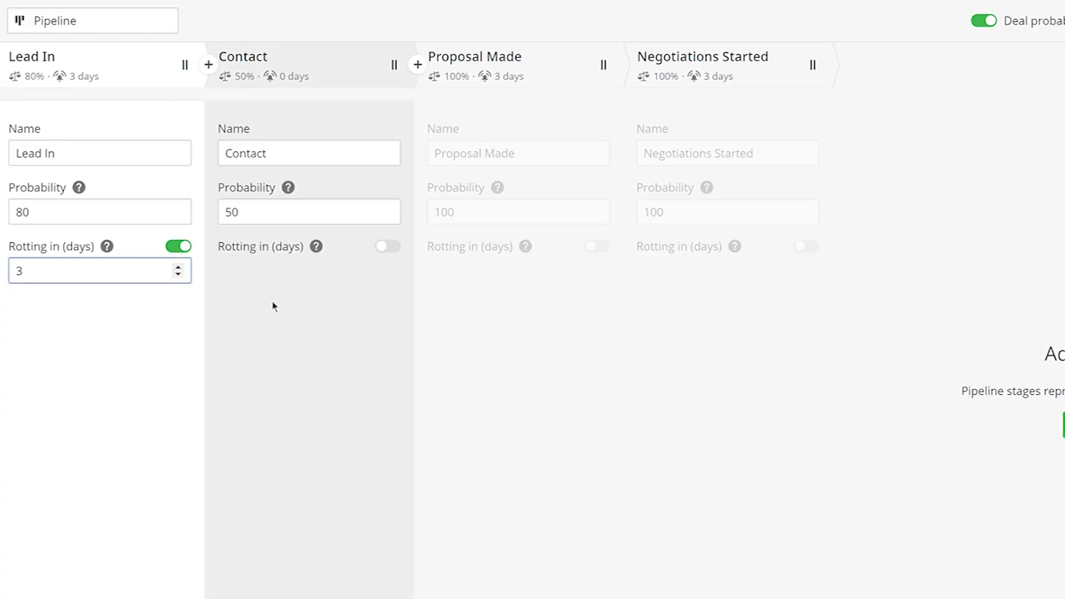
pyautogui.click(327, 308)
pyautogui.click(387, 247)
pyautogui.click(387, 267)
pyautogui.click(387, 267)
pyautogui.click(387, 267)
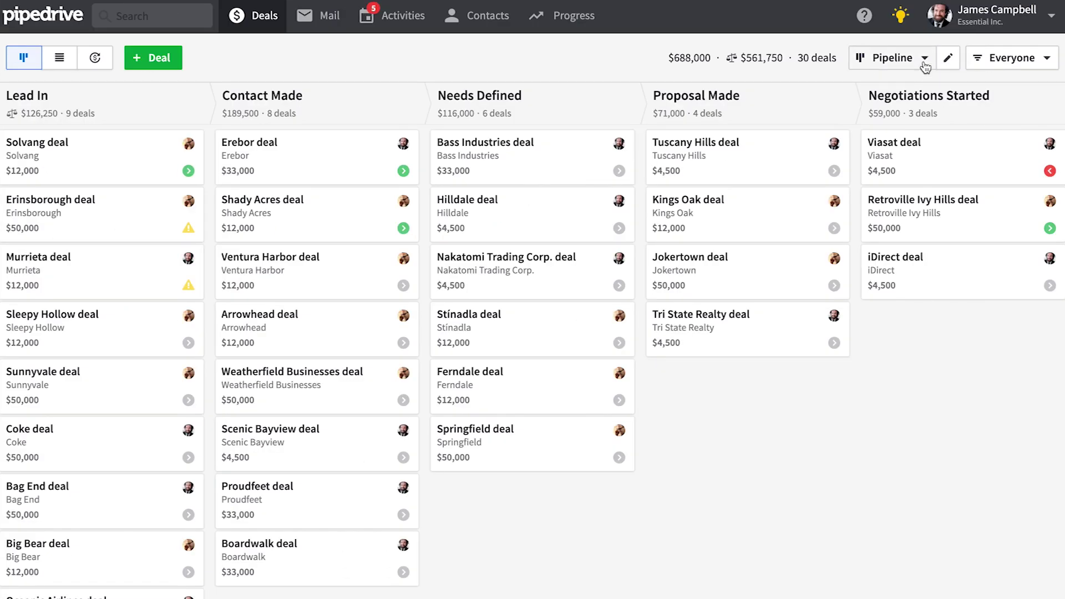
# Step: Create a new pipeline named Post-Sales
pyautogui.click(924, 60)
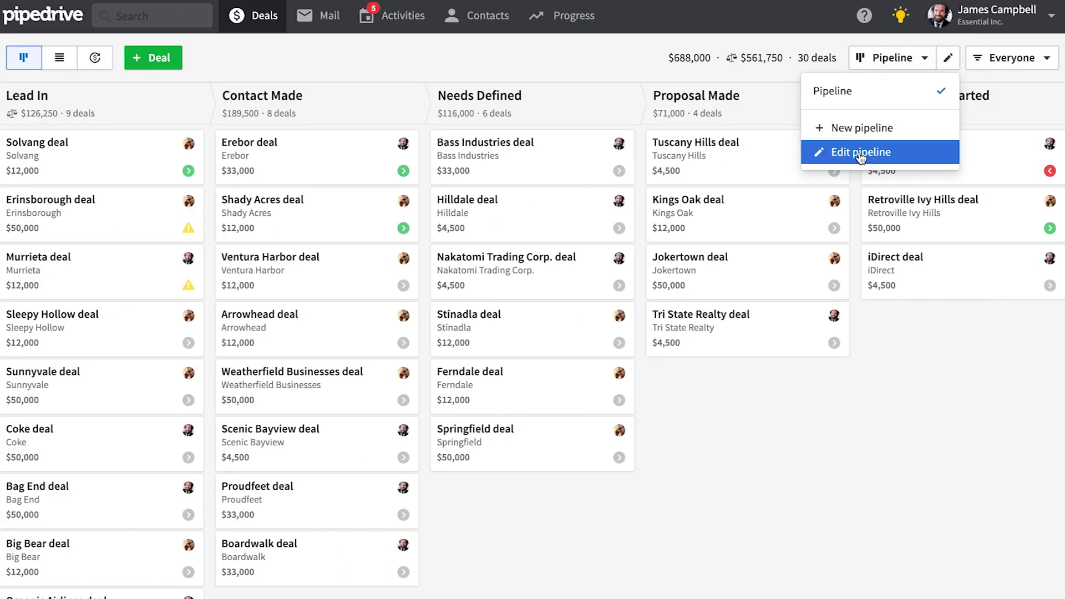
pyautogui.click(879, 132)
pyautogui.tripleClick(97, 55)
pyautogui.write('Post-Sales')
pyautogui.press('Tab')
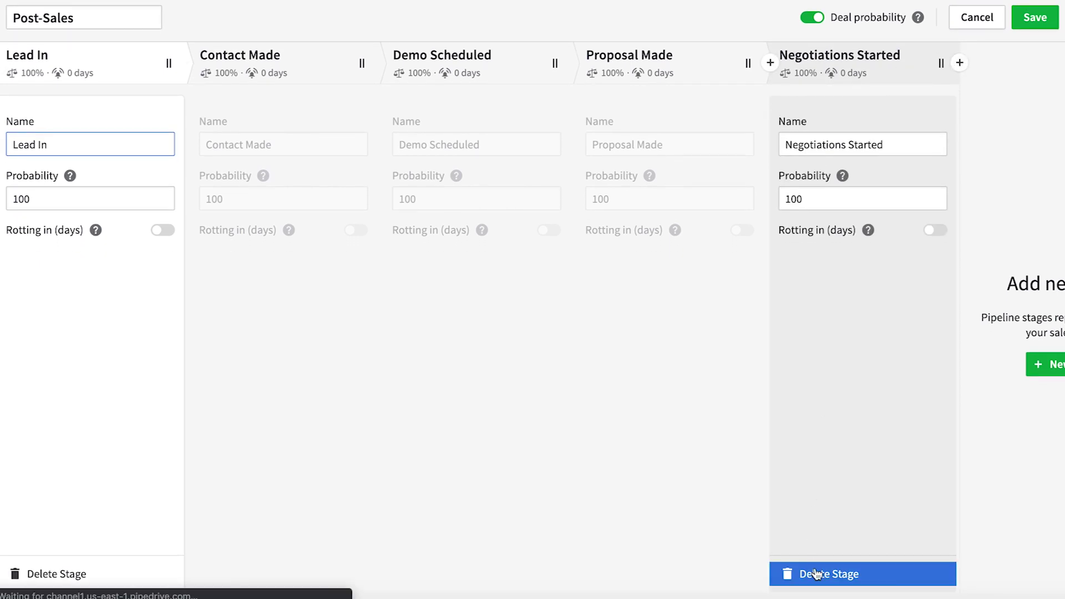
# Step: Delete the Negotiations Started and Proposal Made stages
pyautogui.click(815, 574)
pyautogui.click(669, 332)
pyautogui.click(630, 574)
pyautogui.click(649, 318)
# Step: Rename the remaining stages Sales made, Follow up and Advocate, and save the pipeline
pyautogui.tripleClick(63, 145)
pyautogui.write('Sales made')
pyautogui.press('Tab')
pyautogui.click(295, 145)
pyautogui.tripleClick(302, 146)
pyautogui.write('Follow up')
pyautogui.click(464, 143)
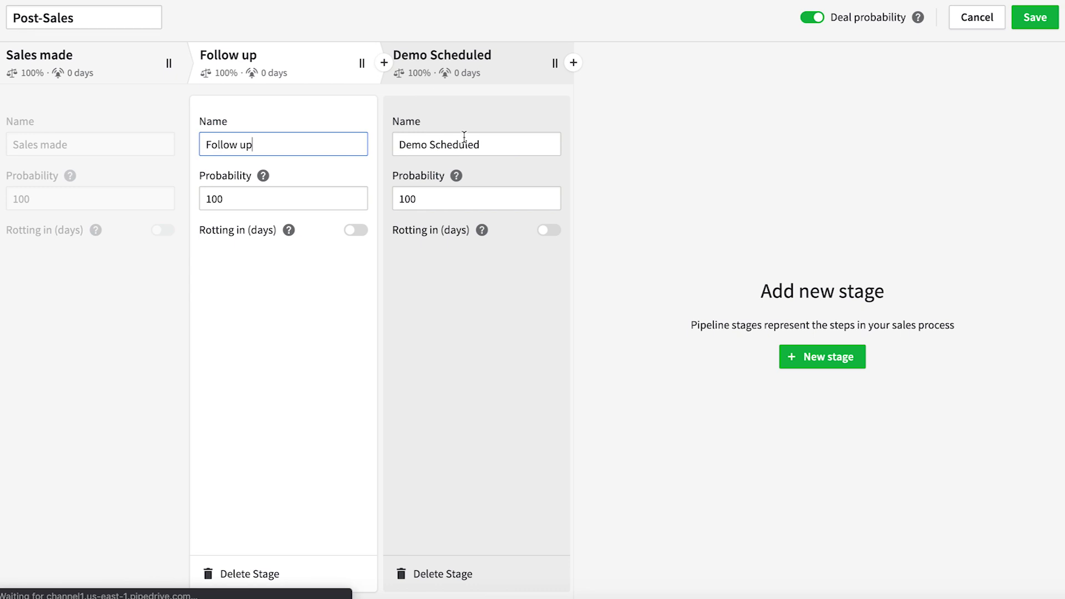
pyautogui.tripleClick(464, 144)
pyautogui.write('Advocate')
pyautogui.click(675, 164)
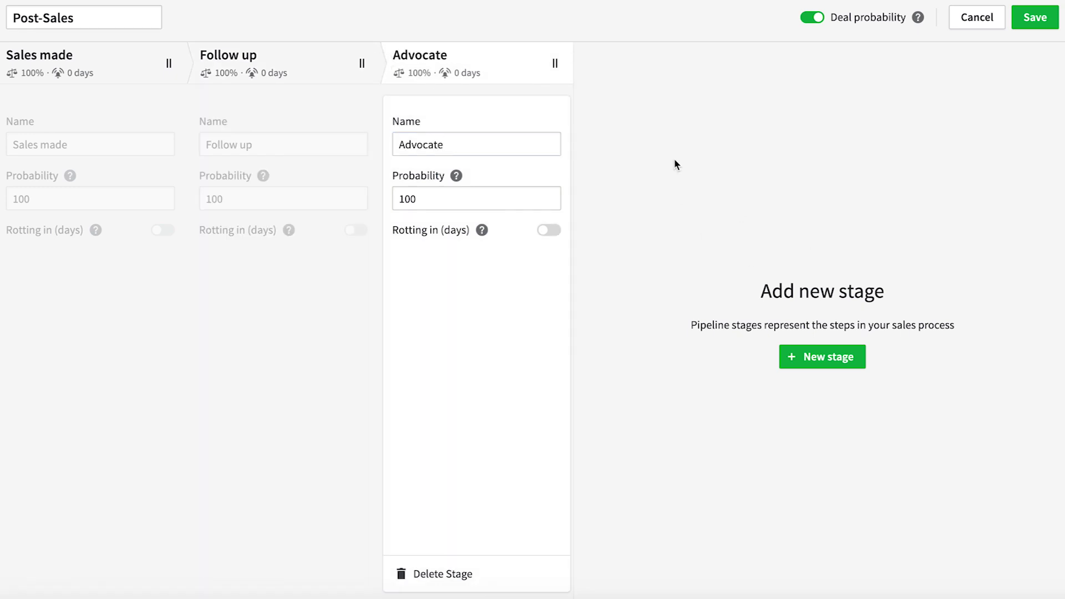
pyautogui.click(1035, 18)
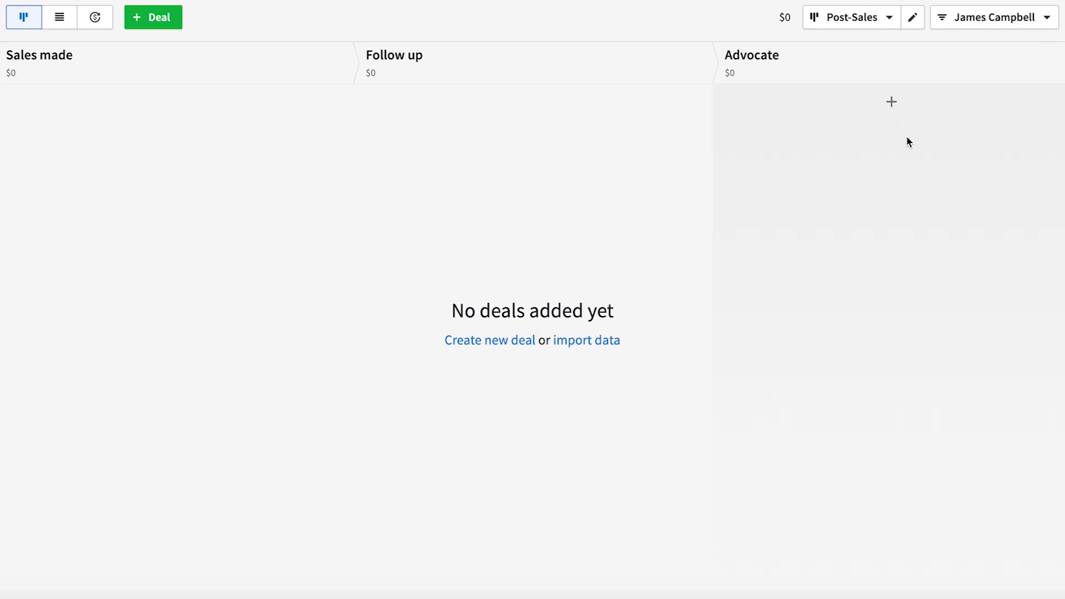
# Step: Send the Nakatomi Trading Corp. deal from Pipeline to Post-Sales › Follow up, then view Post-Sales
pyautogui.click(882, 18)
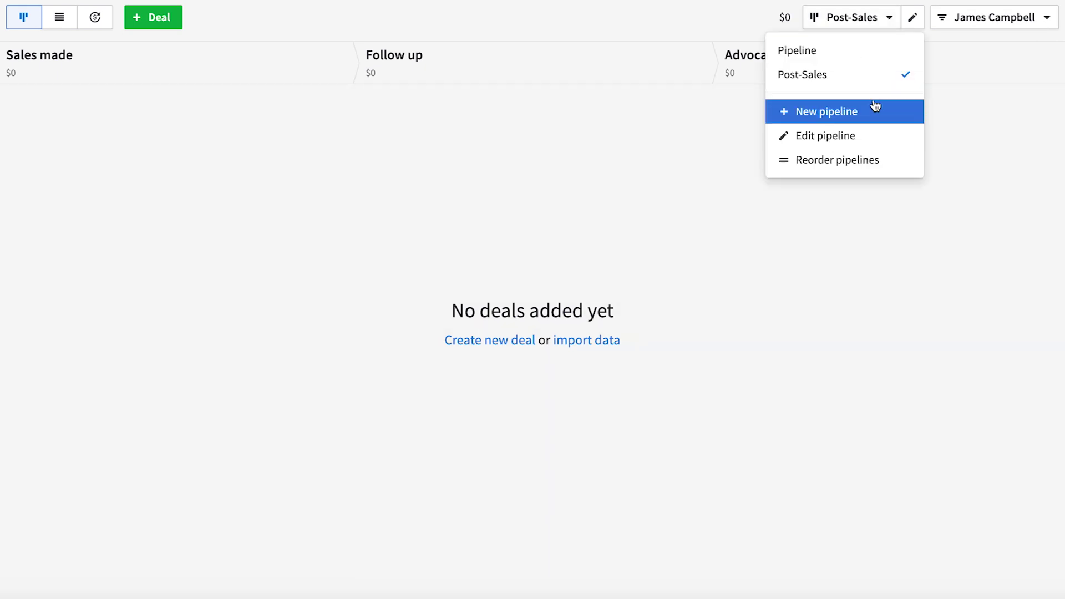
pyautogui.click(858, 53)
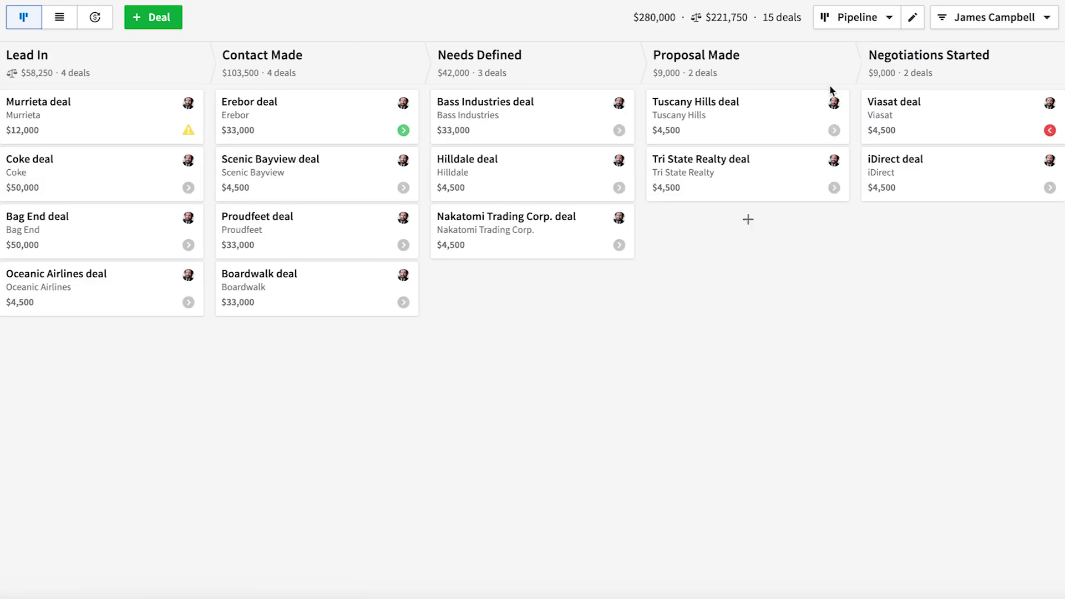
pyautogui.moveTo(518, 237); pyautogui.dragTo(941, 597)
pyautogui.click(942, 453)
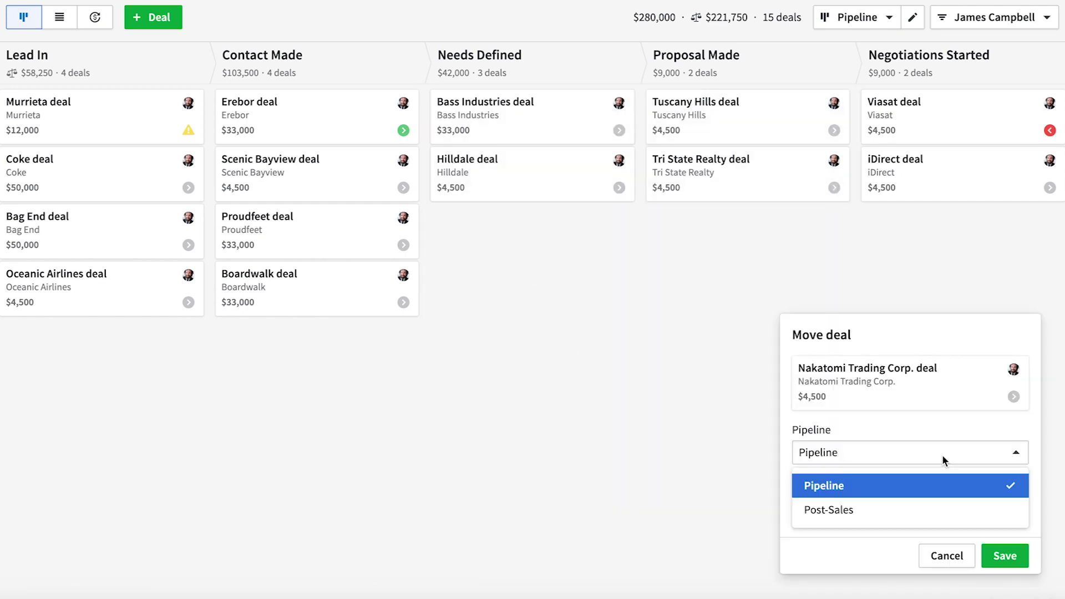
pyautogui.click(860, 510)
pyautogui.click(924, 506)
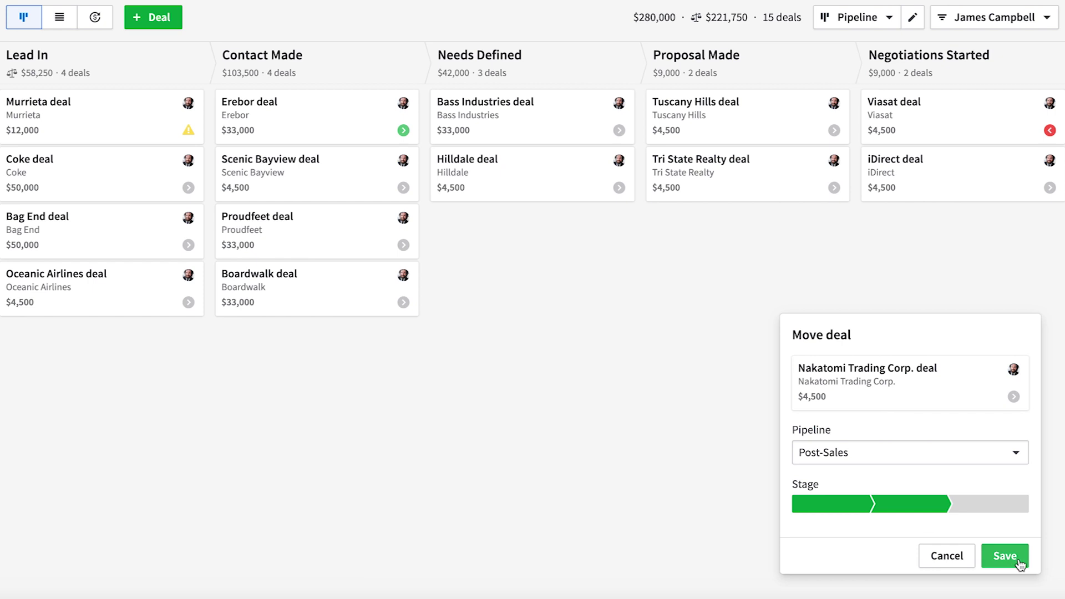
pyautogui.click(1012, 556)
pyautogui.click(889, 17)
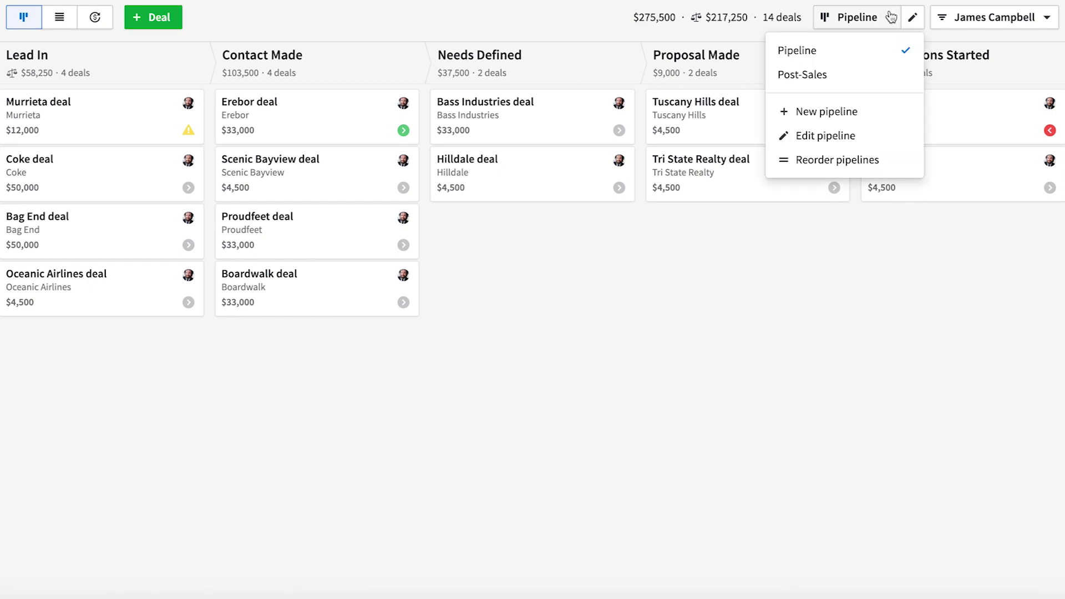
pyautogui.click(822, 79)
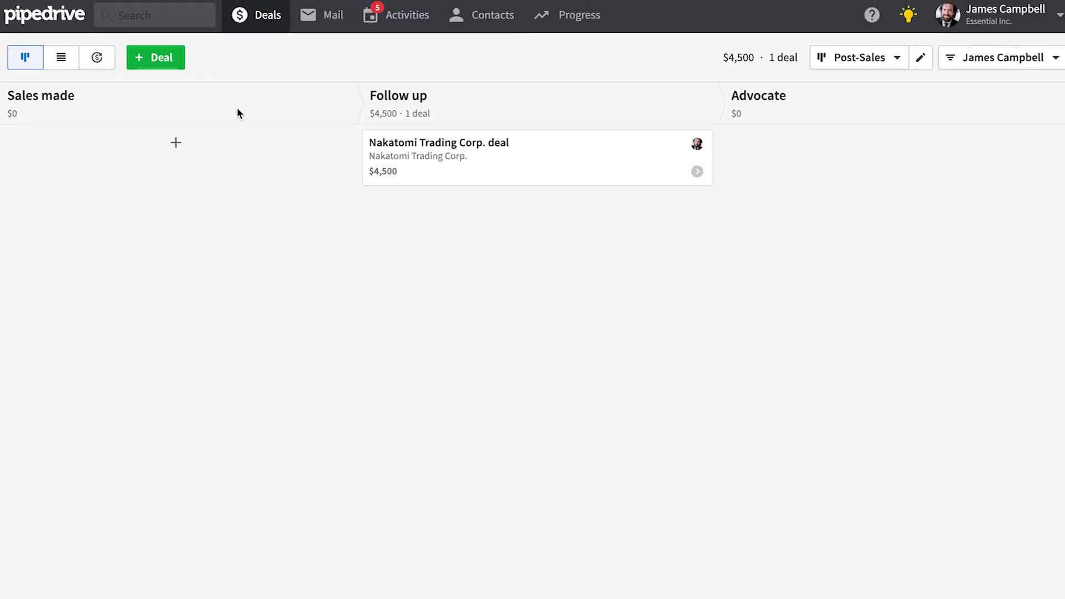
# Step: Start a deal for a new contact at new organization Kelly Corp, value 40,000, closing 11/22/2019
pyautogui.click(159, 66)
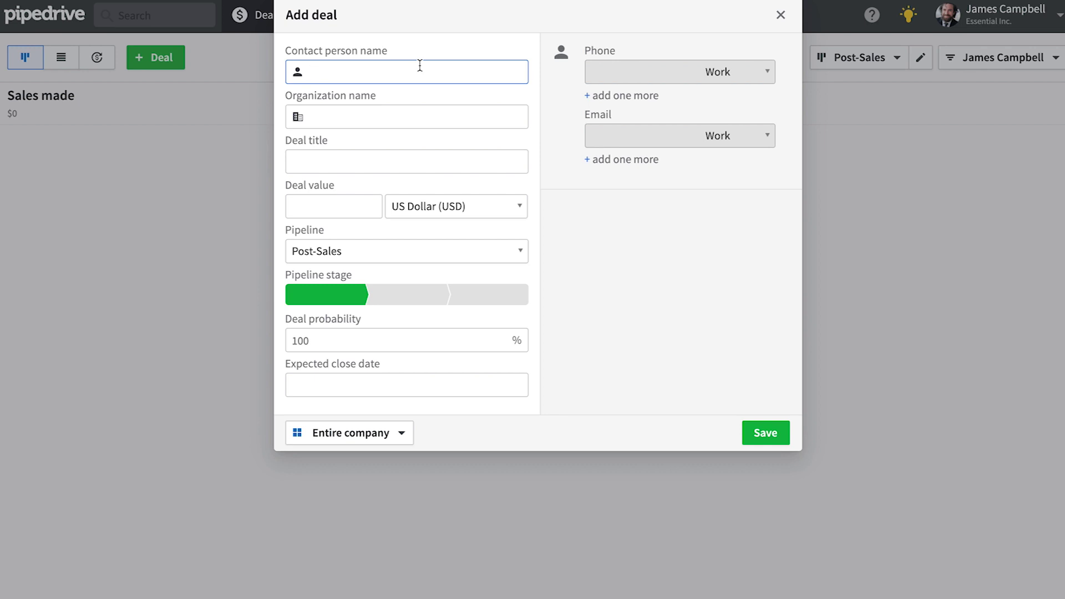
pyautogui.press('Tab')
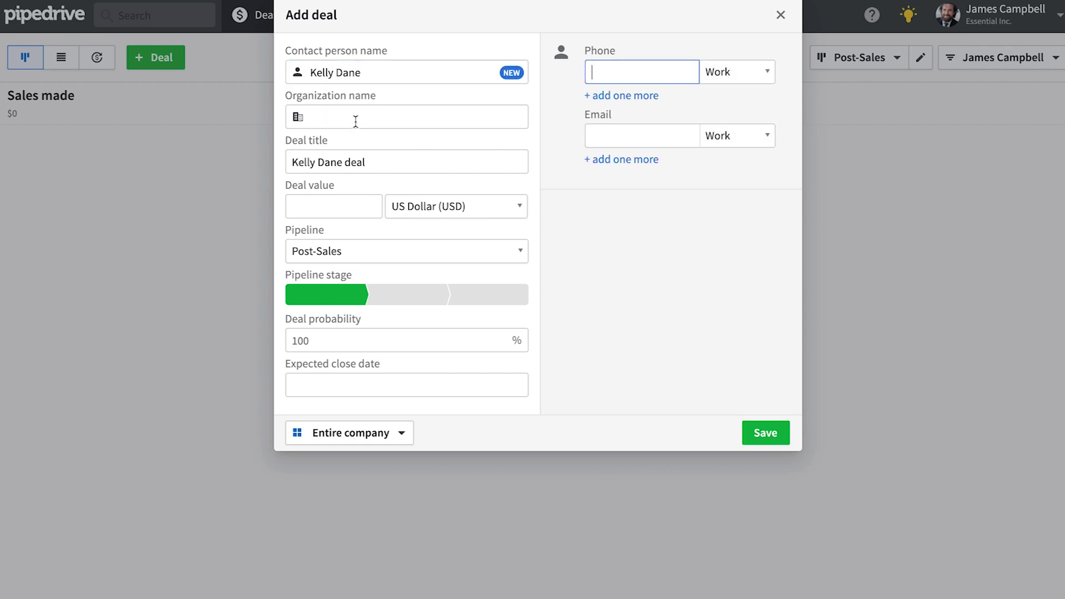
pyautogui.click(355, 121)
pyautogui.write('Kelly Corp')
pyautogui.click(468, 147)
pyautogui.click(345, 206)
pyautogui.write('40000')
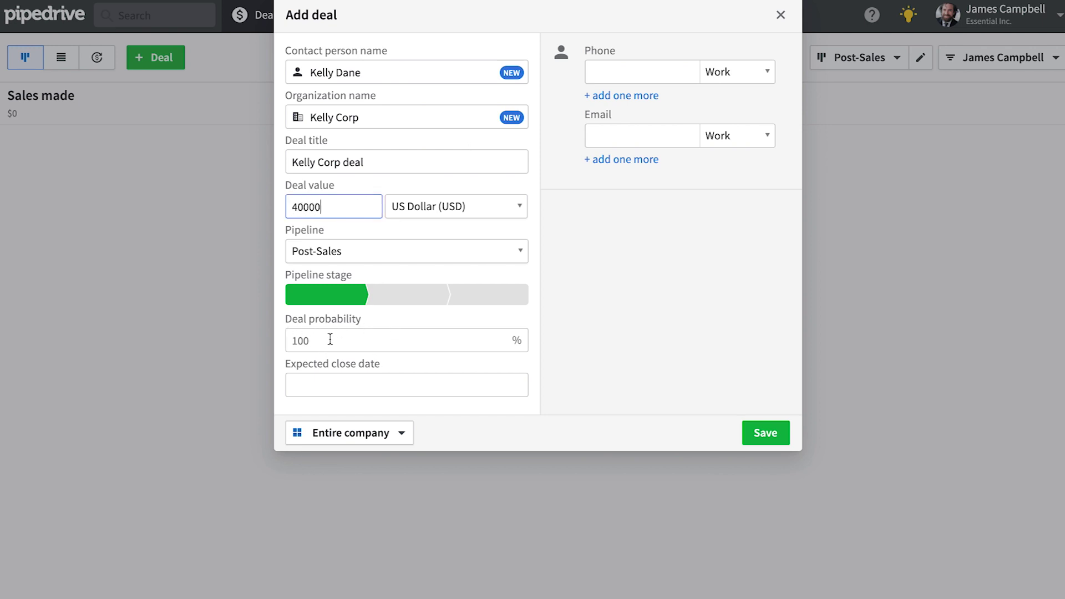
pyautogui.click(322, 343)
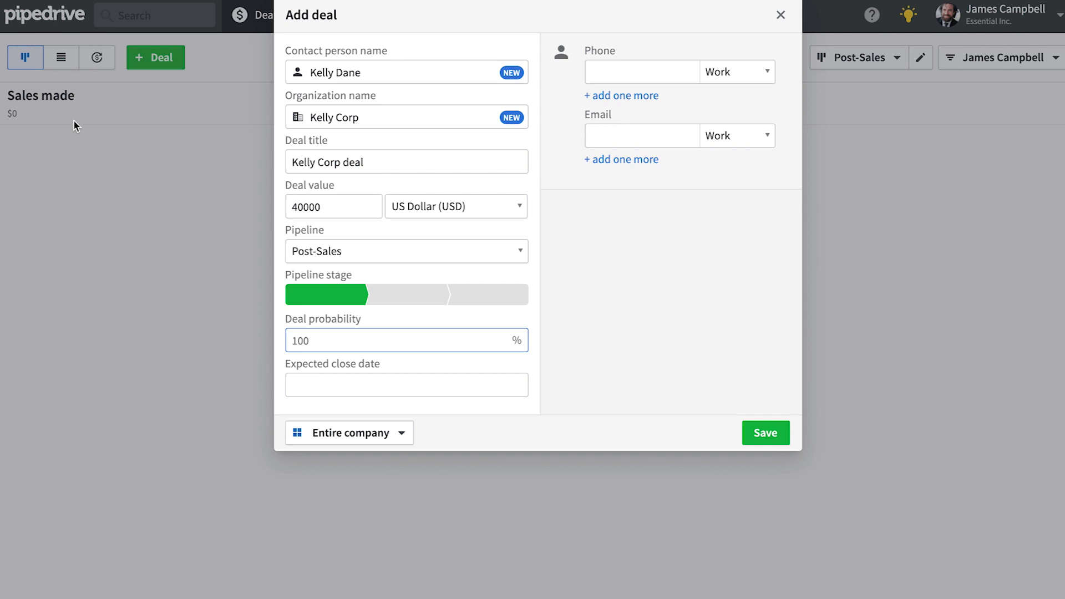
pyautogui.click(318, 383)
pyautogui.click(462, 419)
pyautogui.click(434, 557)
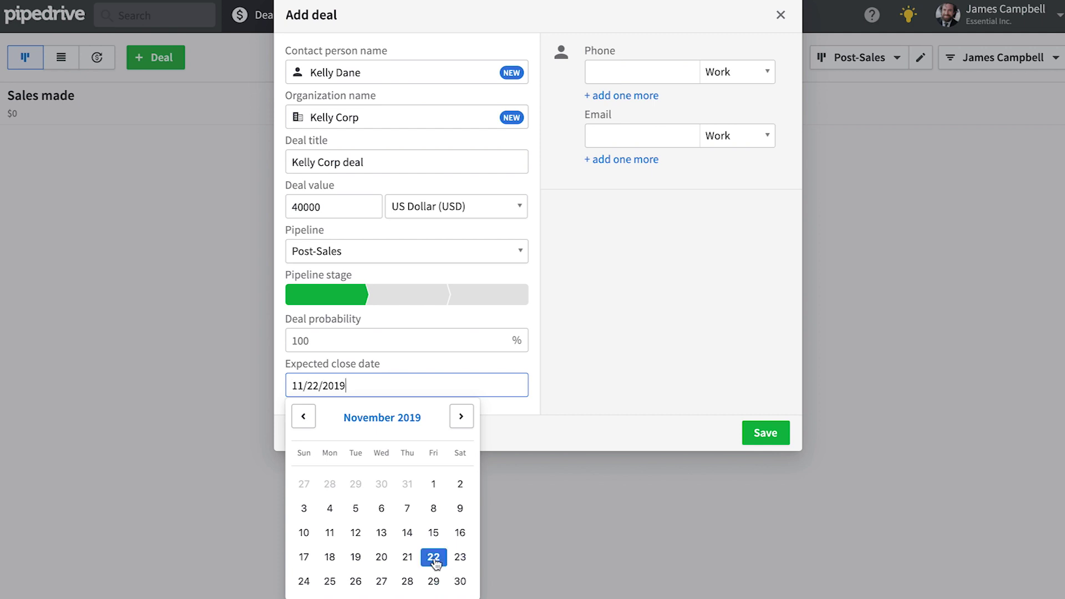
# Step: Add the contact's phone number and email address, then save the deal
pyautogui.click(627, 70)
pyautogui.click(626, 137)
pyautogui.click(769, 440)
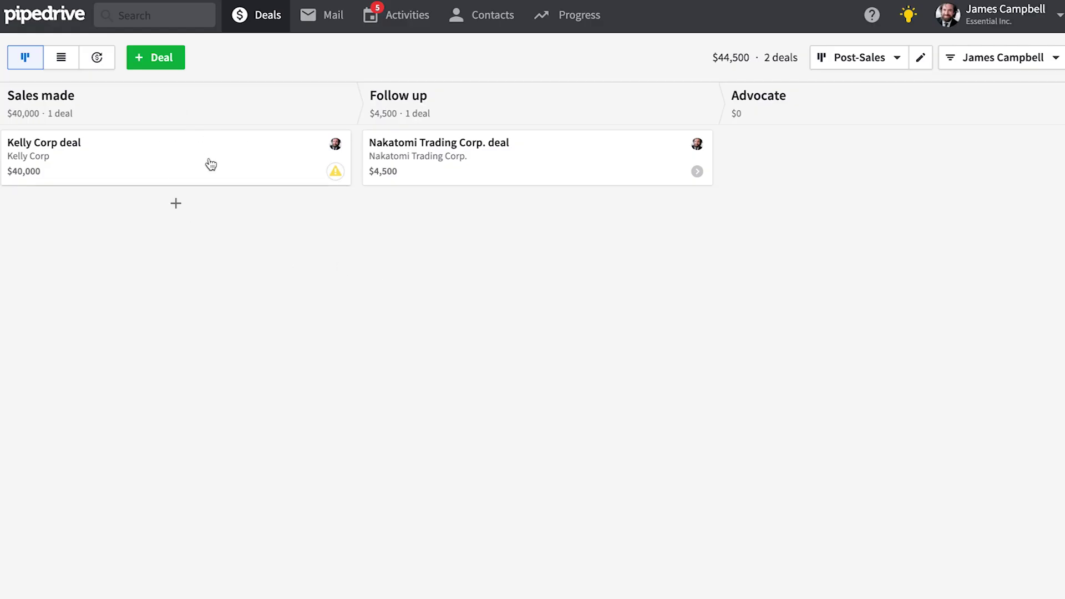
# Step: Open the Kelly Corp deal from the board and follow its organization link to Kelly Corp's page
pyautogui.click(335, 173)
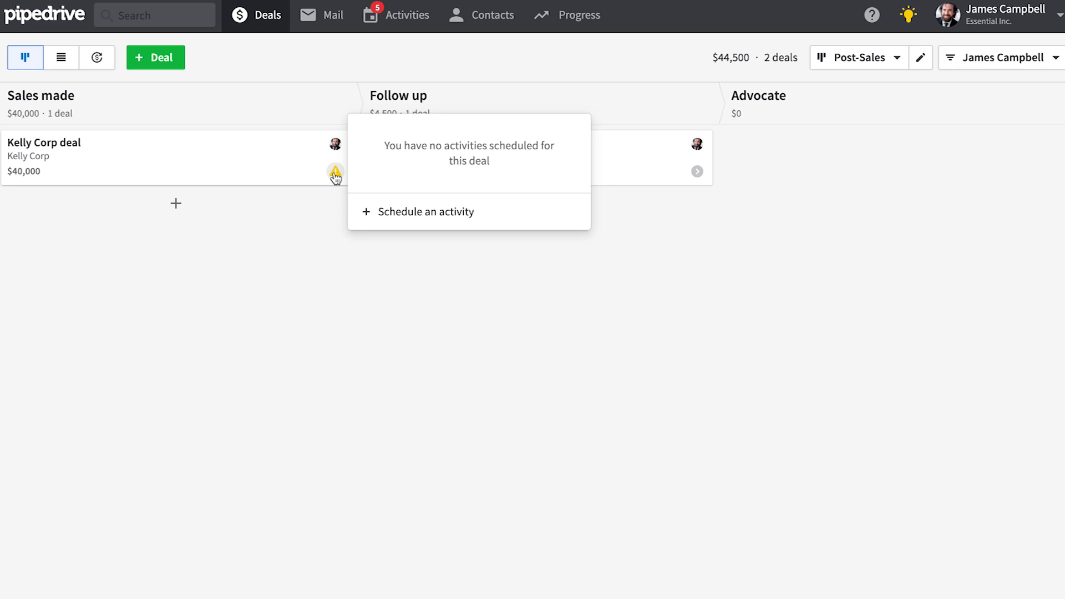
pyautogui.click(285, 231)
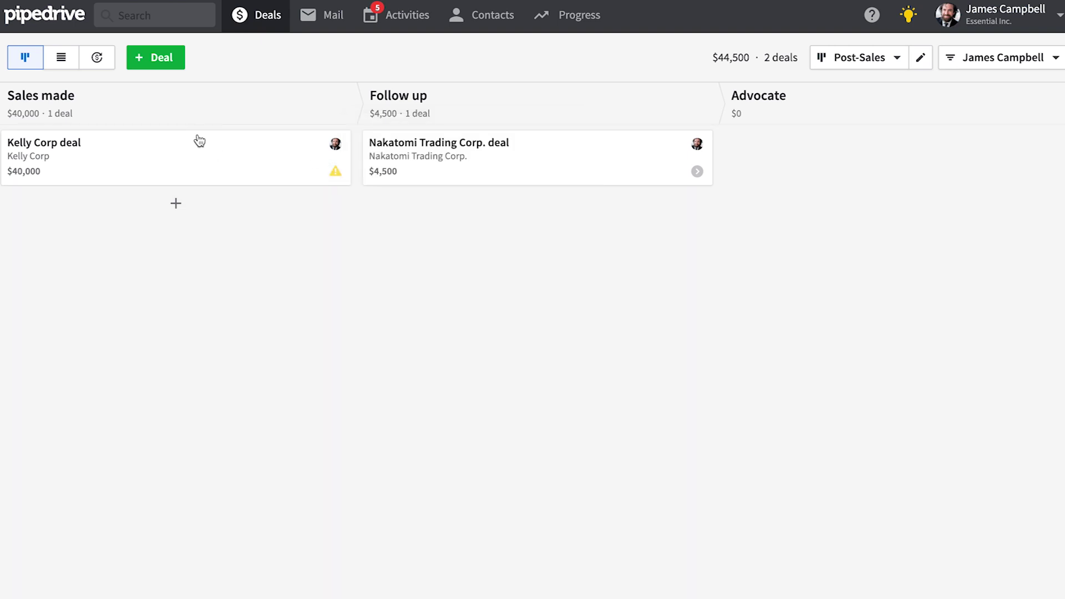
pyautogui.click(195, 146)
pyautogui.scroll(-2, 393, 241)
pyautogui.scroll(-3, 393, 240)
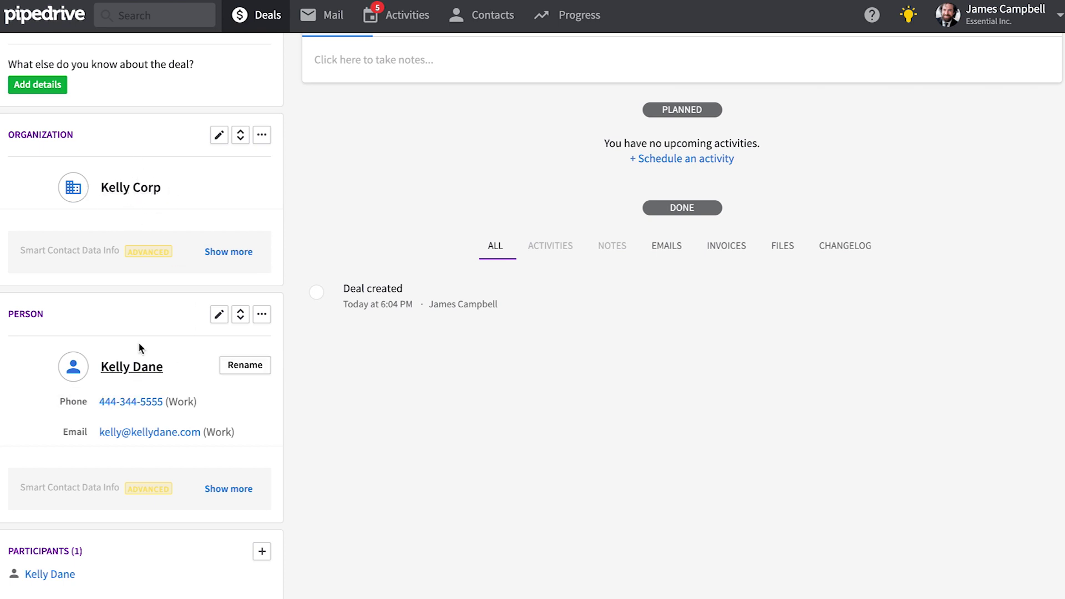
pyautogui.scroll(-1, 148, 331)
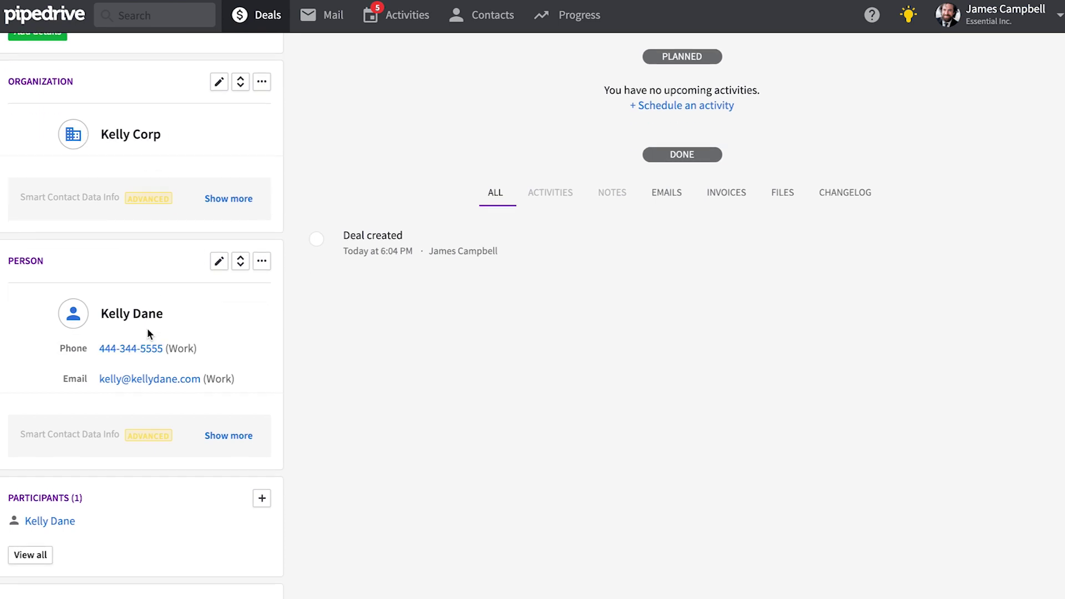
pyautogui.click(123, 136)
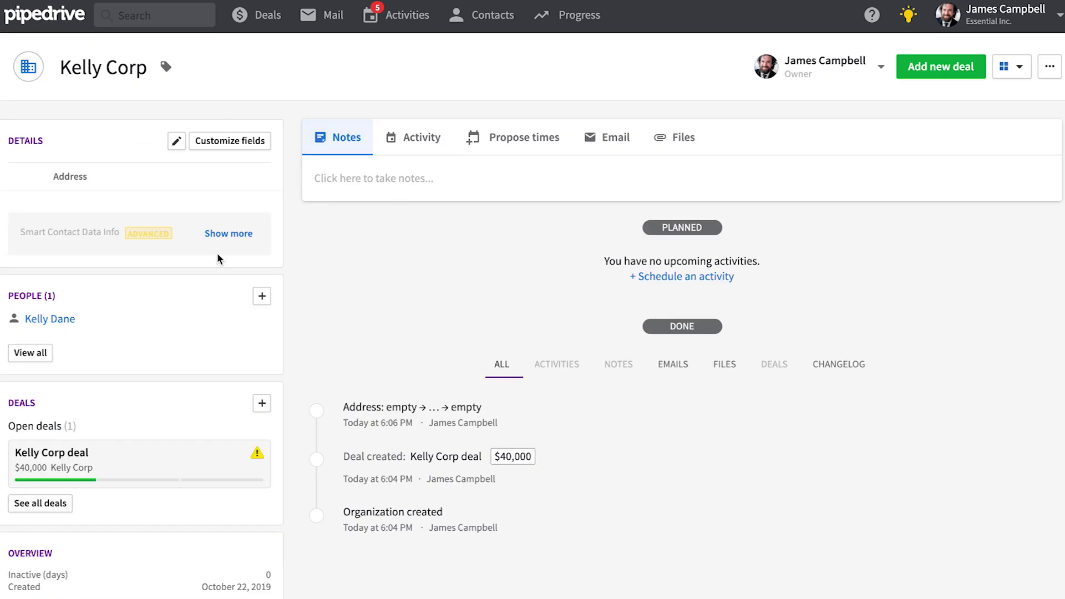
pyautogui.scroll(-1, 245, 216)
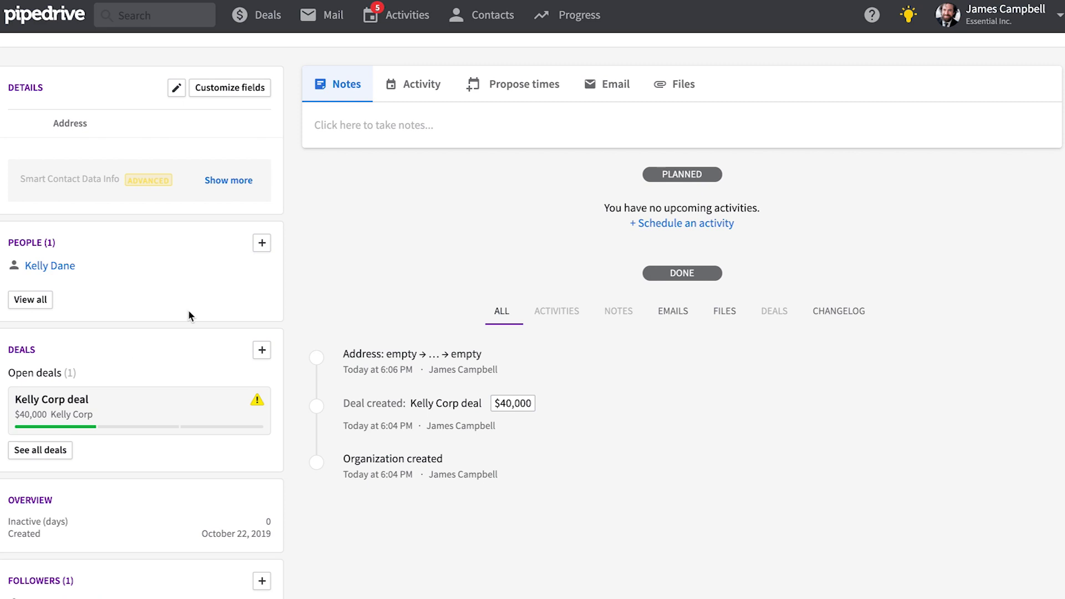
pyautogui.scroll(1, 224, 284)
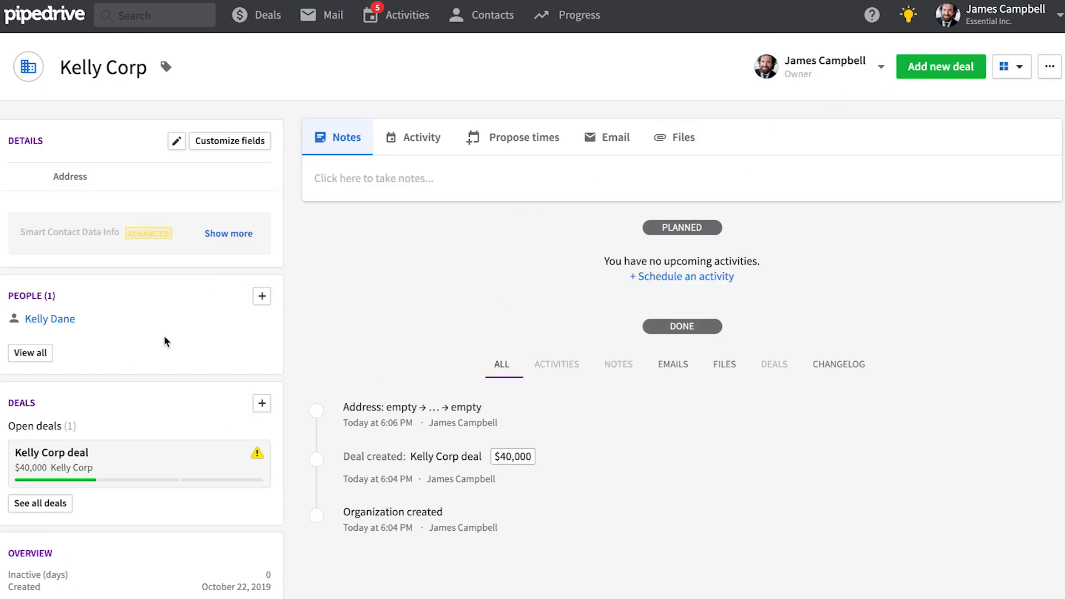
# Step: Save a Call activity for today on the Kelly Corp organization
pyautogui.click(262, 296)
pyautogui.click(649, 17)
pyautogui.click(426, 143)
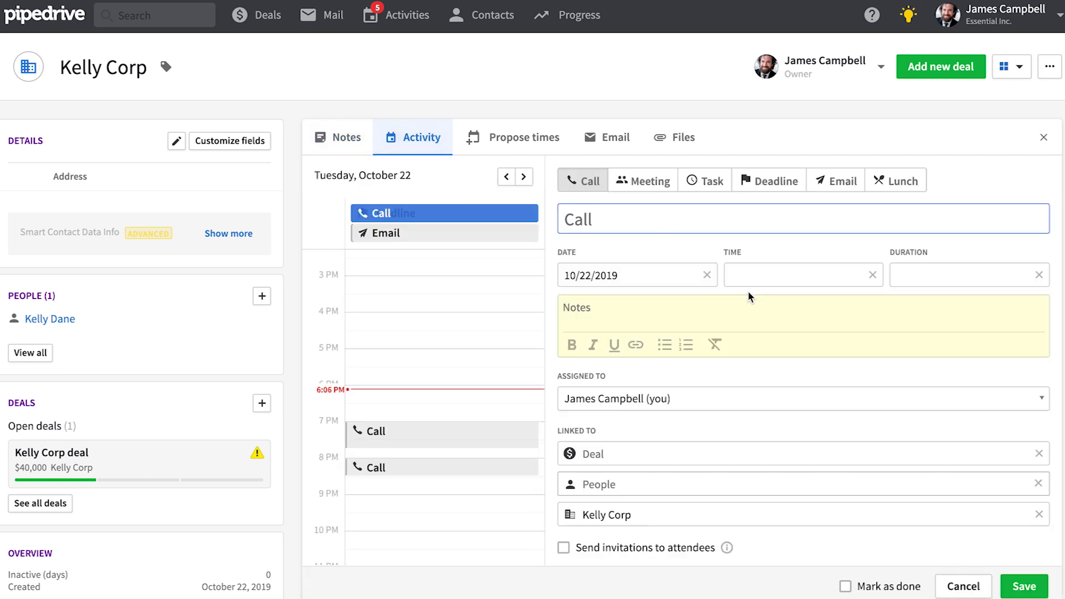
pyautogui.click(1024, 586)
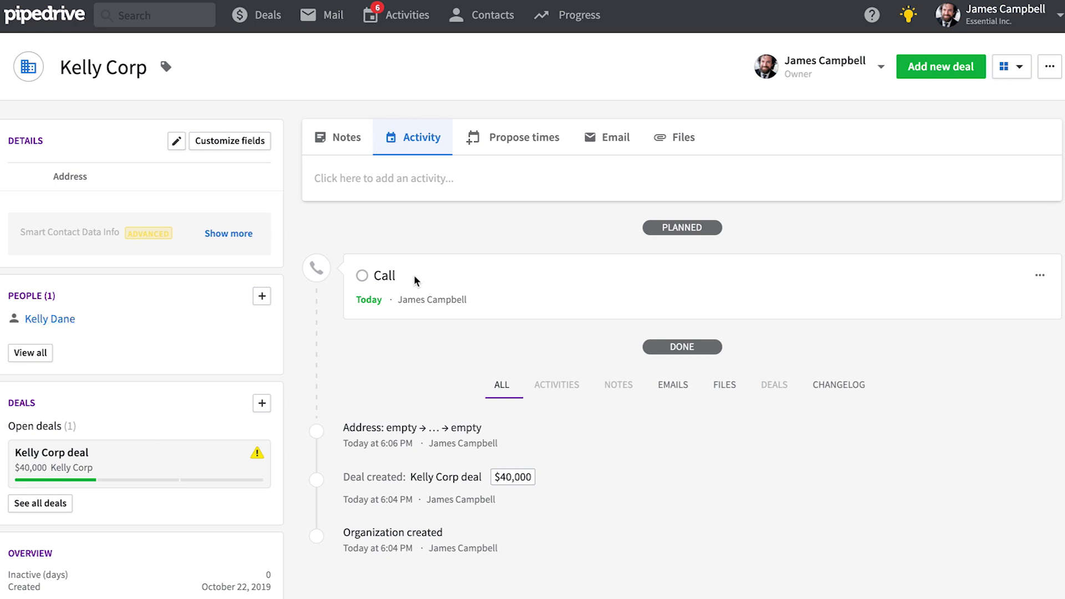
# Step: Add a Meeting for today on the contact person's page, then return to Kelly Corp
pyautogui.click(49, 320)
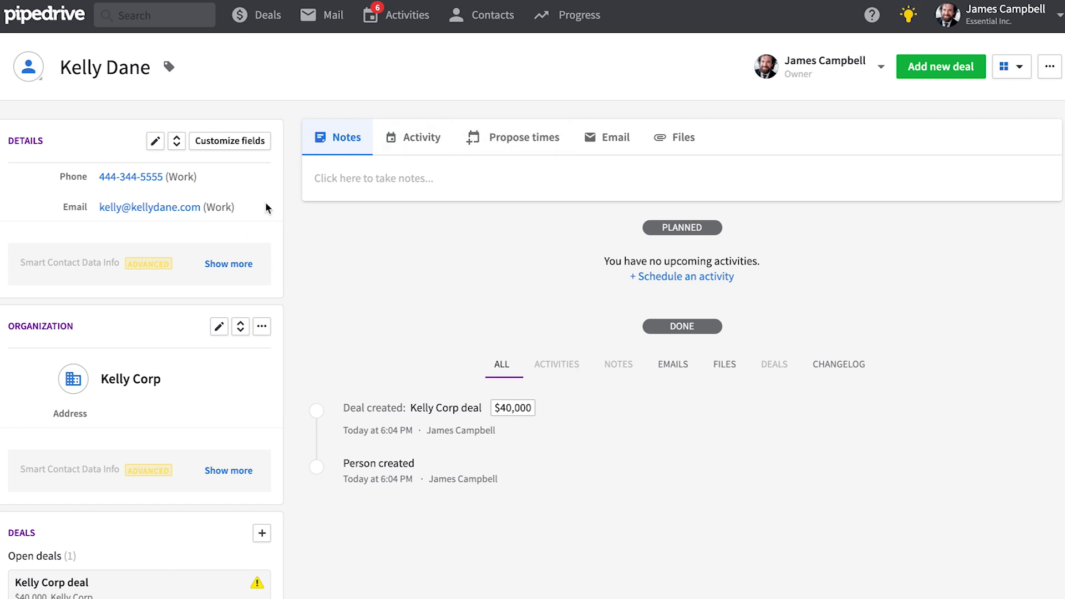
pyautogui.scroll(-3, 251, 360)
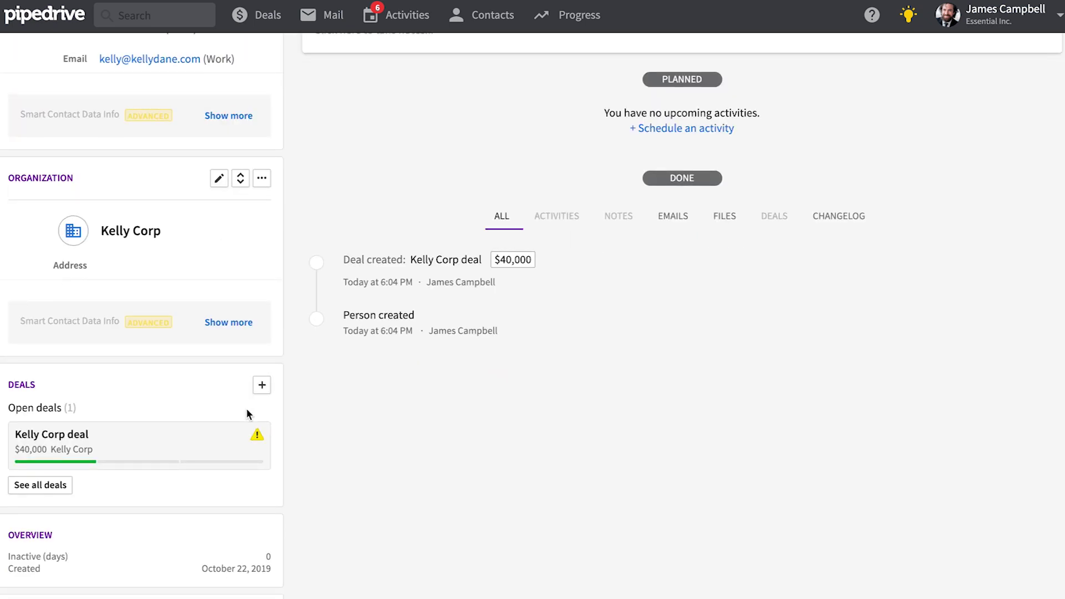
pyautogui.scroll(3, 133, 239)
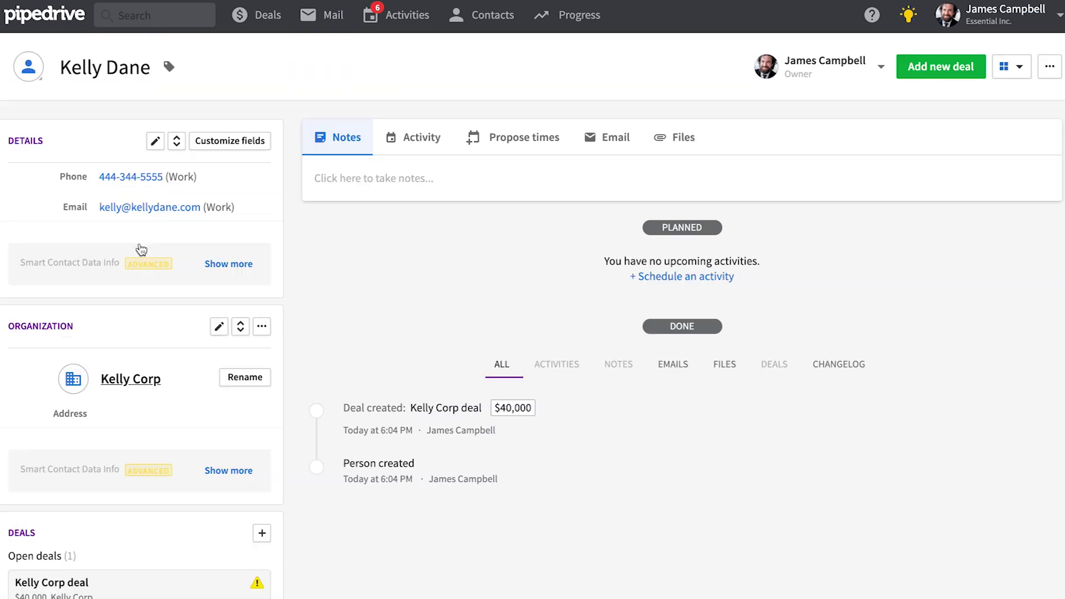
pyautogui.click(405, 134)
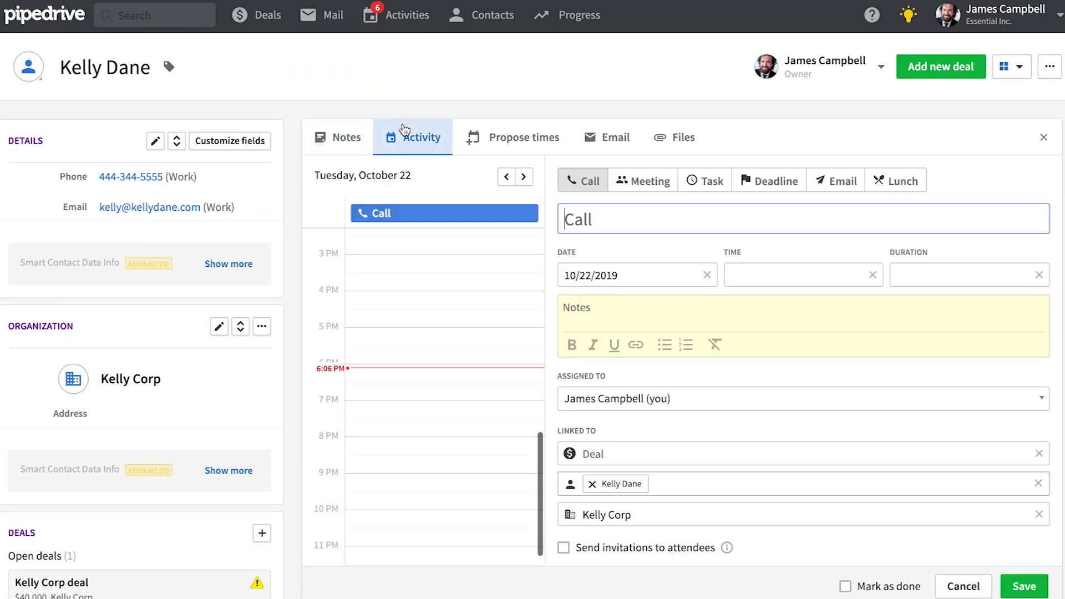
pyautogui.click(644, 180)
pyautogui.click(1024, 587)
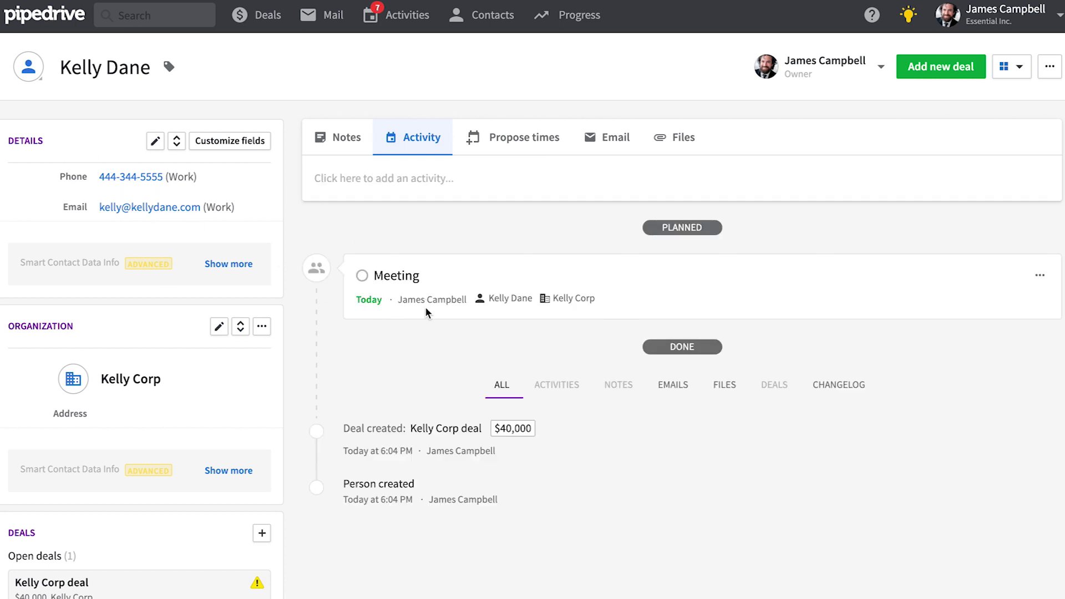
pyautogui.click(131, 383)
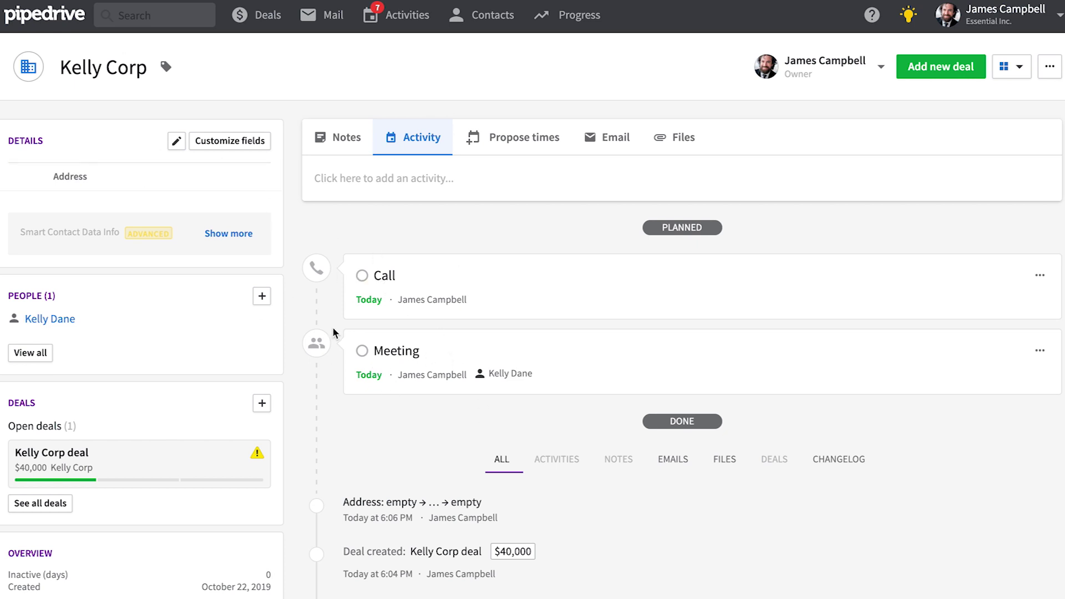
# Step: Schedule a Lunch for today on the Kelly Corp deal from its warning icon, then open the deal
pyautogui.moveTo(256, 454)
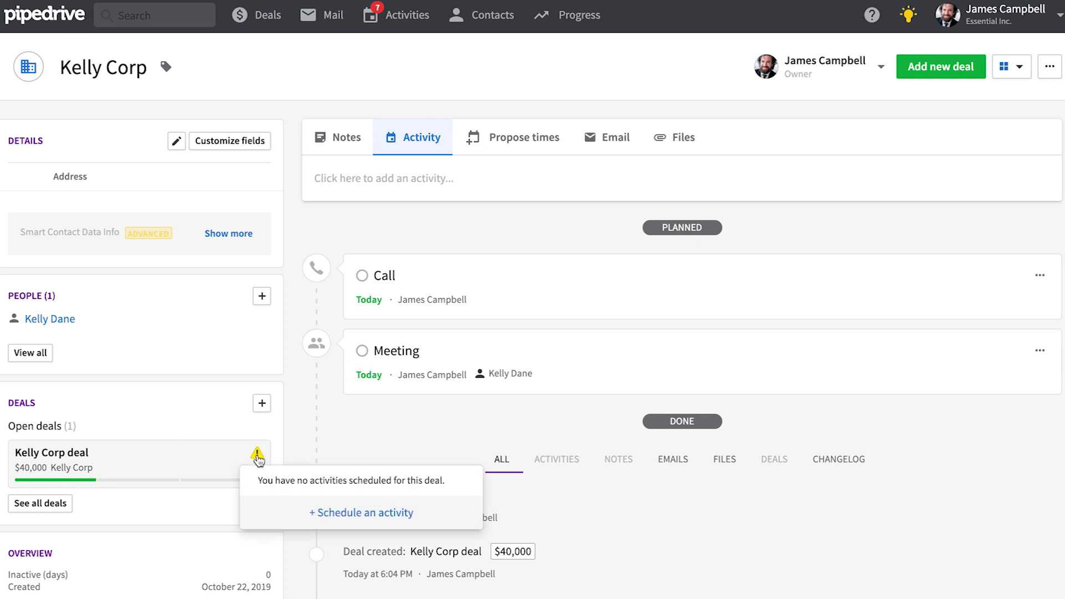
pyautogui.click(366, 514)
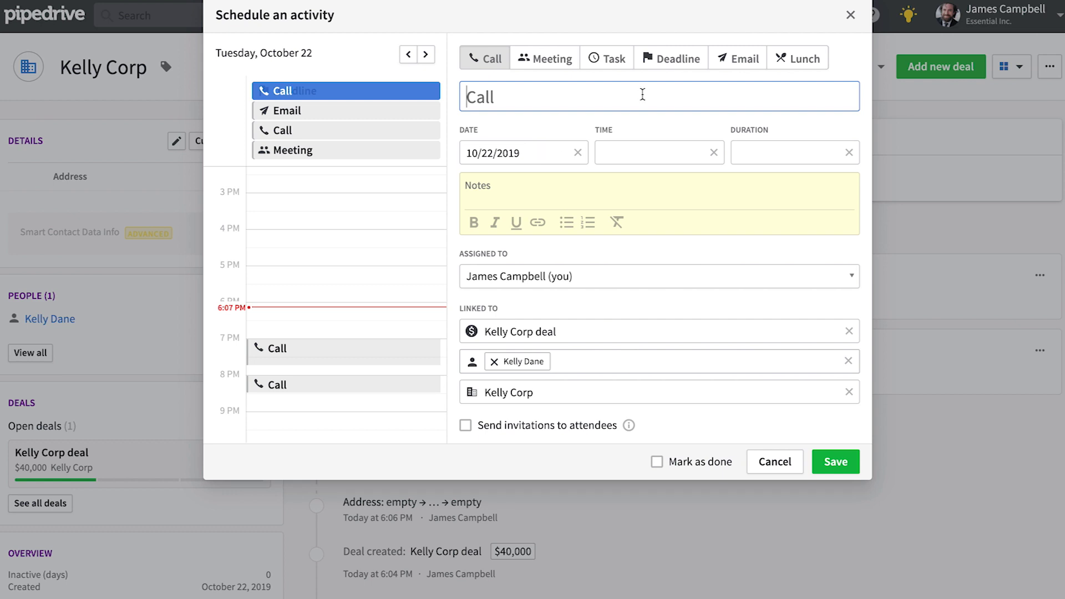
pyautogui.click(804, 60)
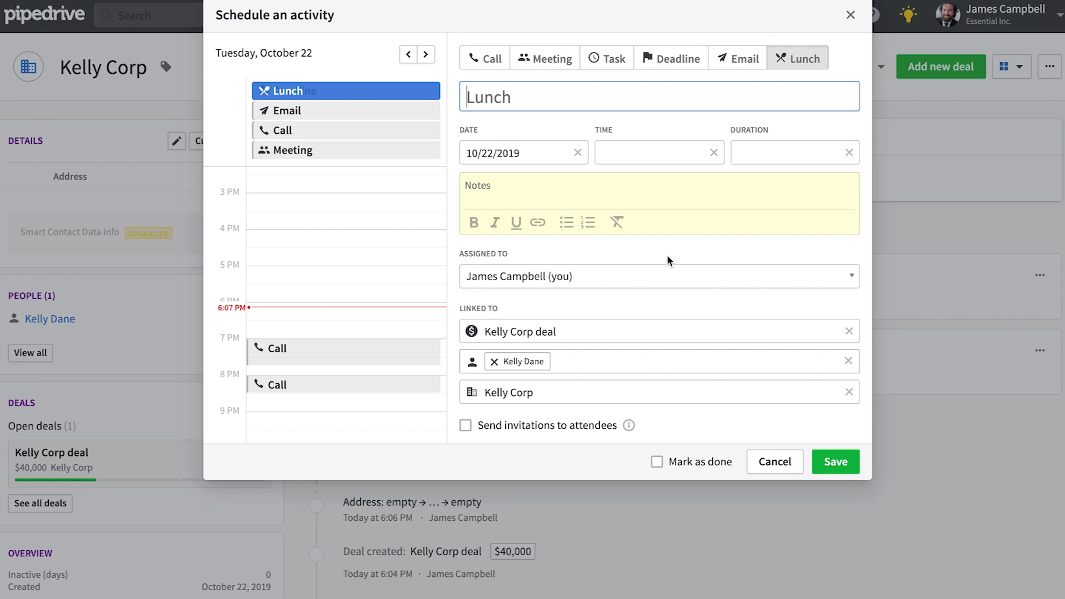
pyautogui.click(840, 467)
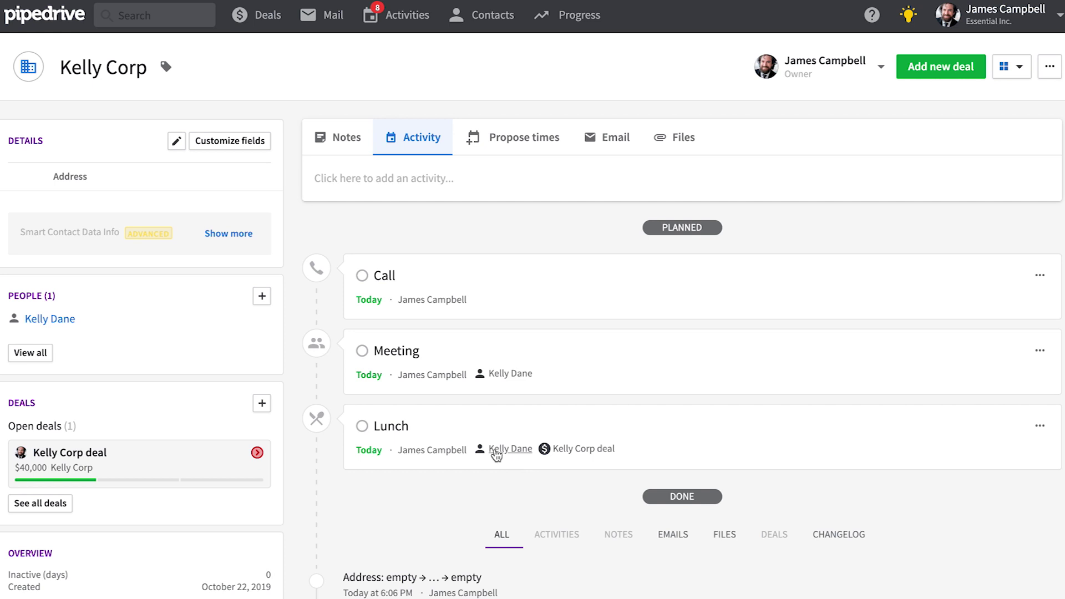
pyautogui.click(121, 463)
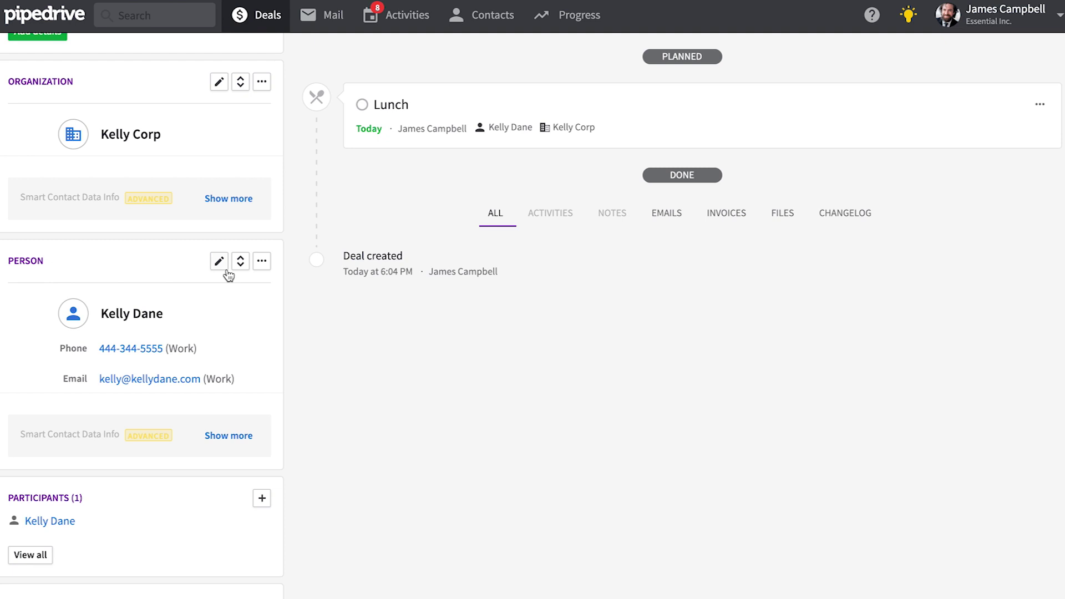
pyautogui.click(262, 262)
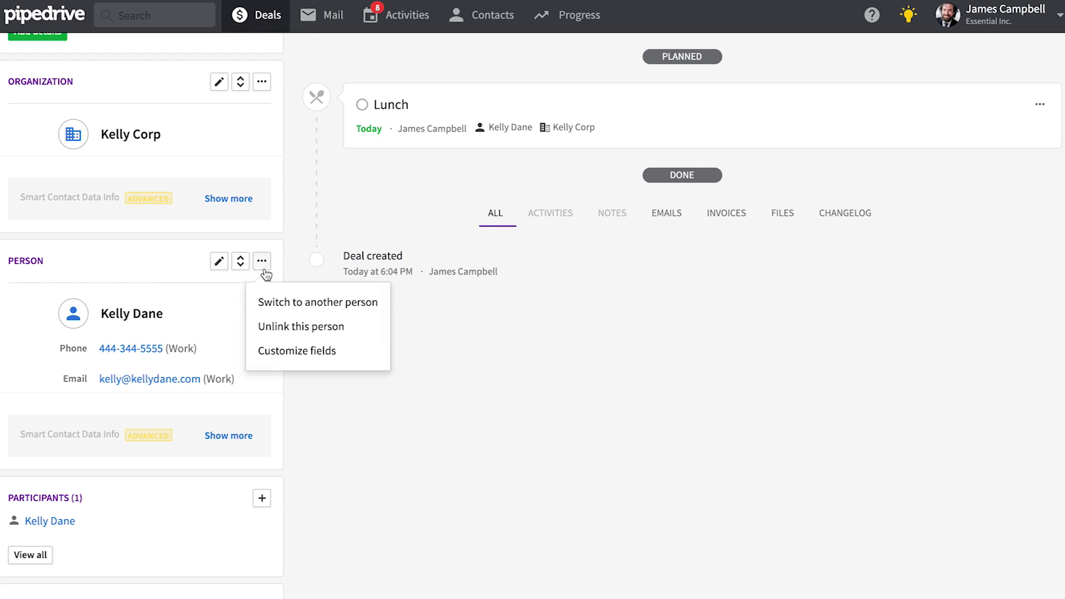
# Step: Create a custom Text person field named 'Job title'
pyautogui.click(299, 350)
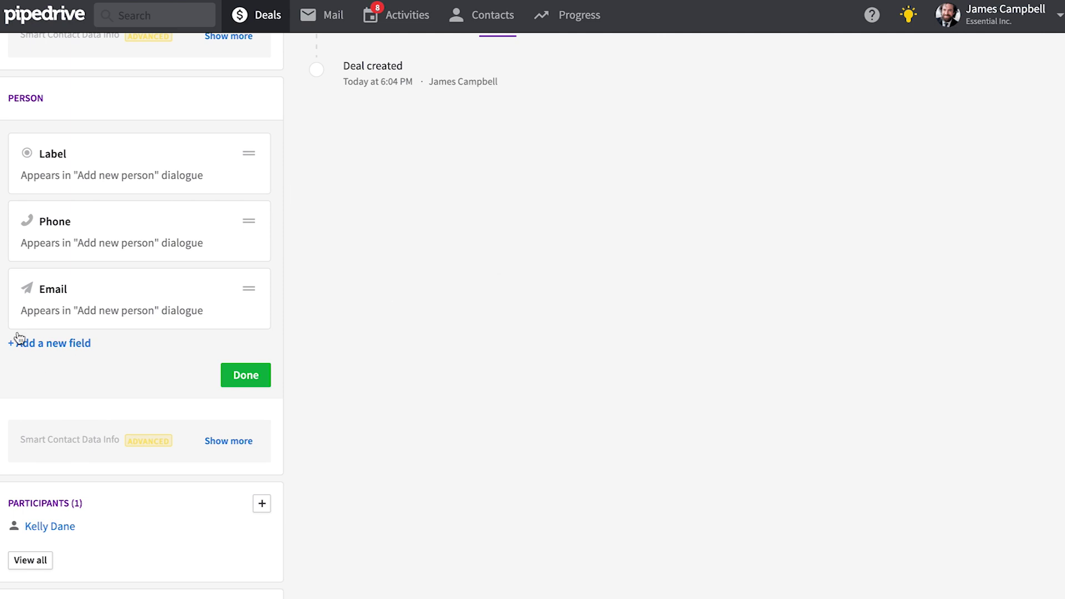
pyautogui.click(64, 344)
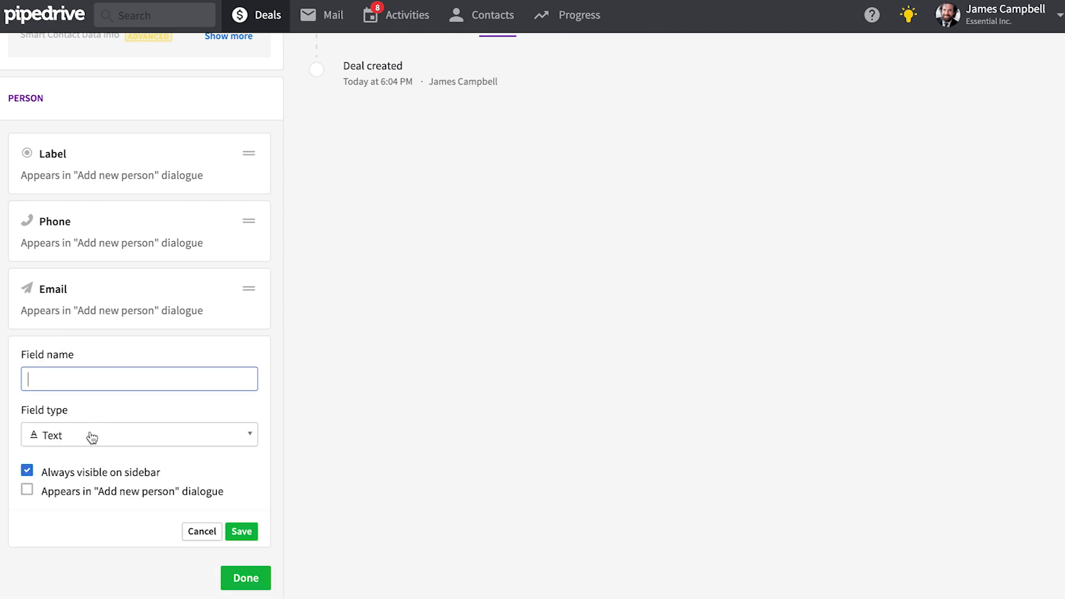
pyautogui.click(89, 435)
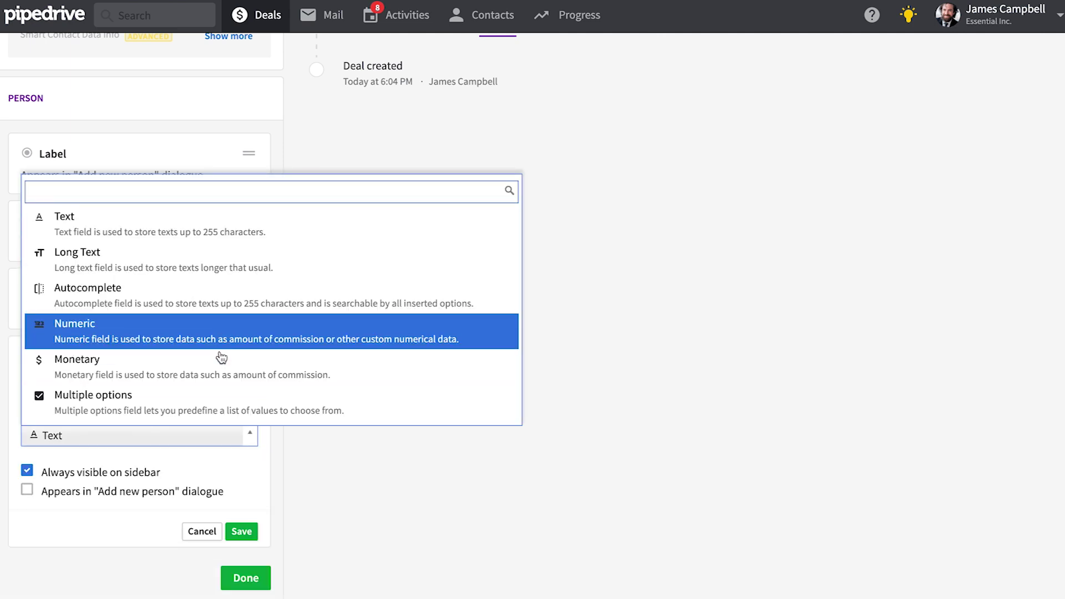
pyautogui.scroll(-2, 222, 360)
pyautogui.scroll(-3, 214, 347)
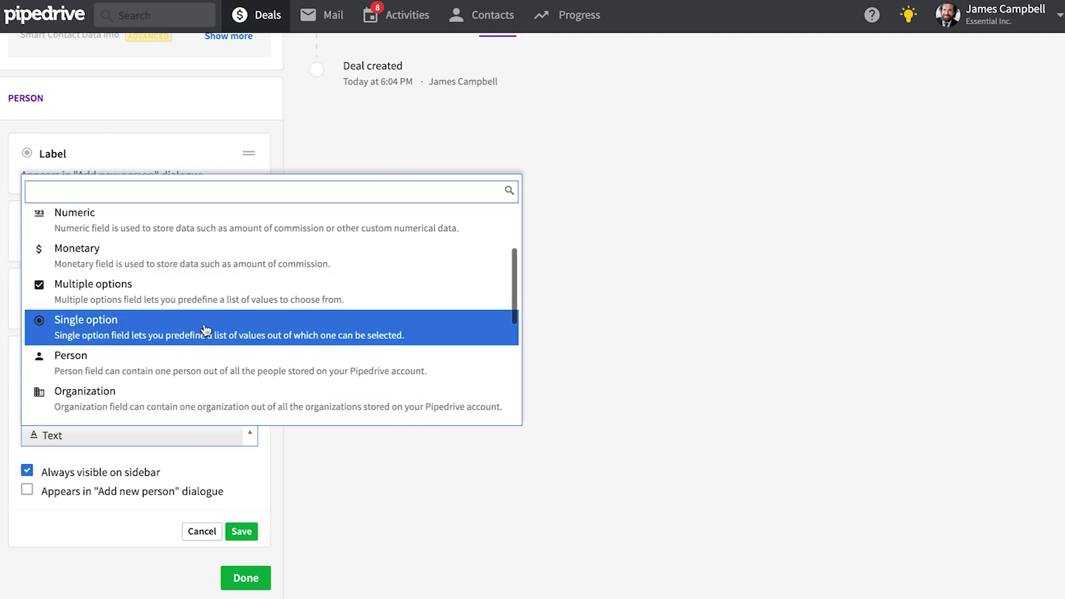
pyautogui.scroll(-4, 206, 330)
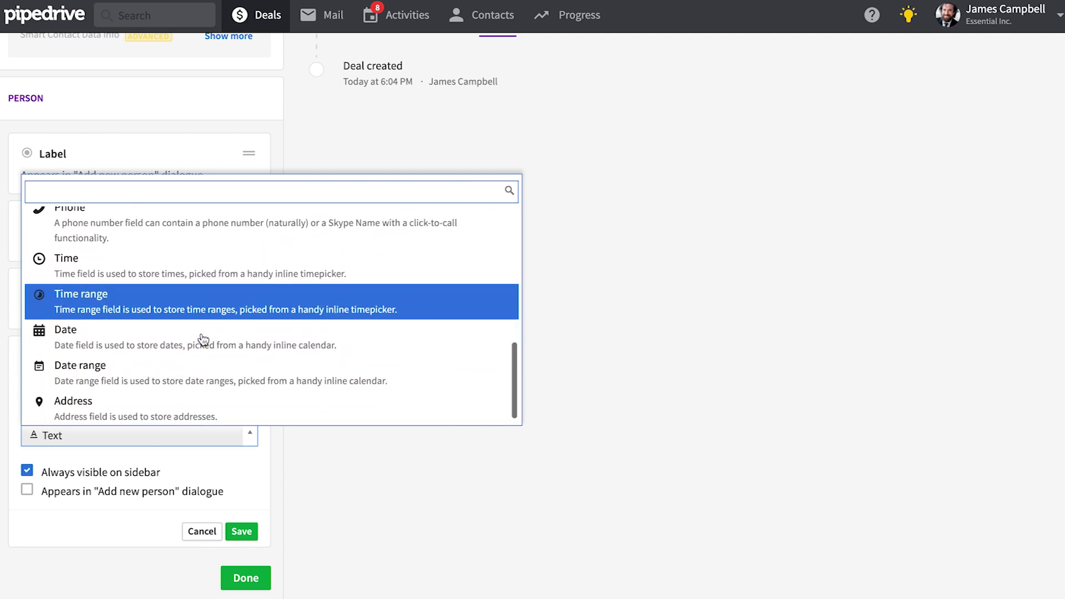
pyautogui.scroll(8, 202, 340)
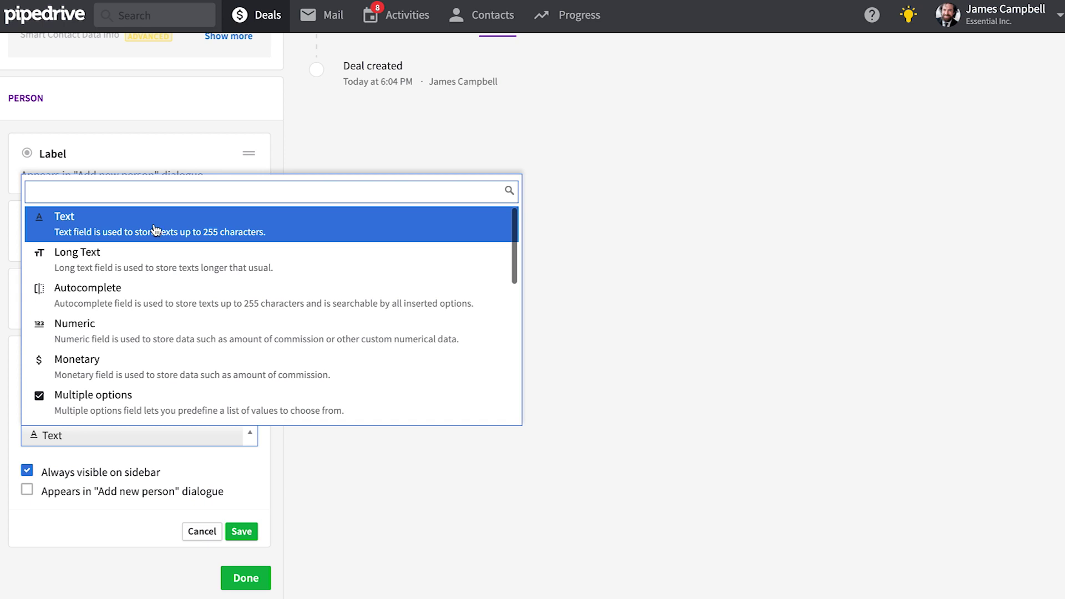
pyautogui.click(157, 226)
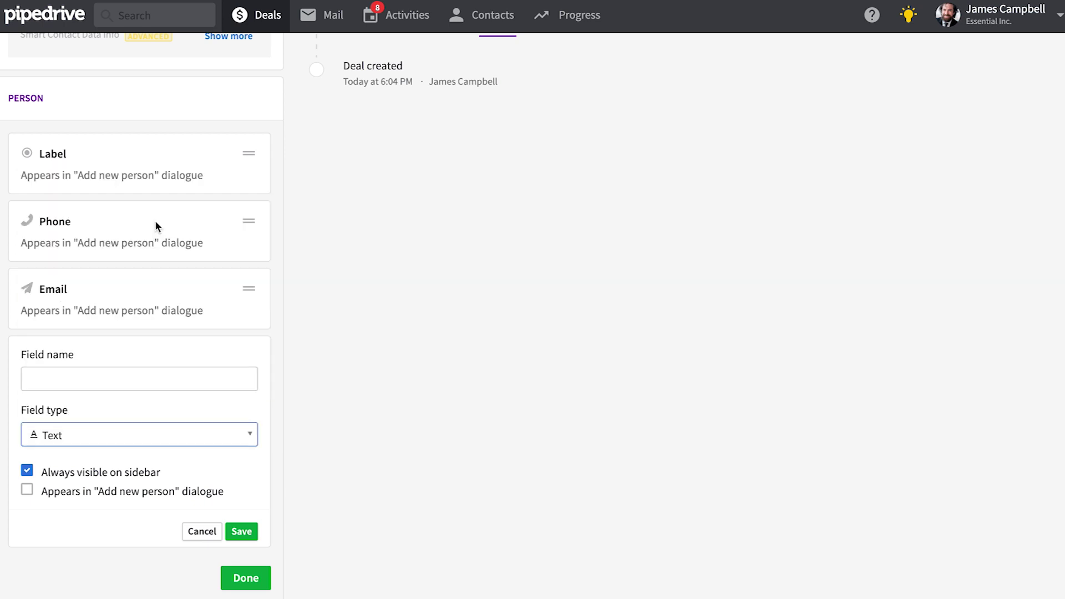
pyautogui.click(74, 370)
pyautogui.write('Job title')
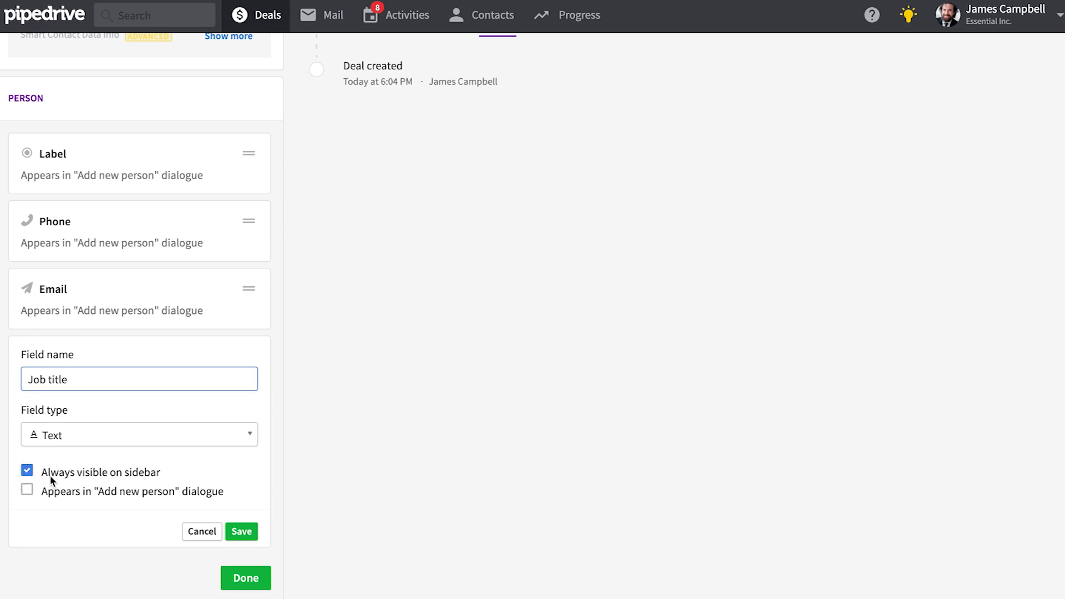
pyautogui.click(241, 531)
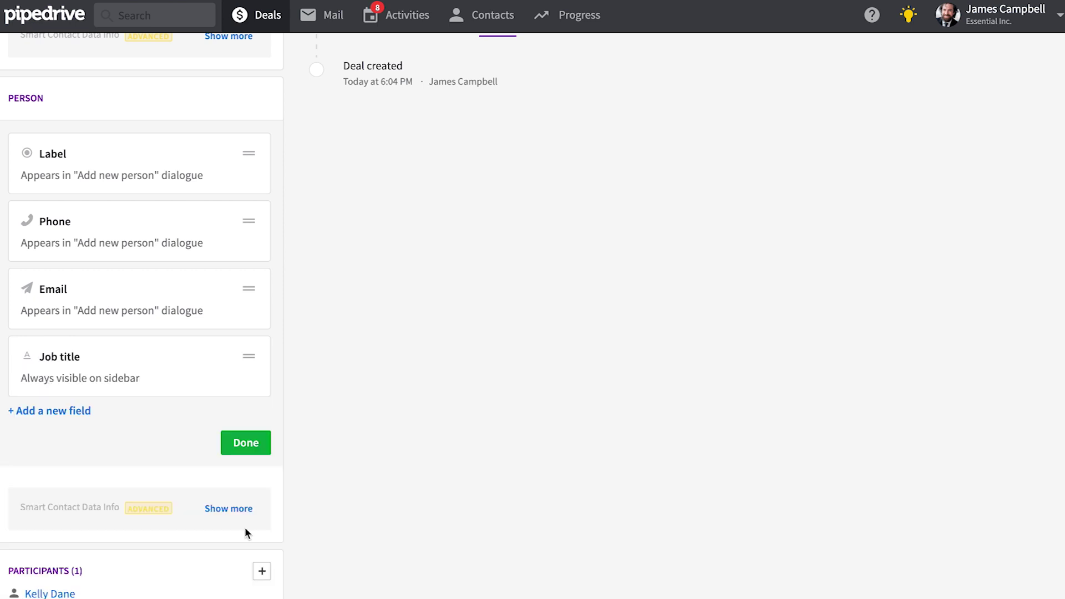
# Step: Untick 'Always visible on sidebar' for the Job title person field
pyautogui.click(253, 445)
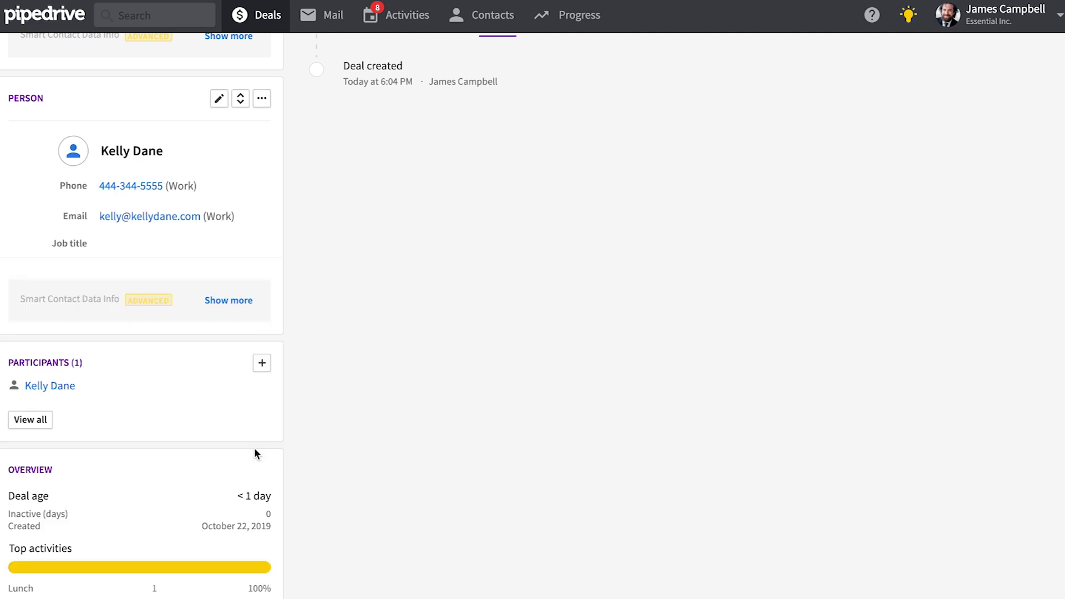
pyautogui.scroll(2, 248, 261)
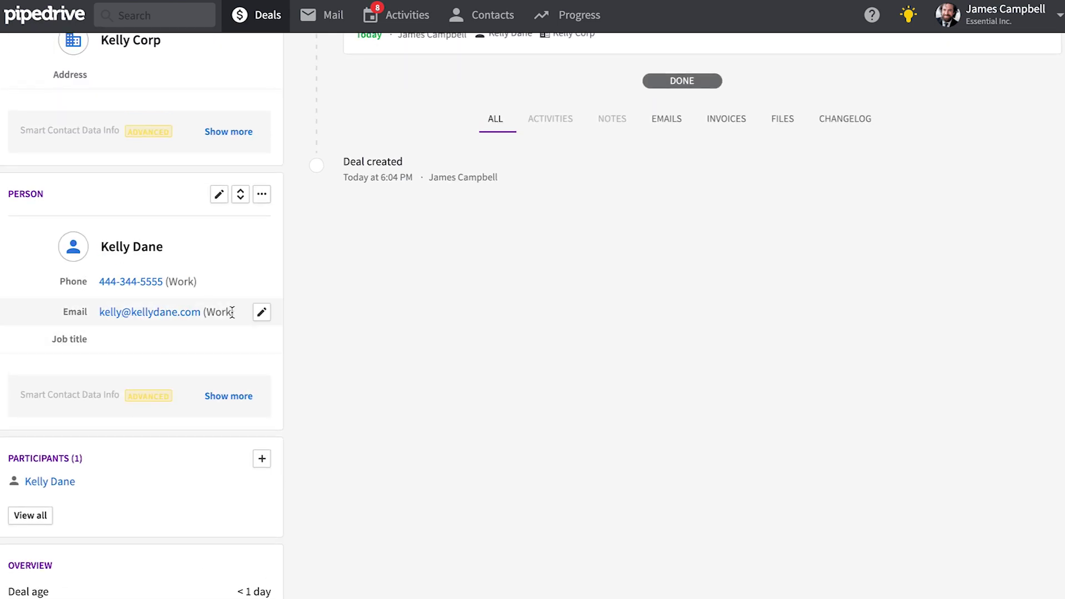
pyautogui.click(262, 194)
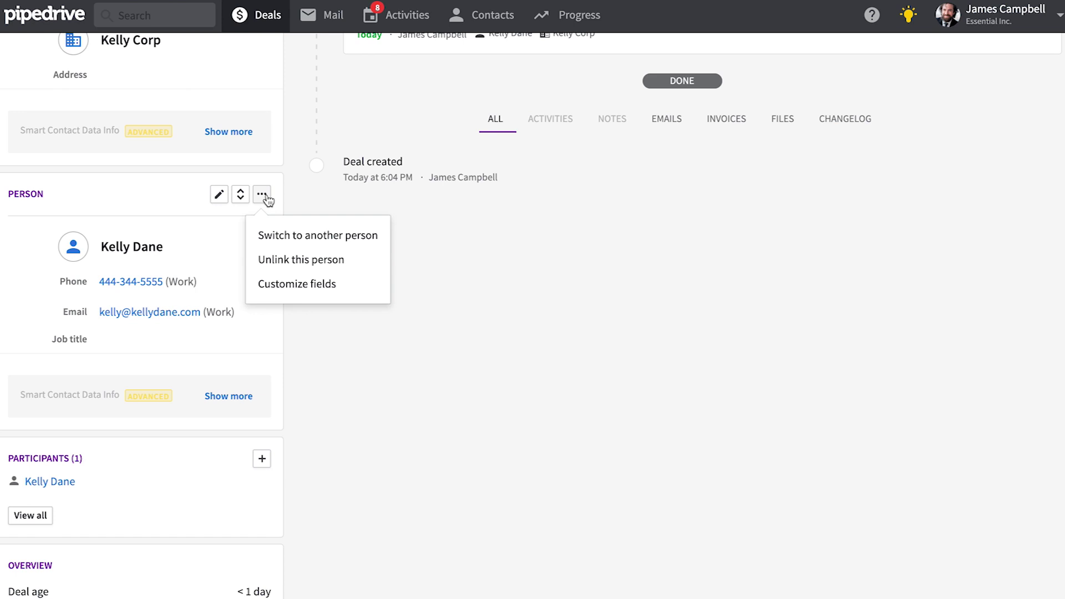
pyautogui.click(227, 285)
pyautogui.moveTo(45, 484)
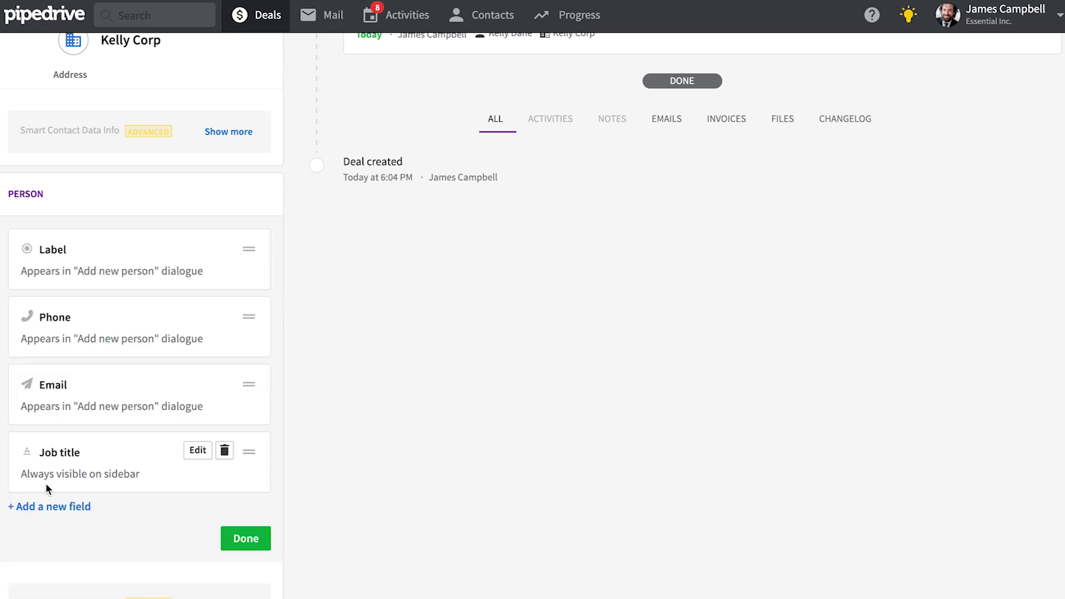
pyautogui.click(197, 452)
pyautogui.click(27, 488)
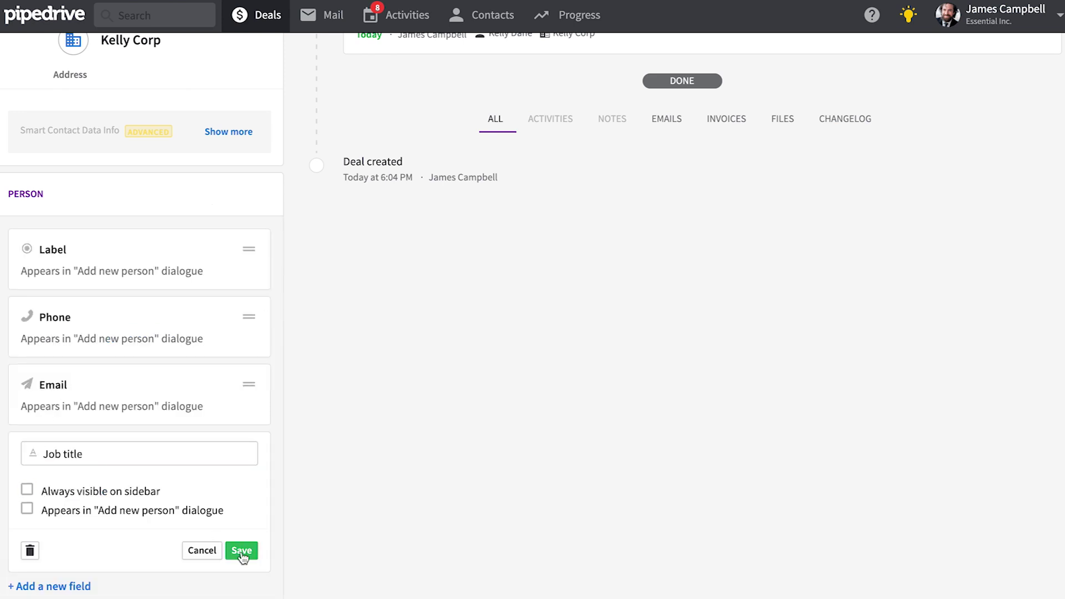
pyautogui.click(241, 549)
pyautogui.click(246, 516)
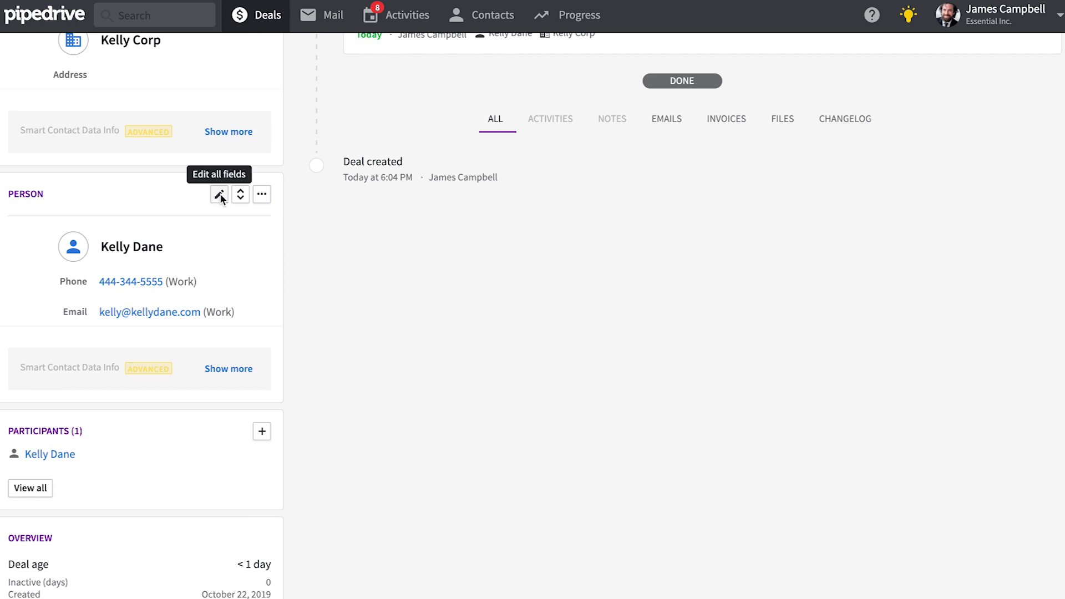
# Step: Set the deal contact person's job title to CEO
pyautogui.click(218, 193)
pyautogui.click(119, 427)
pyautogui.write('CEO')
pyautogui.press('Return')
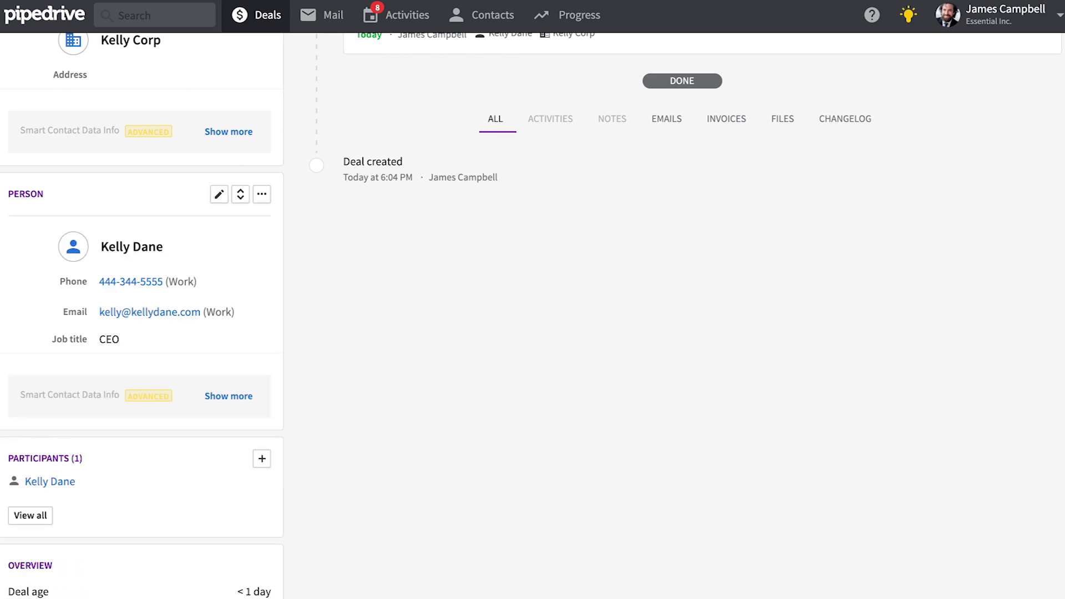
pyautogui.scroll(-5, 221, 201)
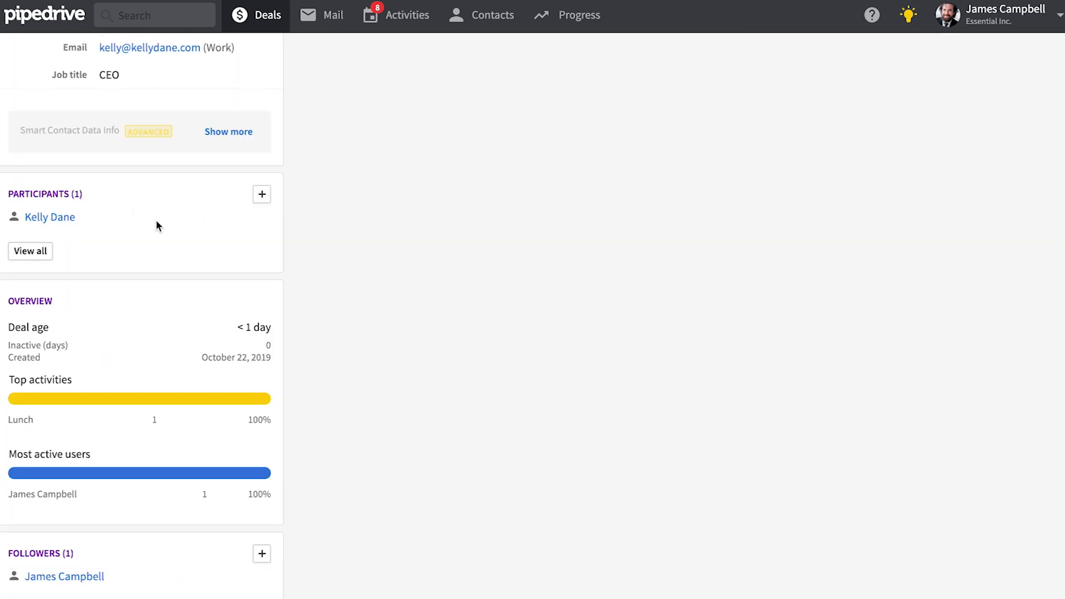
# Step: Add a new person as a second participant on the Kelly Corp deal
pyautogui.click(261, 195)
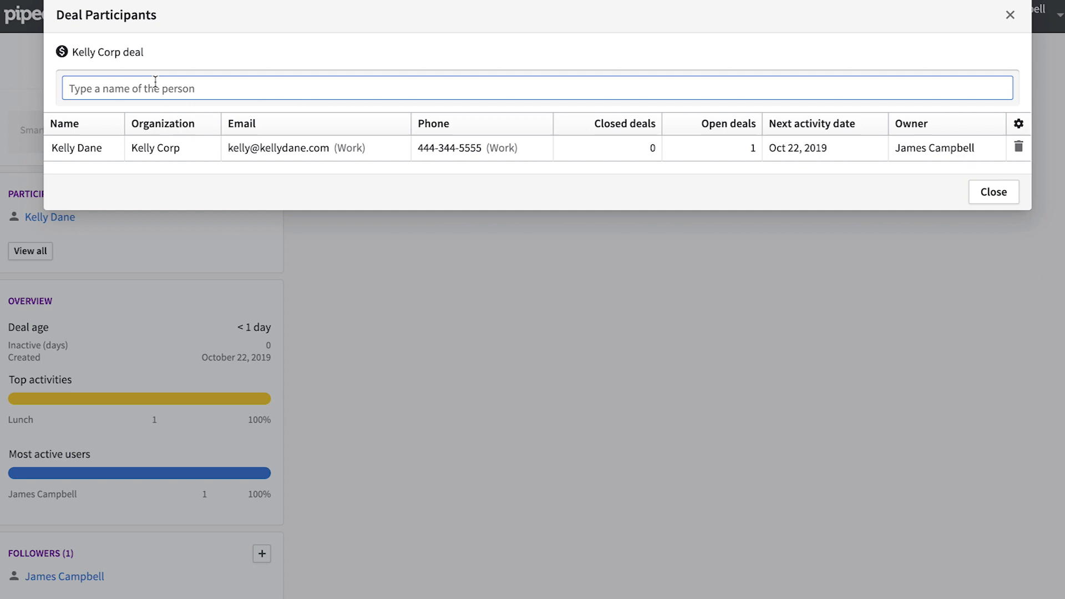
pyautogui.click(111, 112)
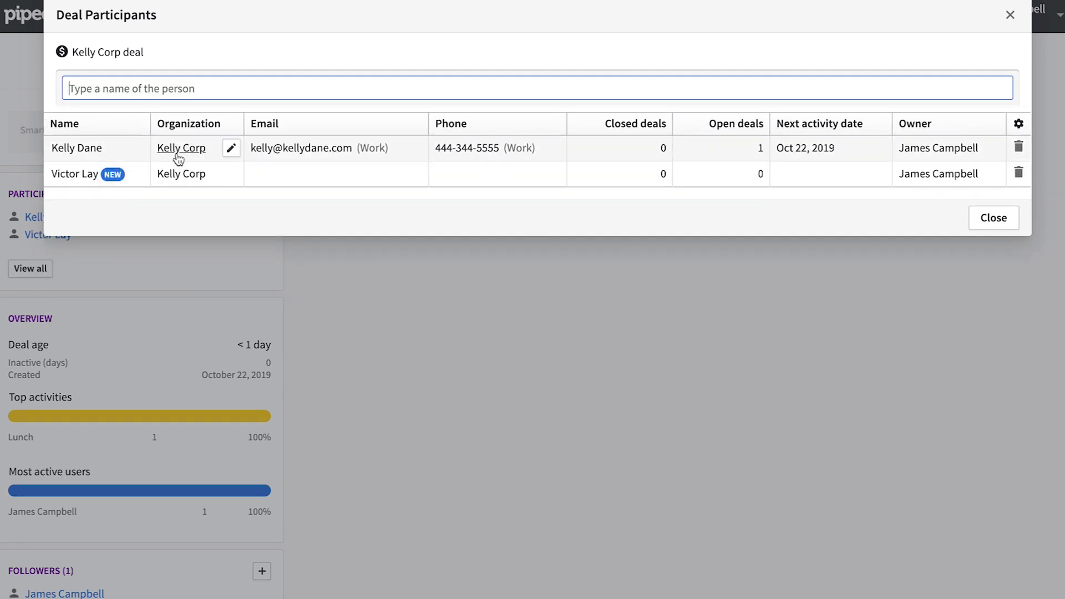
pyautogui.click(75, 175)
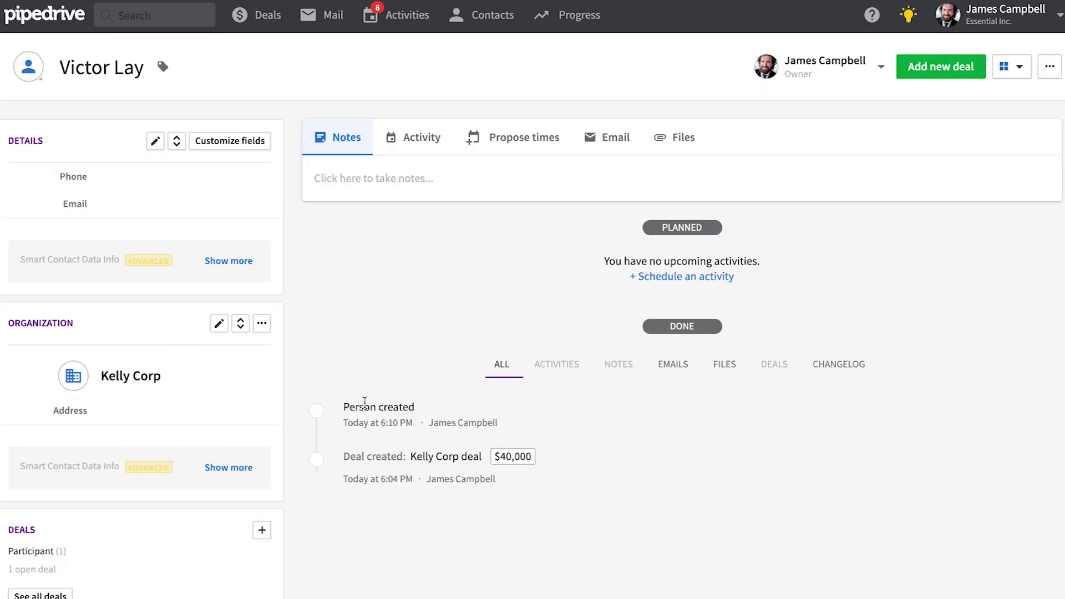
# Step: Return to the Kelly Corp deal via the participant's deals and view its Email BCC section
pyautogui.scroll(-5, 365, 402)
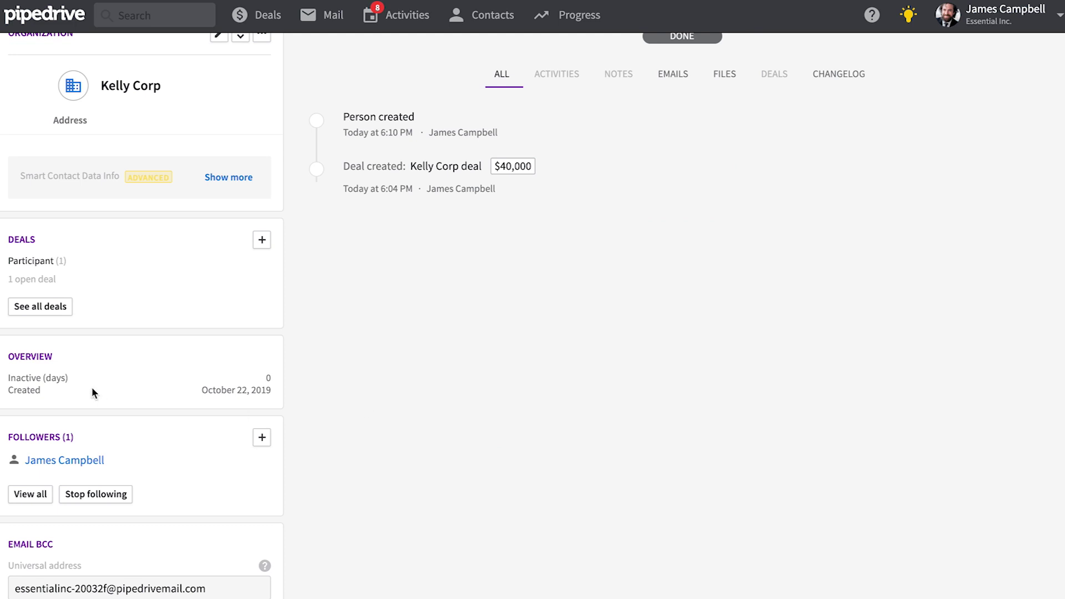
pyautogui.click(49, 304)
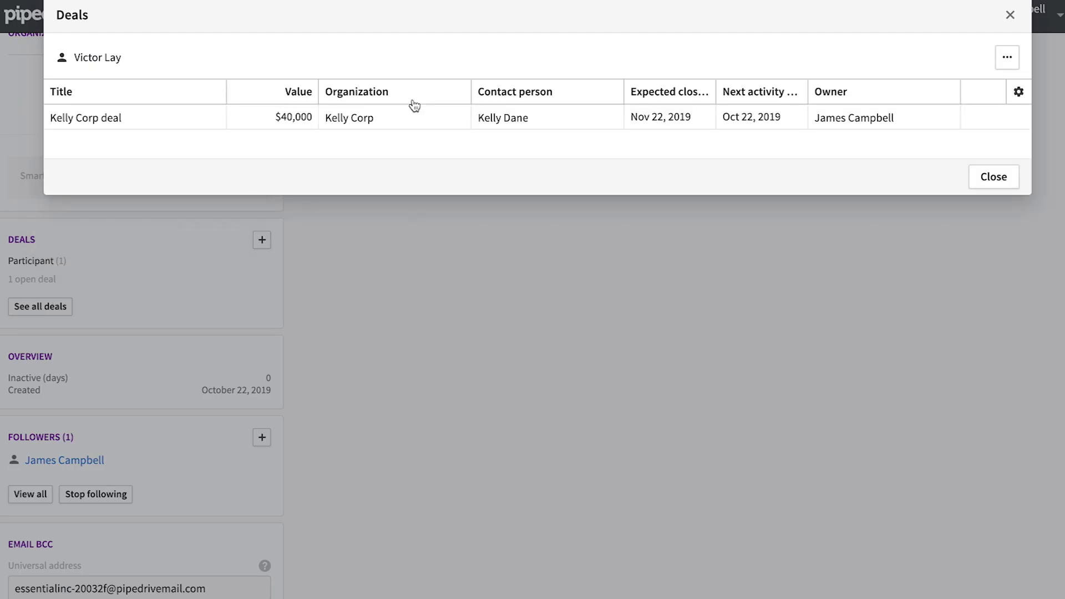
pyautogui.click(106, 119)
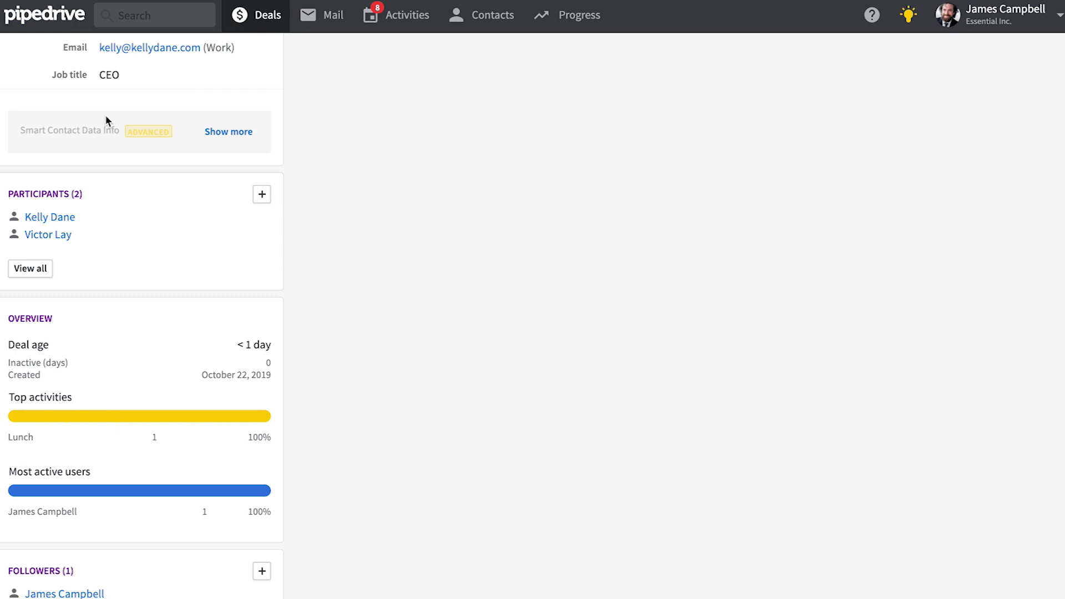
pyautogui.scroll(-3, 278, 317)
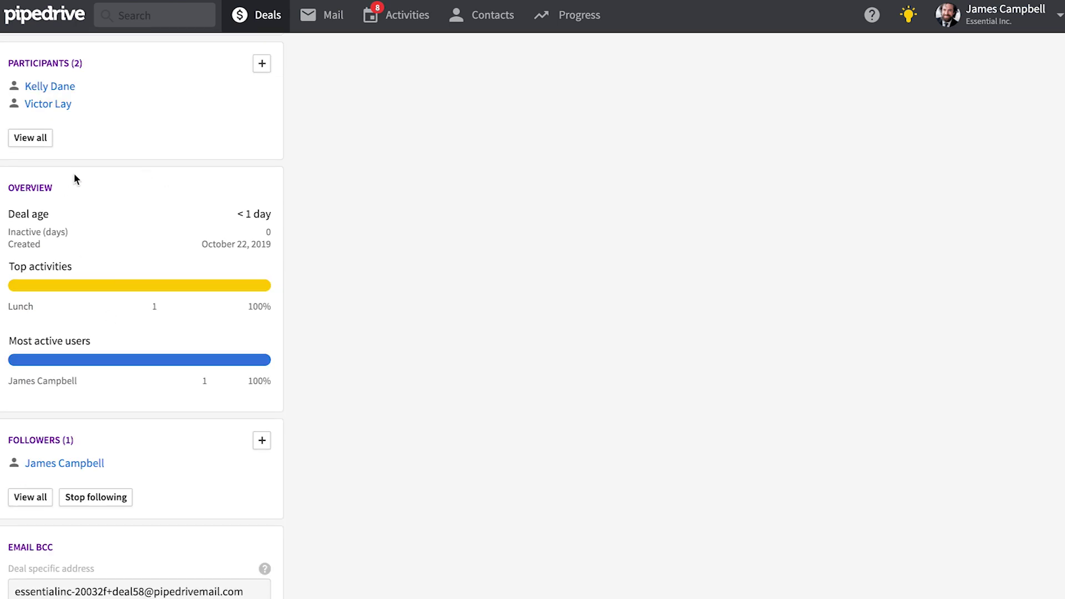
pyautogui.scroll(-1, 88, 238)
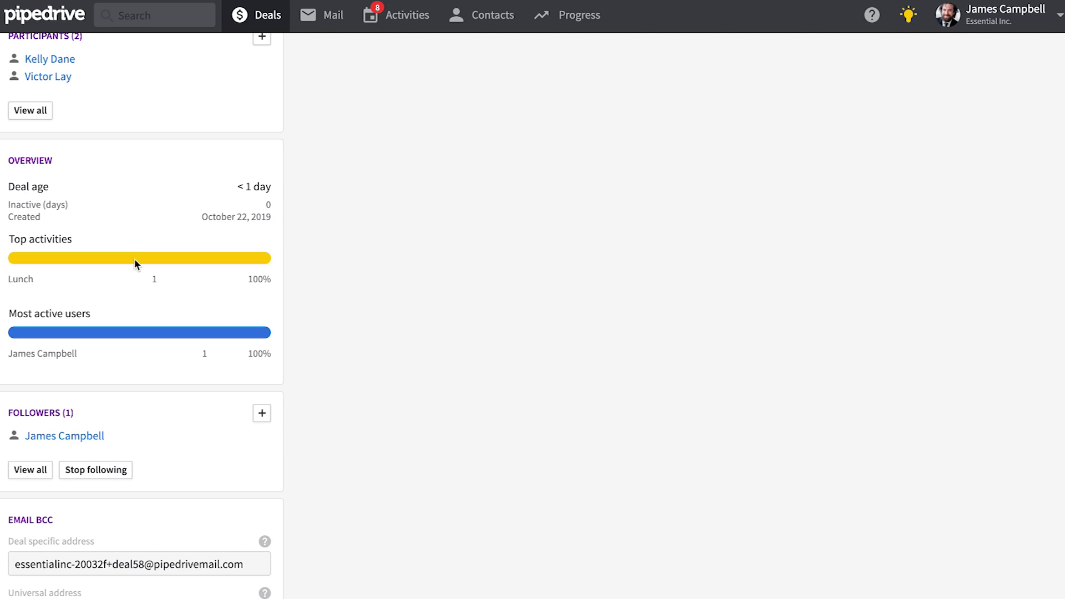
pyautogui.scroll(-1, 156, 275)
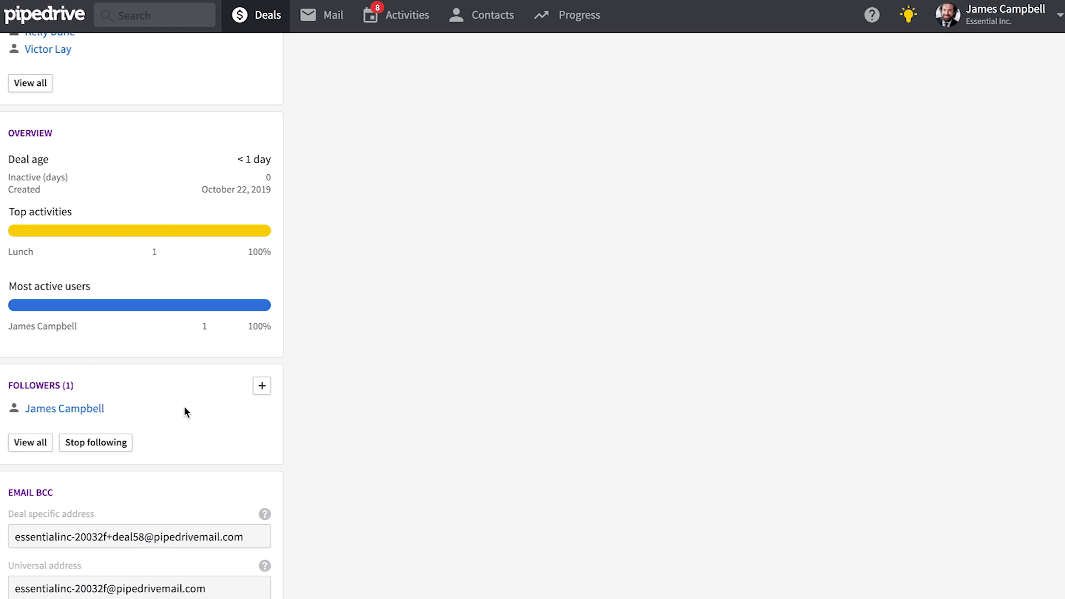
# Step: Add the other company user as a second follower of the Kelly Corp deal
pyautogui.click(261, 387)
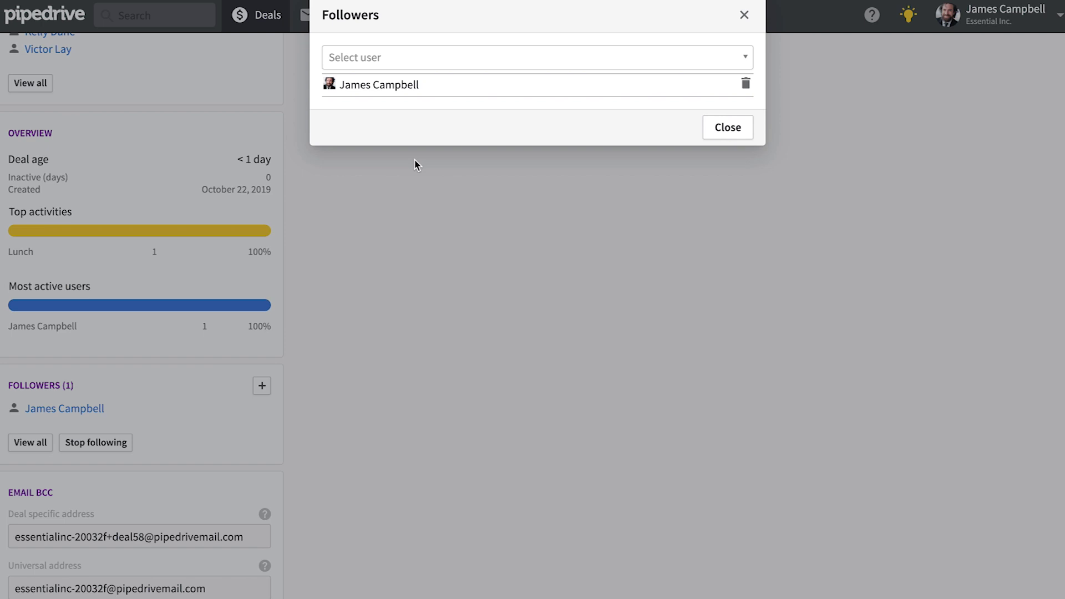
pyautogui.click(462, 63)
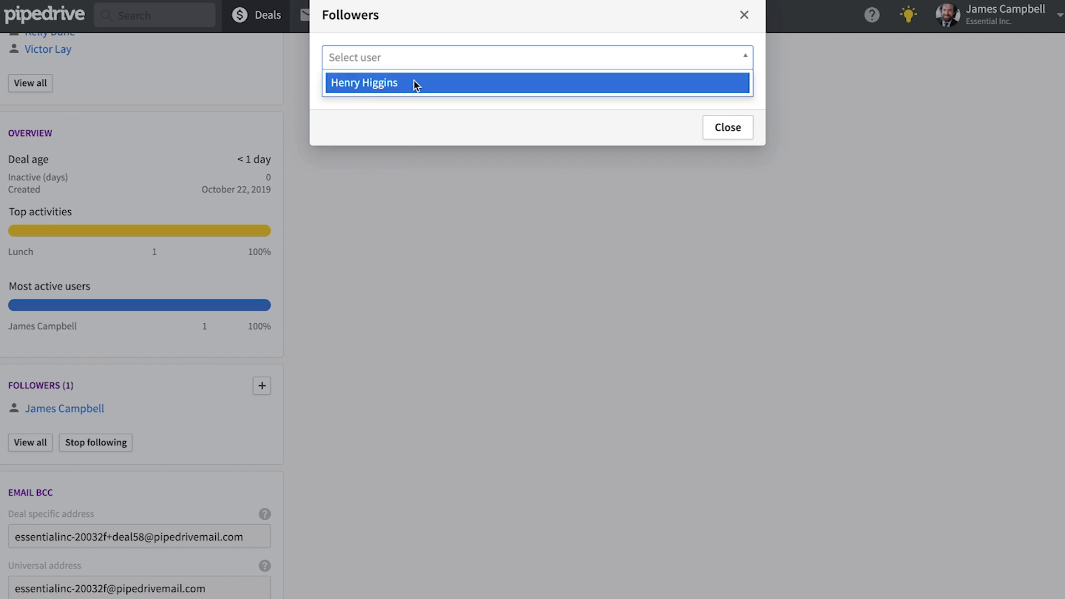
pyautogui.click(416, 84)
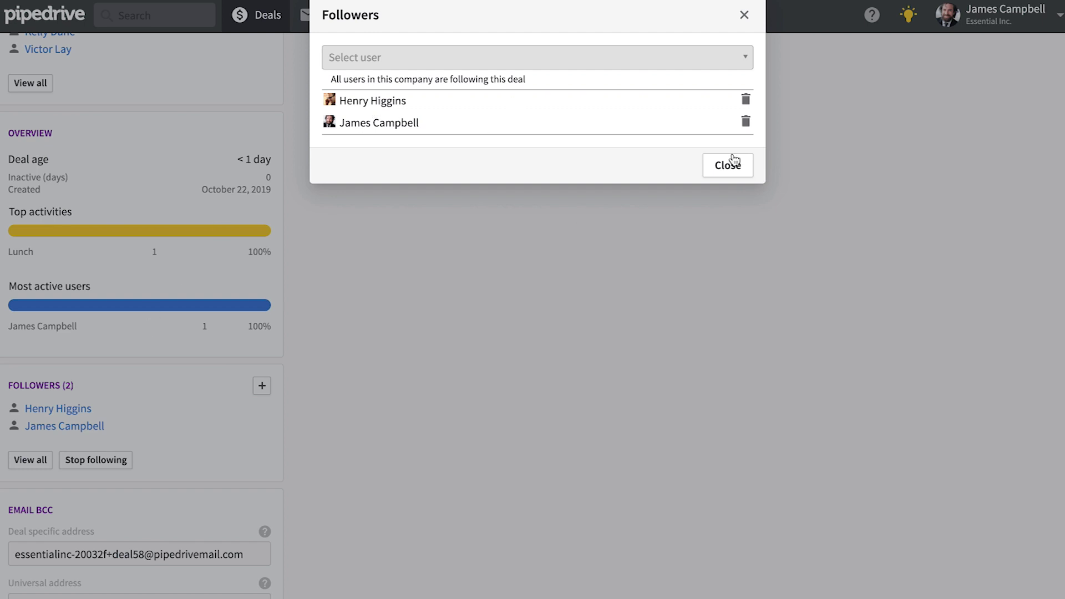
pyautogui.click(719, 166)
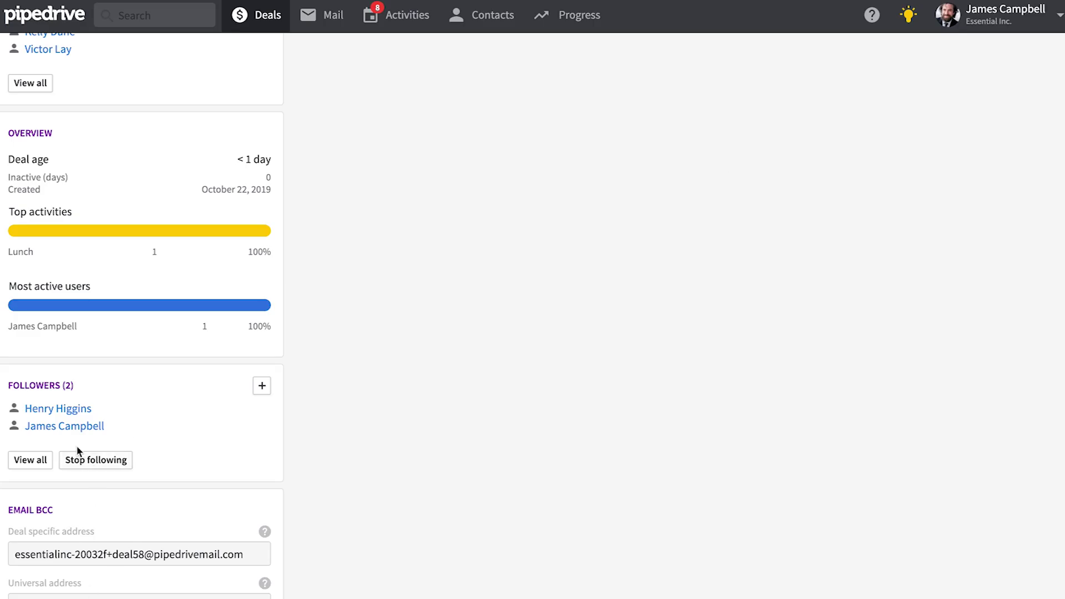
pyautogui.scroll(10, 212, 326)
pyautogui.scroll(-1, 212, 325)
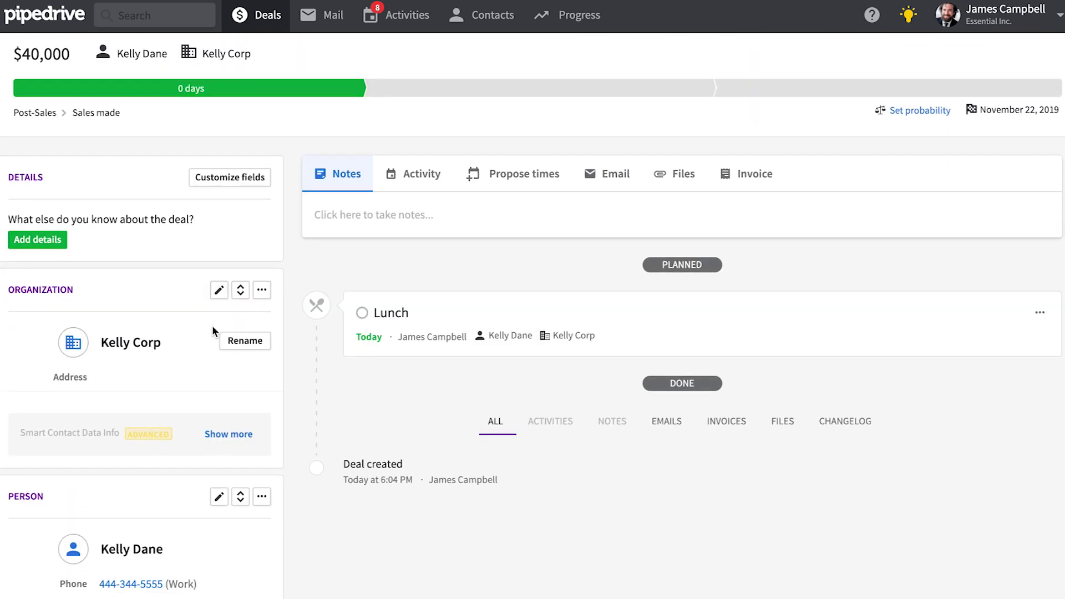
# Step: Save the note 'This is my note' on the Kelly Corp deal and open Sales Assist
pyautogui.click(350, 174)
pyautogui.click(382, 225)
pyautogui.write('This is my note')
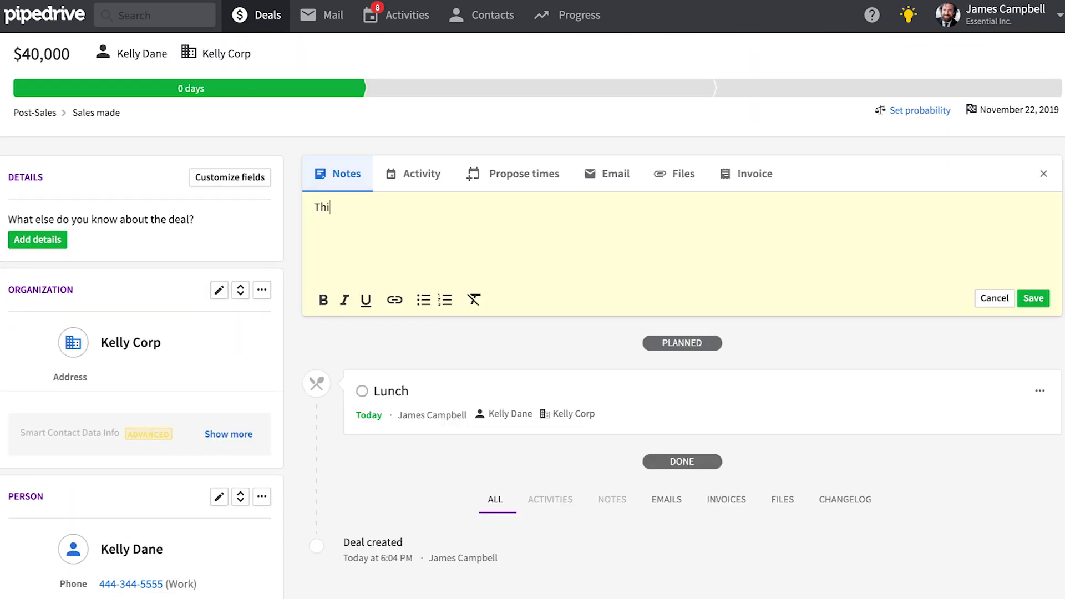
pyautogui.click(1032, 299)
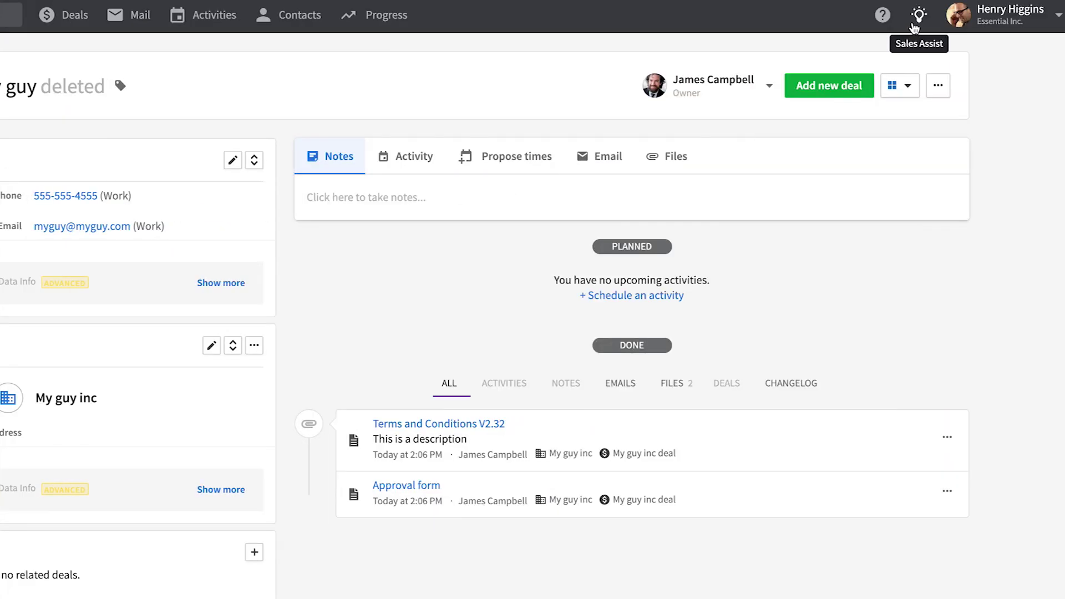
pyautogui.click(918, 16)
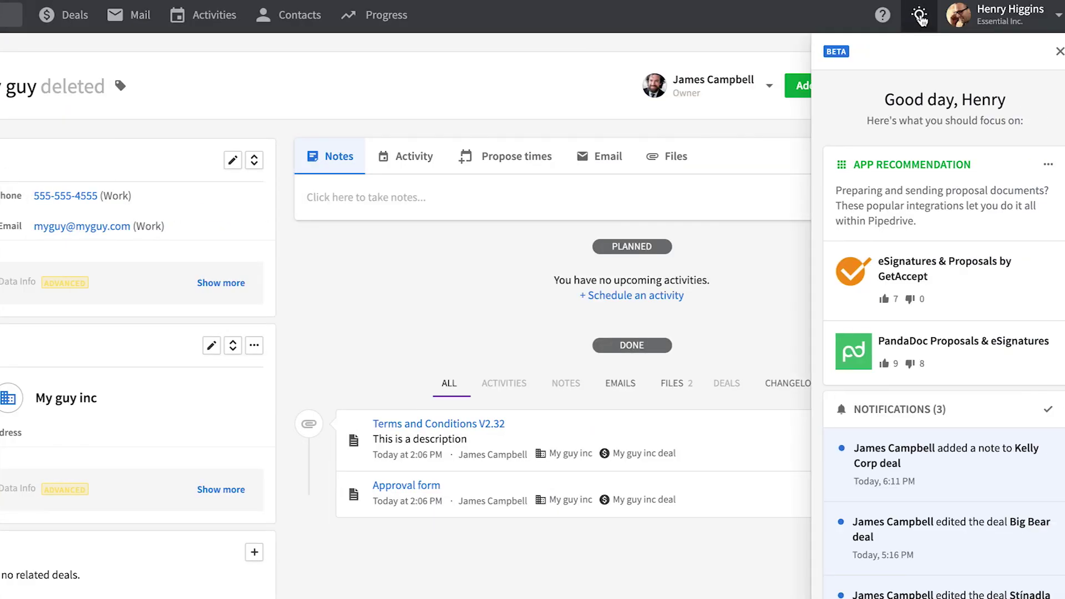
# Step: Review the new-note notification in Sales Assist and open the email notification settings
pyautogui.scroll(-3, 936, 292)
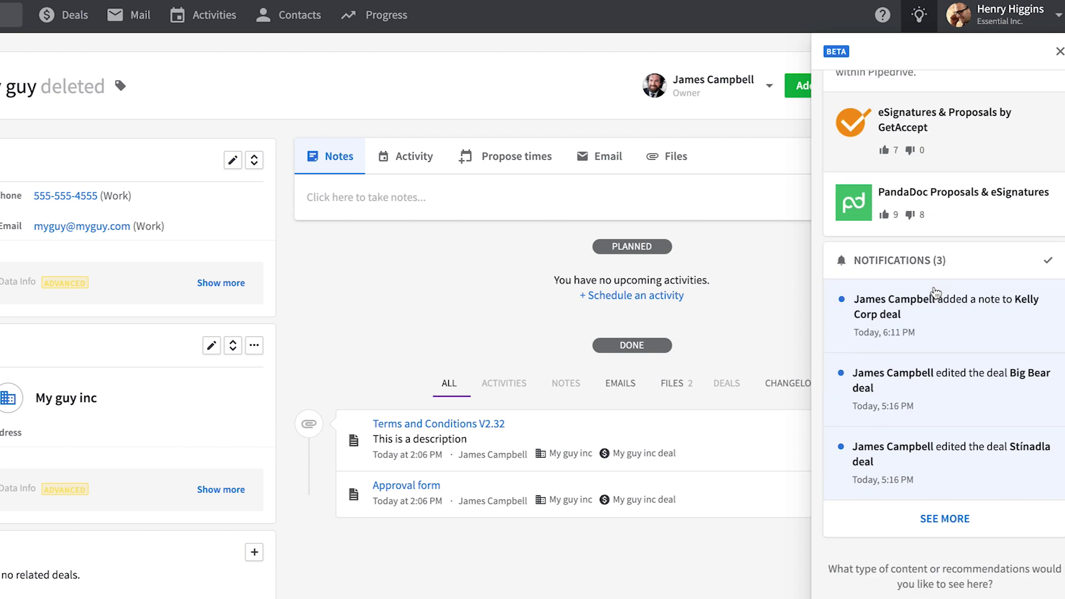
pyautogui.scroll(-1, 935, 293)
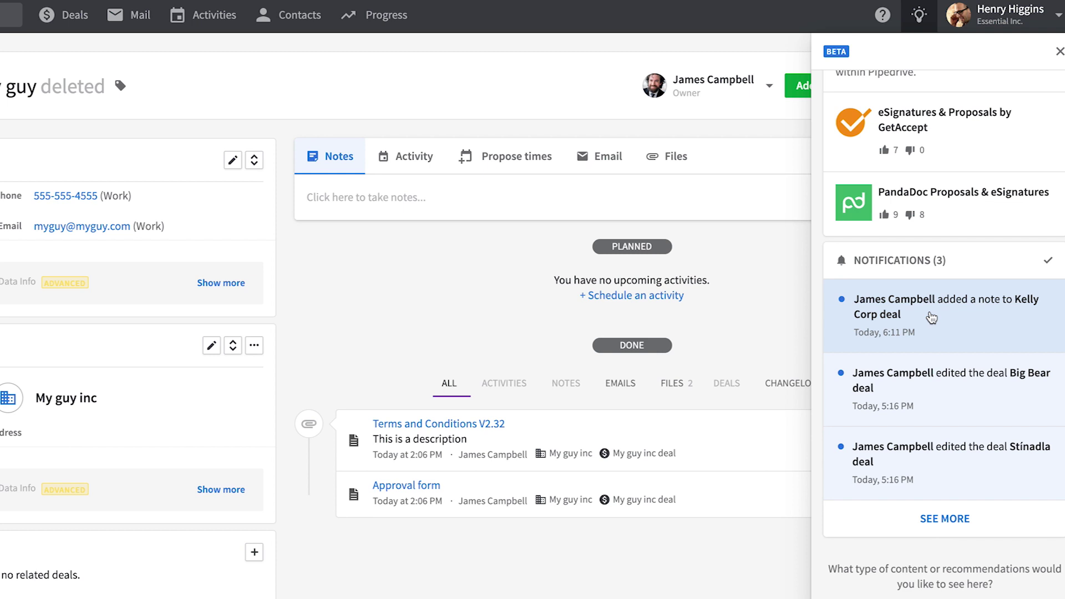
pyautogui.click(191, 172)
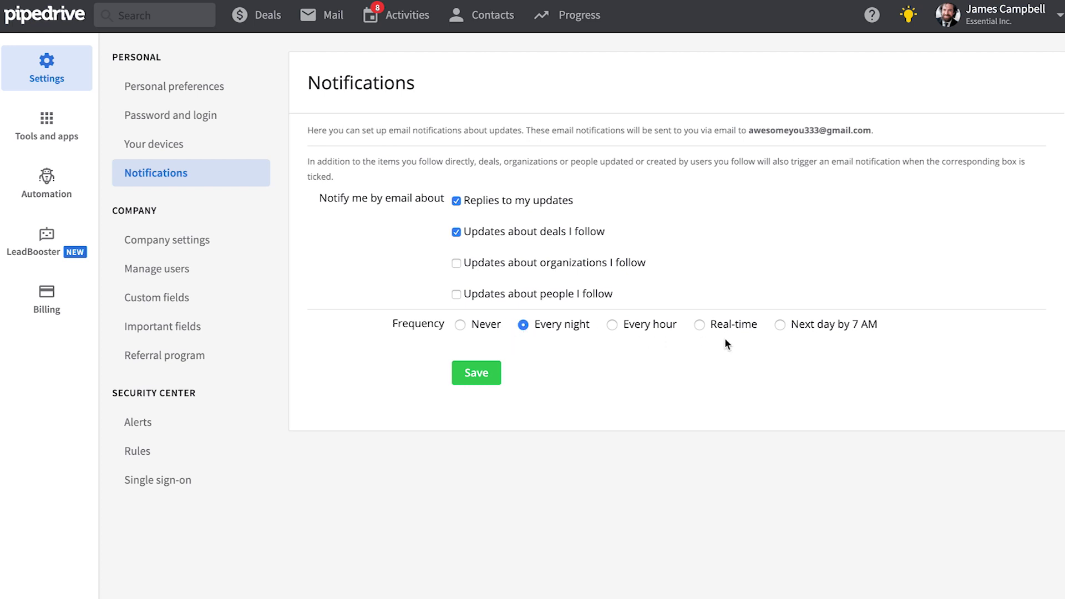
# Step: Reopen the Kelly Corp deal from the pipeline and add the note 'Add new notes'
pyautogui.click(248, 19)
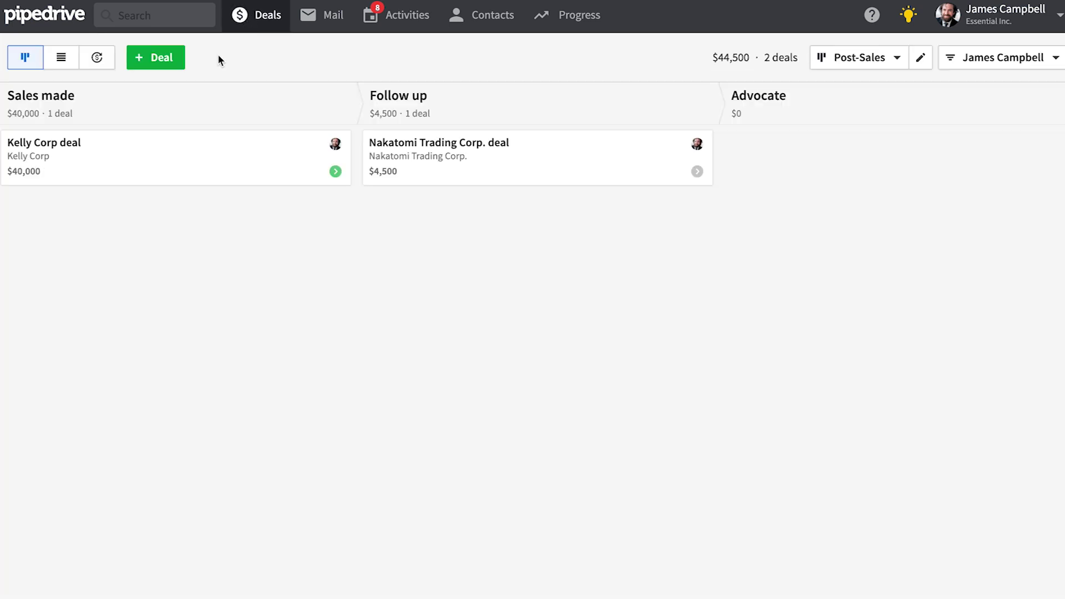
pyautogui.click(148, 176)
pyautogui.scroll(-12, 415, 435)
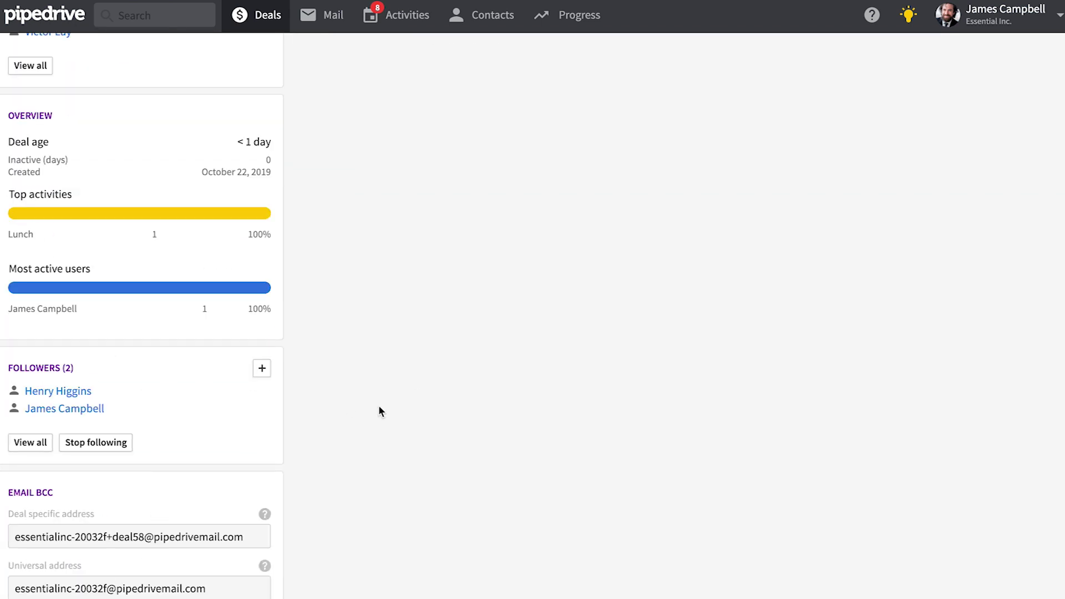
pyautogui.scroll(12, 380, 411)
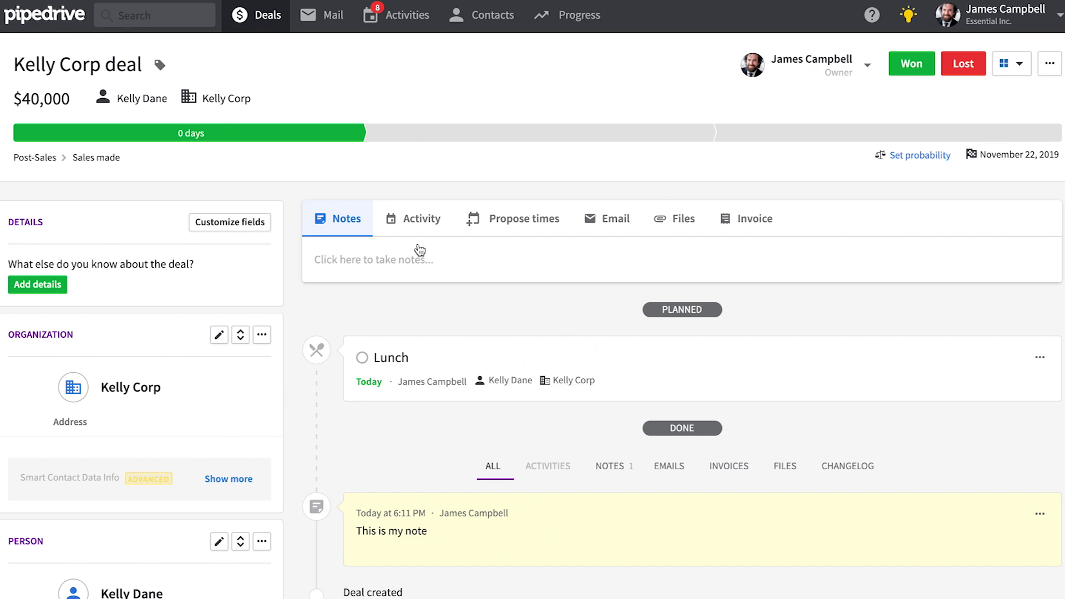
pyautogui.click(397, 253)
pyautogui.write('Add new notes')
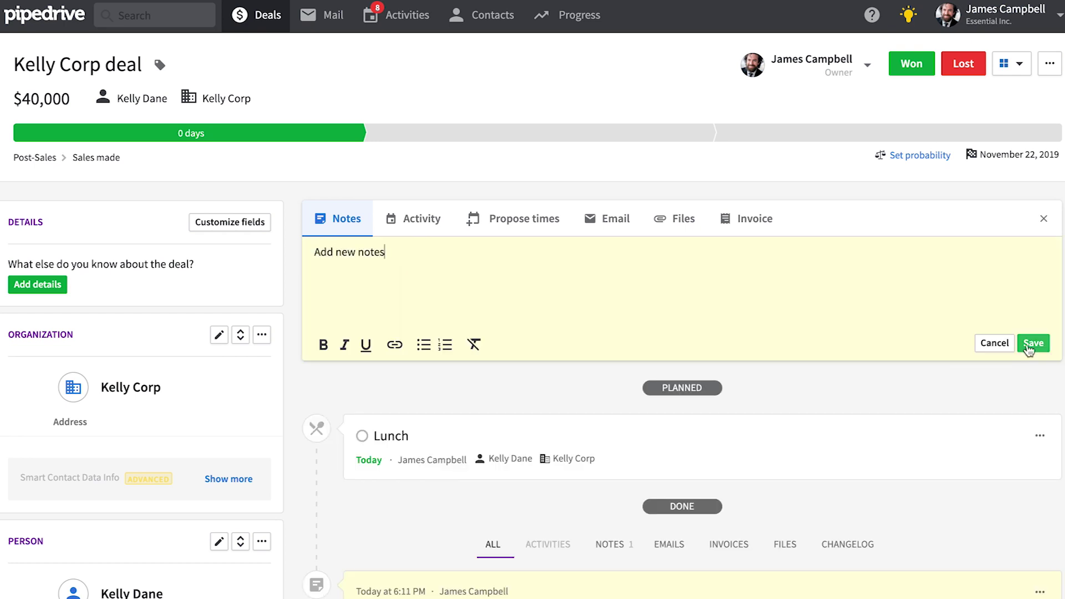
pyautogui.click(1033, 348)
pyautogui.click(421, 219)
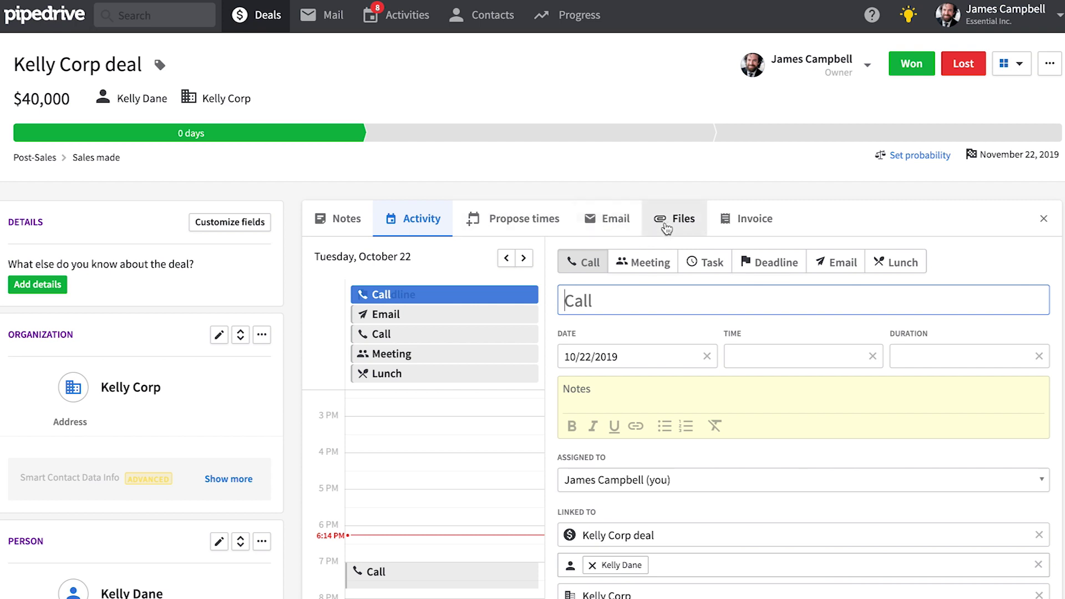
# Step: Attach Terms and Conditions V2.32 from Google Drive to the Kelly Corp deal
pyautogui.click(690, 227)
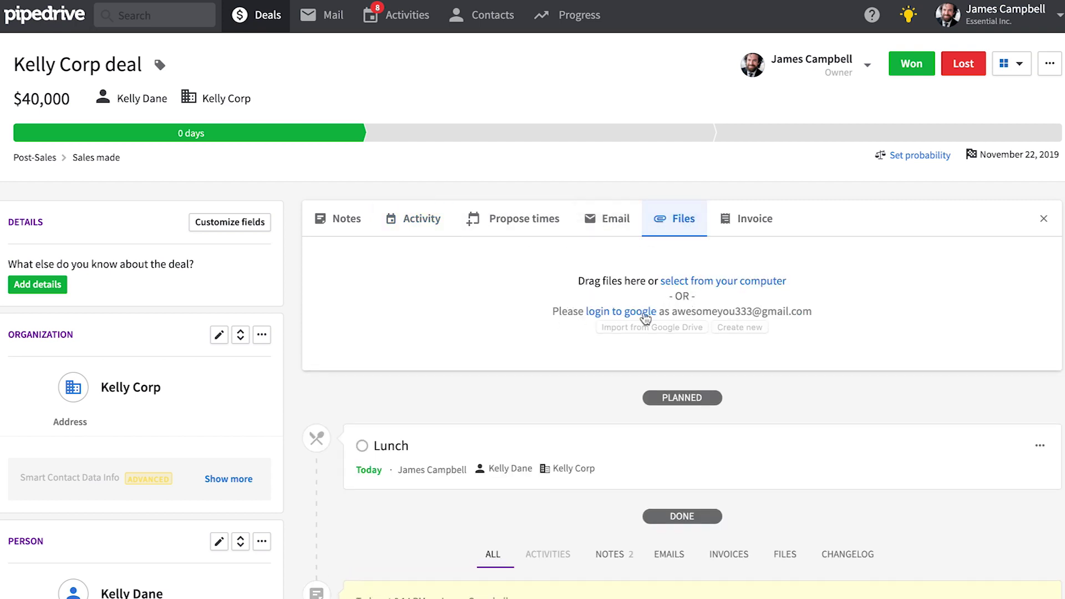
pyautogui.click(644, 312)
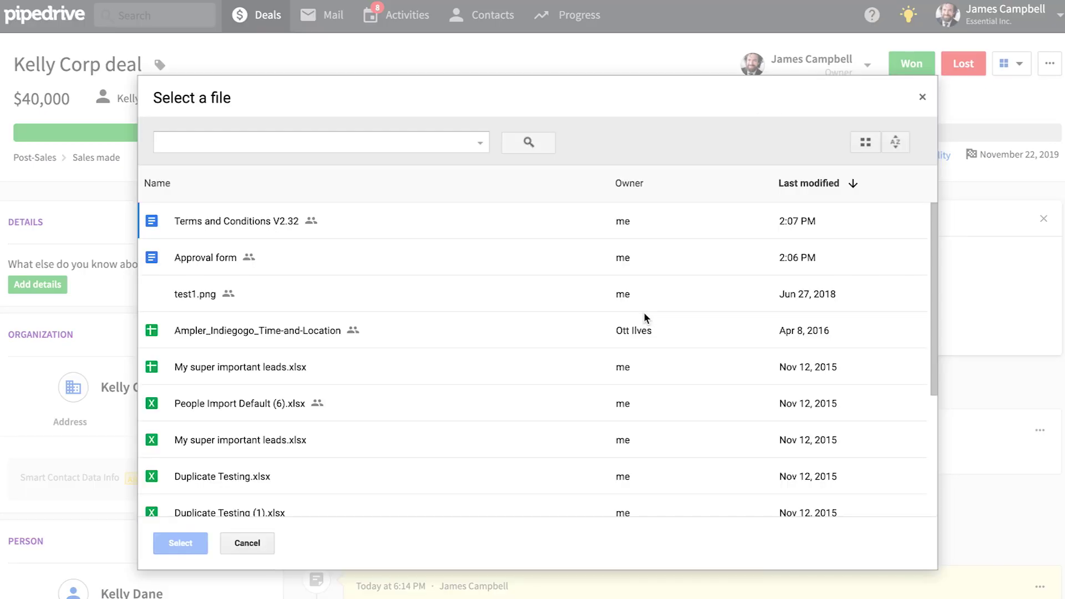
pyautogui.doubleClick(215, 222)
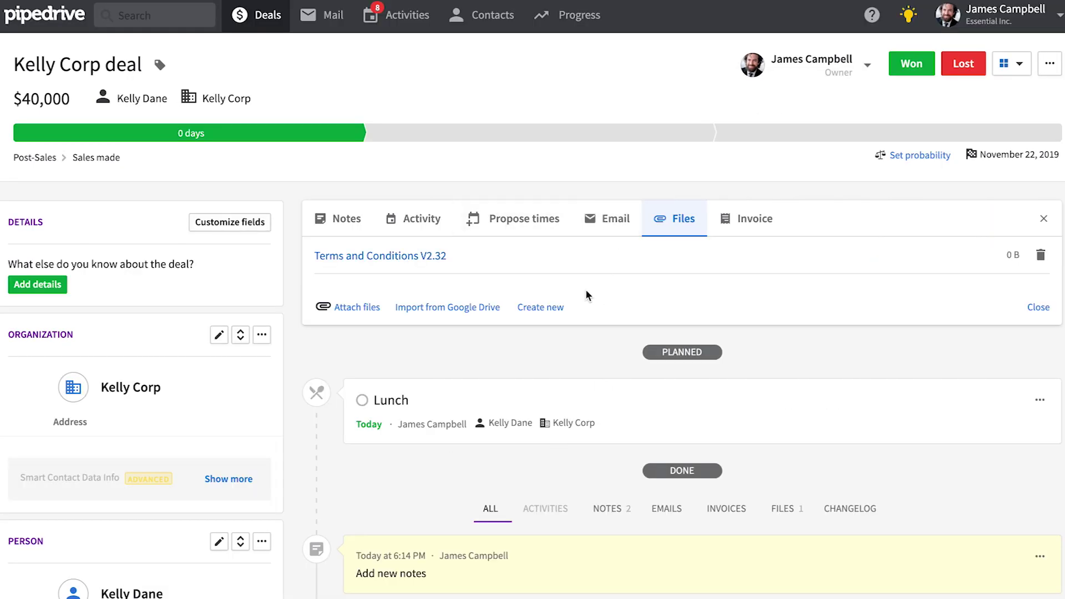
# Step: Create a new Google Doc named 'New doc' on the deal
pyautogui.click(541, 309)
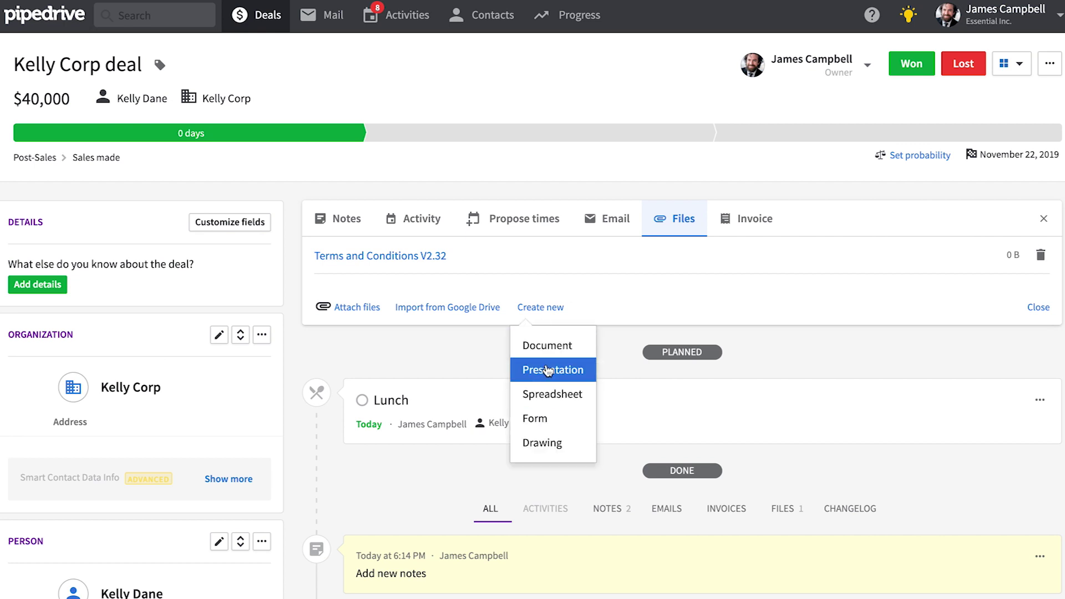
pyautogui.click(549, 346)
pyautogui.write('New doc')
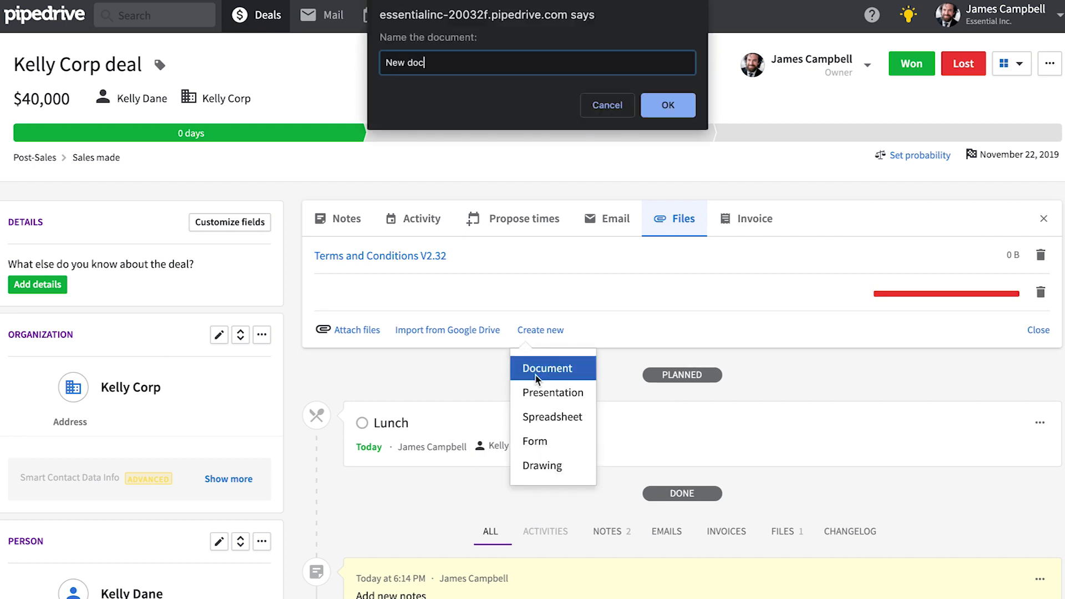
pyautogui.press('Return')
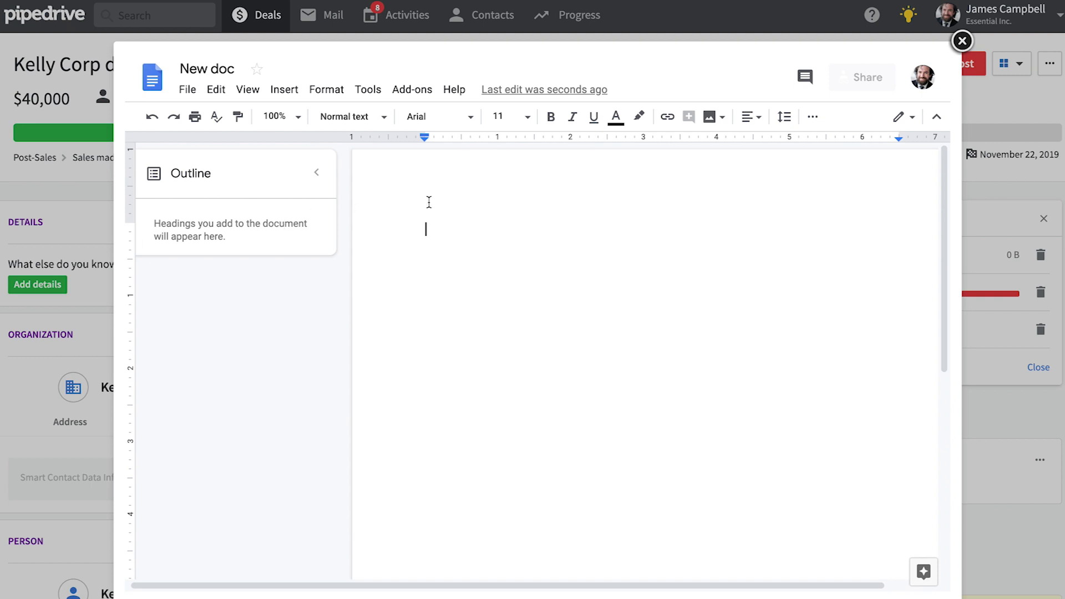
pyautogui.write('wow')
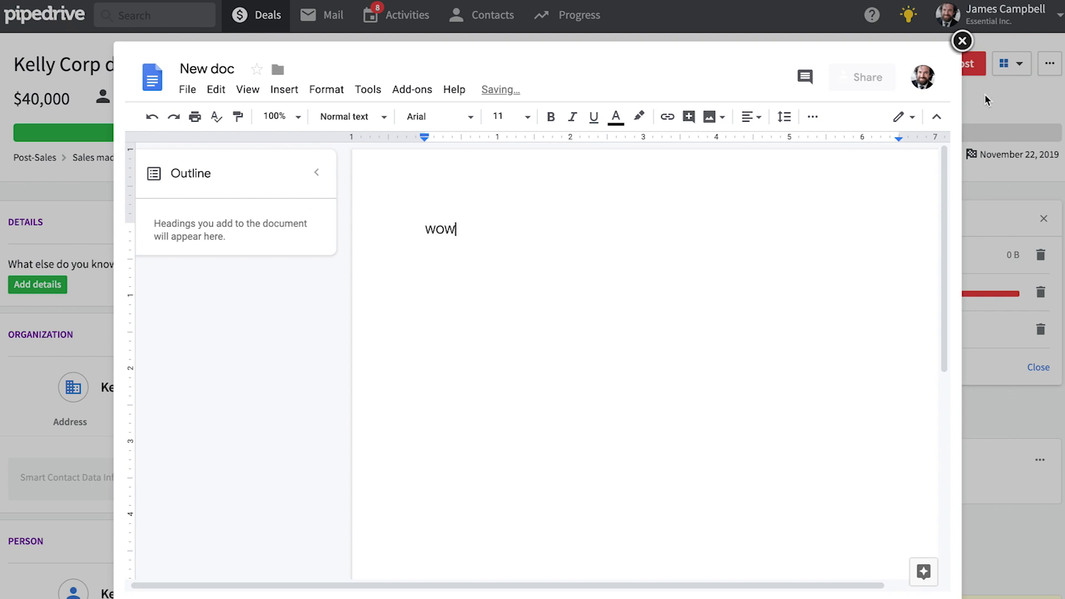
pyautogui.click(962, 40)
# Step: Filter the deal history to show only Files
pyautogui.scroll(-1, 801, 396)
pyautogui.click(1038, 296)
pyautogui.scroll(1, 1046, 291)
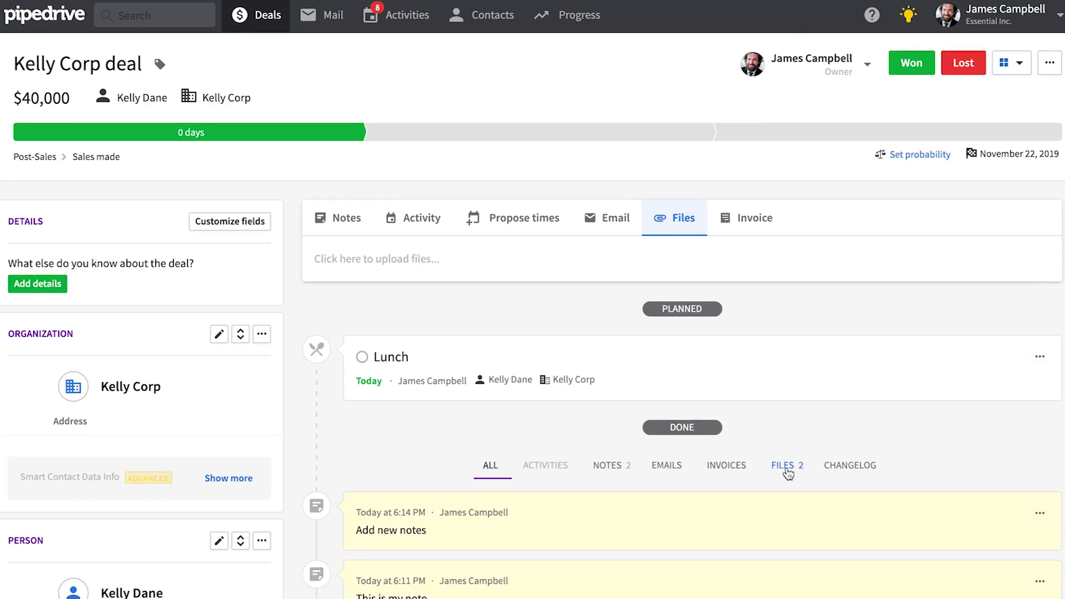
pyautogui.click(787, 465)
pyautogui.scroll(-2, 794, 469)
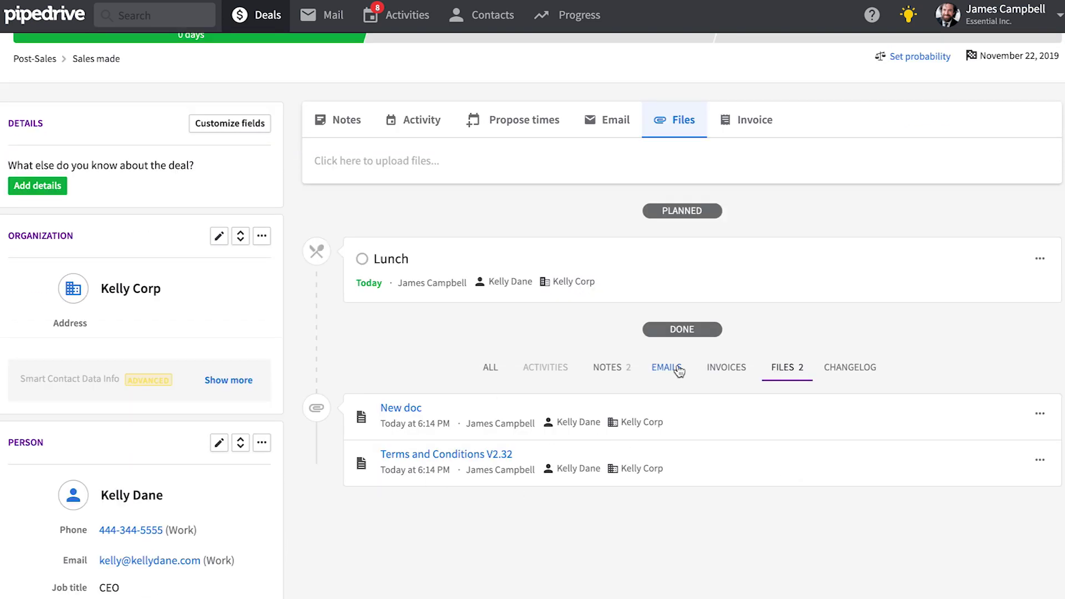
pyautogui.scroll(1, 685, 369)
# Step: Browse the Kelly Corp deal's Invoice tab and its marketplace invoicing apps, then bring up Propose times
pyautogui.click(764, 173)
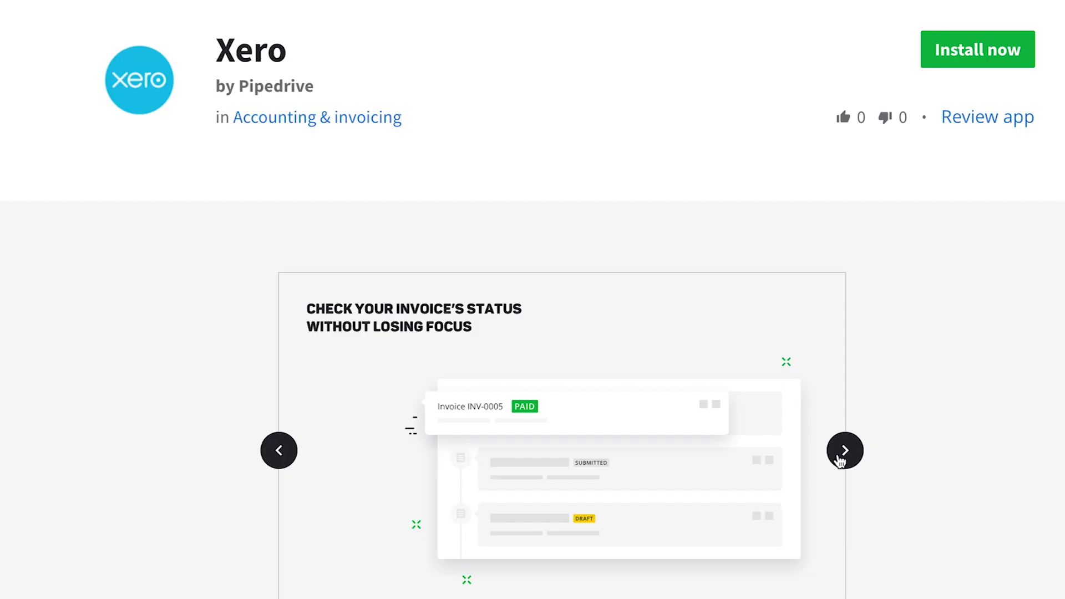
pyautogui.click(843, 452)
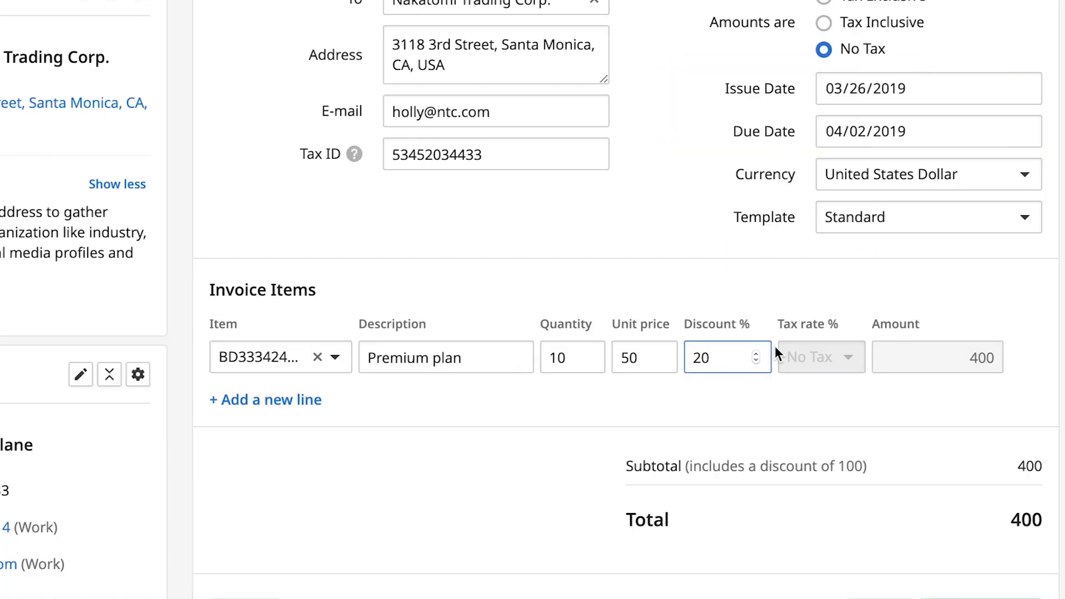
pyautogui.scroll(-2, 774, 352)
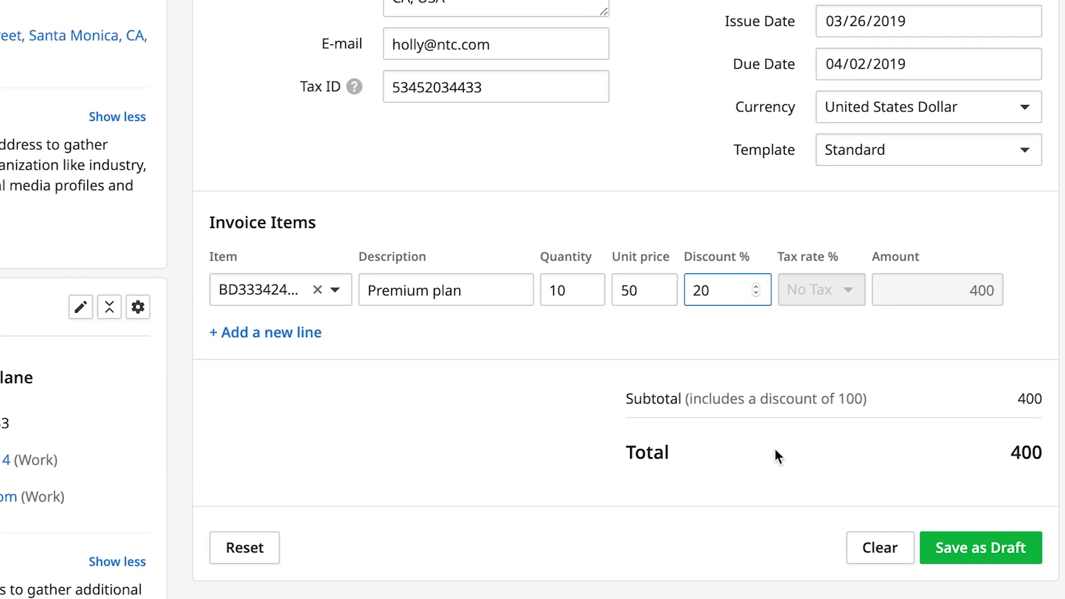
pyautogui.click(958, 550)
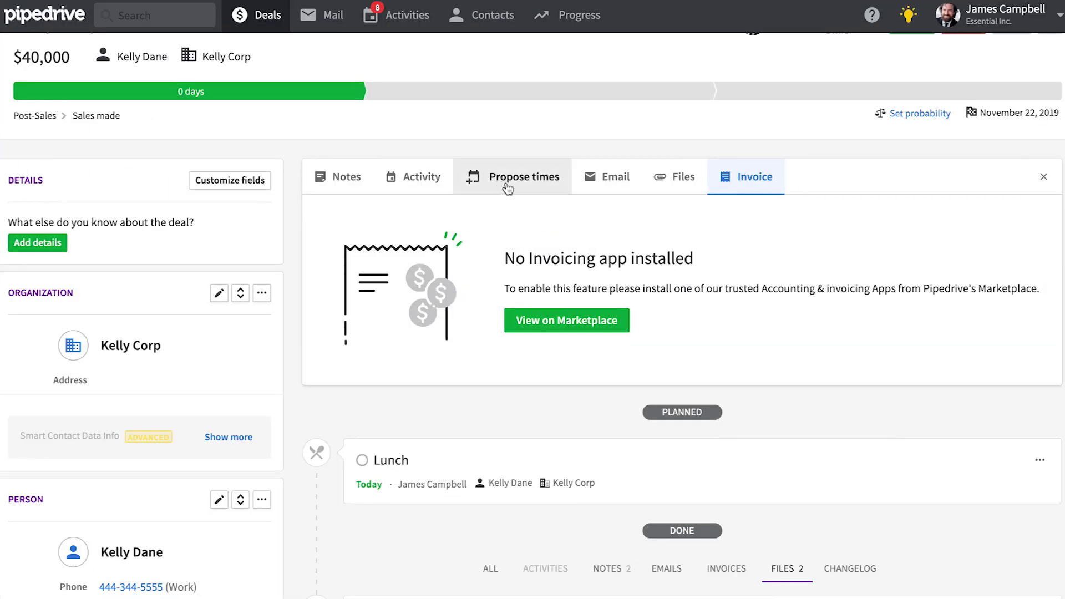
pyautogui.click(508, 187)
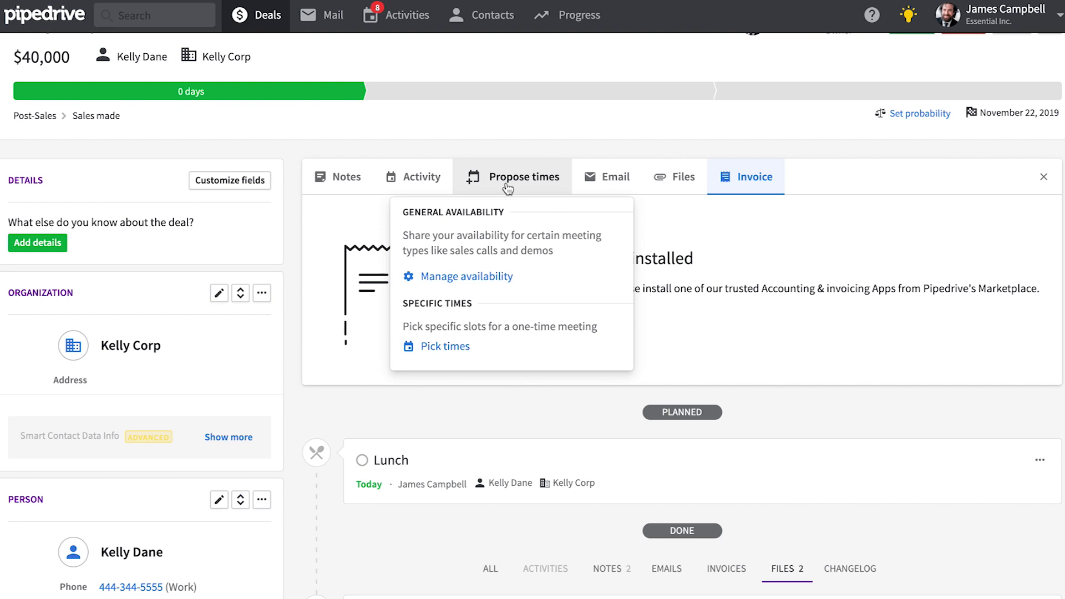
# Step: Start a new availability schedule from Manage availability and check its start date
pyautogui.click(463, 277)
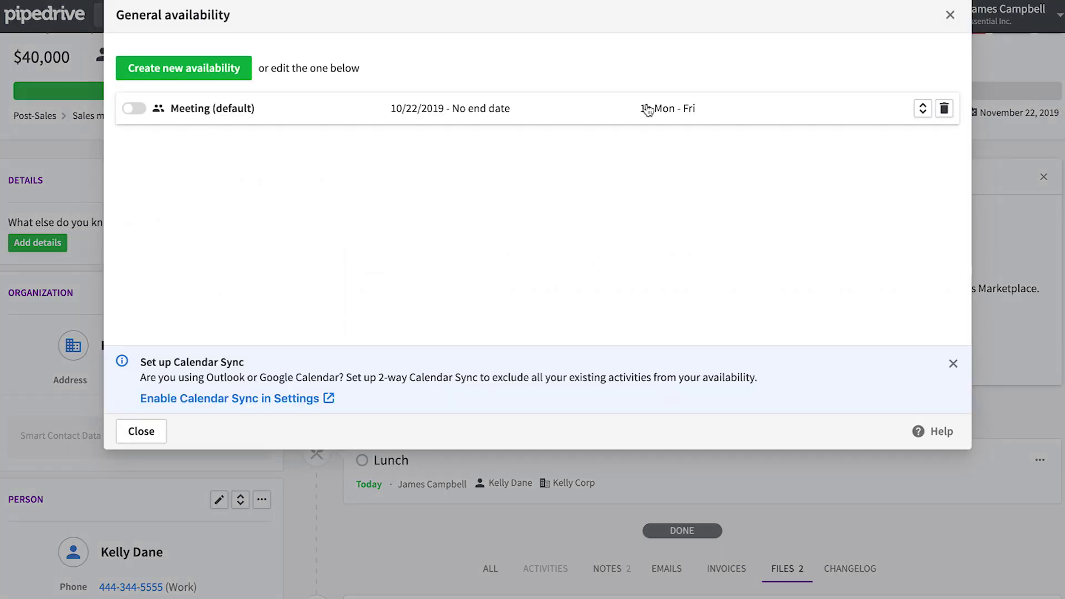
pyautogui.click(230, 73)
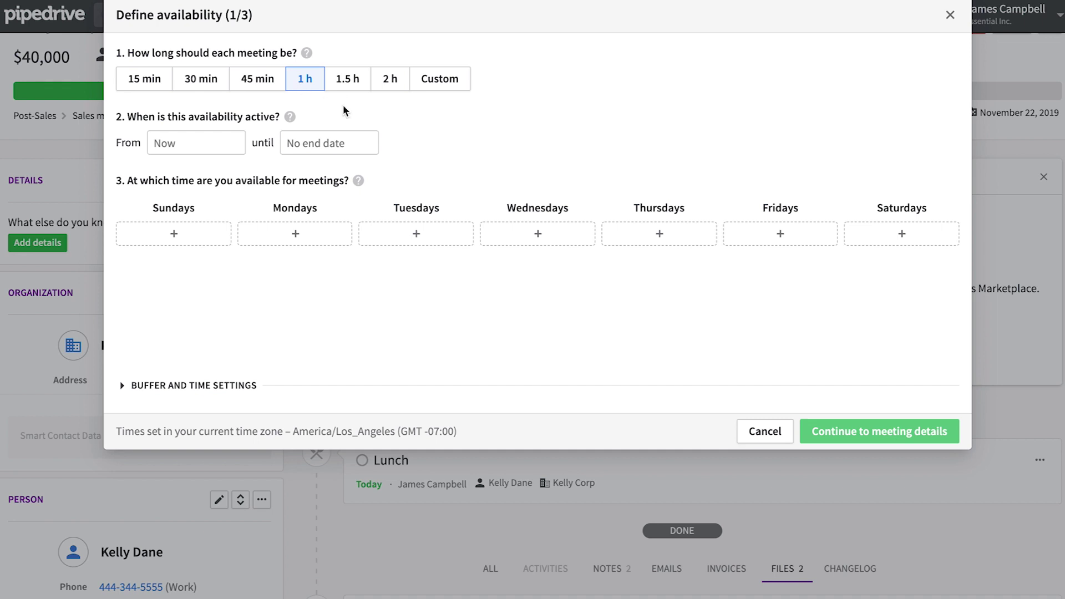
pyautogui.click(212, 145)
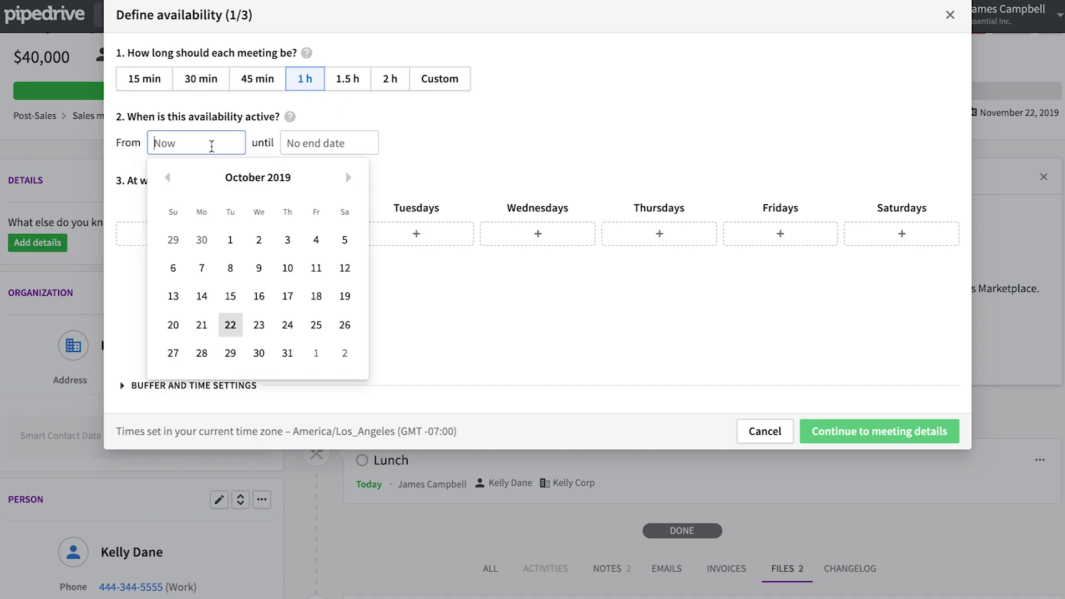
pyautogui.click(241, 156)
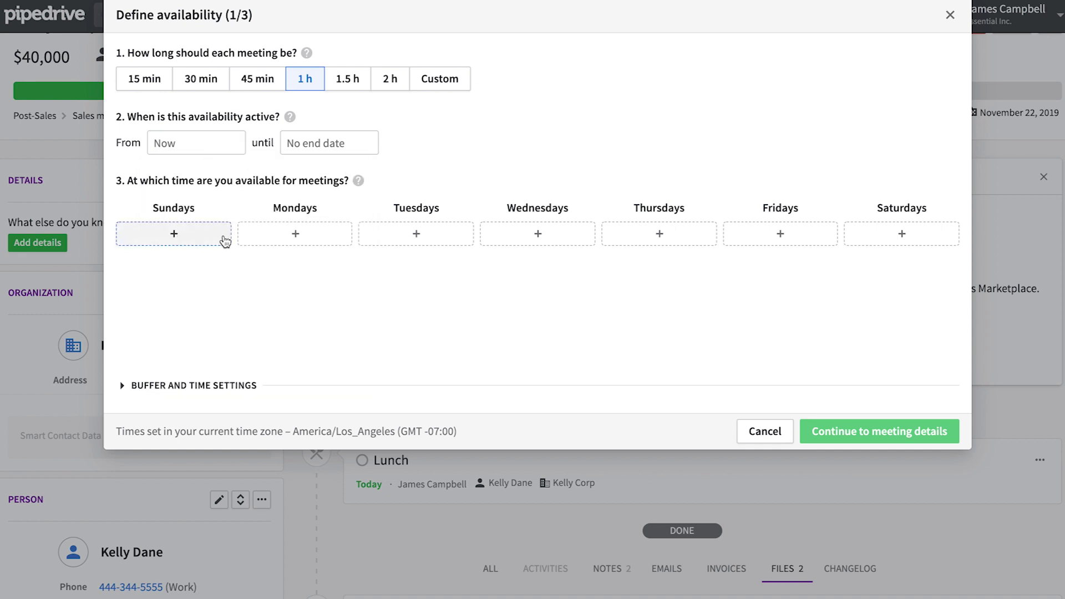
# Step: Mark Monday available 8:30 AM–4:00 PM, copy it to Tuesday–Friday, save, and continue to meeting details
pyautogui.click(332, 244)
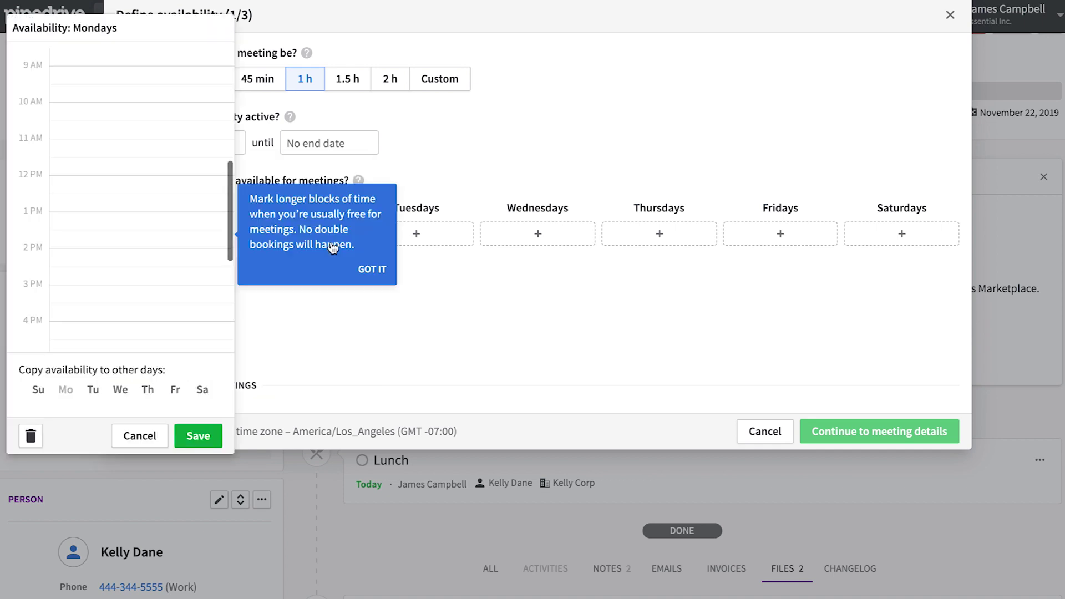
pyautogui.scroll(5, 117, 170)
pyautogui.scroll(-4, 116, 165)
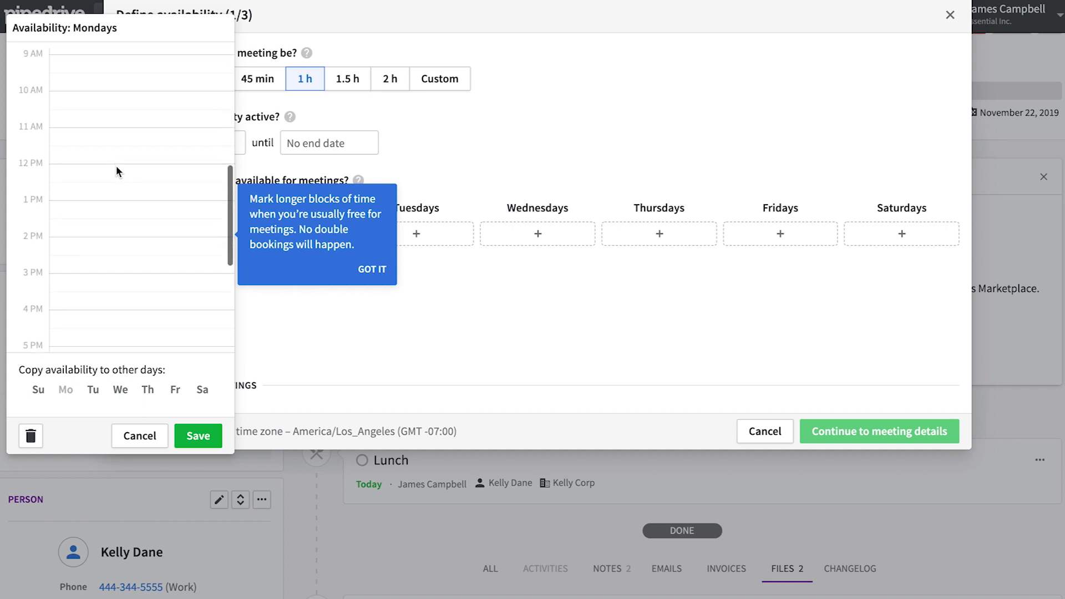
pyautogui.moveTo(103, 121); pyautogui.dragTo(99, 216)
pyautogui.click(95, 398)
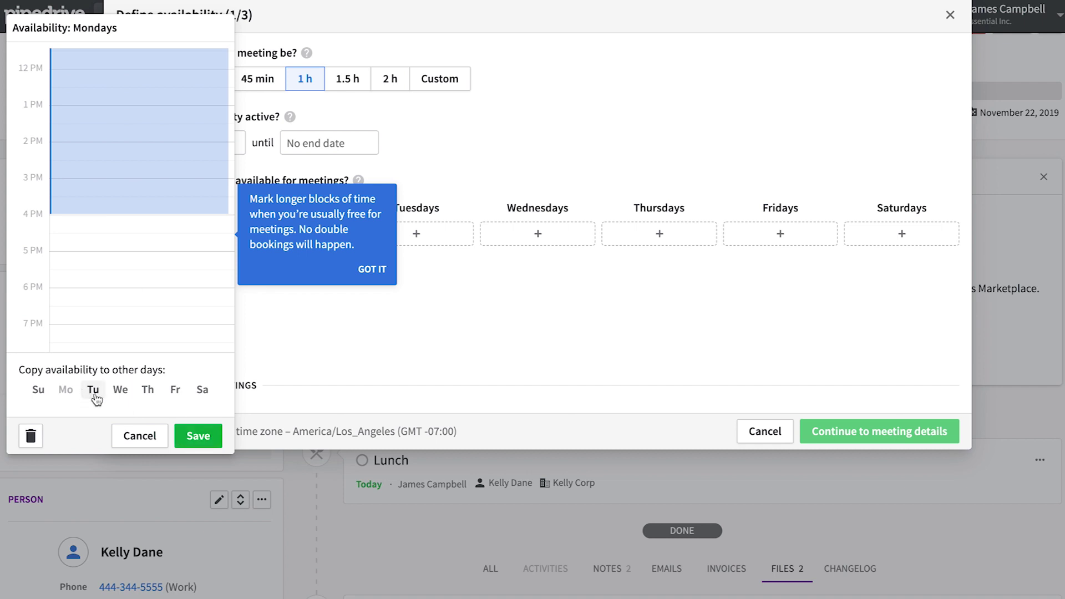
pyautogui.click(94, 396)
pyautogui.click(121, 375)
pyautogui.click(147, 376)
pyautogui.click(175, 376)
pyautogui.click(197, 462)
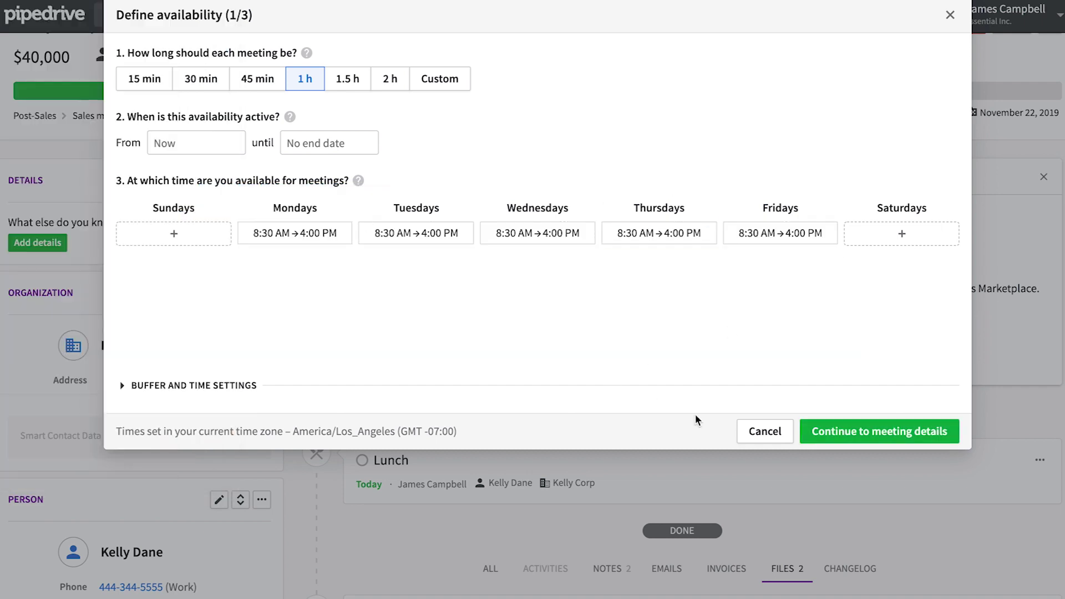
pyautogui.click(154, 385)
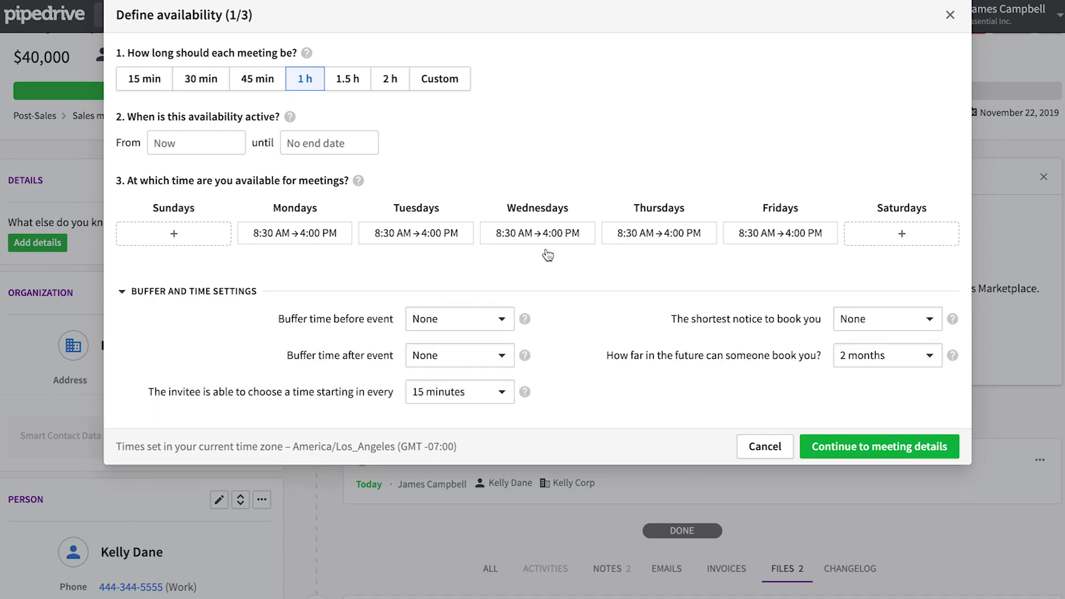
pyautogui.click(835, 446)
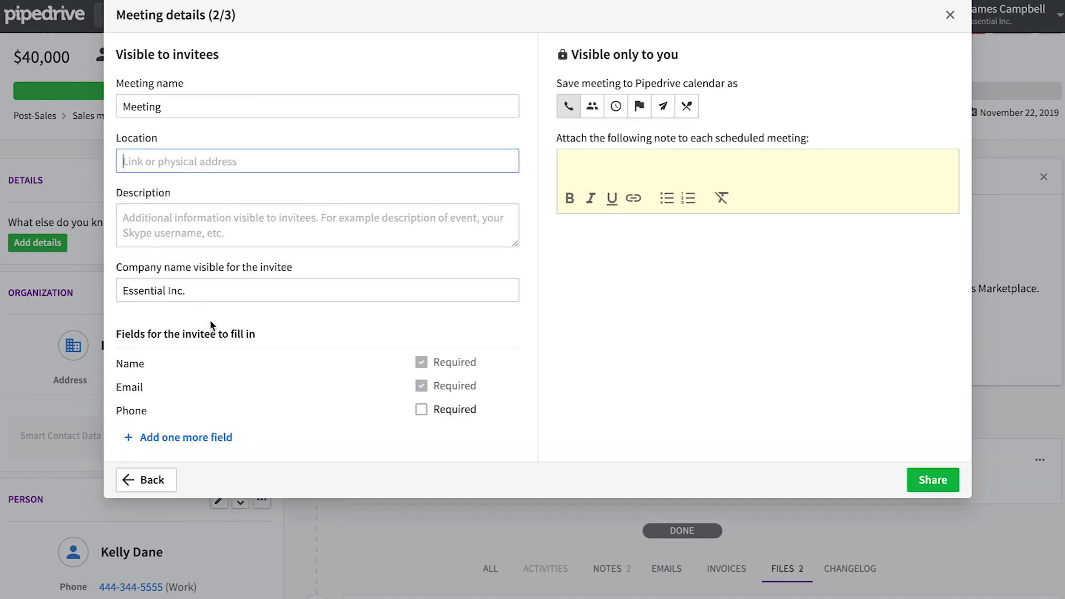
# Step: Require the invitee's phone, add the question 'What's your favorite color?', and copy the share link
pyautogui.click(420, 412)
pyautogui.click(170, 440)
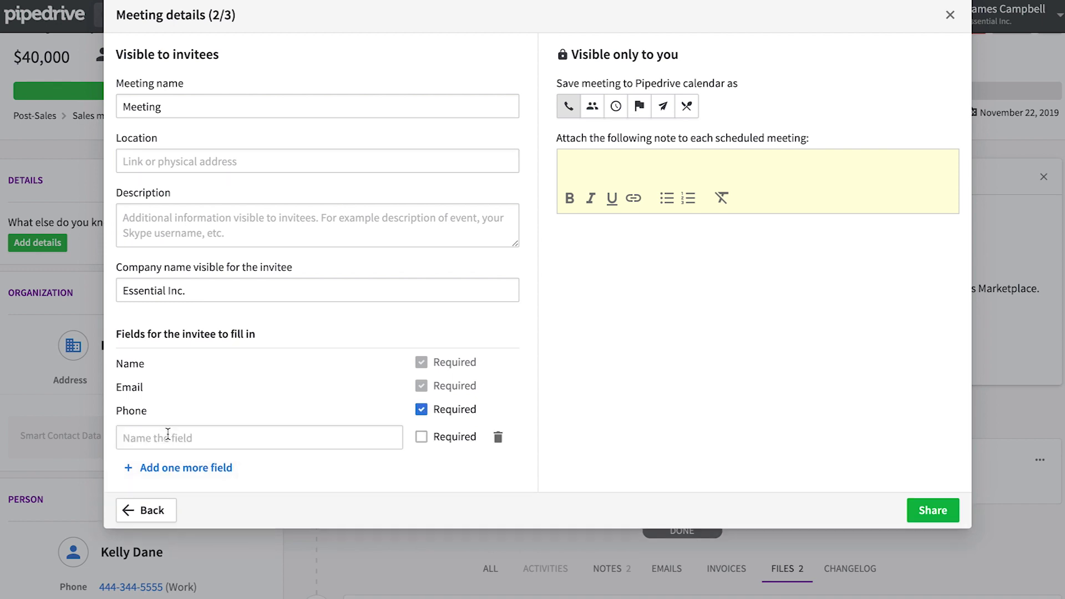
pyautogui.click(327, 438)
pyautogui.write("What's your favorite color?")
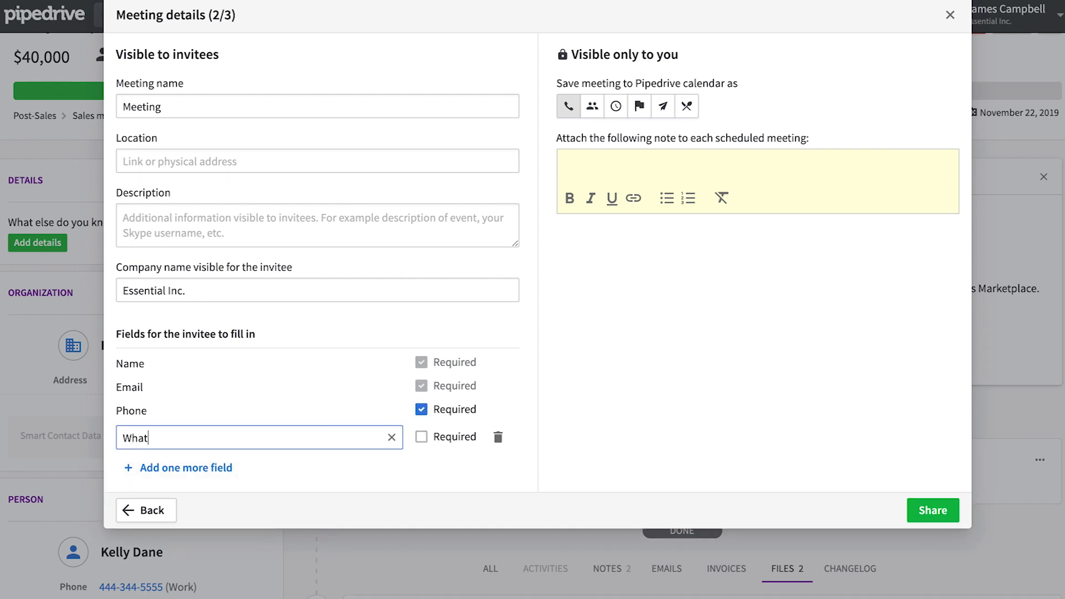
pyautogui.click(568, 328)
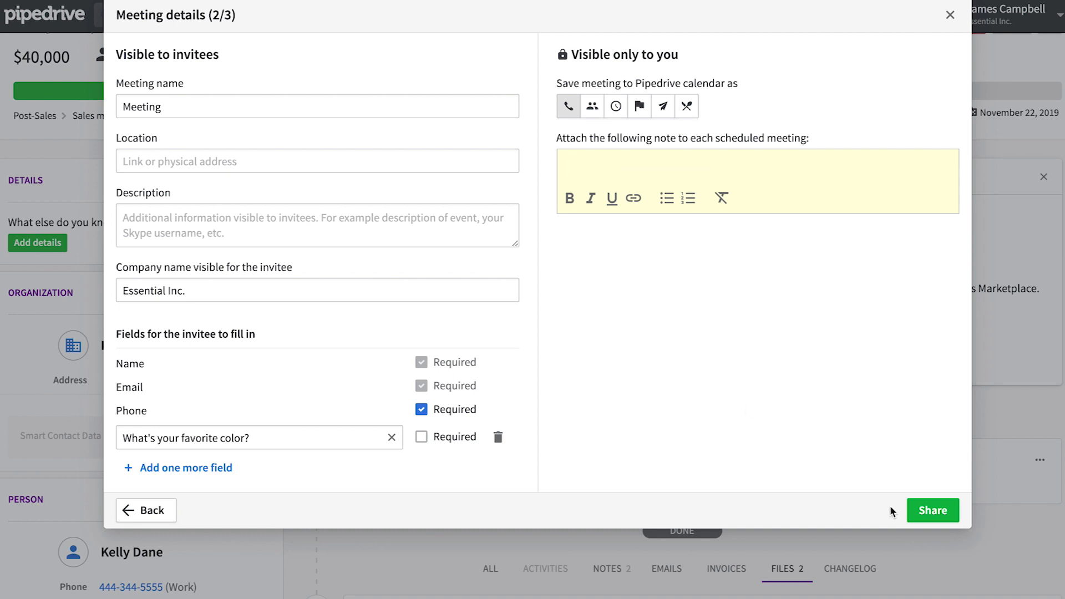
pyautogui.click(924, 510)
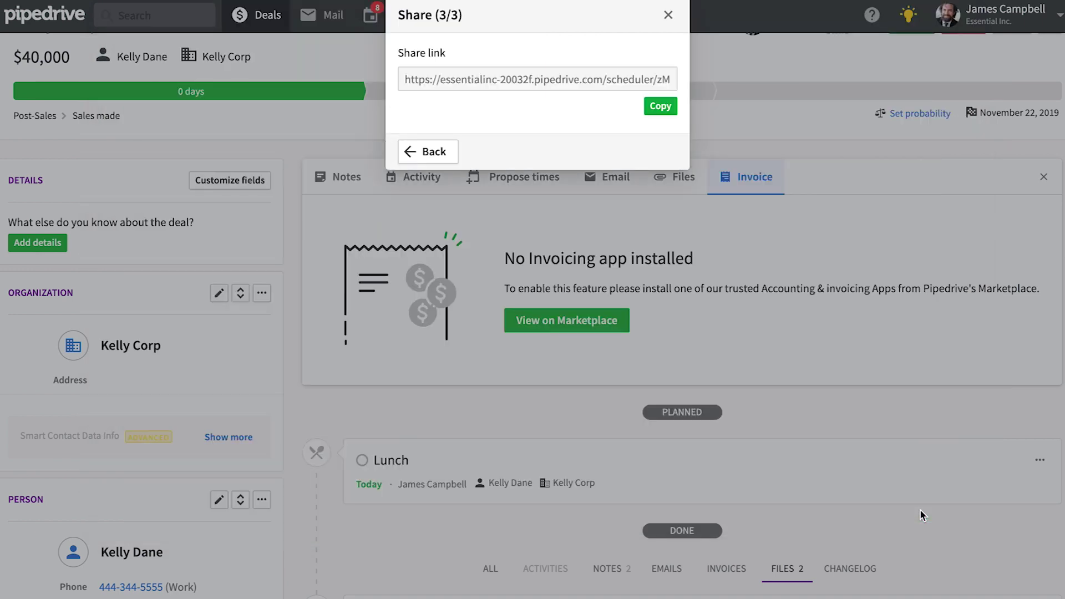
pyautogui.click(655, 108)
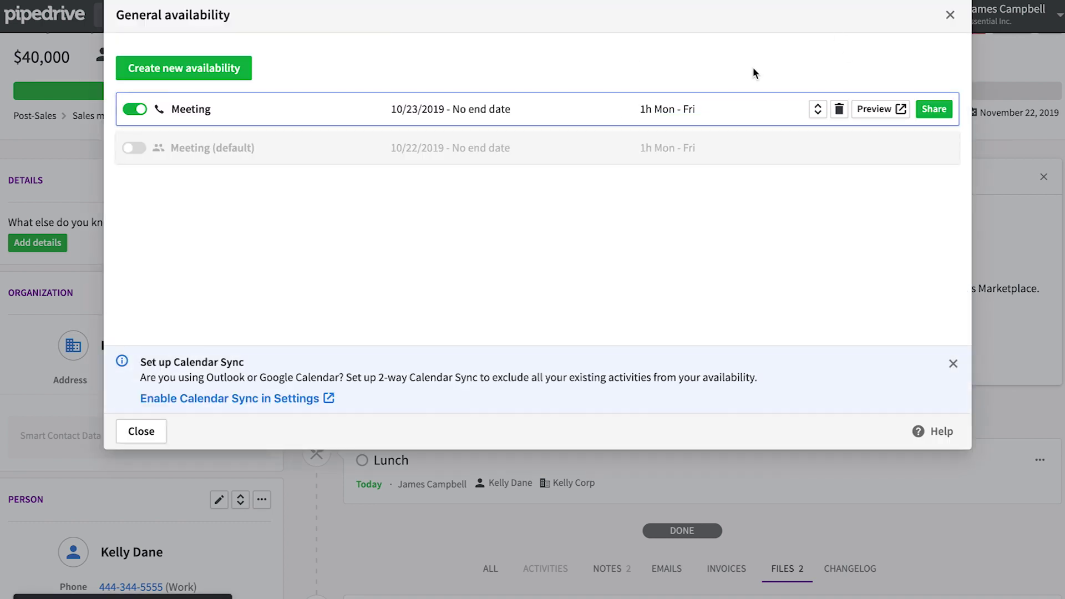
# Step: Close the availability settings and copy the one-hour meeting booking link from Propose times
pyautogui.click(950, 15)
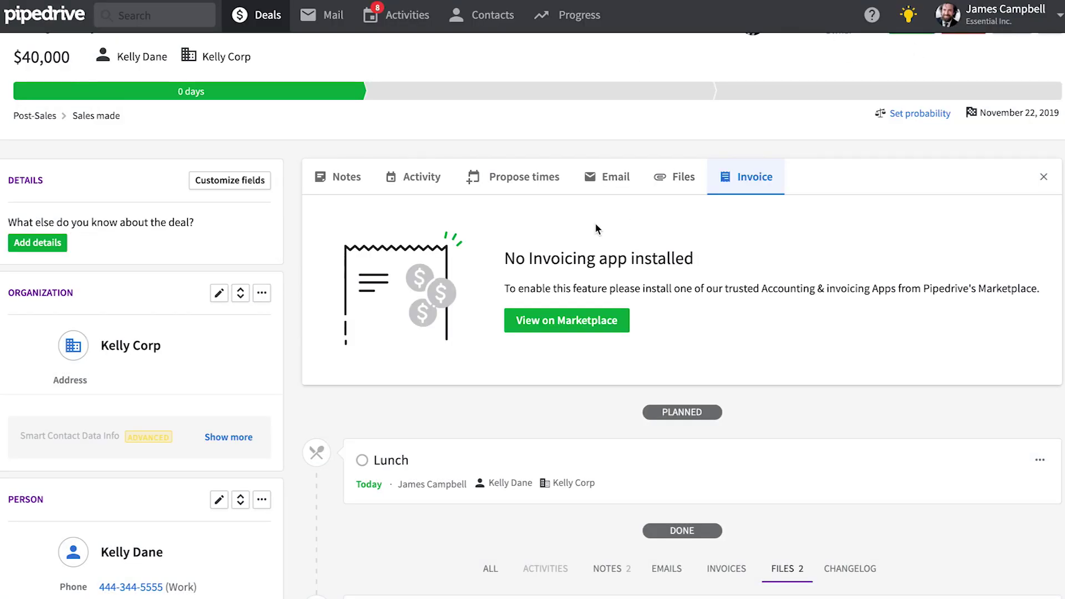
pyautogui.click(495, 179)
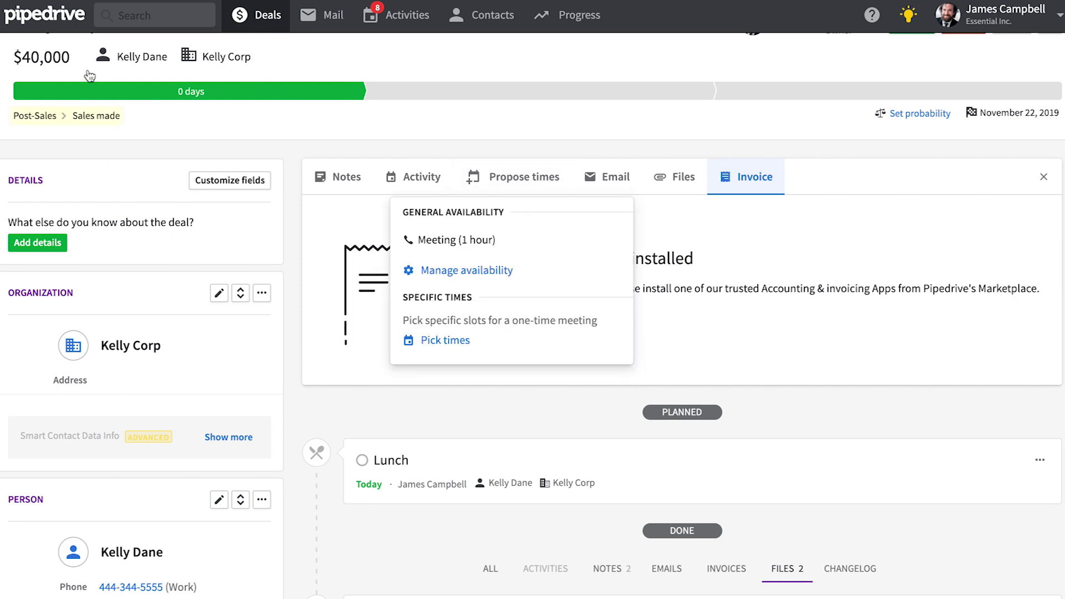
pyautogui.click(498, 249)
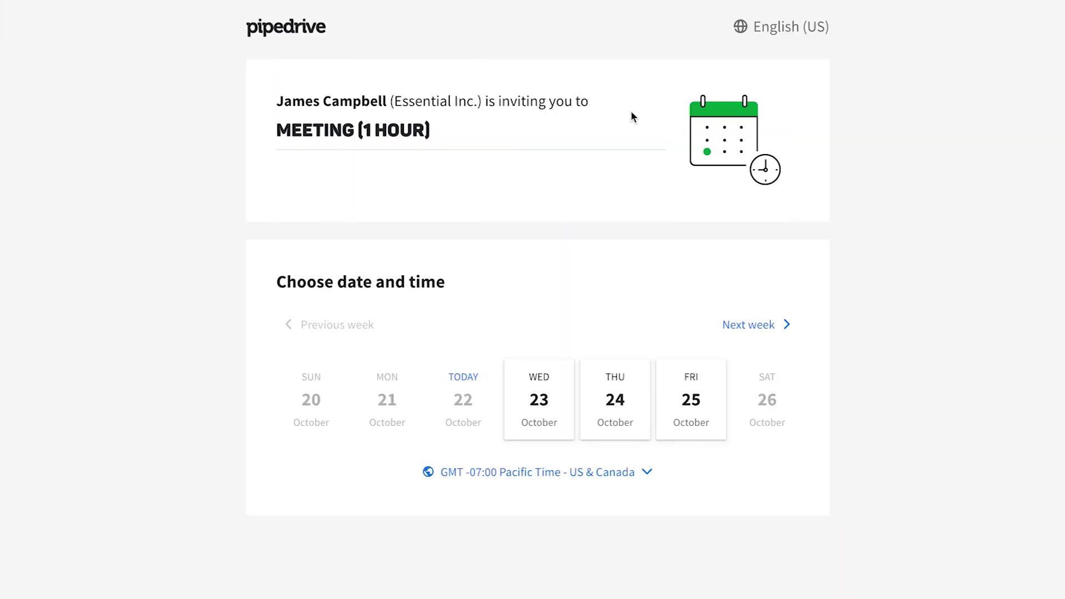
# Step: On the booking page, pick Wednesday 23 October at 10:00 AM, enter the invitee's name, and confirm
pyautogui.click(539, 403)
pyautogui.scroll(-4, 540, 404)
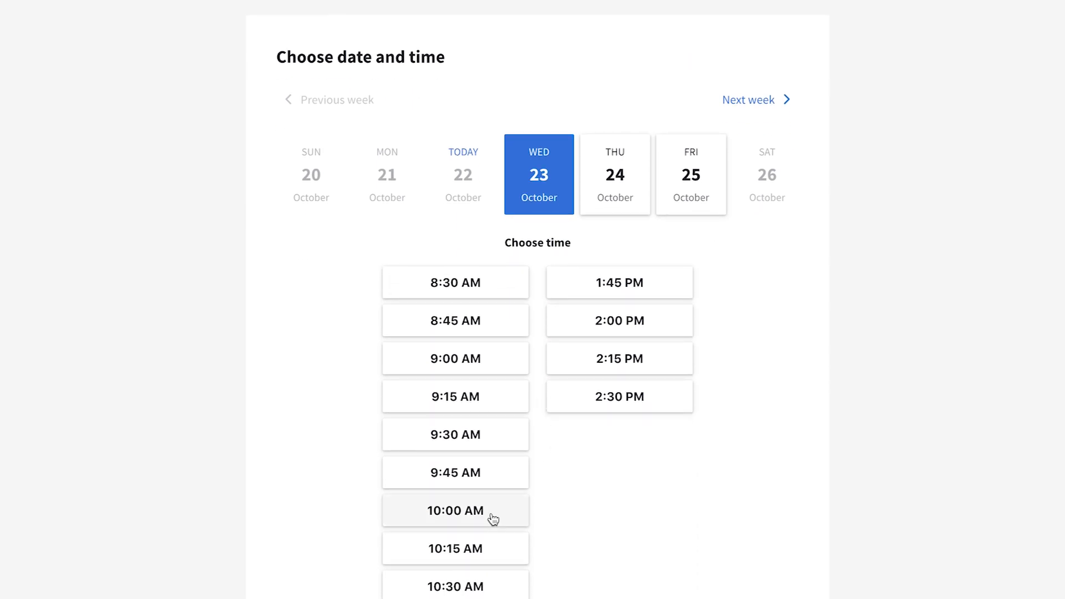
pyautogui.click(488, 517)
pyautogui.click(442, 314)
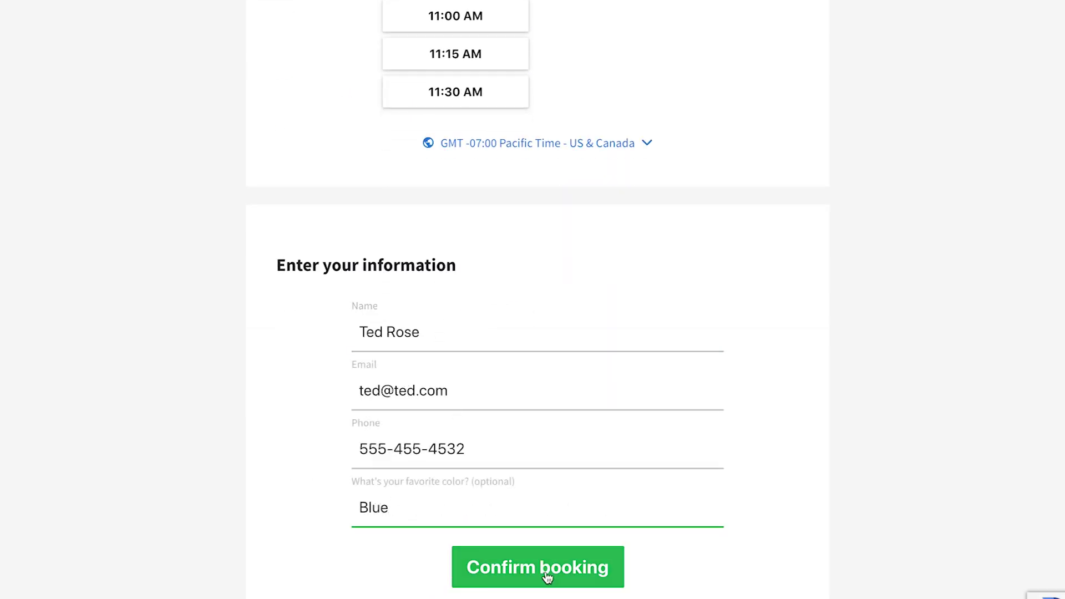
pyautogui.click(546, 572)
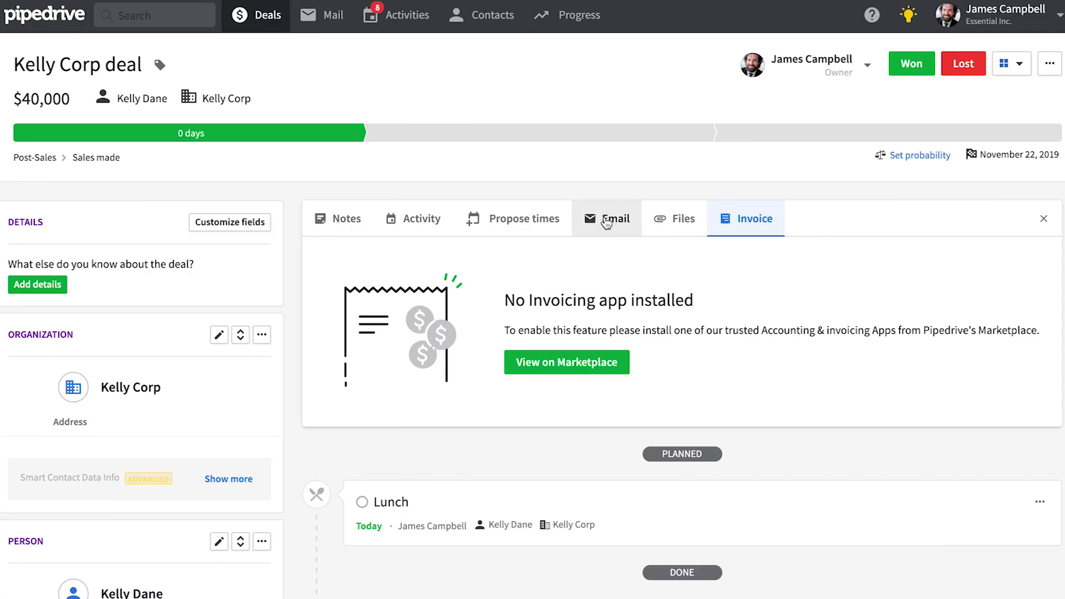
# Step: Look through the email sync settings and the Global 1 Enterprise deal's 'Thank you for joining' email
pyautogui.click(609, 224)
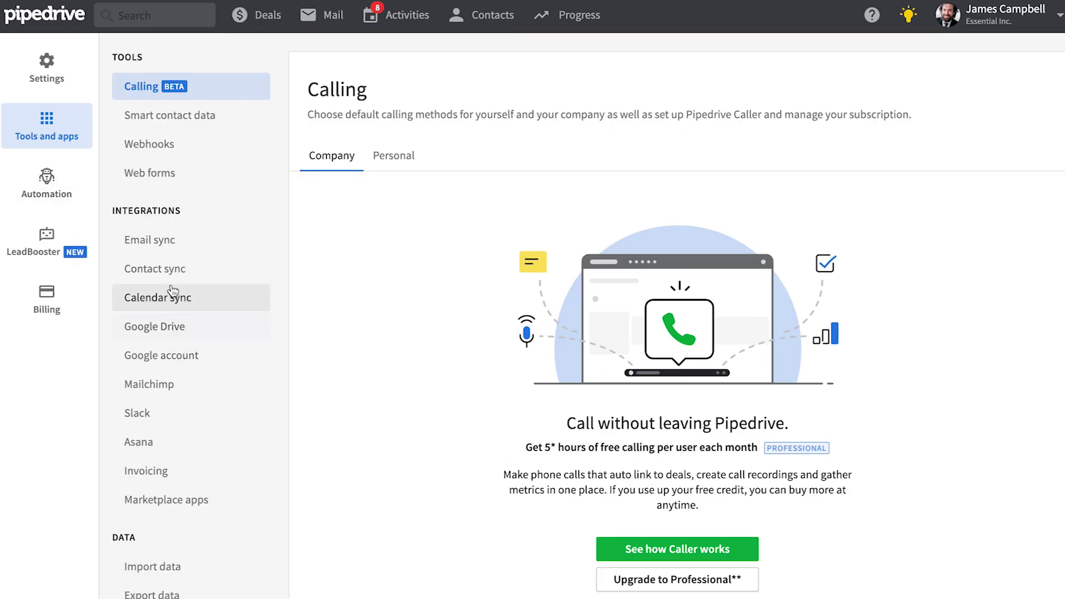
pyautogui.click(173, 242)
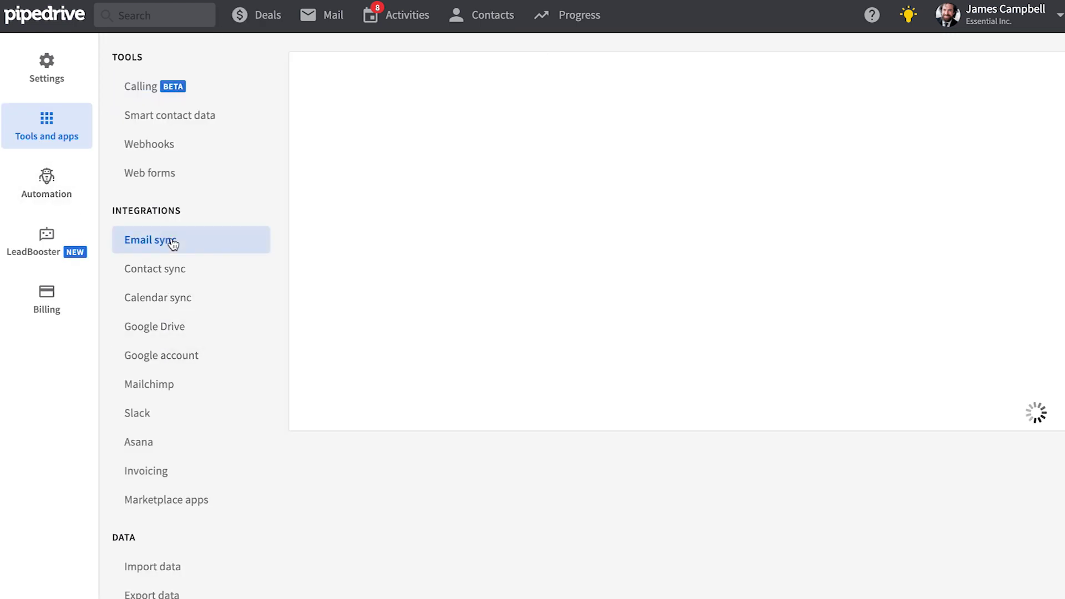
pyautogui.scroll(-4, 688, 277)
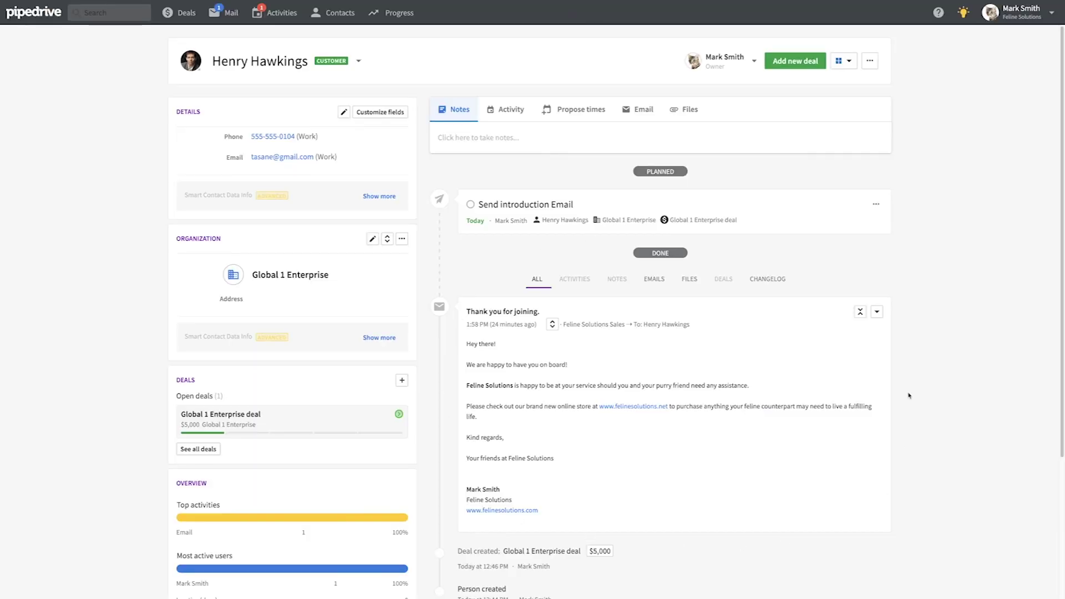
pyautogui.click(271, 418)
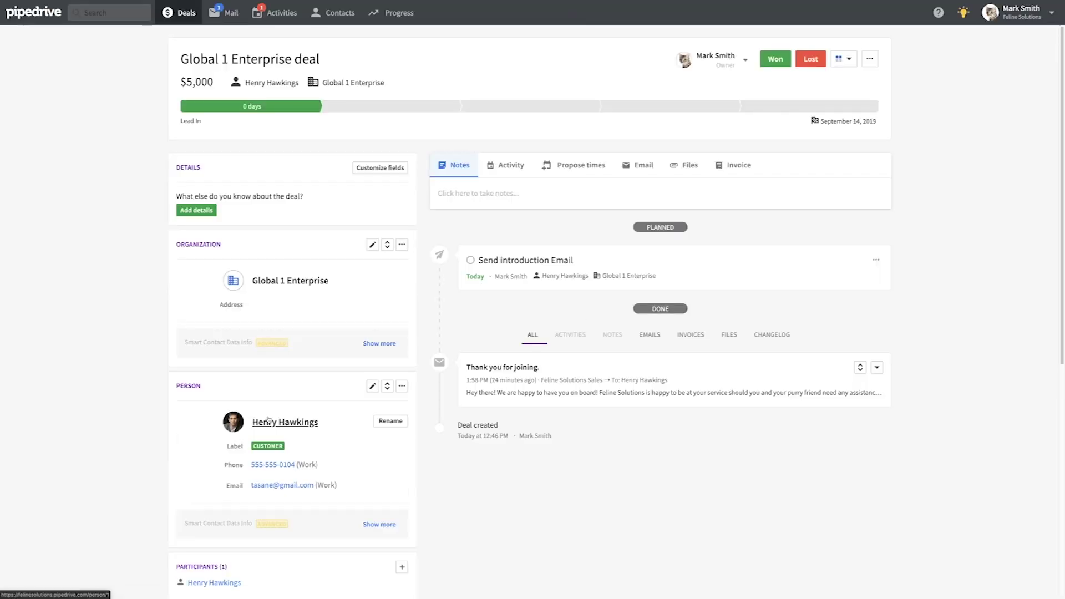
pyautogui.click(857, 368)
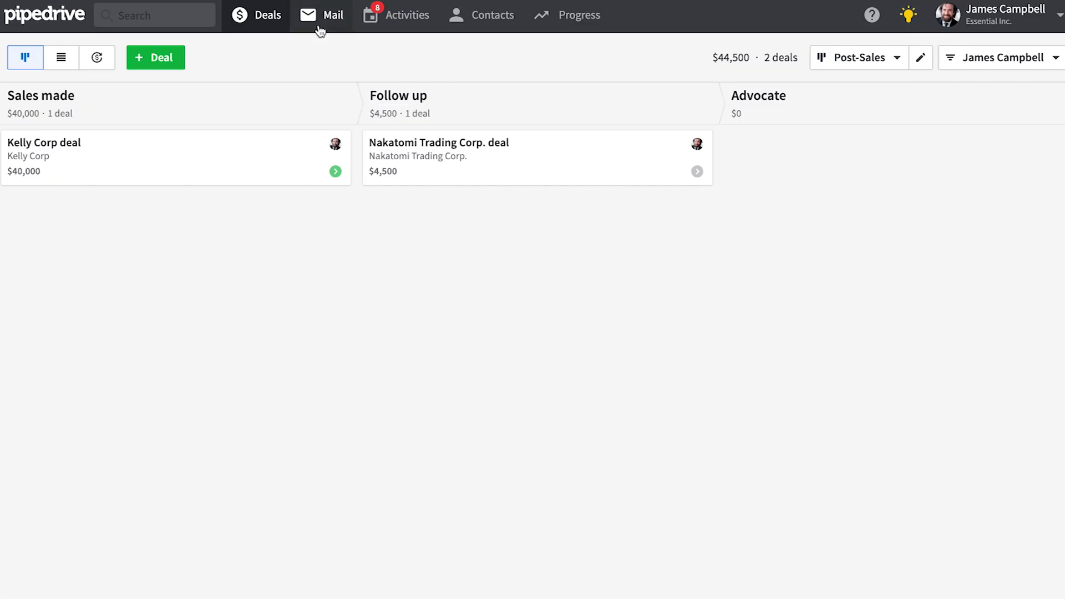
# Step: Copy the Smart BCC address from Pipedrive's mail settings
pyautogui.click(320, 25)
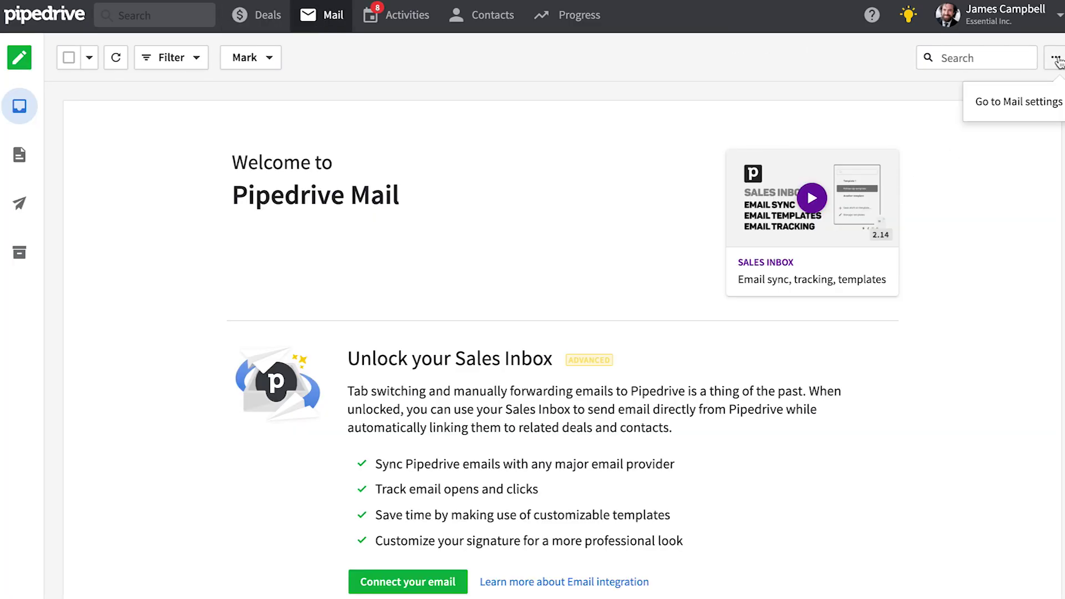
pyautogui.click(1026, 107)
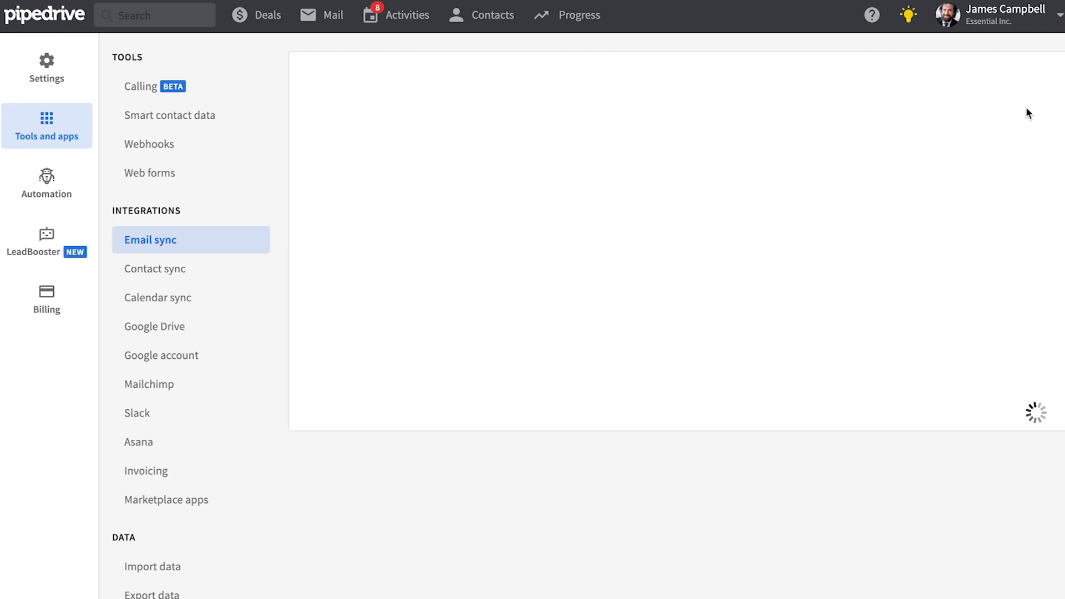
pyautogui.scroll(-3, 766, 408)
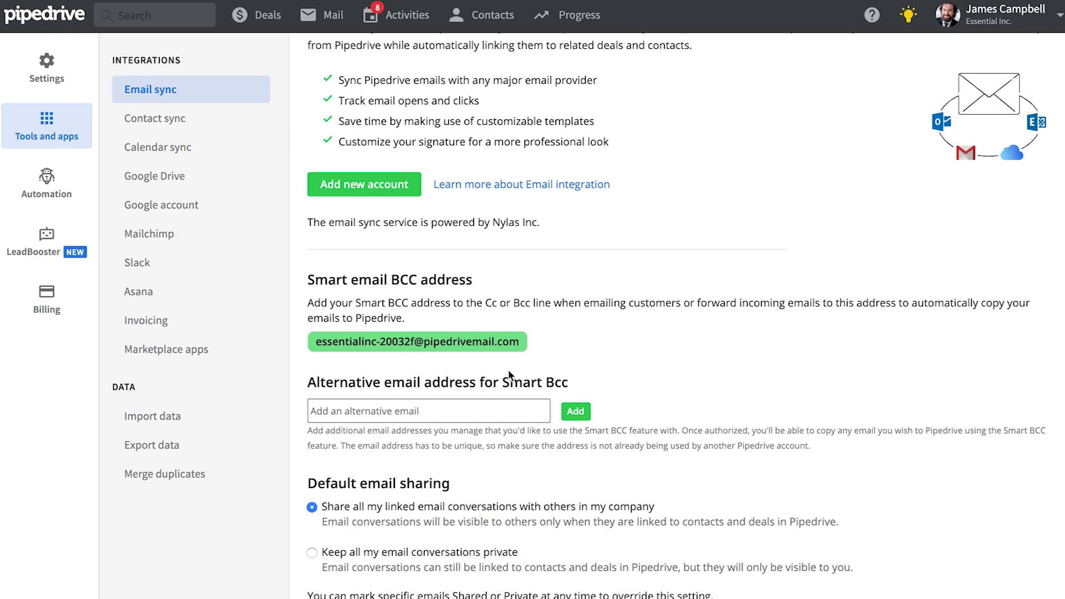
pyautogui.moveTo(522, 344); pyautogui.dragTo(307, 342)
pyautogui.hotkey('ctrl', 'c')
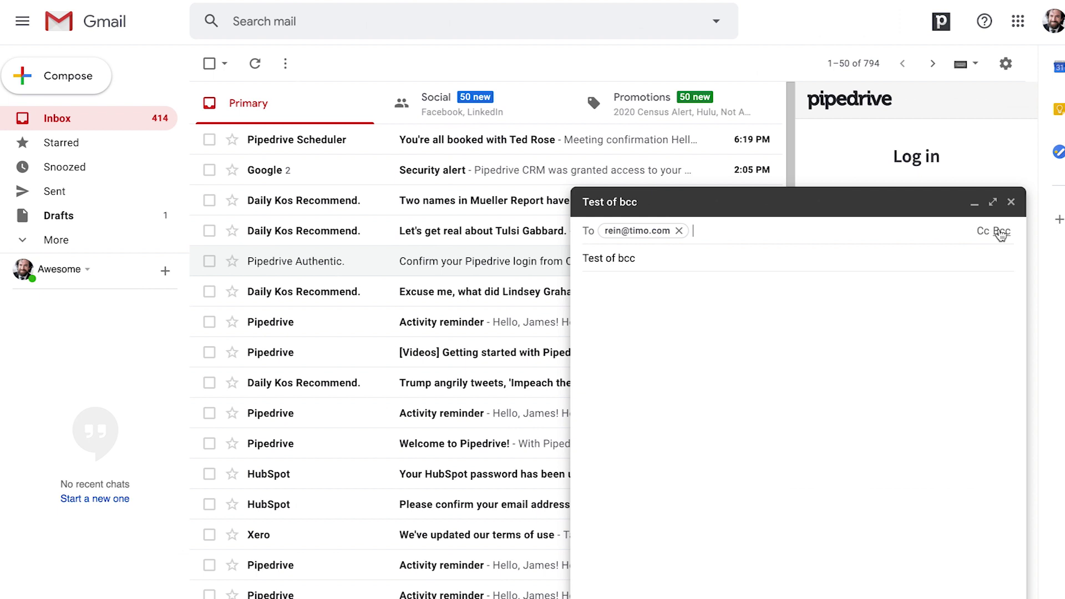
# Step: Paste the Smart BCC address into the Gmail draft's Bcc and write 'Test of smart bcc!'
pyautogui.click(998, 231)
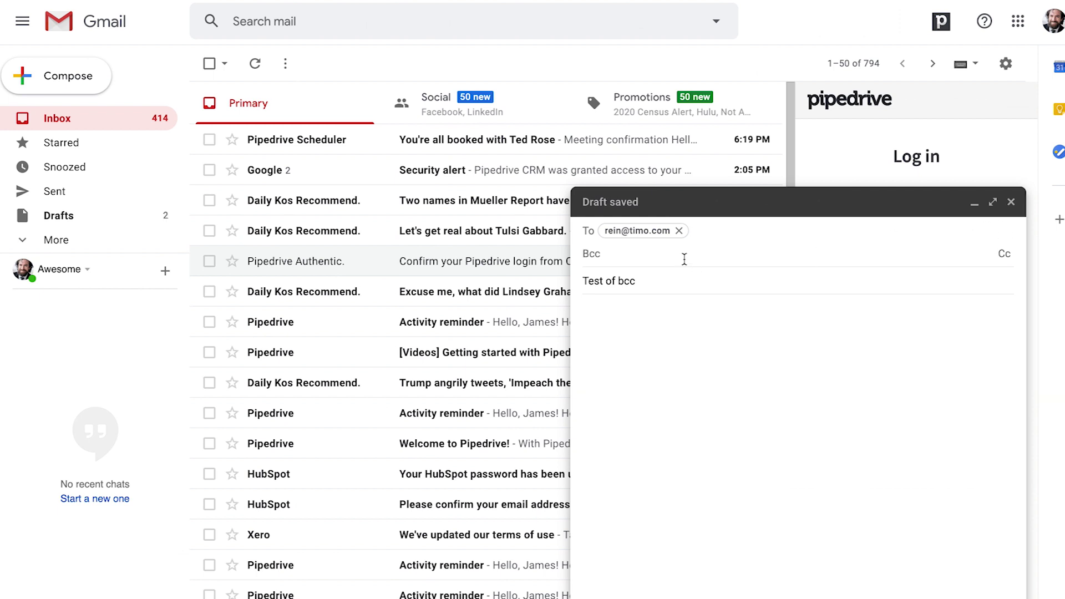
pyautogui.hotkey('ctrl', 'v')
pyautogui.click(668, 344)
pyautogui.write('Test of smart bcc!')
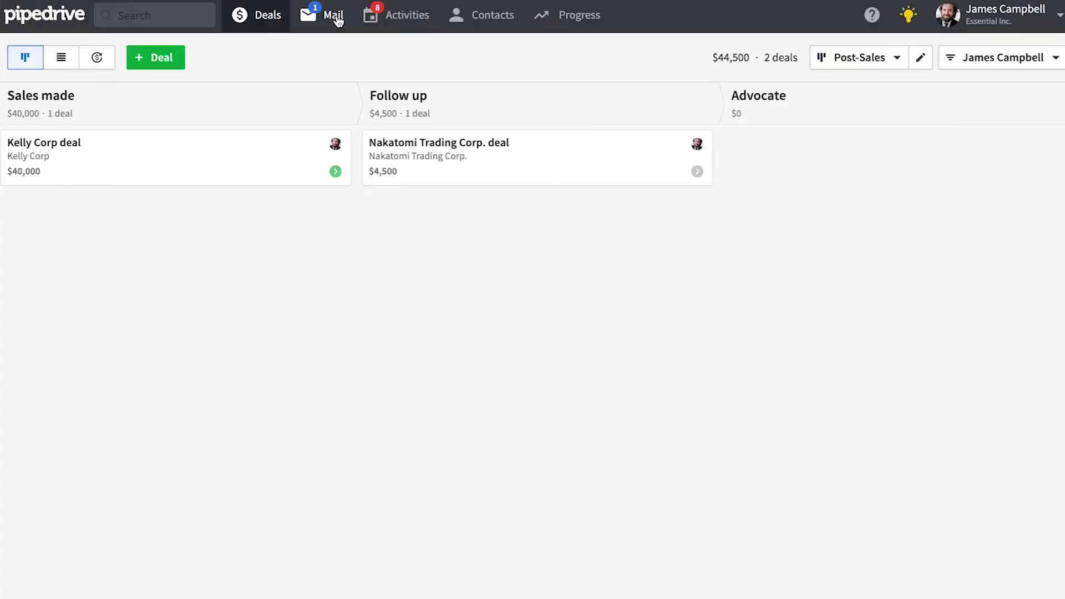
# Step: Open the Test of bcc conversation in Pipedrive mail and go to the recipient's contact page
pyautogui.click(332, 17)
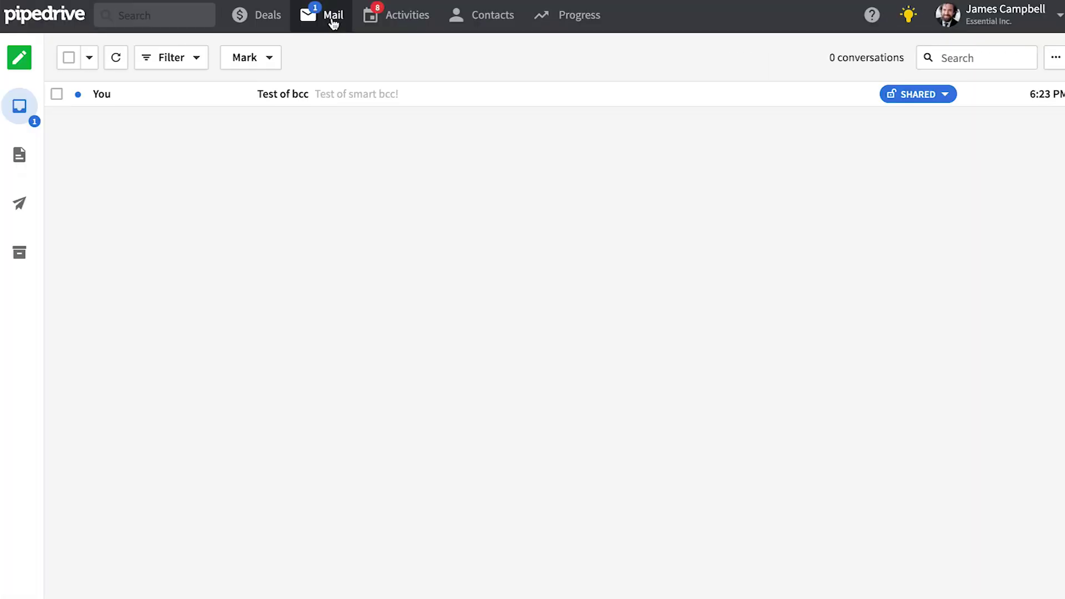
pyautogui.click(324, 96)
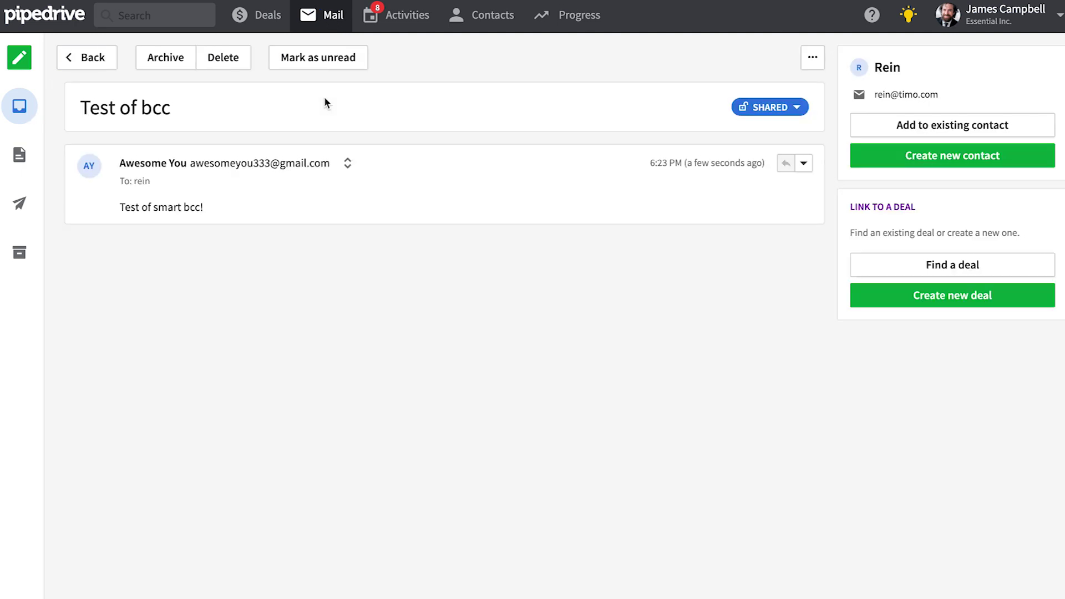
pyautogui.moveTo(136, 187)
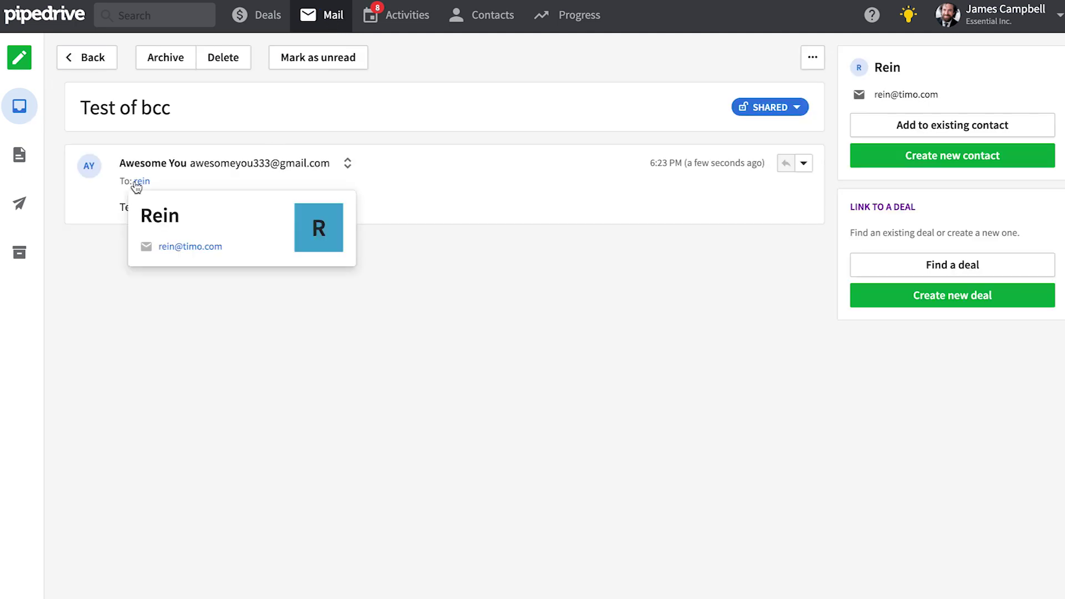
pyautogui.click(159, 217)
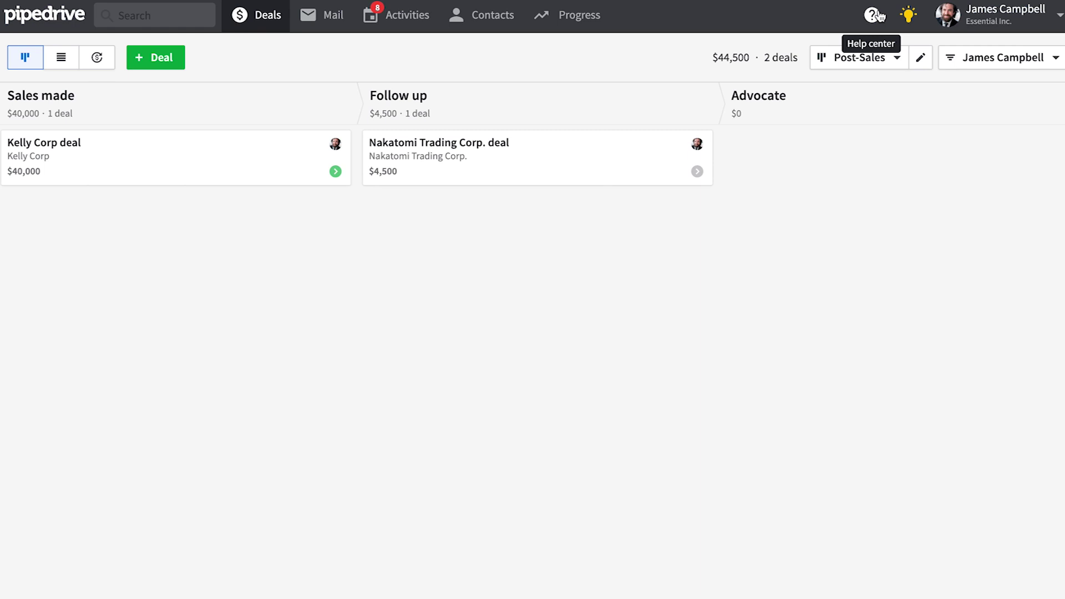
# Step: Open the Support Center and start a chat with support
pyautogui.click(872, 15)
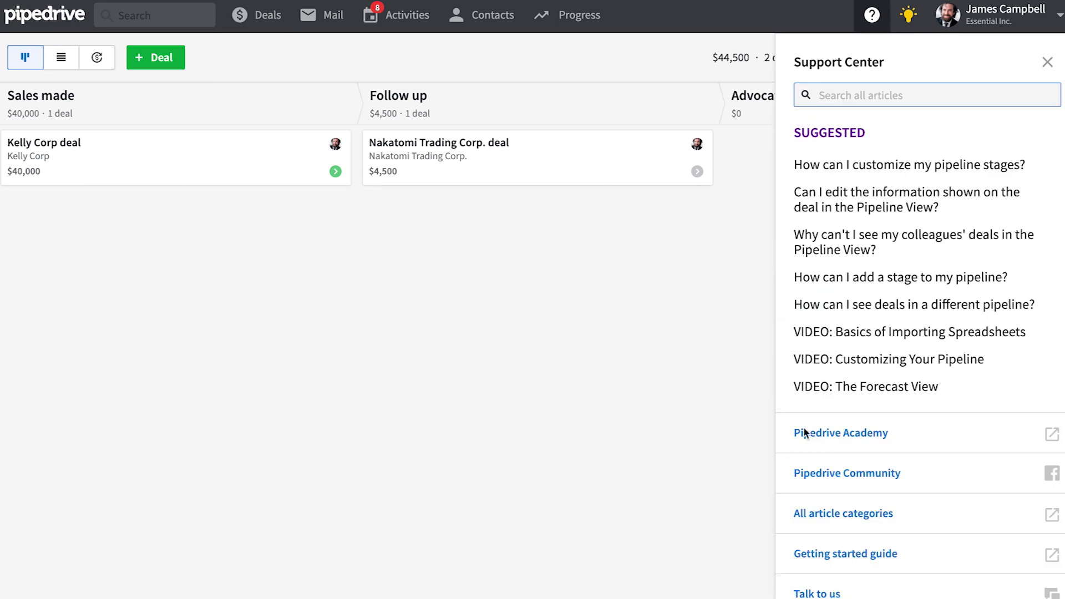
pyautogui.click(821, 591)
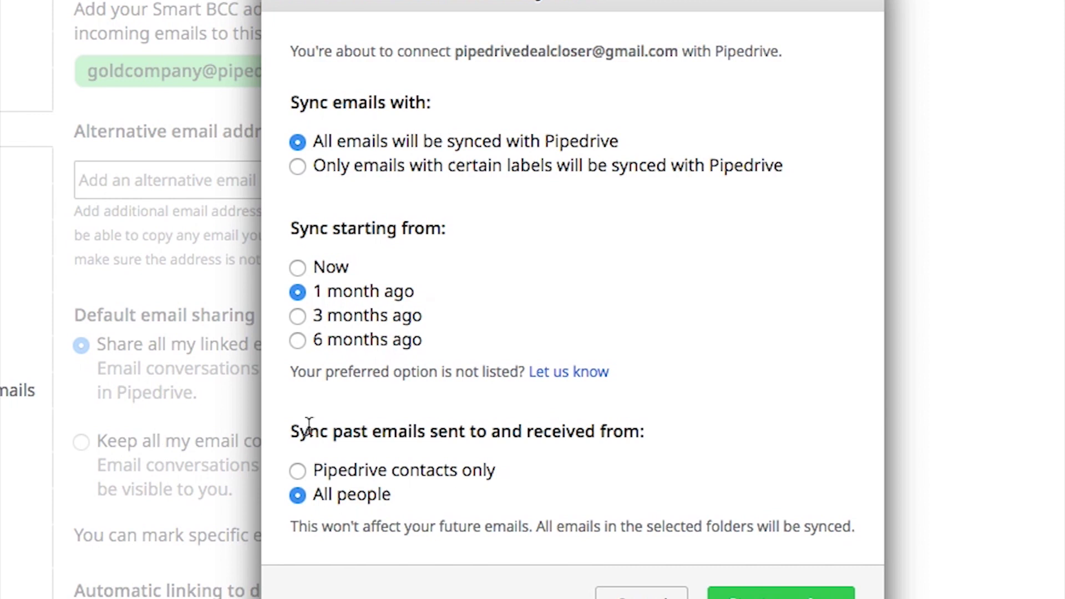
# Step: Share the first conversation with the company and turn on open and link tracking
pyautogui.click(355, 166)
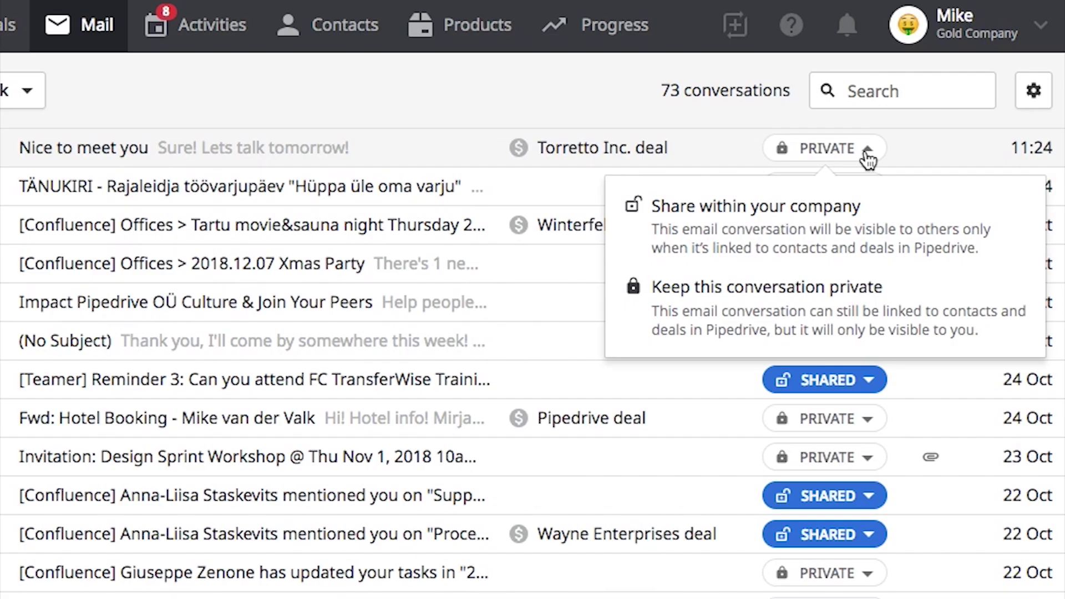
pyautogui.click(861, 304)
pyautogui.click(851, 149)
pyautogui.click(851, 221)
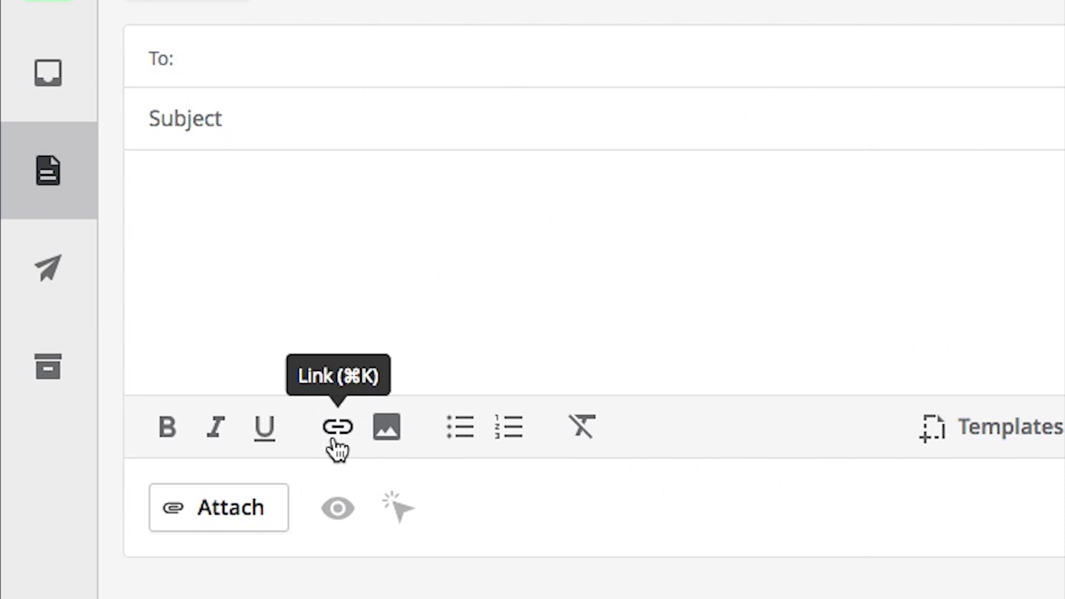
pyautogui.click(342, 506)
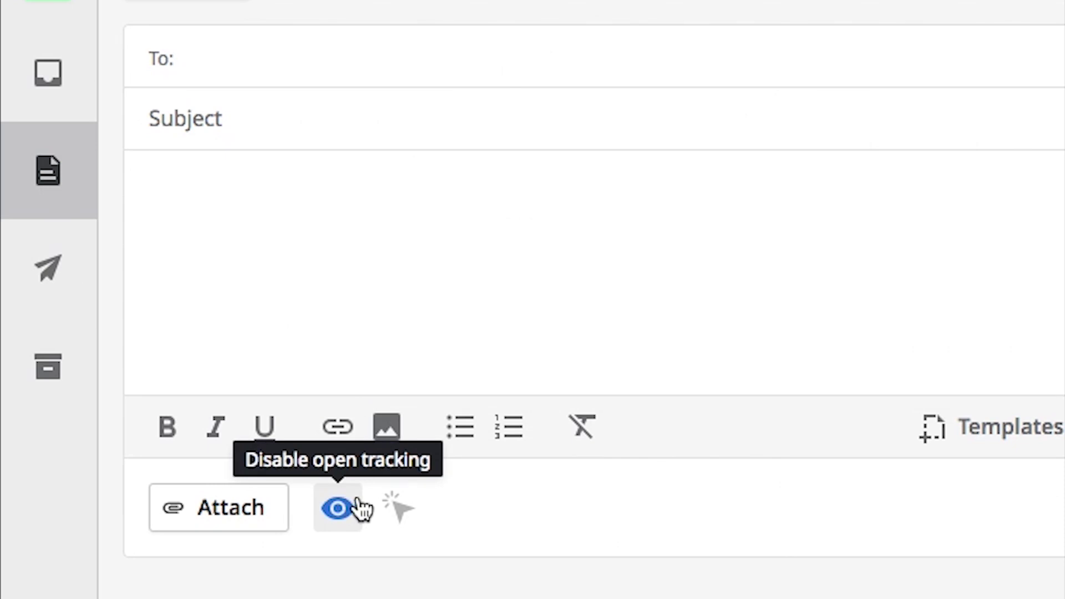
pyautogui.click(400, 508)
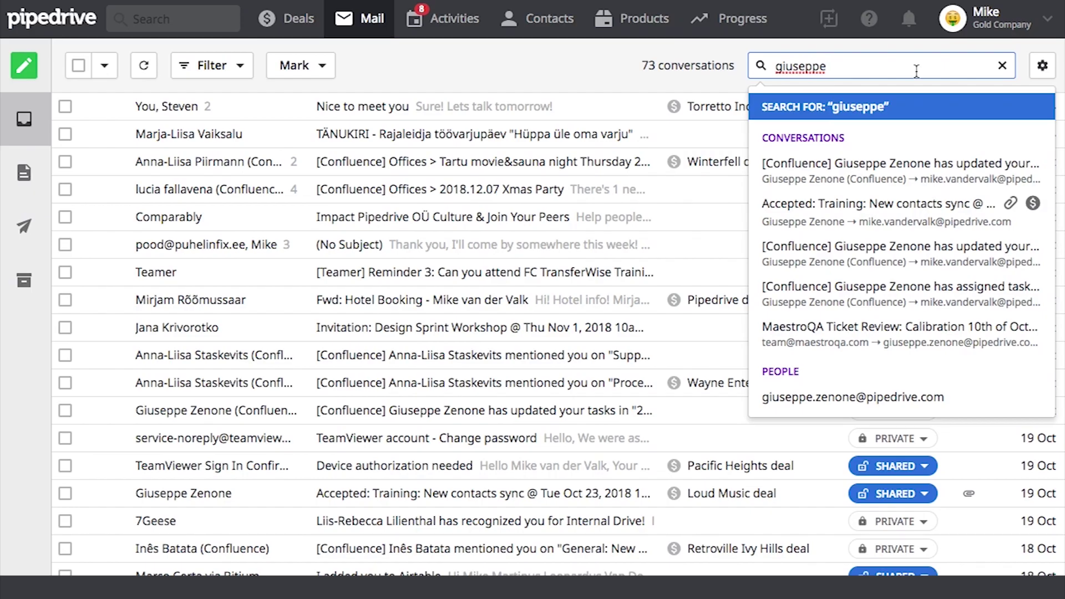
# Step: Filter mail to conversations that are linked with a deal and shared
pyautogui.click(247, 71)
pyautogui.click(249, 147)
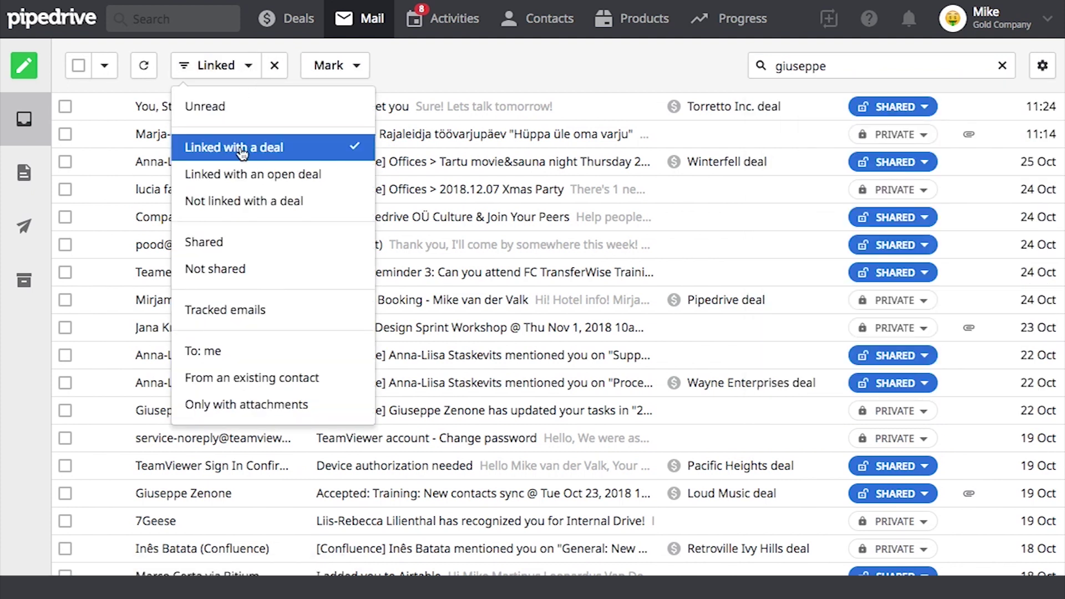
pyautogui.click(226, 244)
pyautogui.click(524, 107)
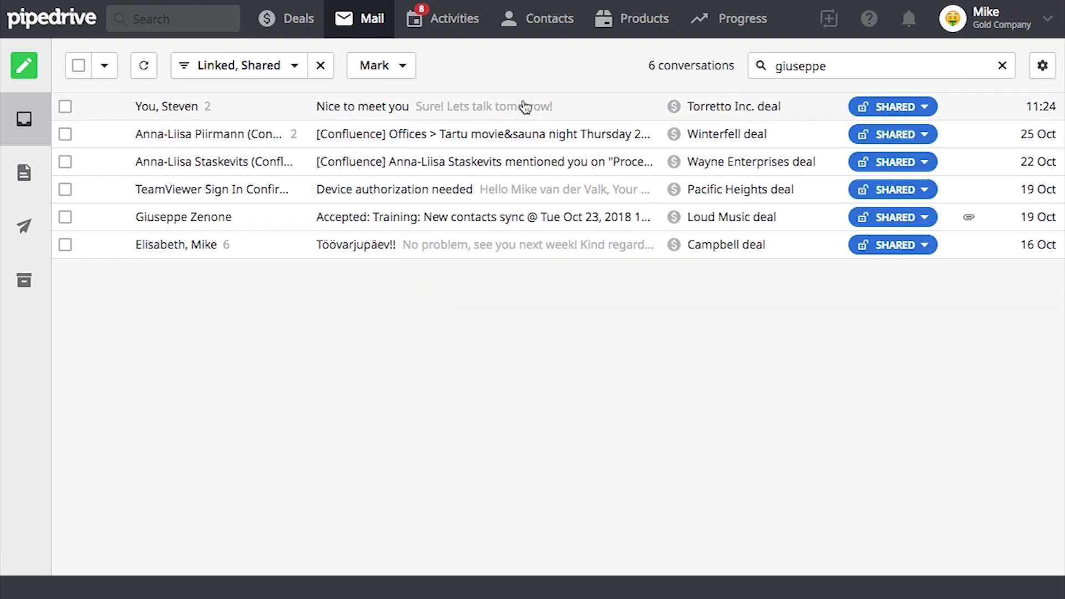
# Step: Open 'Nice to meet you', go to the linked Torretto Inc. deal, and reply to 'Re: Nice to meet you'
pyautogui.click(522, 109)
pyautogui.click(742, 245)
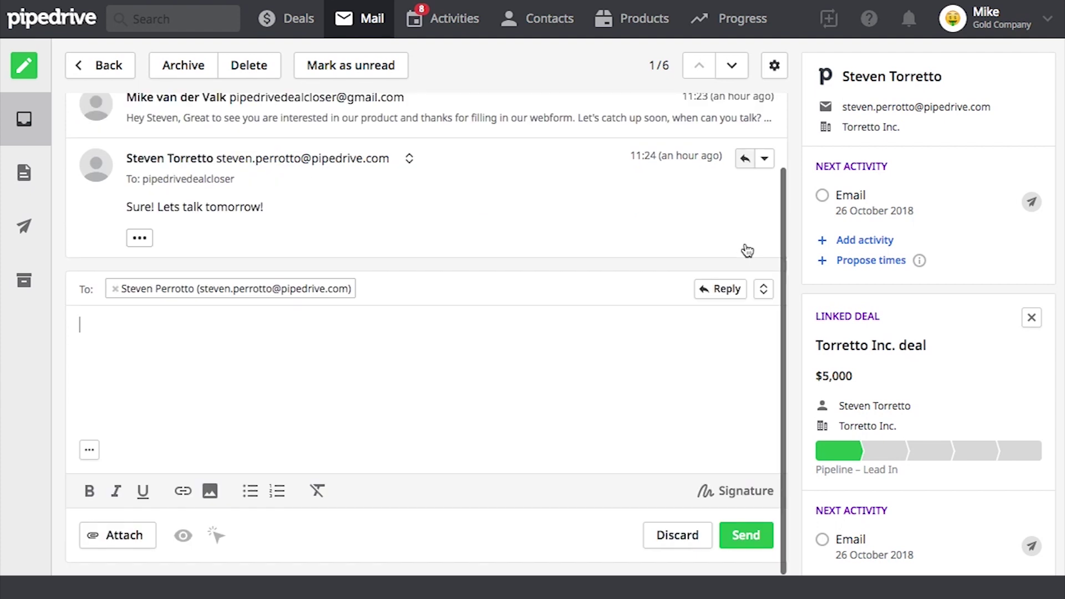
pyautogui.click(887, 348)
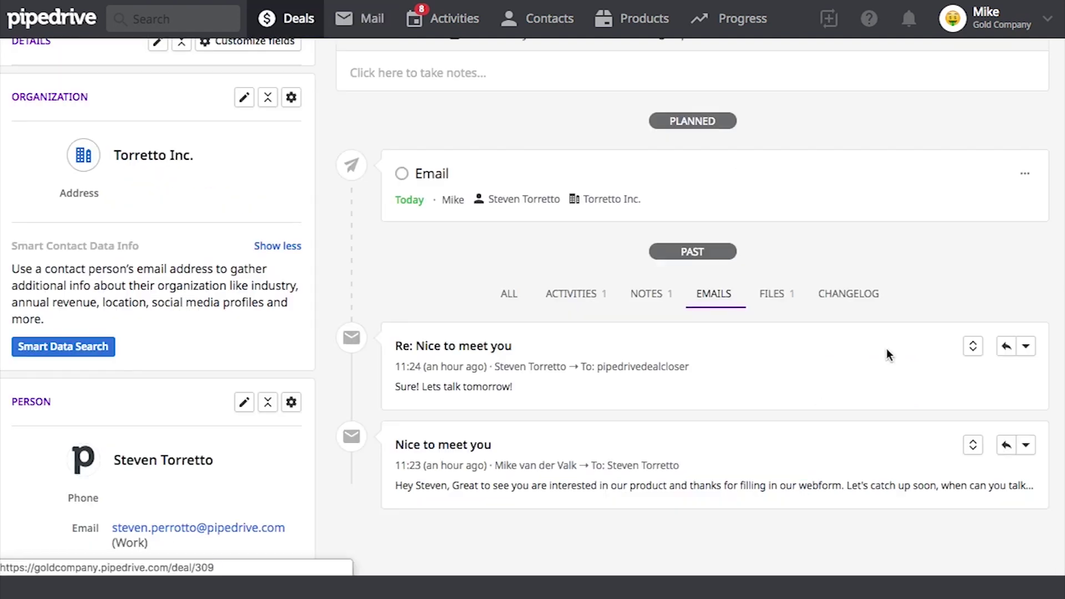
pyautogui.scroll(-2, 810, 308)
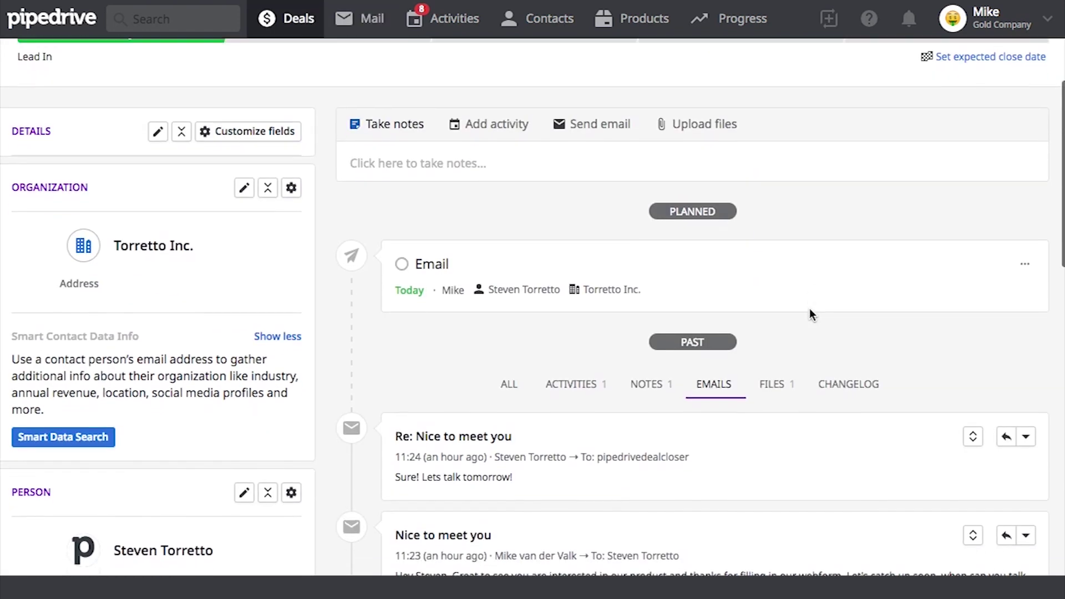
pyautogui.click(1008, 437)
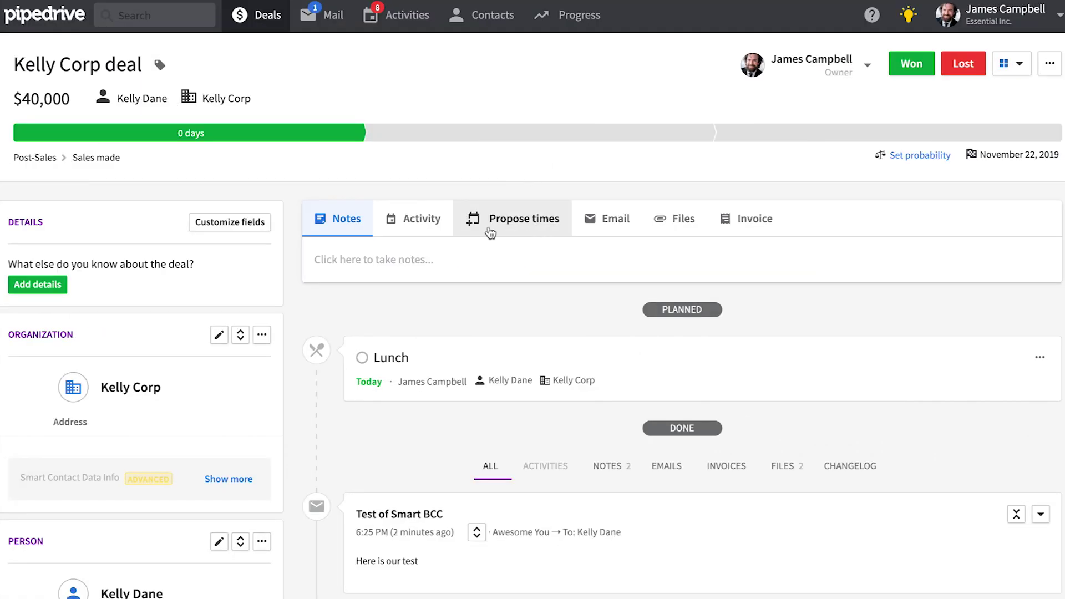
# Step: Check Propose times and the Email panel on Kelly Corp, then return to the Deals pipeline board
pyautogui.click(509, 230)
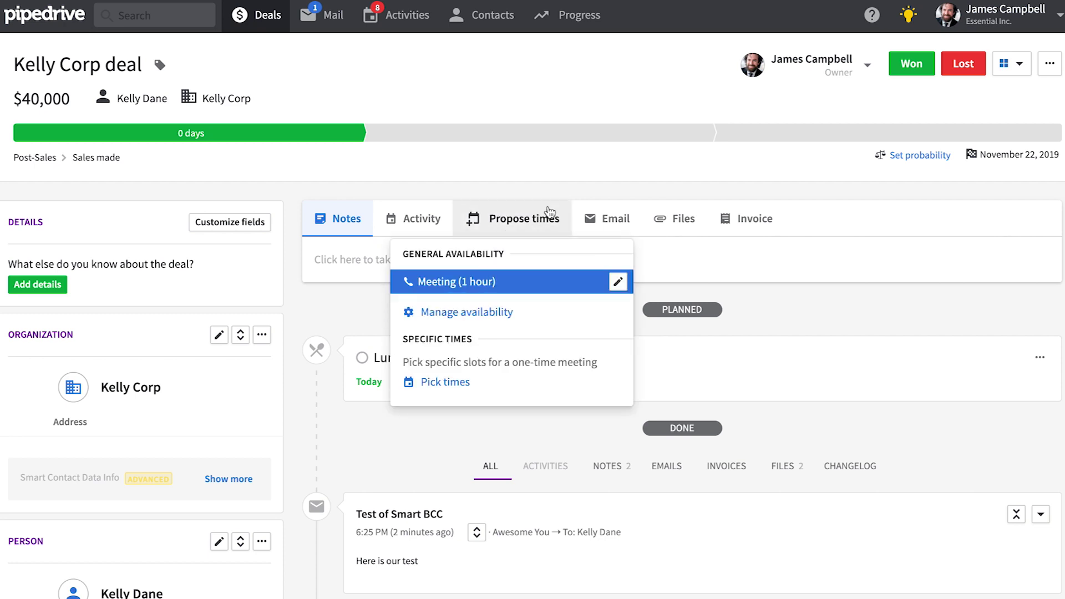
pyautogui.click(622, 222)
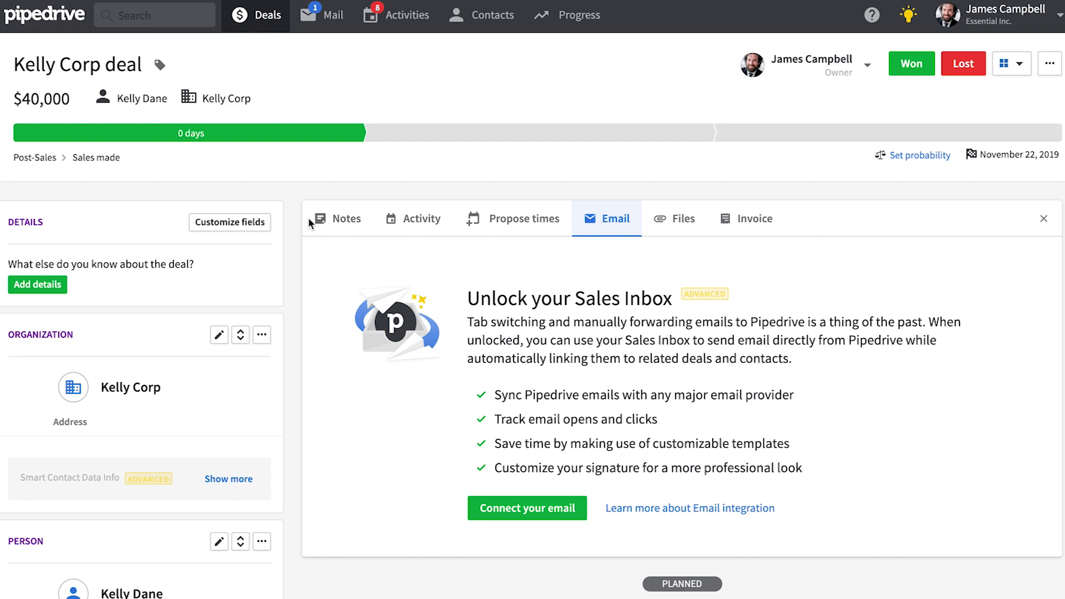
pyautogui.click(257, 19)
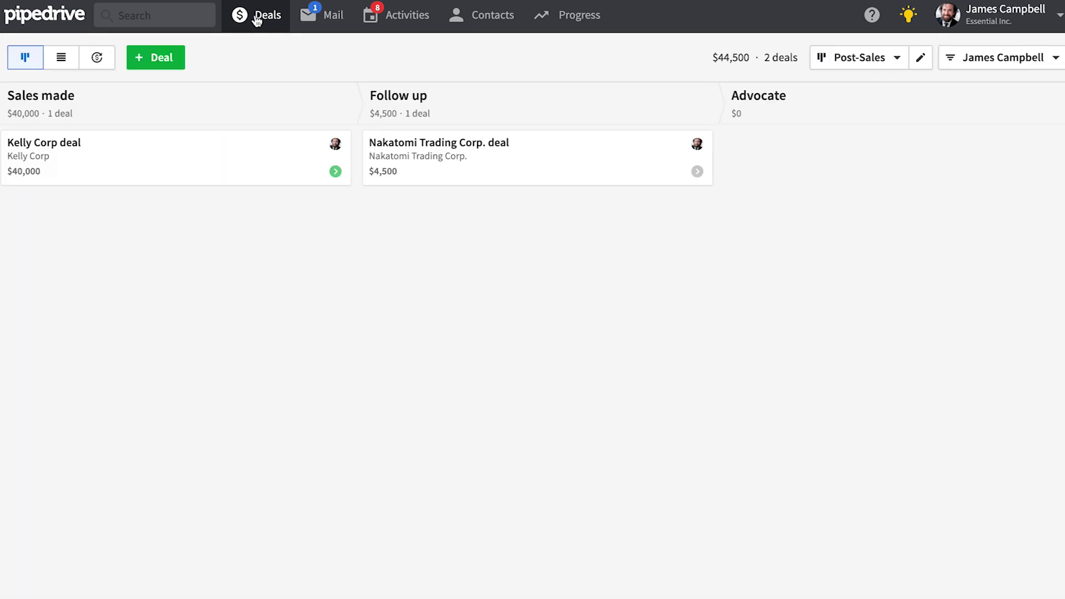
# Step: Switch deals to list view, browse the People and Organizations lists, then return to Deals
pyautogui.click(69, 60)
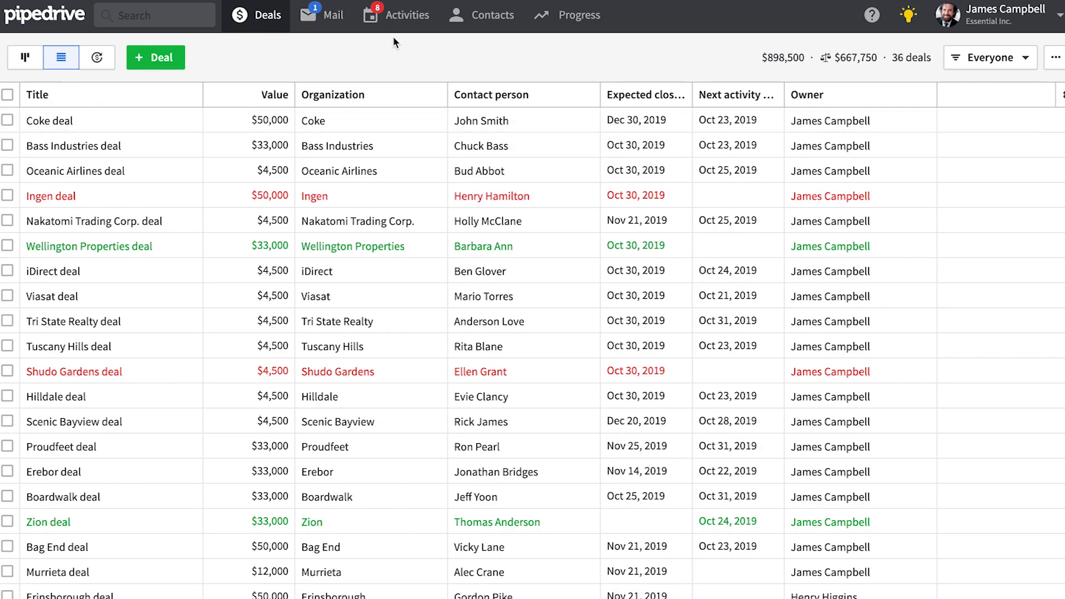
pyautogui.moveTo(477, 19)
pyautogui.click(485, 48)
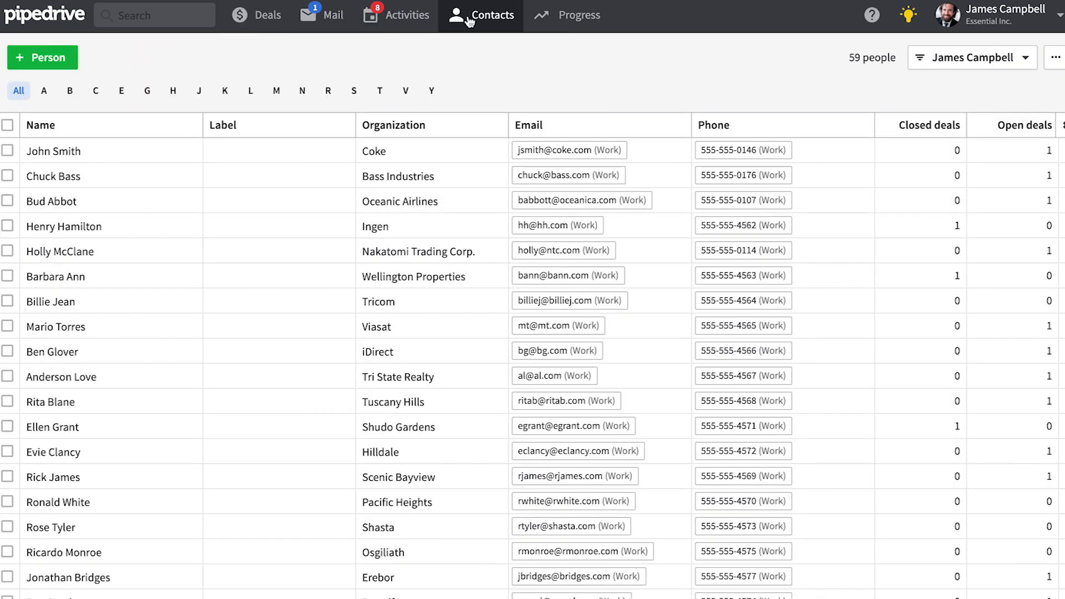
pyautogui.moveTo(468, 21)
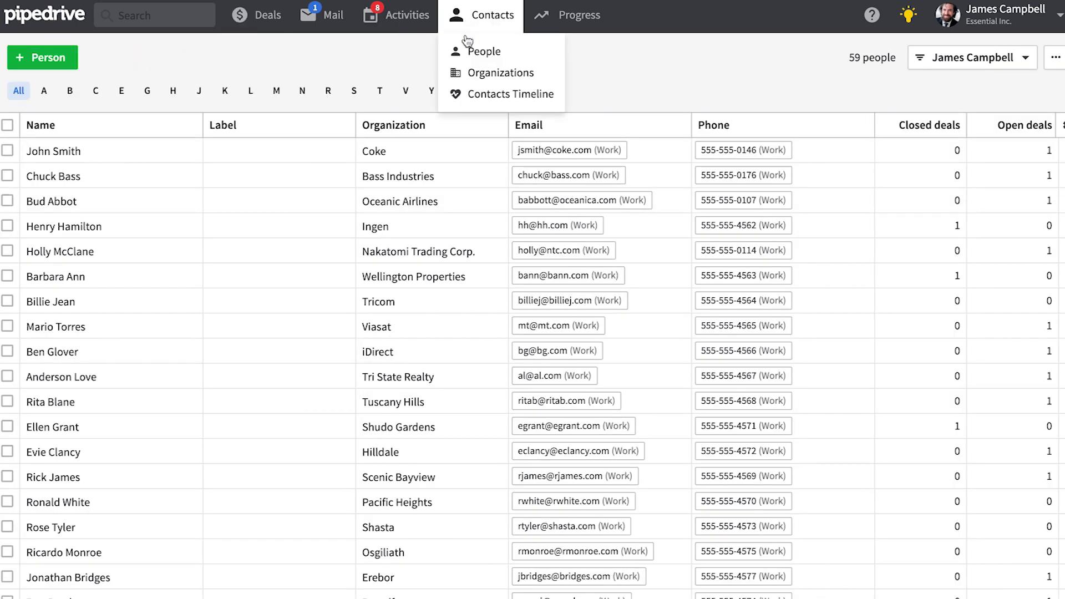
pyautogui.click(488, 72)
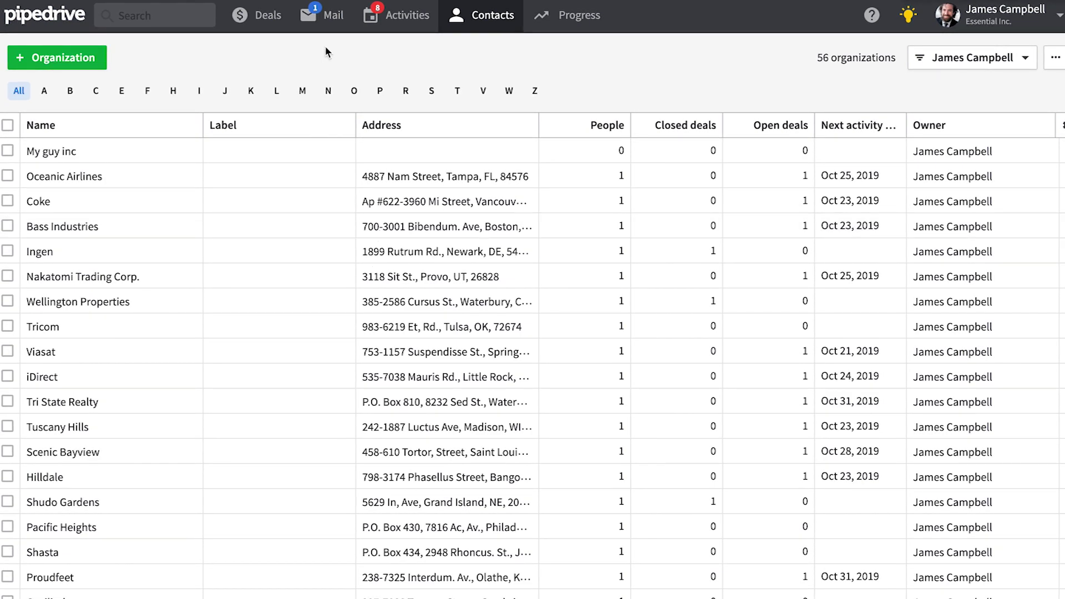
pyautogui.click(261, 24)
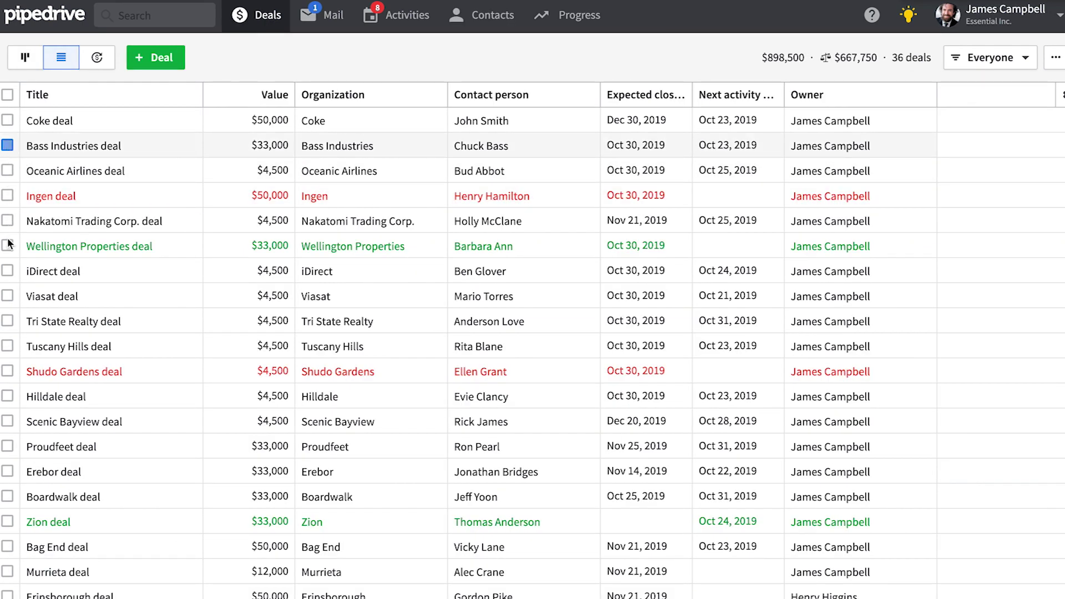
# Step: Select deal rows for a bulk edit, including Hilldale, Scenic Bayview and Boardwalk
pyautogui.click(7, 170)
pyautogui.click(7, 245)
pyautogui.click(7, 271)
pyautogui.click(7, 296)
pyautogui.click(7, 321)
pyautogui.click(7, 345)
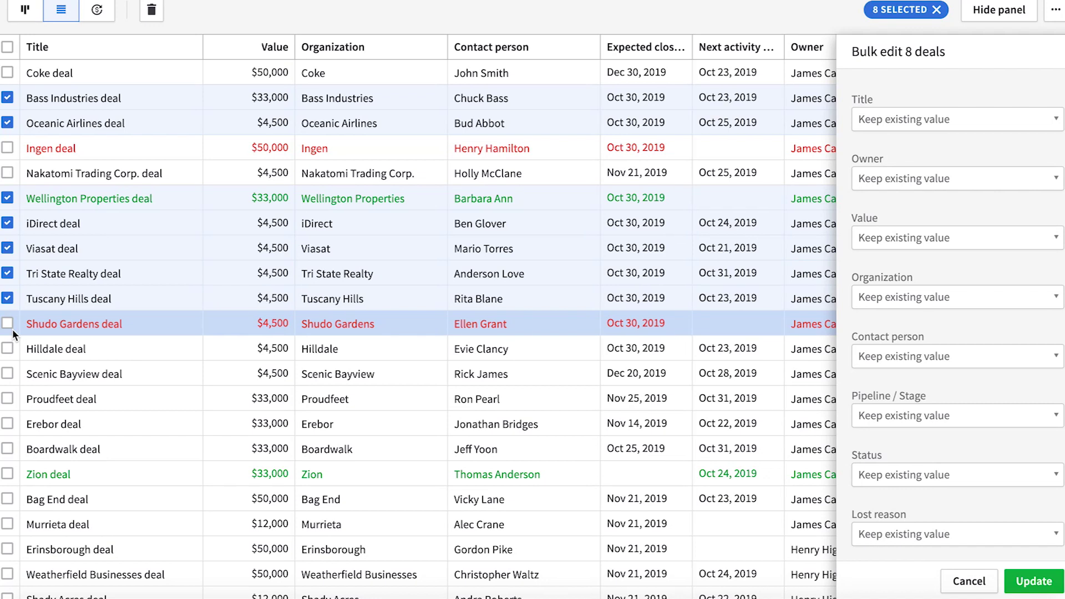
pyautogui.click(7, 349)
pyautogui.click(7, 373)
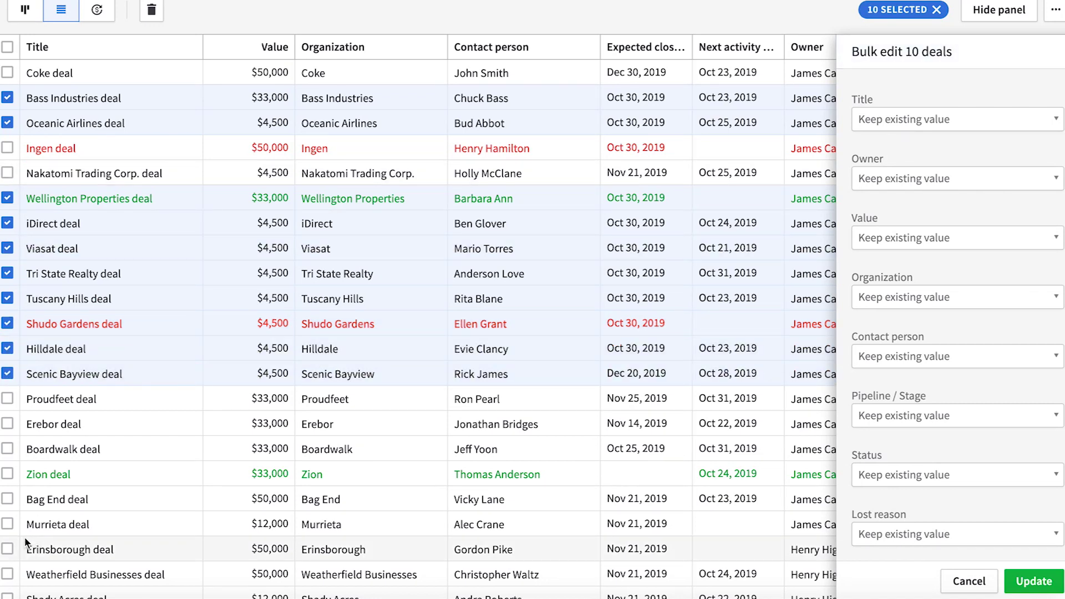
pyautogui.click(7, 449)
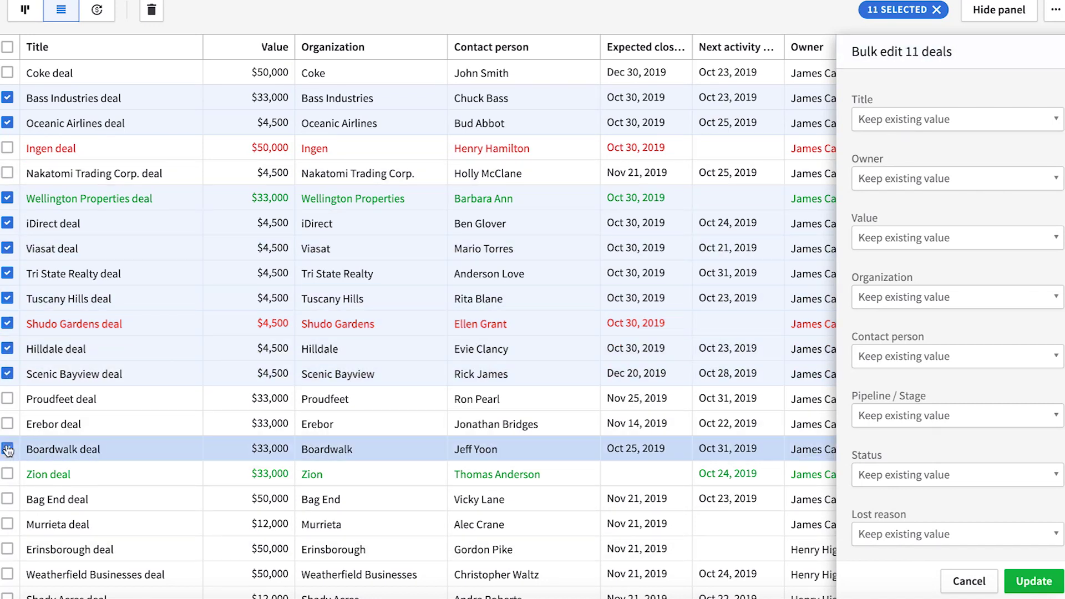
pyautogui.click(189, 448)
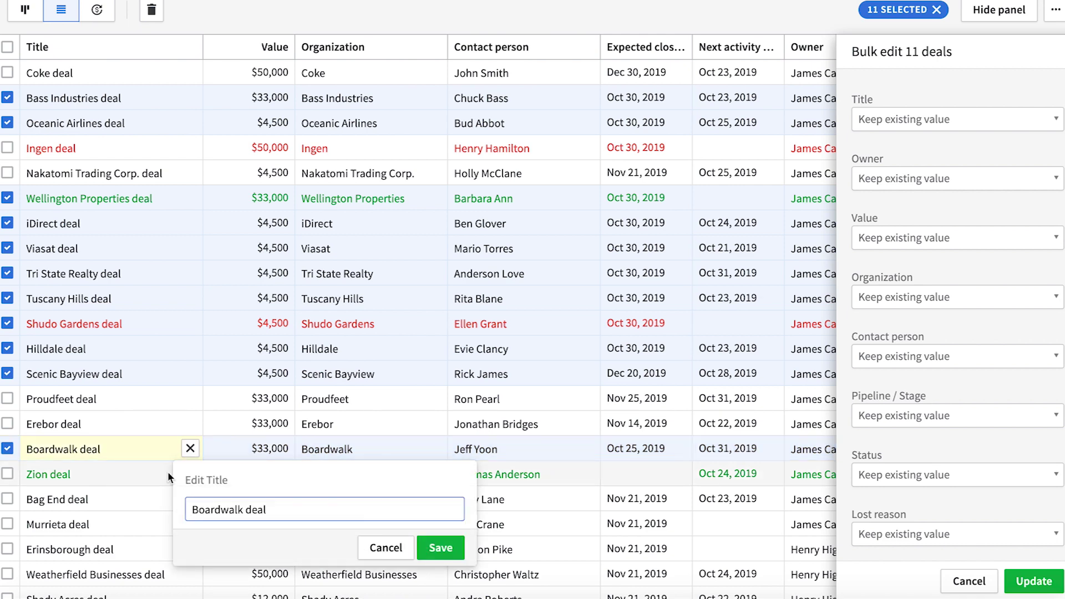
pyautogui.click(396, 548)
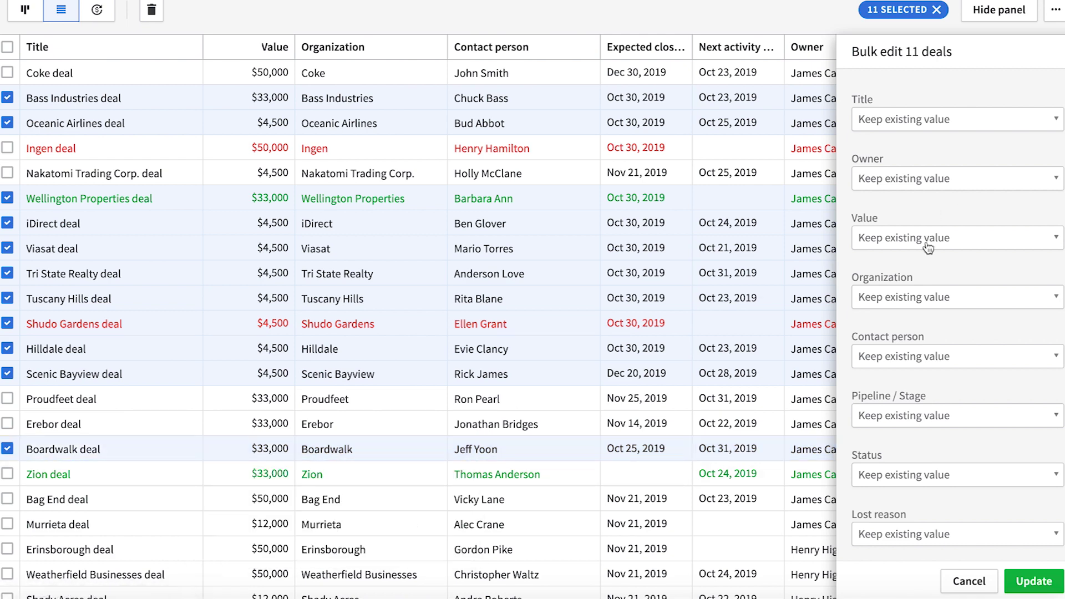
# Step: In Bulk edit, replace the Visible to value with Entire company and update the deals
pyautogui.scroll(-5, 920, 280)
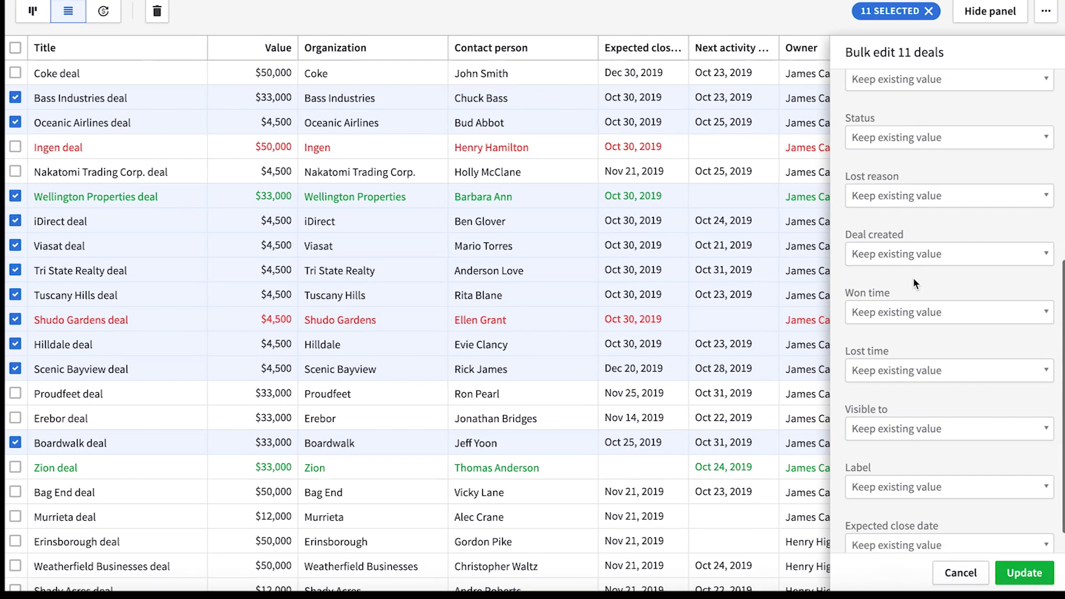
pyautogui.scroll(-1, 916, 283)
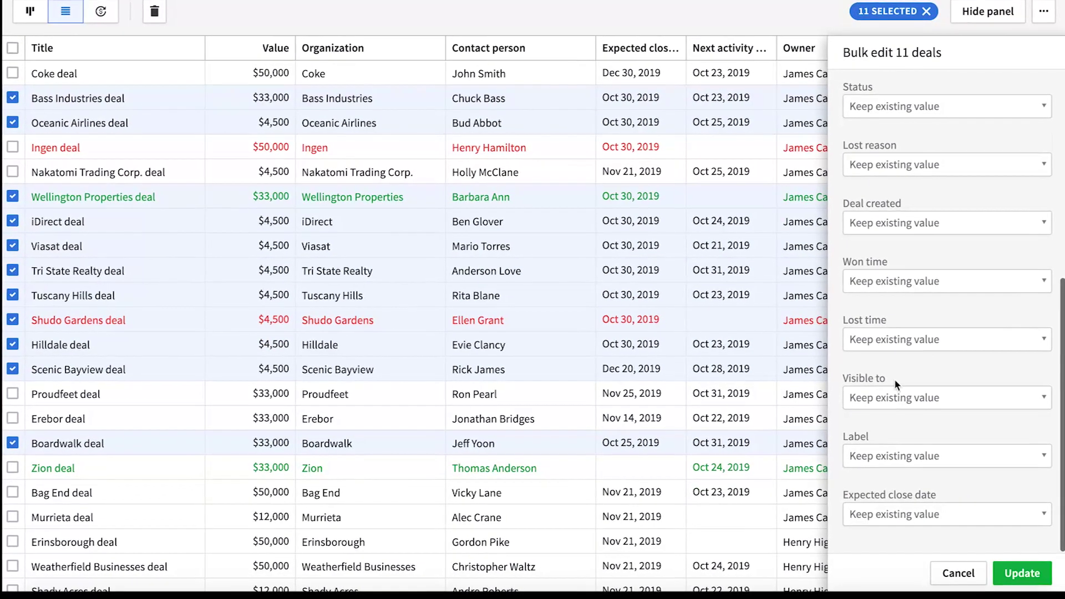
pyautogui.click(902, 409)
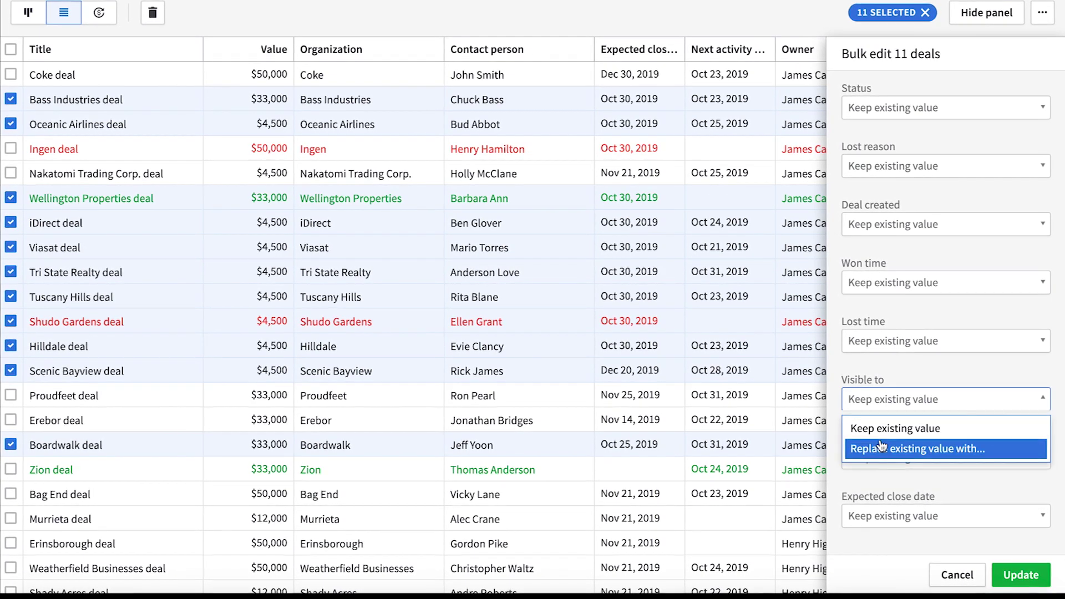
pyautogui.click(898, 447)
pyautogui.click(879, 434)
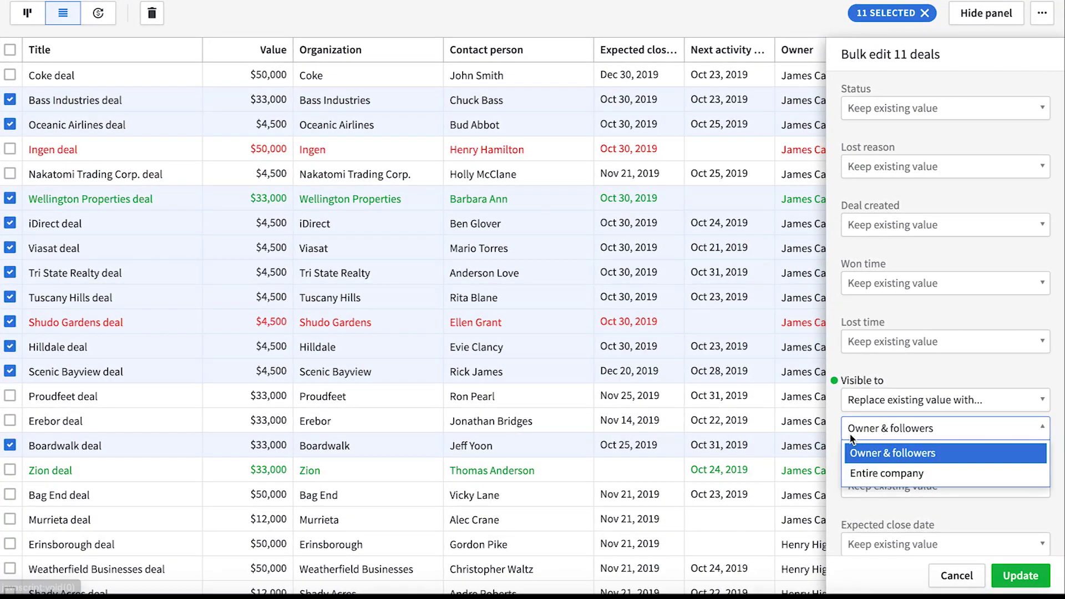
pyautogui.click(870, 471)
pyautogui.click(1003, 576)
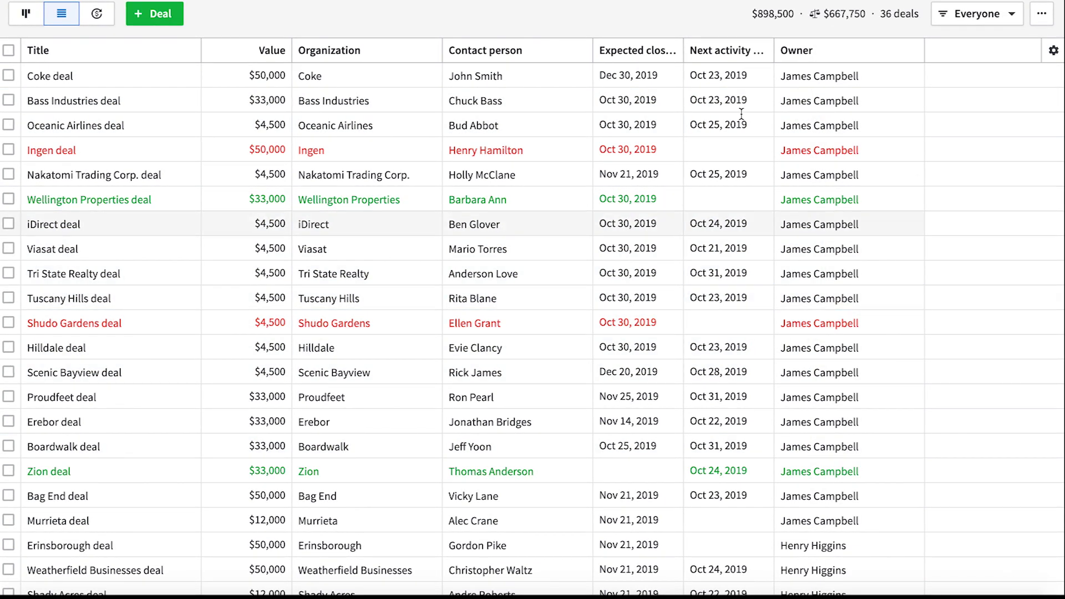
# Step: Add the person Job title and Email and organization Address columns to the deals list
pyautogui.click(1053, 51)
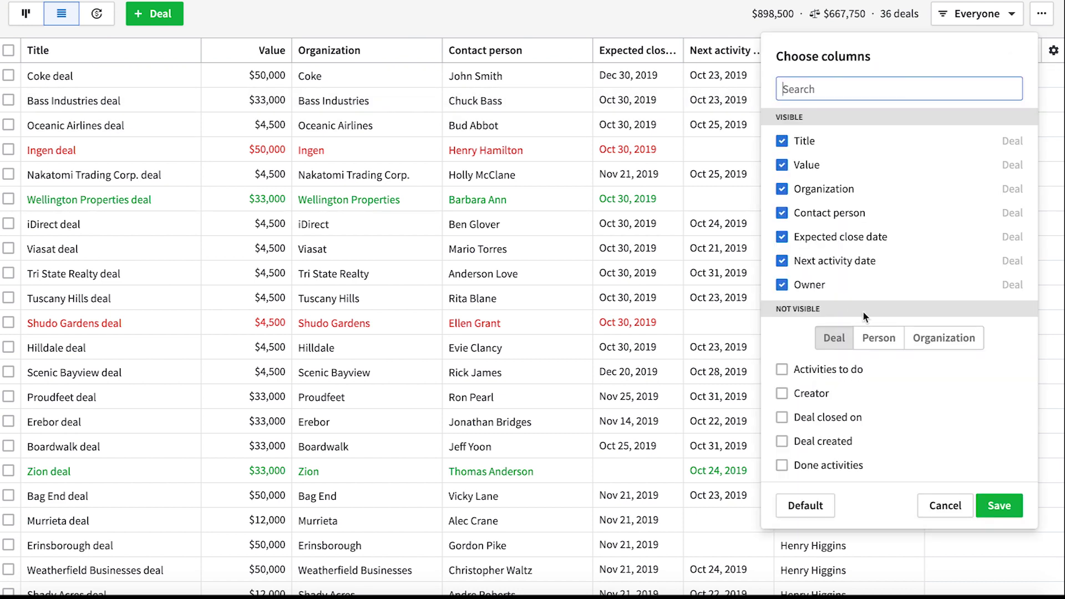
pyautogui.scroll(-7, 828, 427)
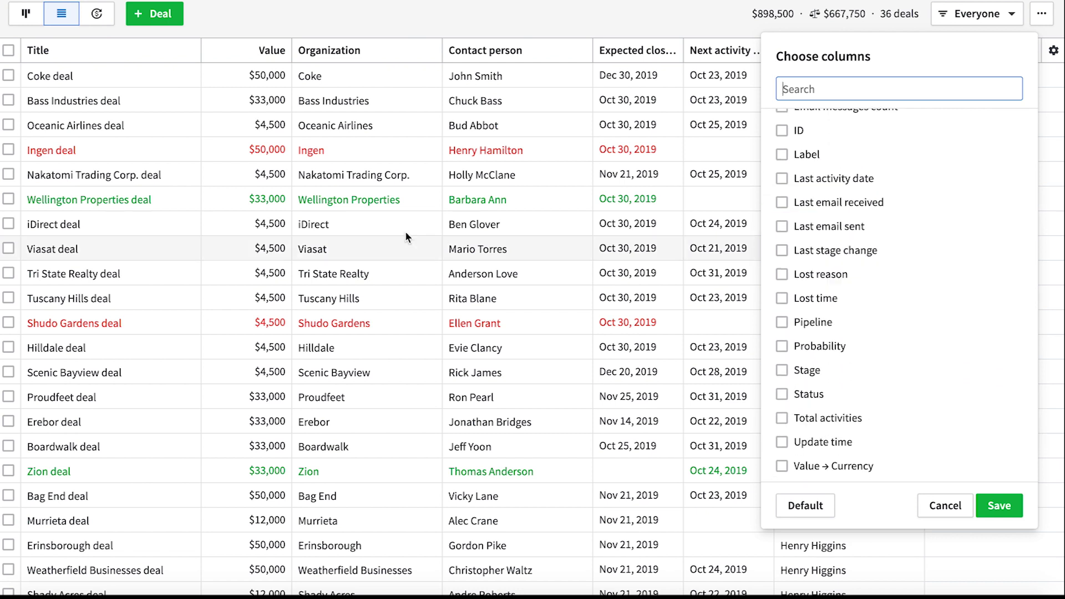
pyautogui.scroll(5, 924, 248)
pyautogui.click(879, 231)
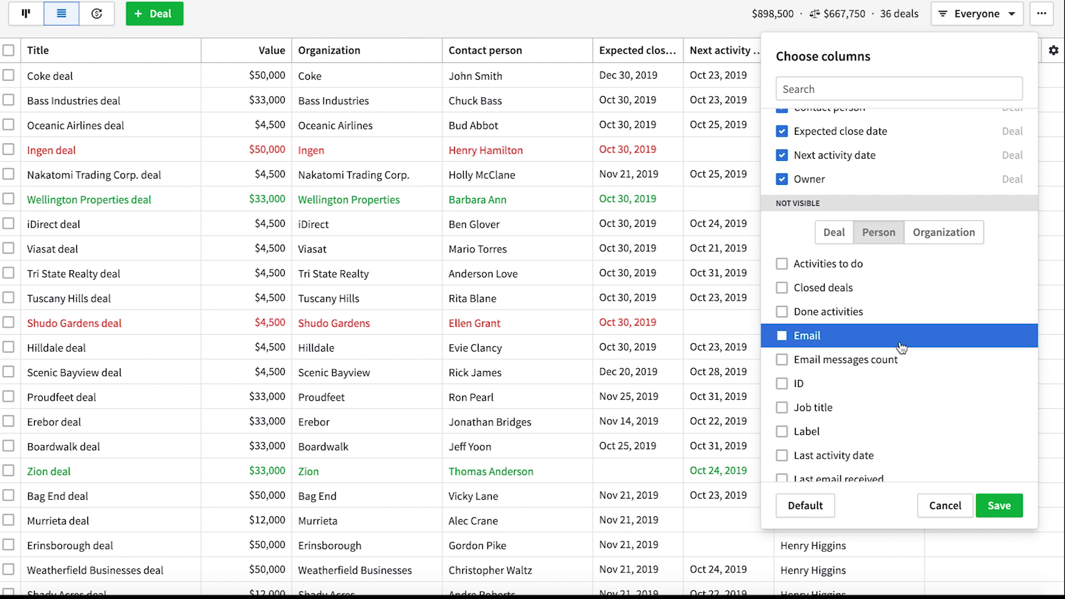
pyautogui.scroll(-5, 888, 341)
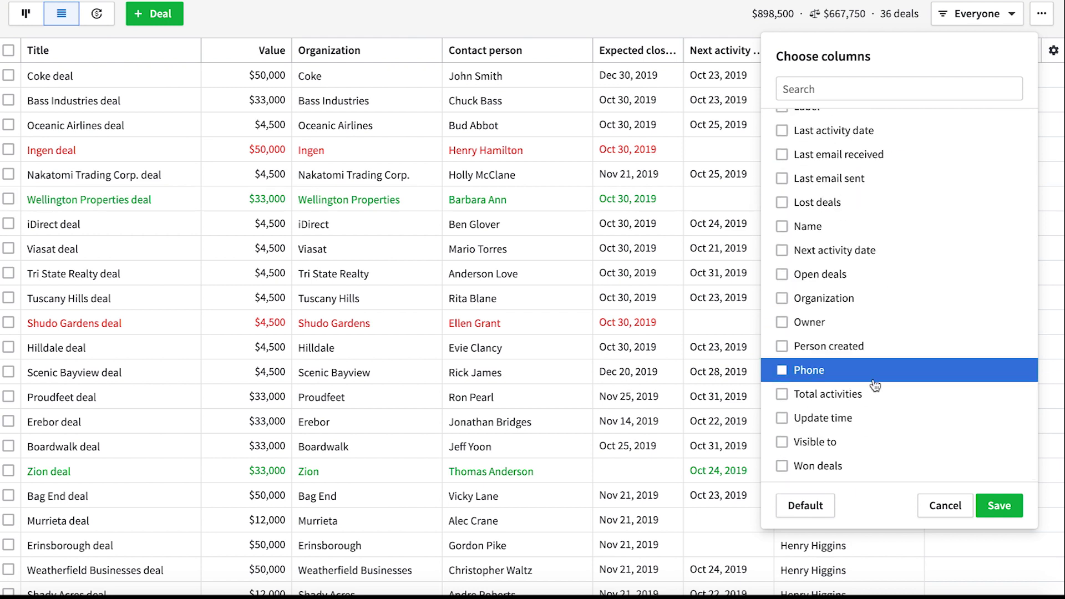
pyautogui.scroll(3, 873, 385)
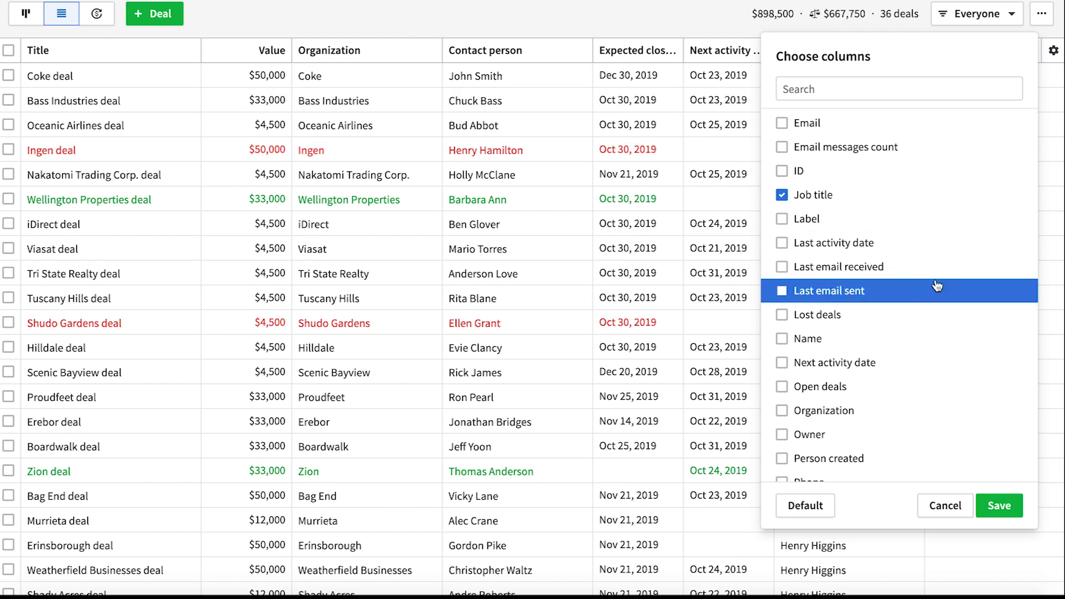
pyautogui.scroll(3, 902, 264)
pyautogui.click(783, 206)
pyautogui.scroll(3, 916, 239)
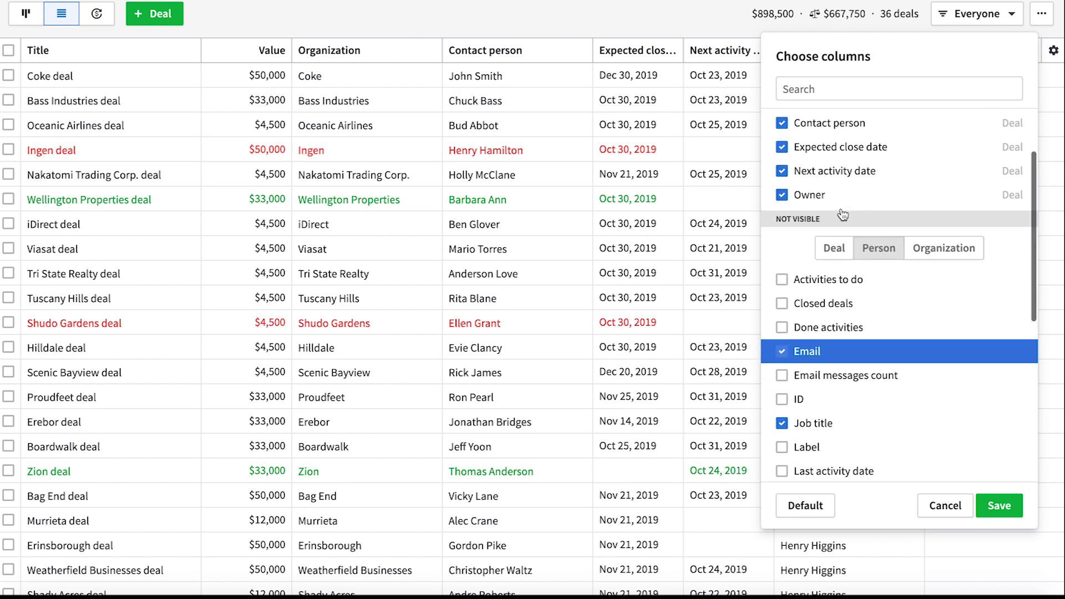
pyautogui.click(930, 254)
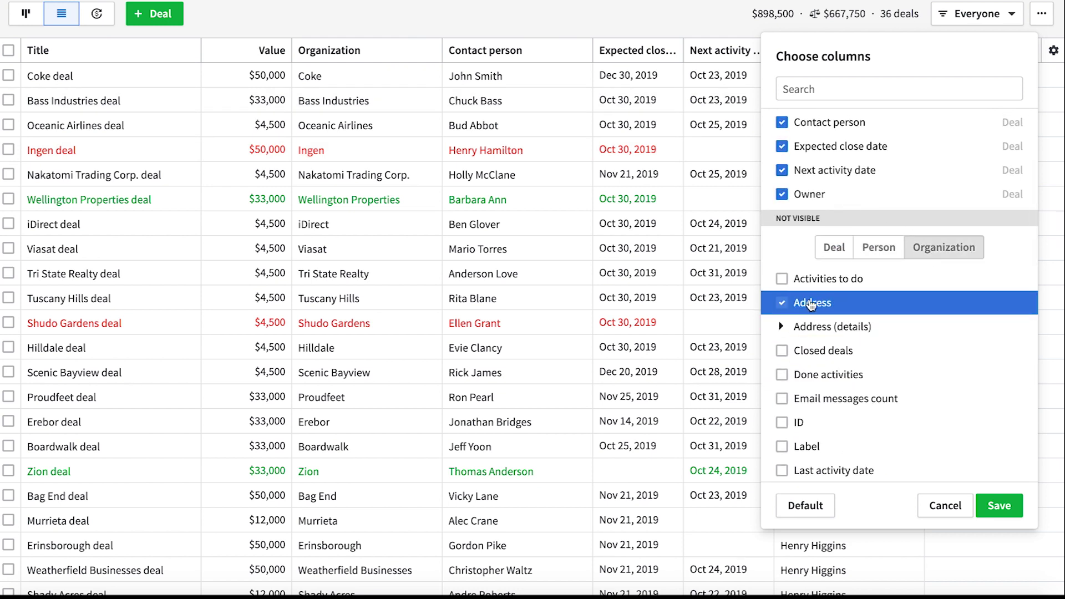
pyautogui.click(992, 503)
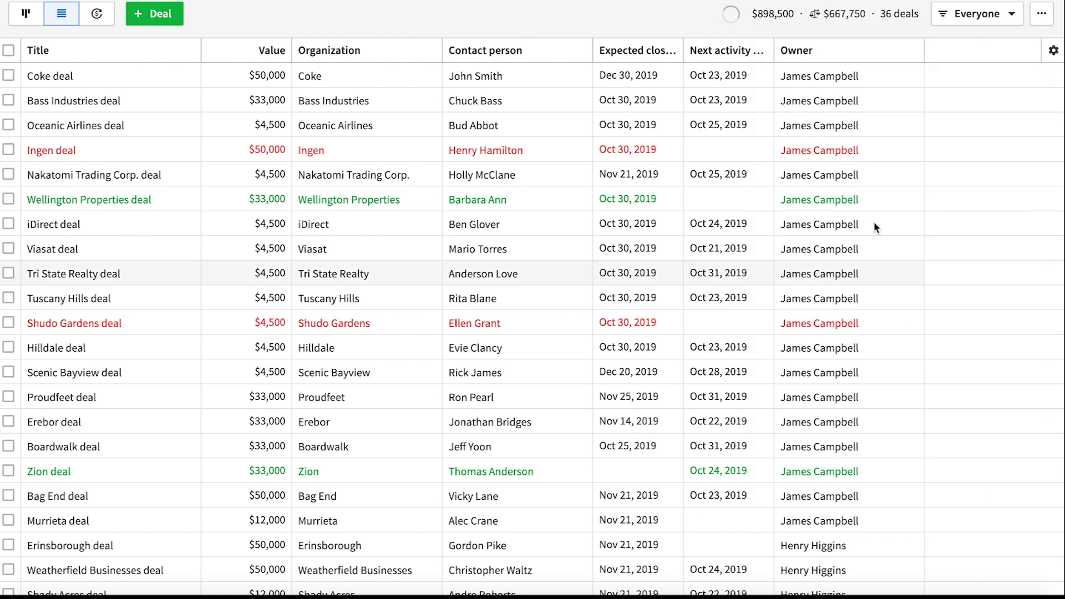
# Step: Move the Email column after Next activity date and widen Next activity date to show full dates
pyautogui.hscroll(8, 874, 222)
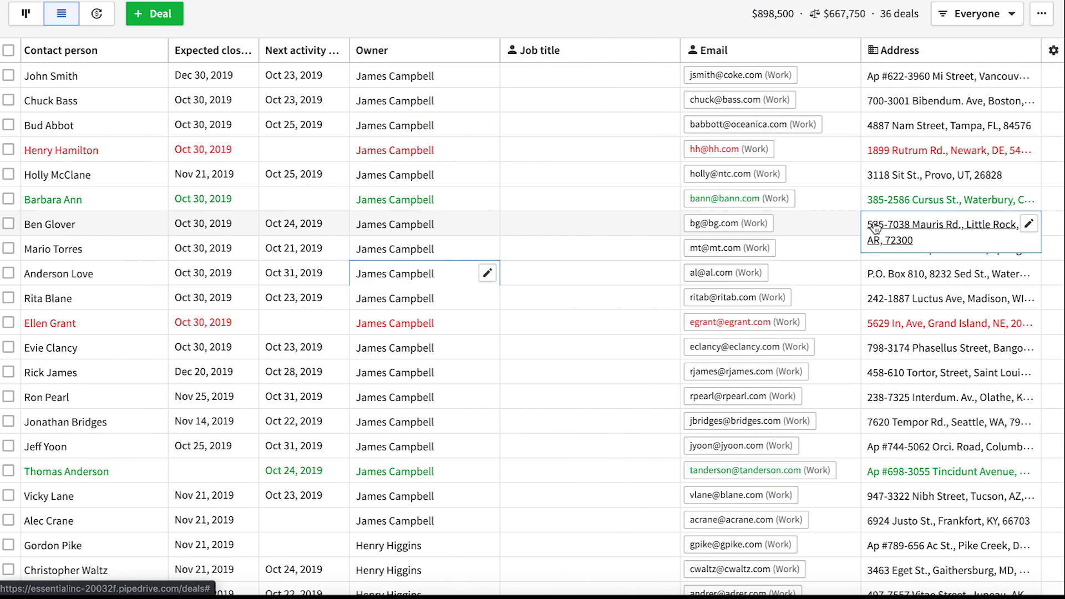
pyautogui.scroll(-5, 566, 304)
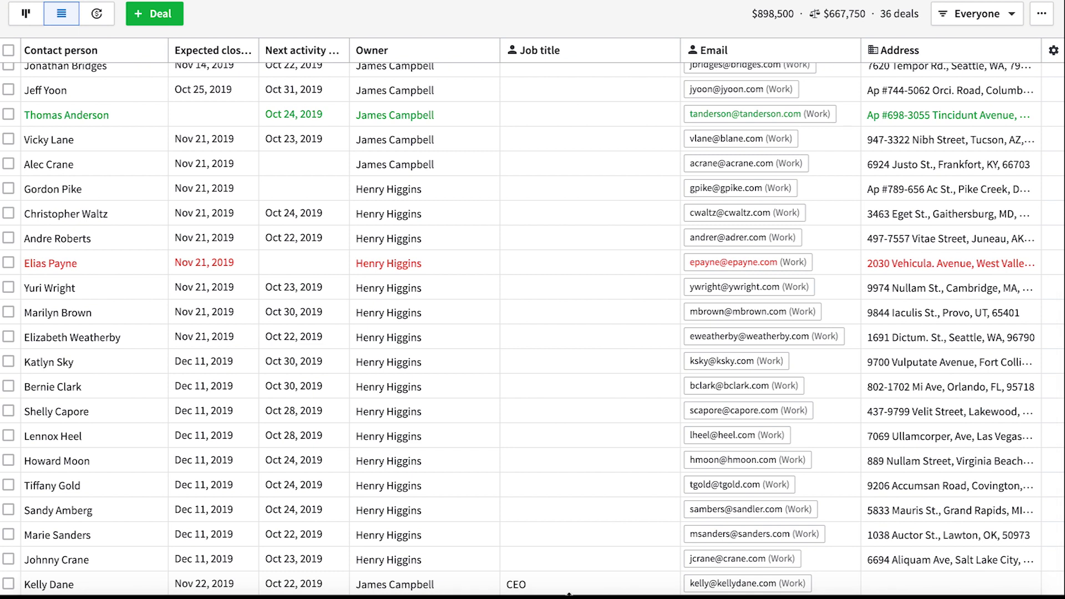
pyautogui.scroll(5, 560, 574)
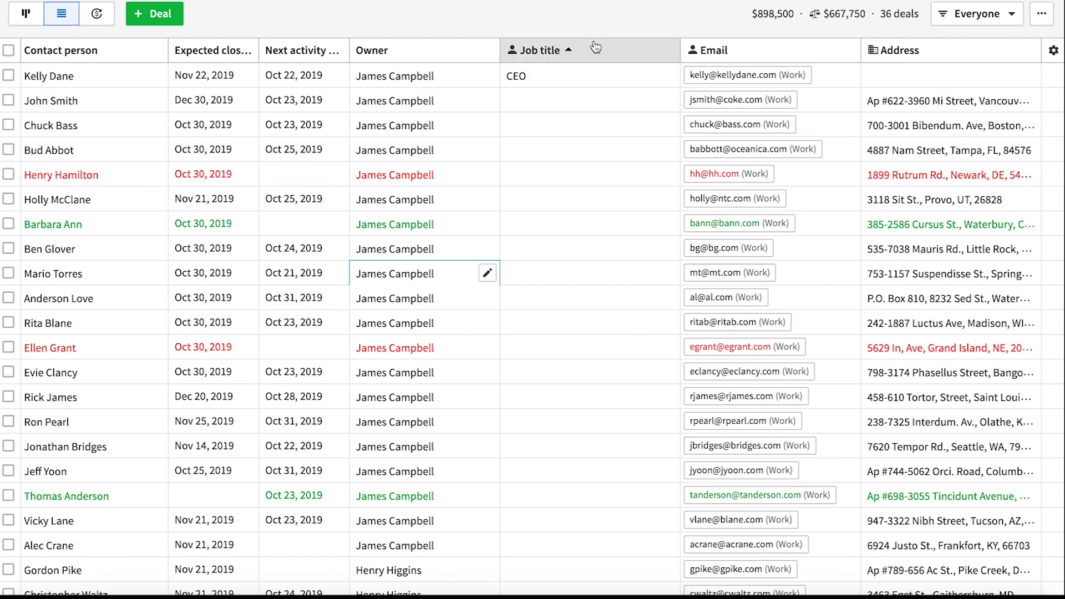
pyautogui.moveTo(441, 70); pyautogui.dragTo(345, 87)
pyautogui.hscroll(-3, 523, 48)
pyautogui.moveTo(523, 48); pyautogui.dragTo(348, 51)
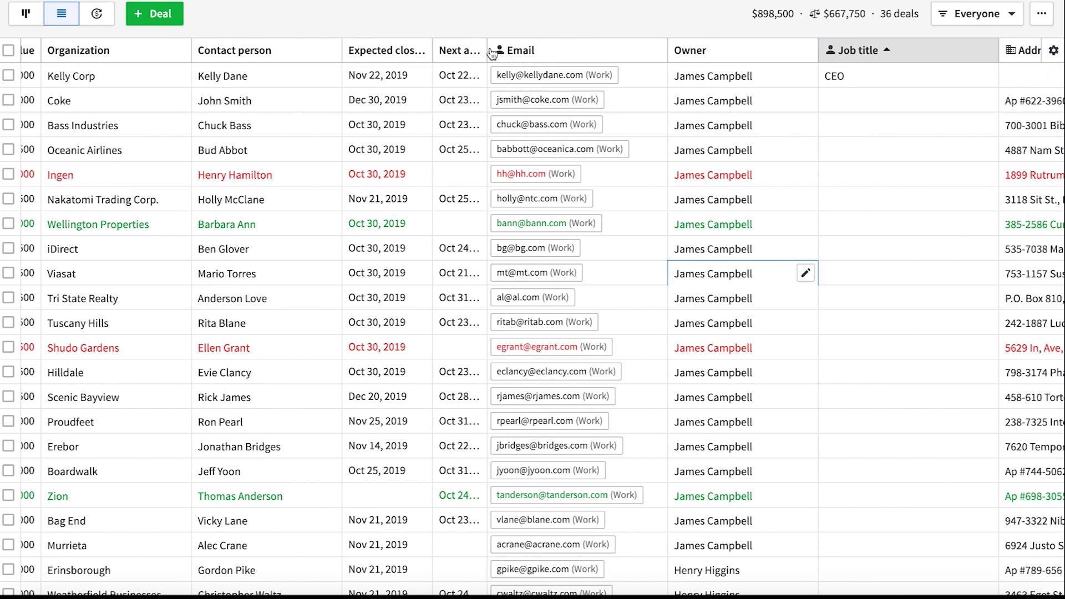
pyautogui.moveTo(488, 50); pyautogui.dragTo(607, 48)
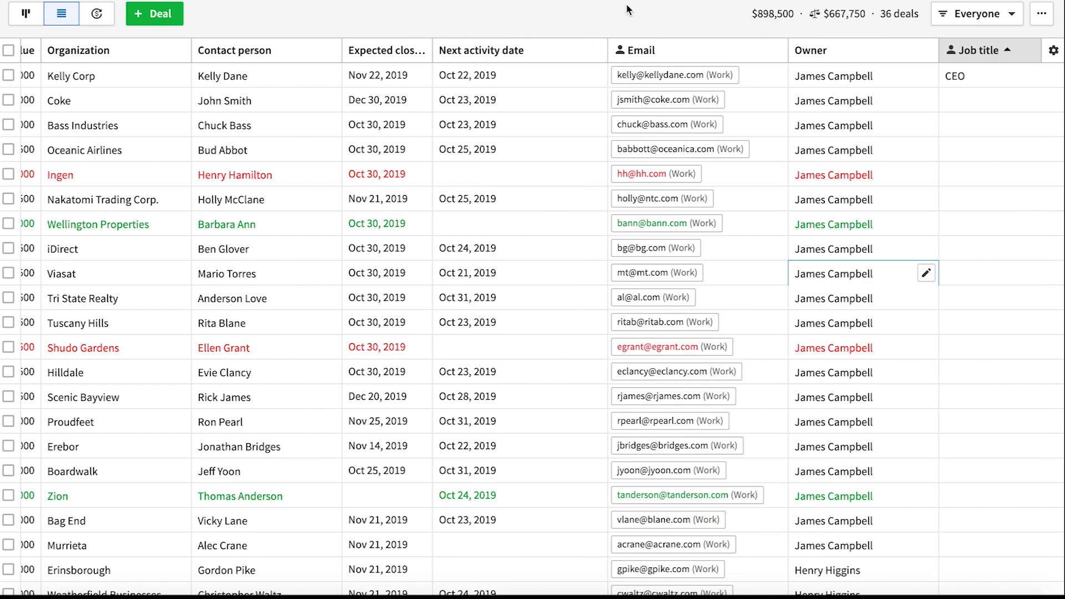
pyautogui.click(976, 17)
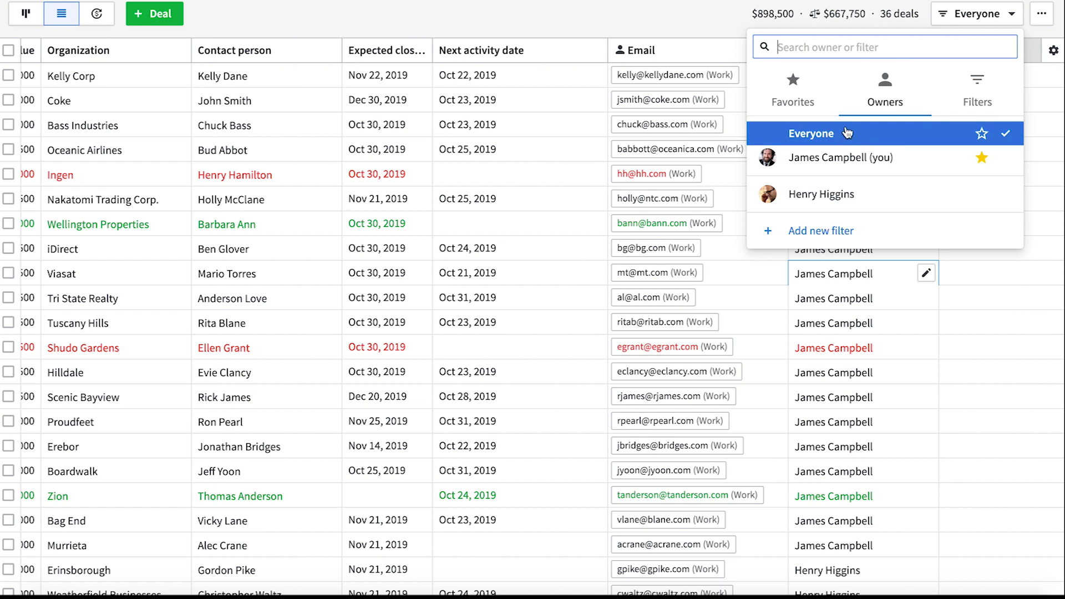
pyautogui.click(843, 161)
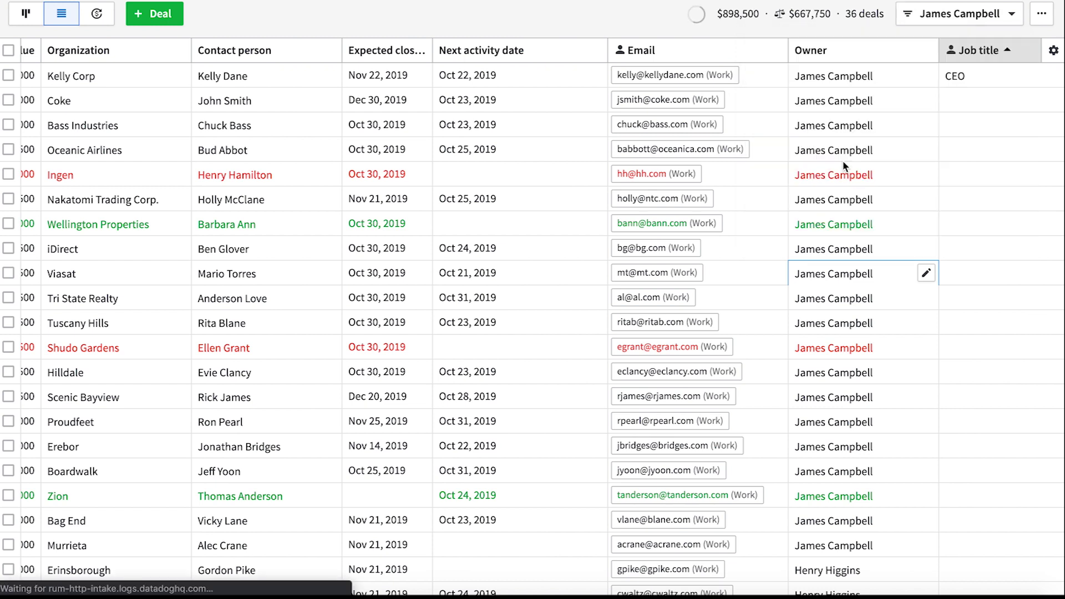
pyautogui.click(25, 17)
pyautogui.click(982, 14)
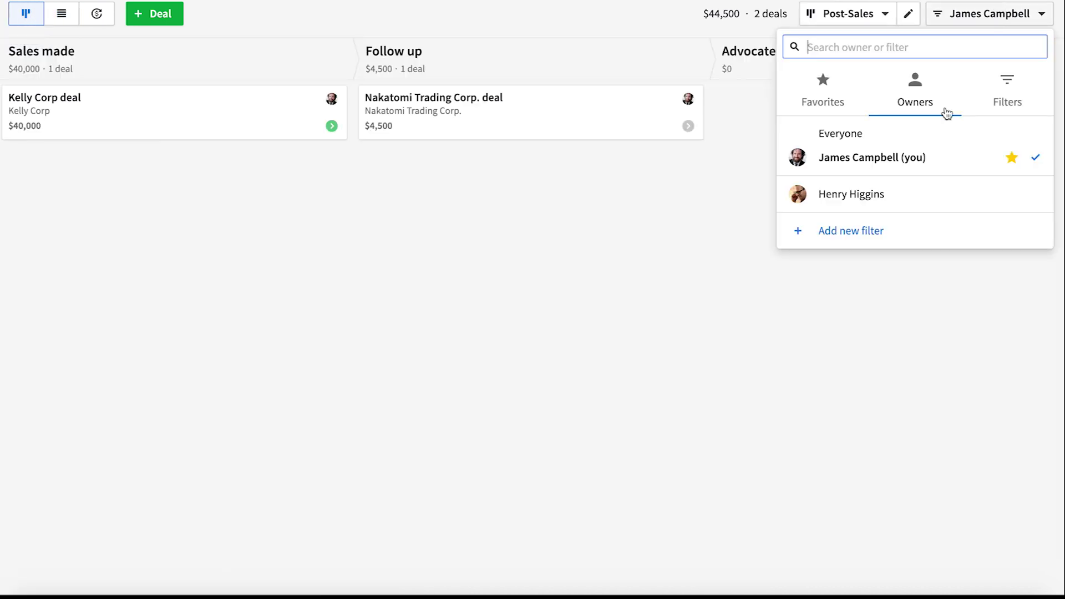
pyautogui.click(879, 195)
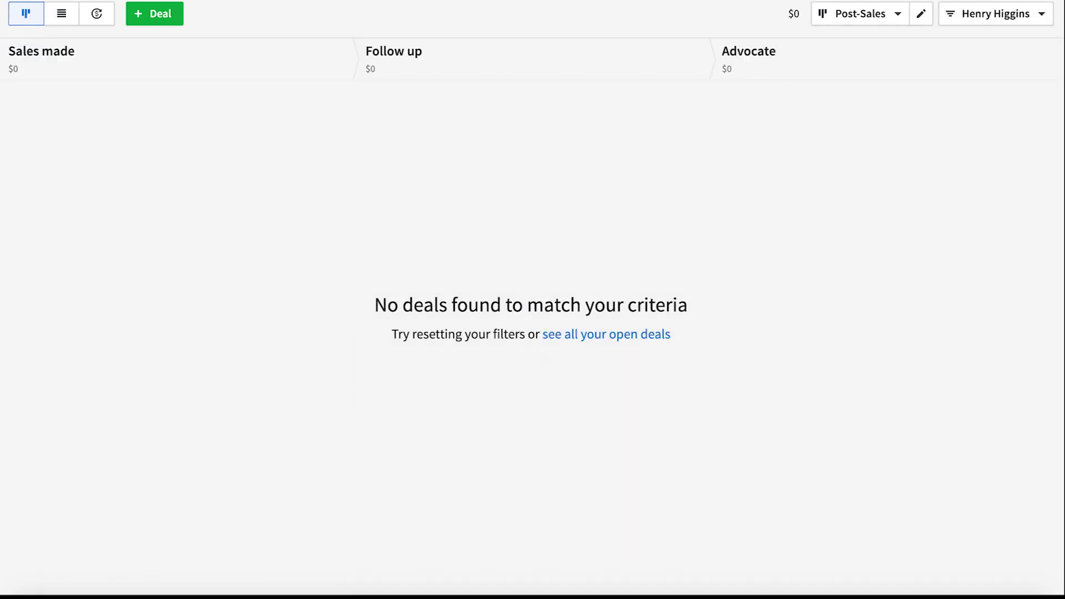
pyautogui.click(896, 12)
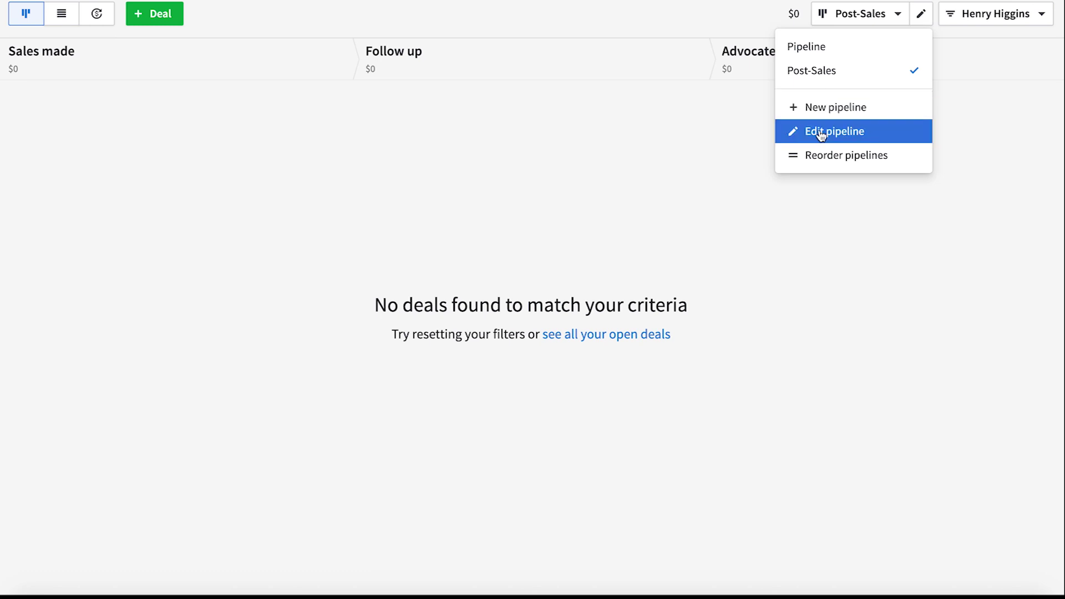
pyautogui.click(819, 49)
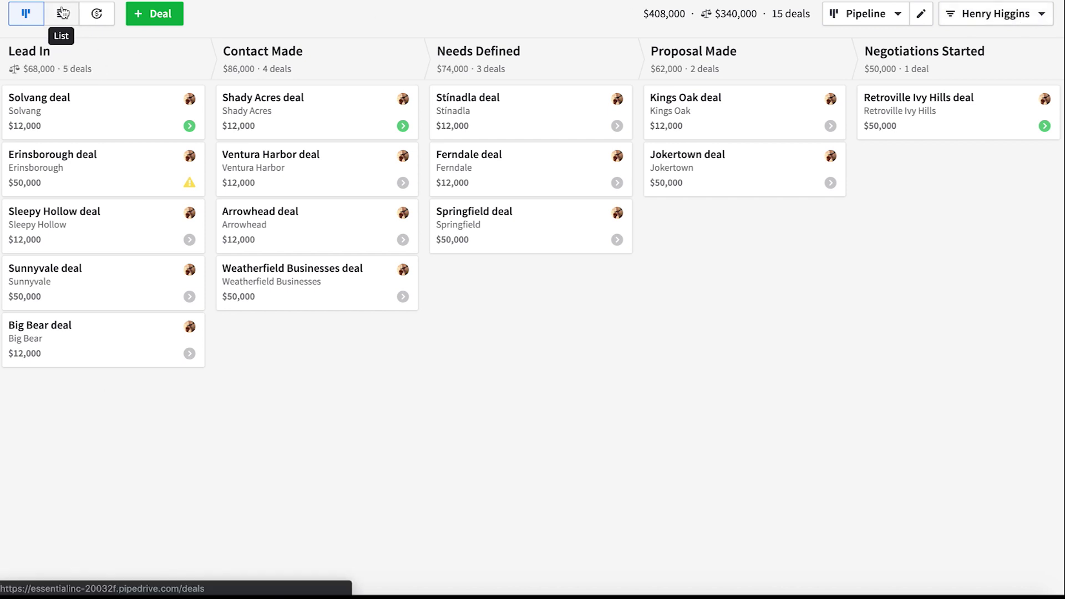
# Step: Return to the deals list and show the saved deal filters
pyautogui.click(61, 13)
pyautogui.click(1005, 17)
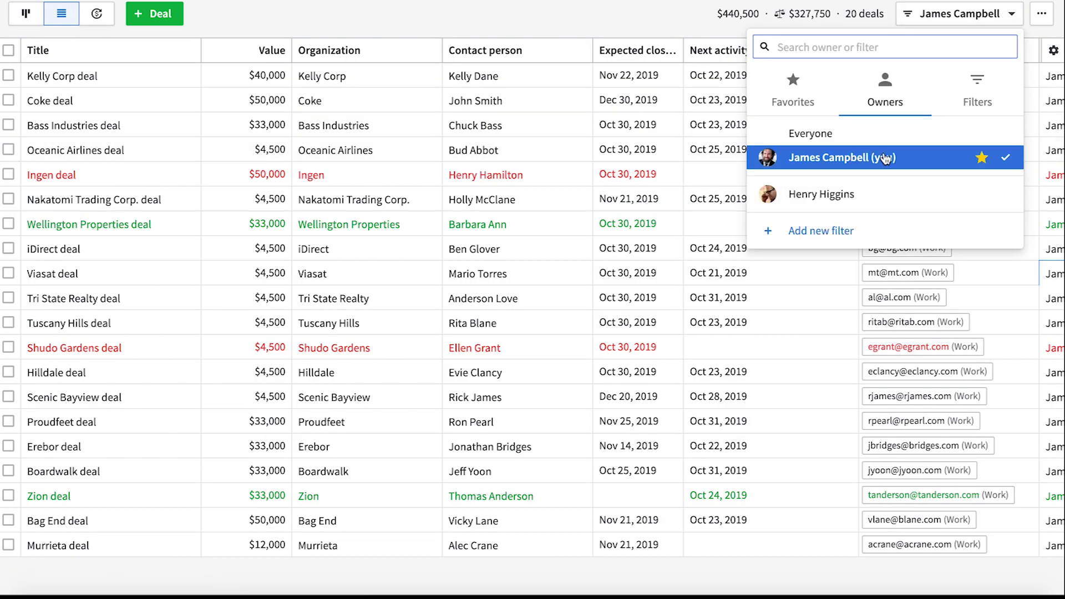
pyautogui.click(988, 105)
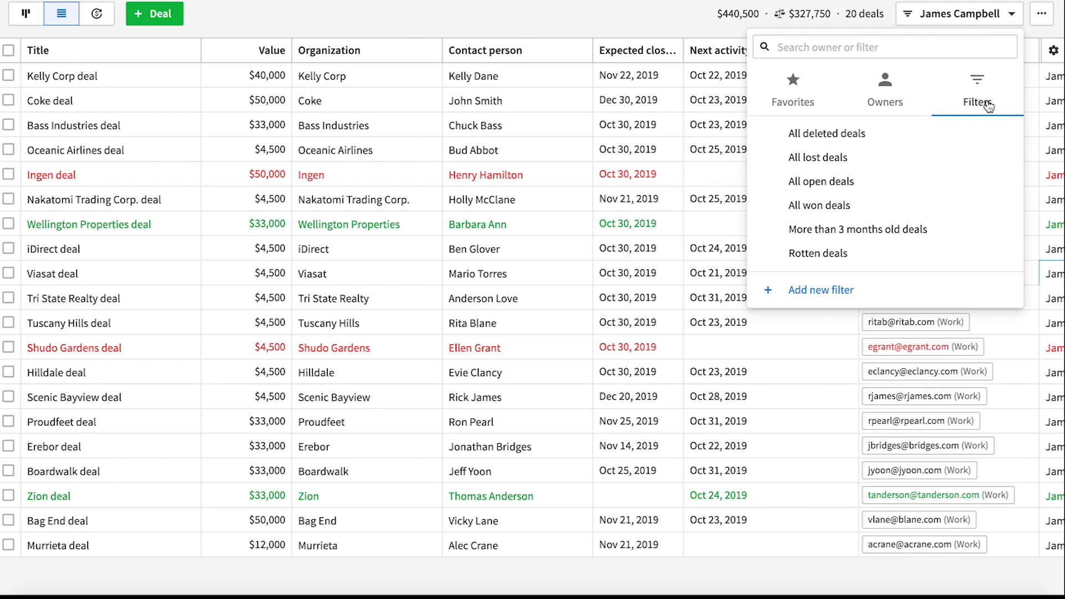
# Step: Start a new deal filter with a Deal Status is Open condition
pyautogui.click(847, 288)
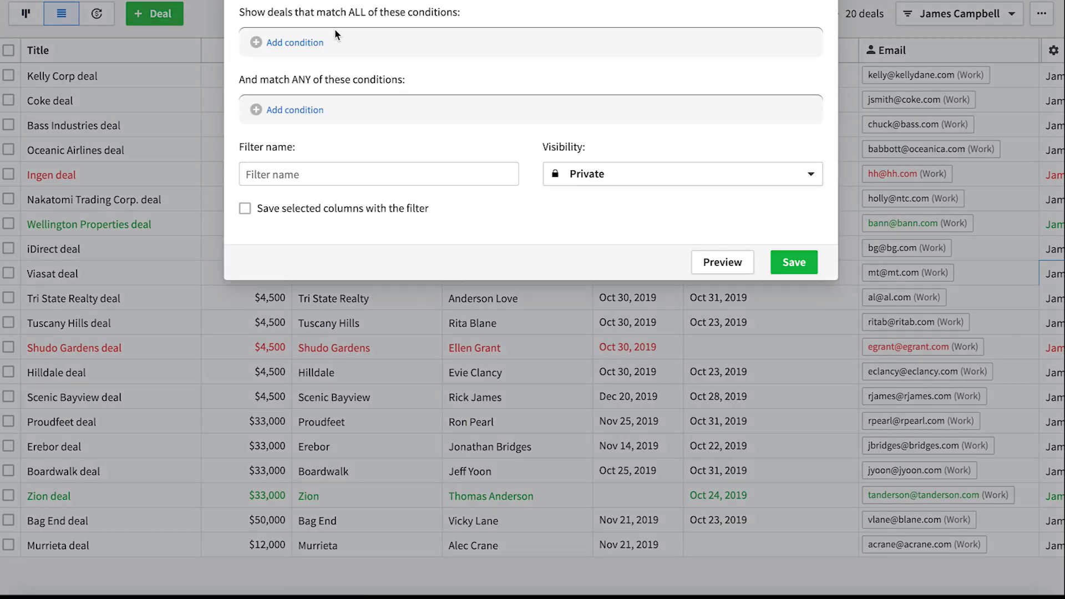
pyautogui.click(287, 43)
pyautogui.click(343, 55)
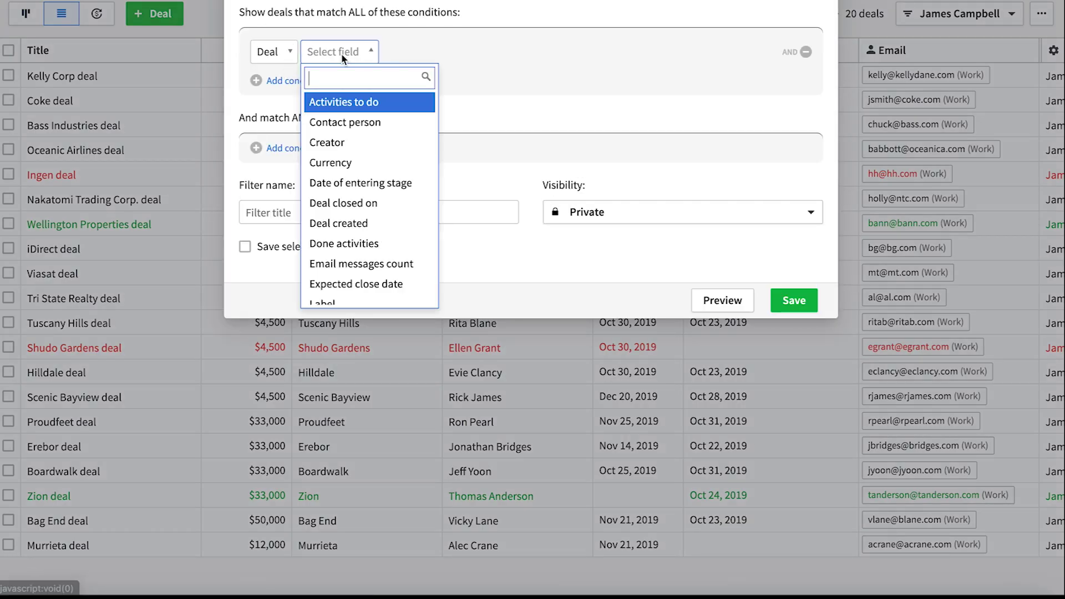
pyautogui.scroll(-8, 356, 222)
pyautogui.click(342, 200)
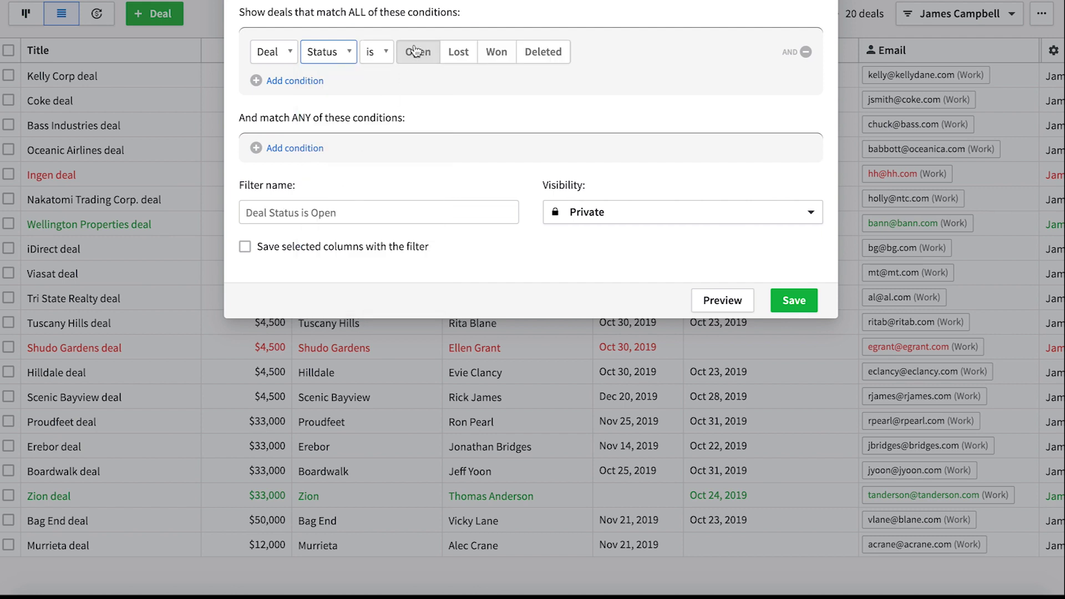
# Step: Add a second condition requiring the Person Email to be not empty
pyautogui.click(291, 82)
pyautogui.click(341, 89)
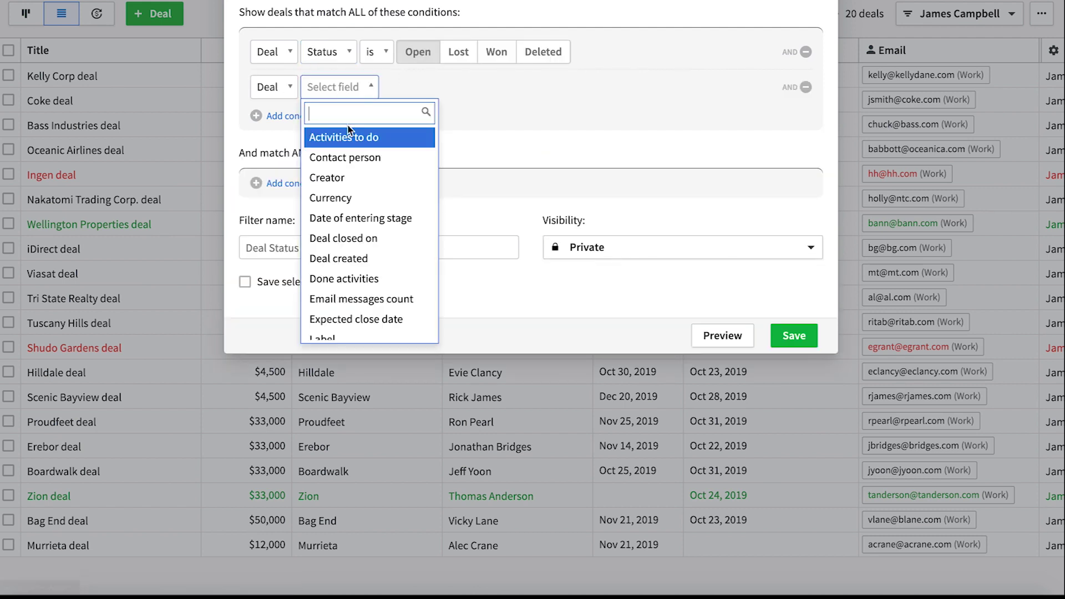
pyautogui.click(267, 91)
pyautogui.click(267, 91)
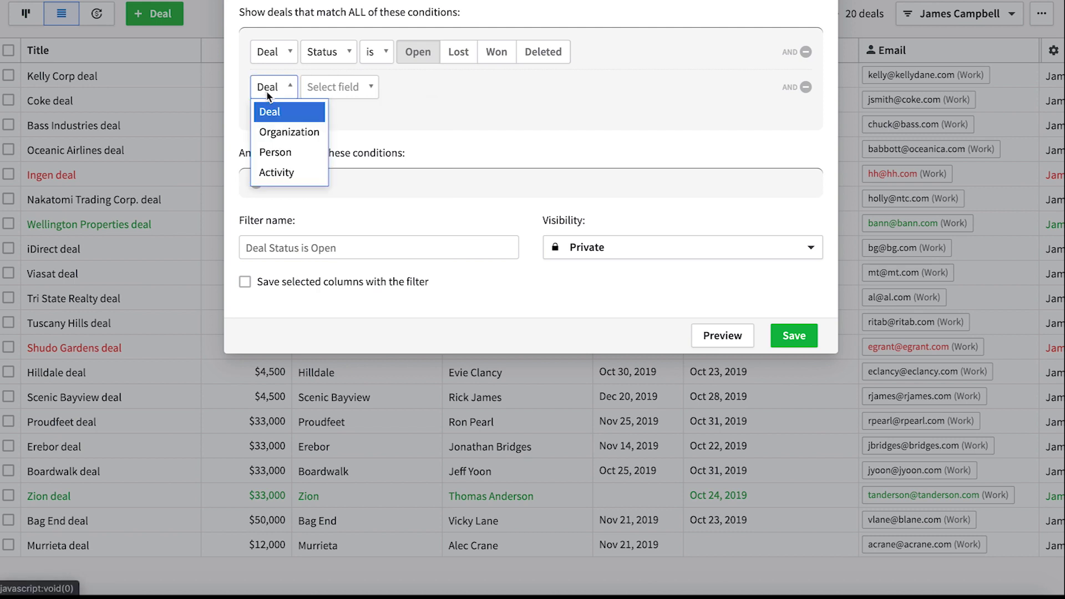
pyautogui.click(275, 152)
pyautogui.click(338, 86)
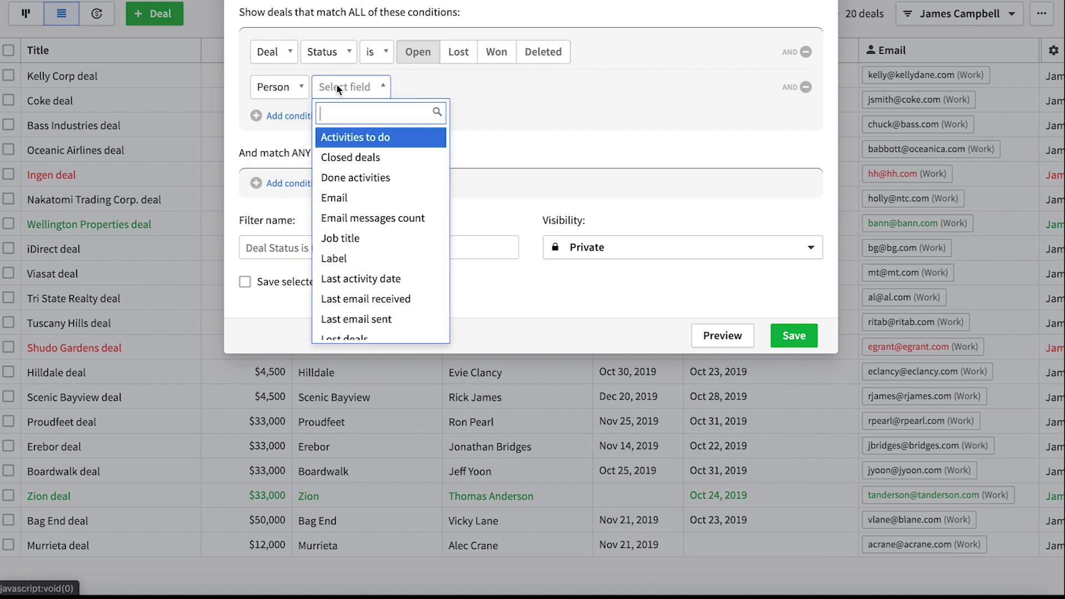
pyautogui.click(350, 198)
pyautogui.click(387, 90)
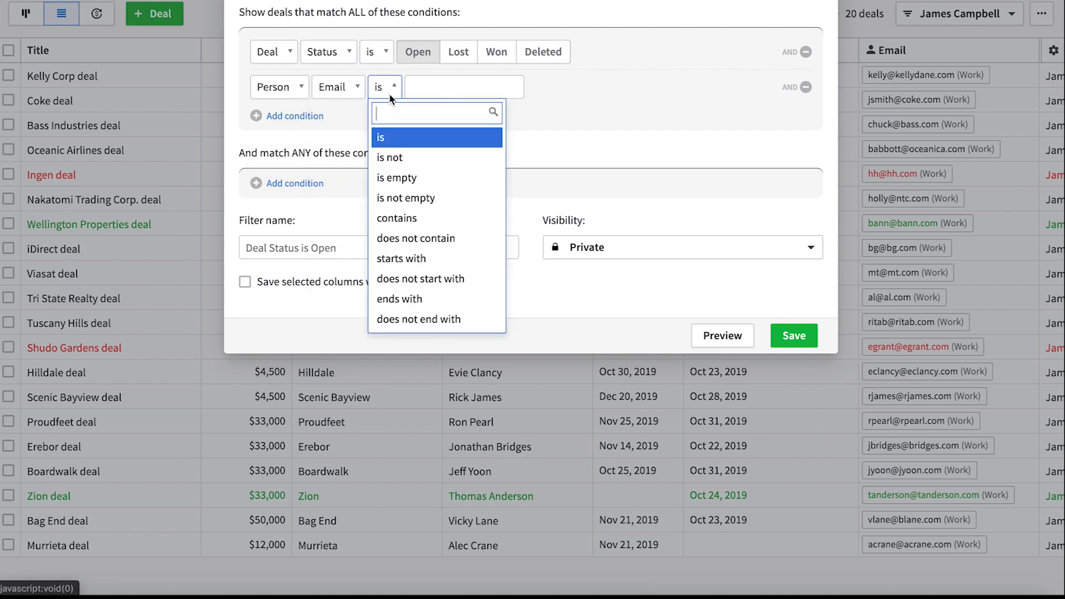
pyautogui.click(399, 198)
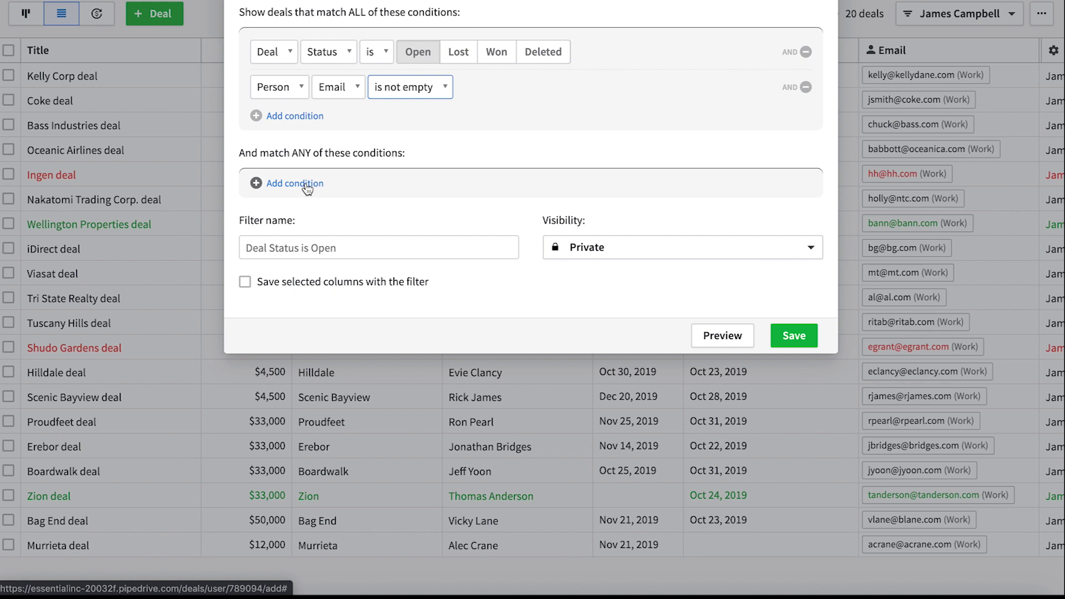
# Step: Name the filter 'Open deals with email', save its columns, share it company-wide, and apply it
pyautogui.click(332, 251)
pyautogui.write('Open deals with email')
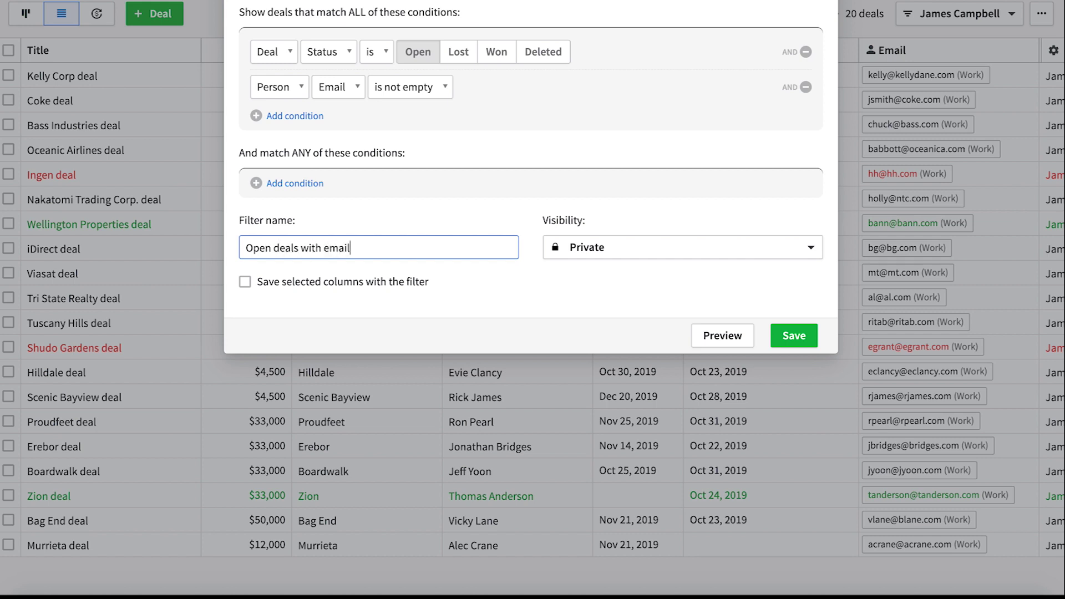
pyautogui.click(245, 283)
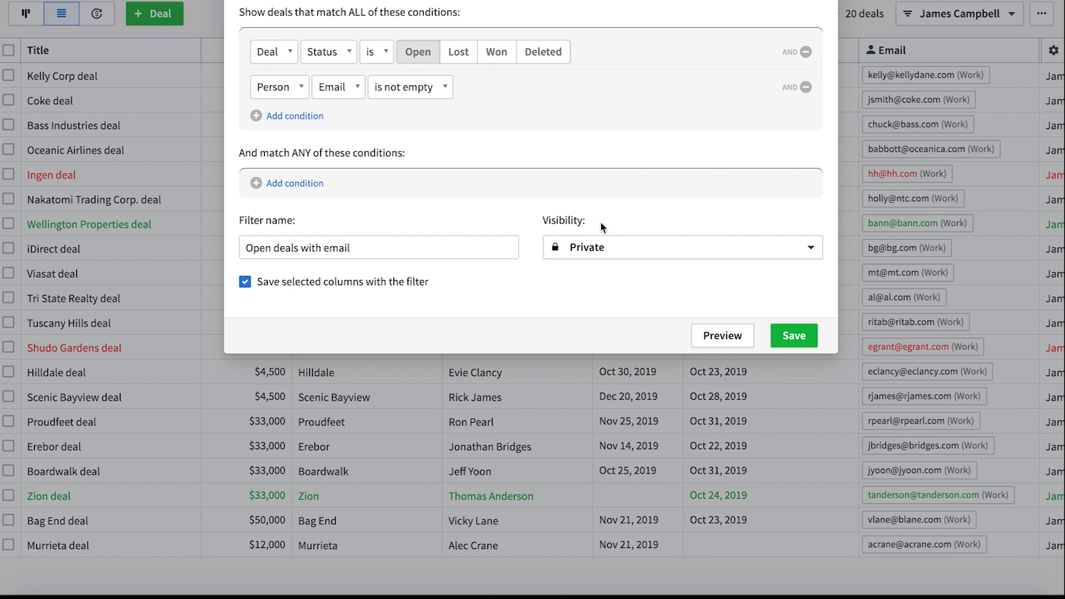
pyautogui.click(598, 248)
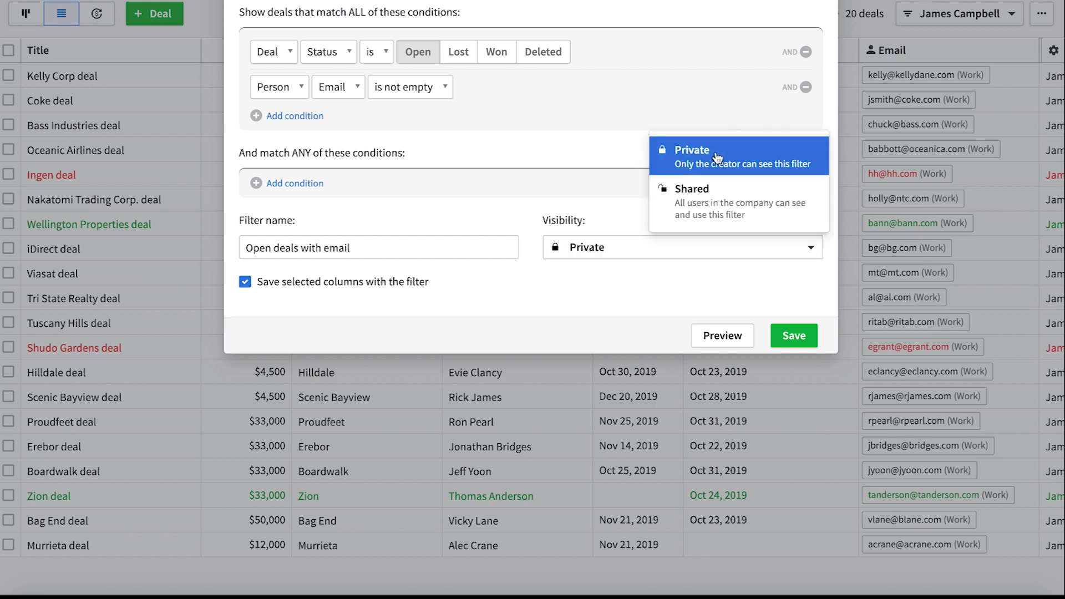
pyautogui.click(713, 191)
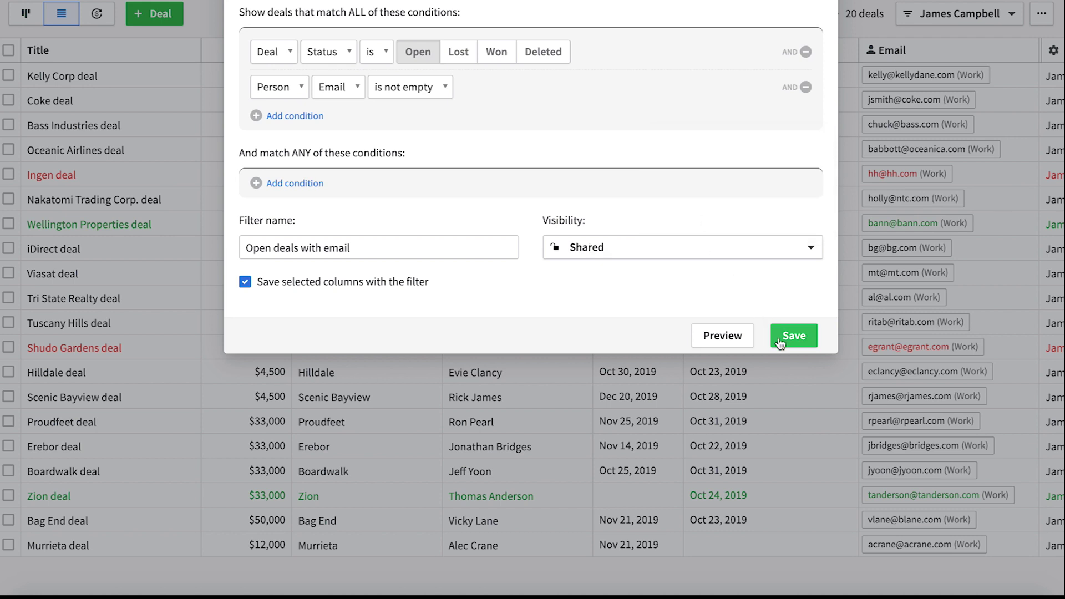
pyautogui.click(793, 337)
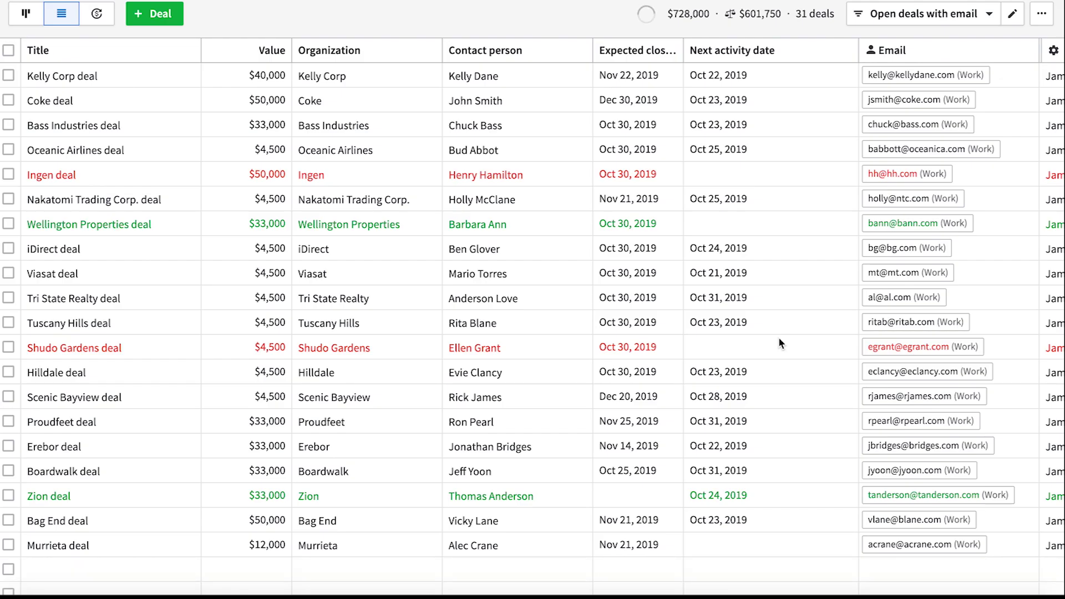
# Step: Export the filtered deal results, then show the deals as a monthly forecast by close month
pyautogui.scroll(-5, 778, 338)
pyautogui.scroll(5, 778, 337)
pyautogui.scroll(-2, 768, 128)
pyautogui.scroll(2, 768, 129)
pyautogui.click(1042, 15)
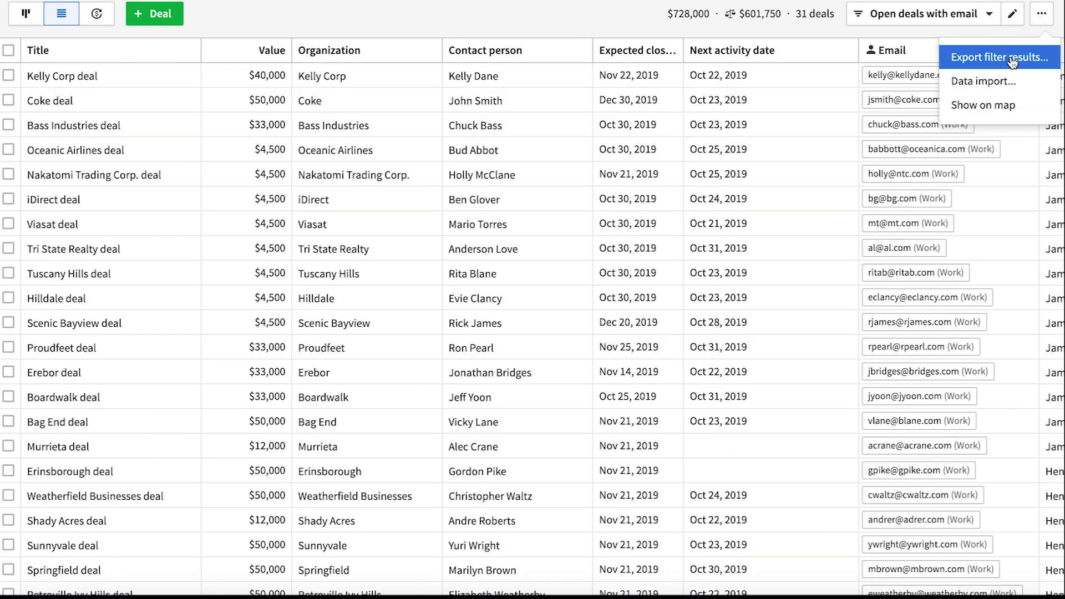
pyautogui.click(1024, 60)
pyautogui.click(669, 104)
pyautogui.click(695, 2)
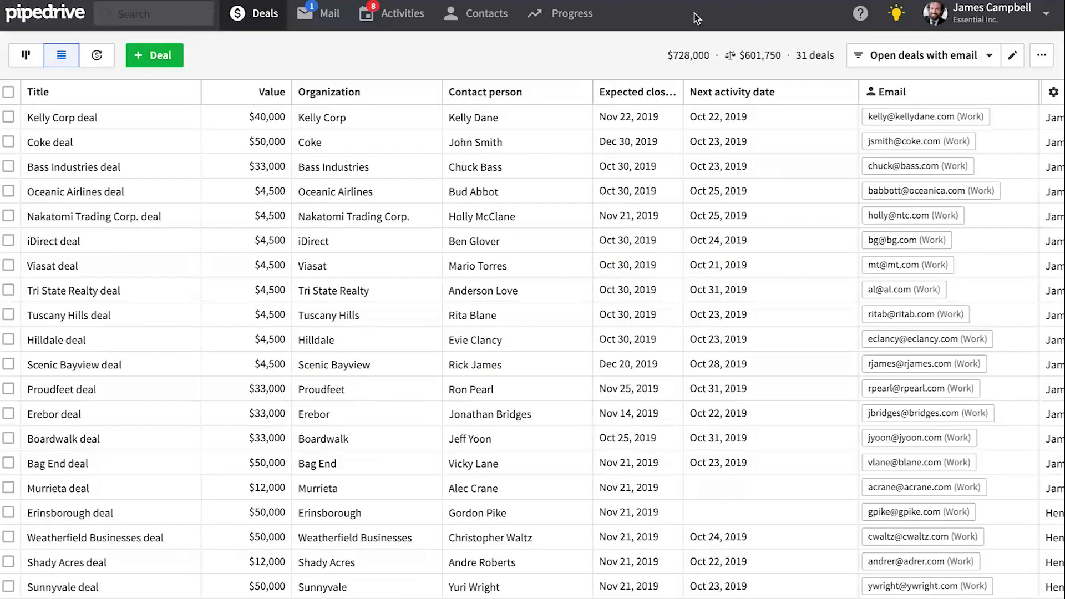
pyautogui.click(21, 63)
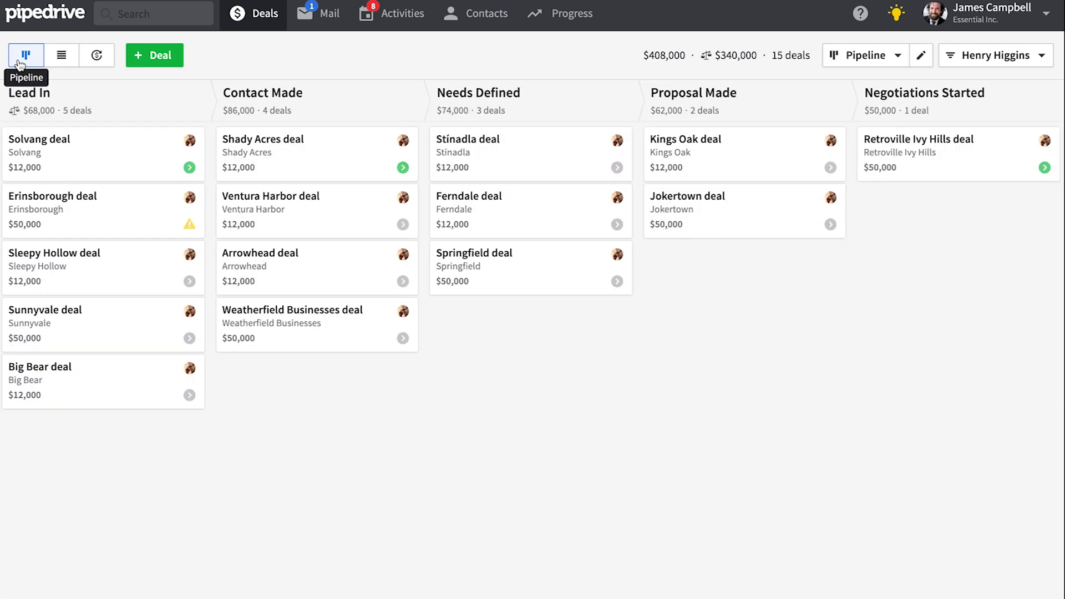
pyautogui.click(104, 60)
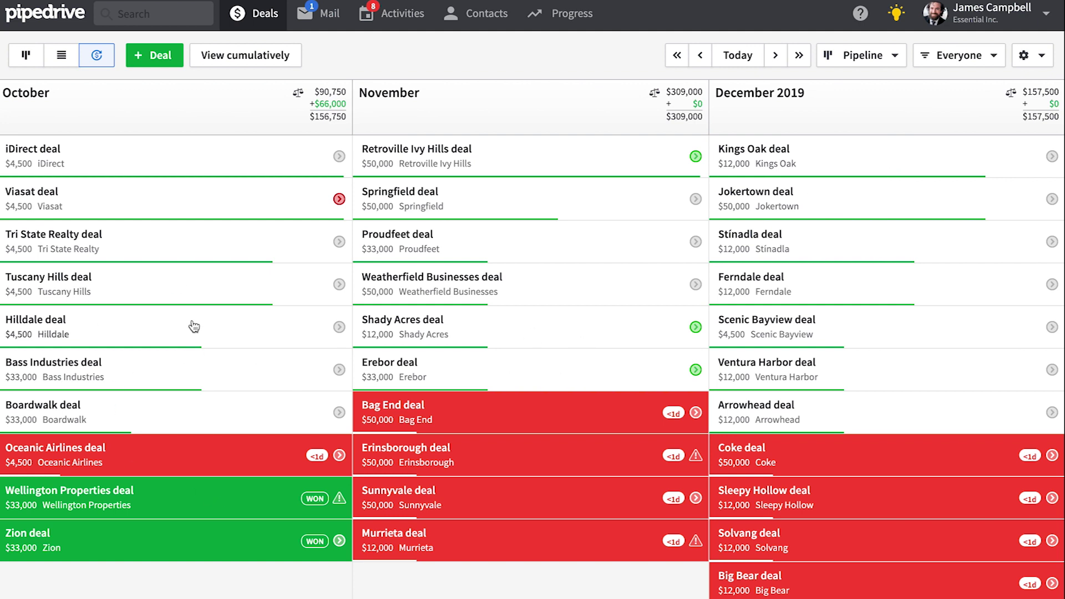
# Step: Clear the Hilldale deal's expected close date and save it
pyautogui.click(287, 327)
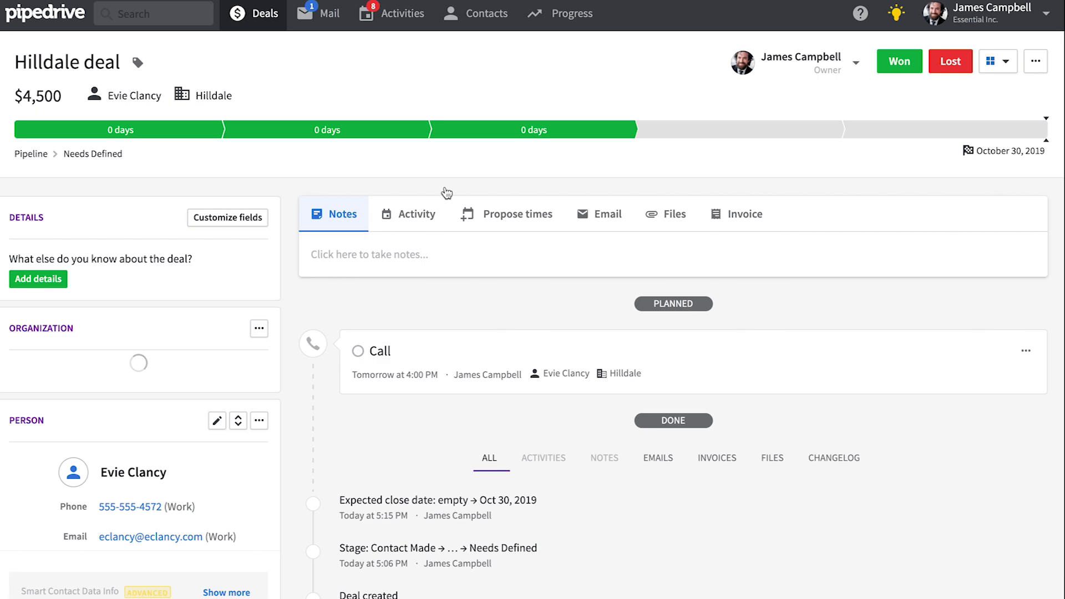
pyautogui.click(1033, 158)
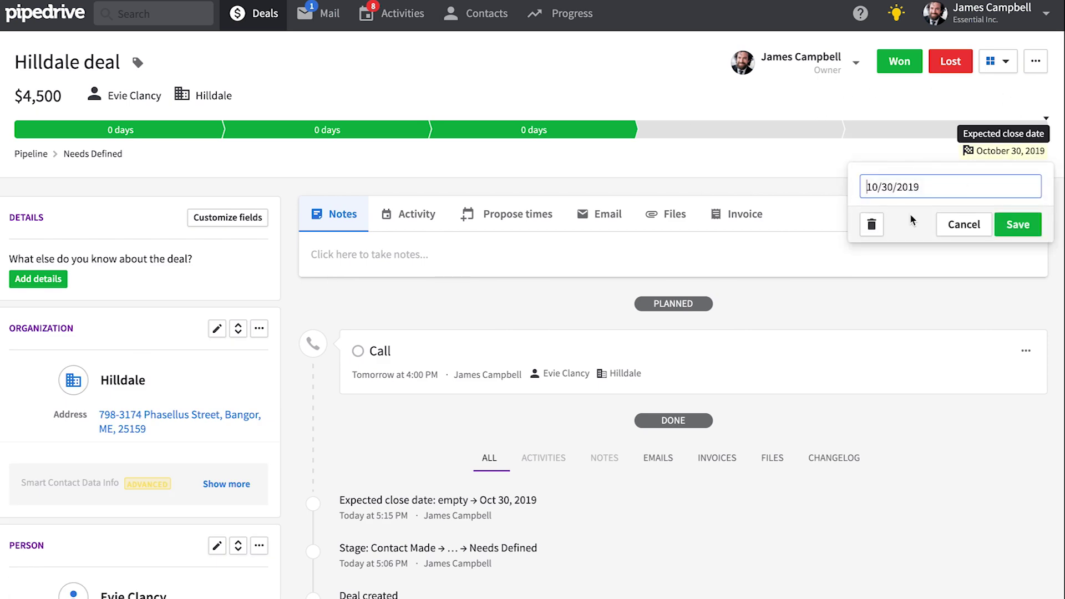
pyautogui.click(875, 228)
pyautogui.click(1015, 227)
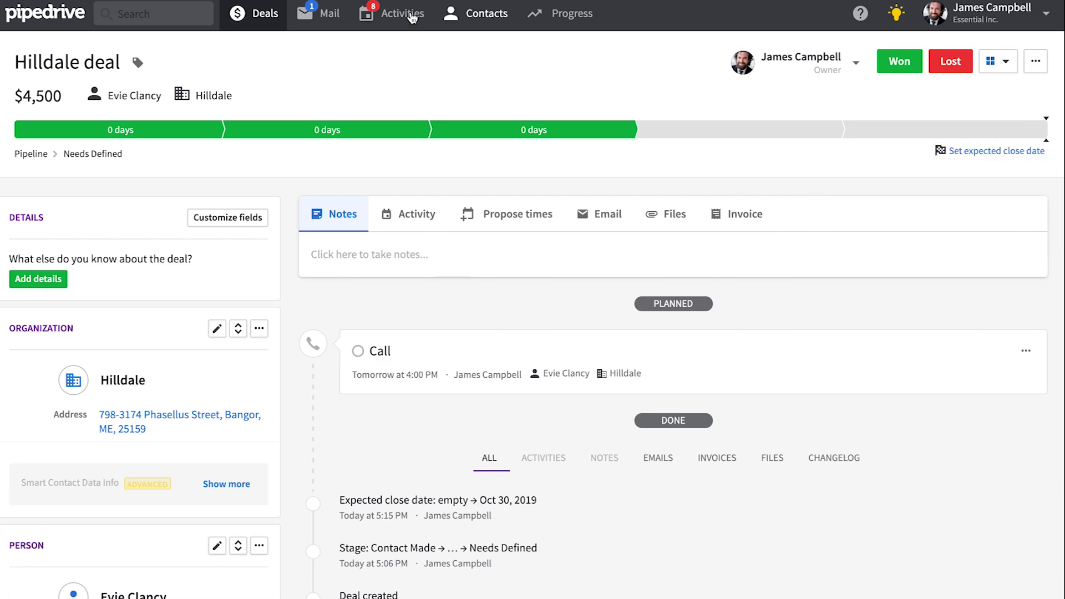
# Step: Drag the undated Hilldale deal into December 2019 on the forecast and pick its close date
pyautogui.click(242, 23)
pyautogui.scroll(-1, 65, 65)
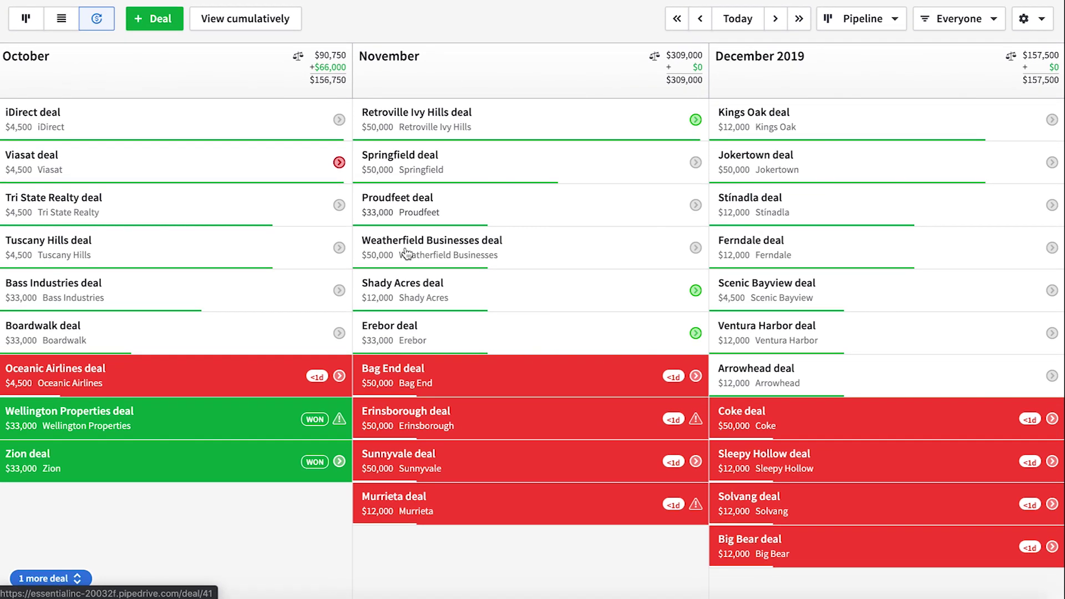
pyautogui.click(58, 579)
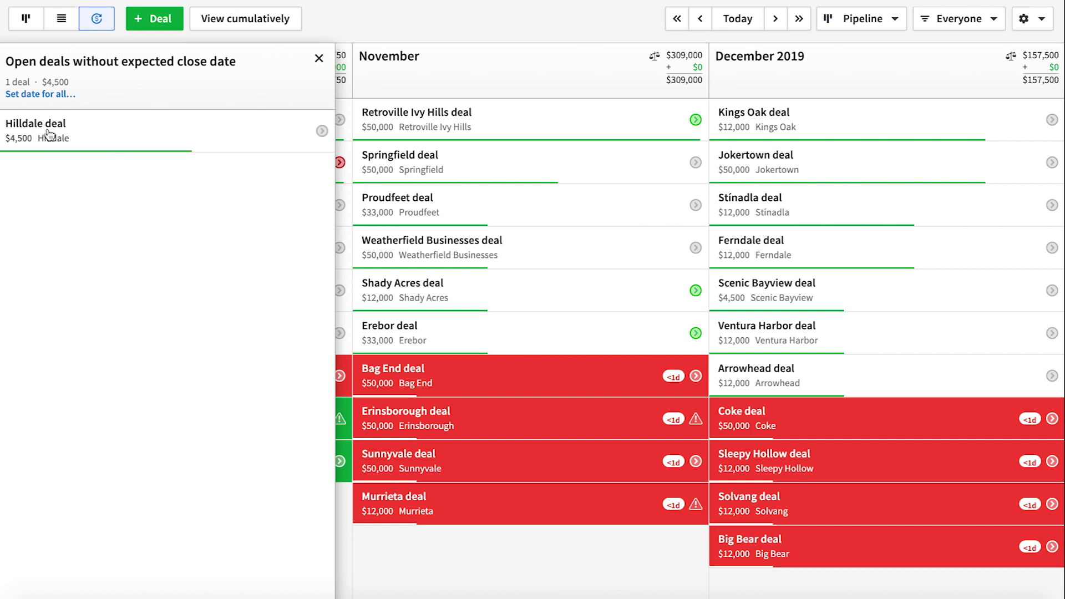
pyautogui.moveTo(36, 133); pyautogui.dragTo(733, 172)
pyautogui.click(804, 283)
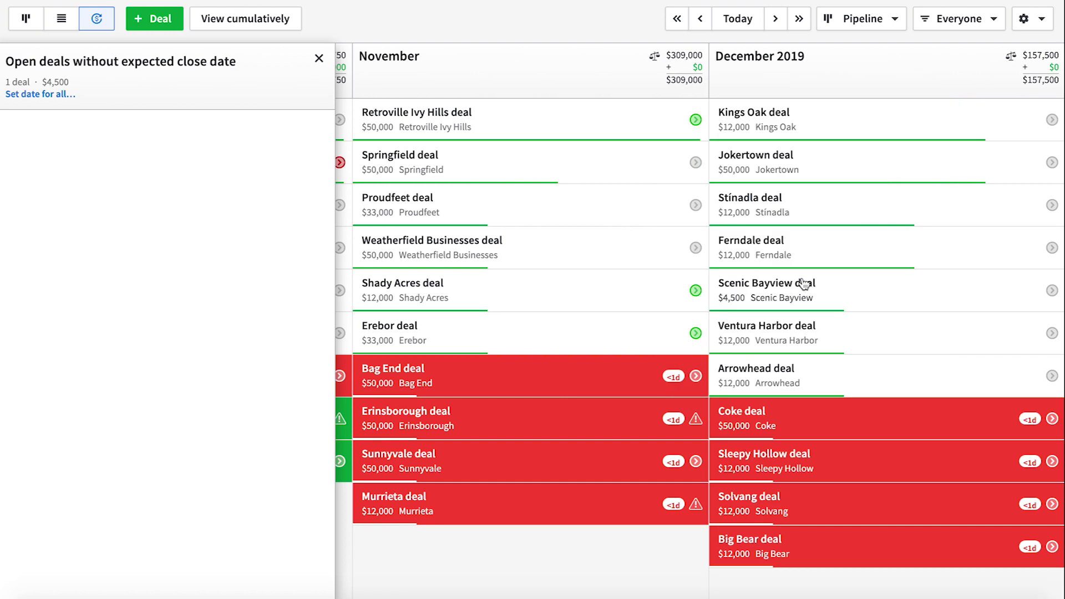
pyautogui.click(319, 59)
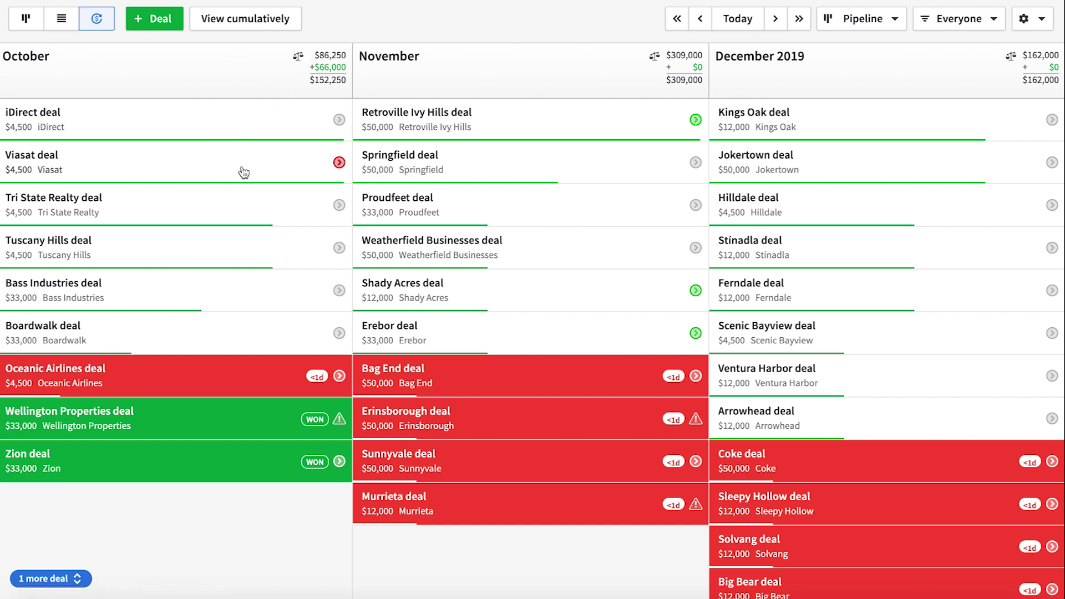
# Step: Move the Boardwalk deal into November with a new close date and adjust the timeline arrangement
pyautogui.moveTo(105, 335); pyautogui.dragTo(495, 248)
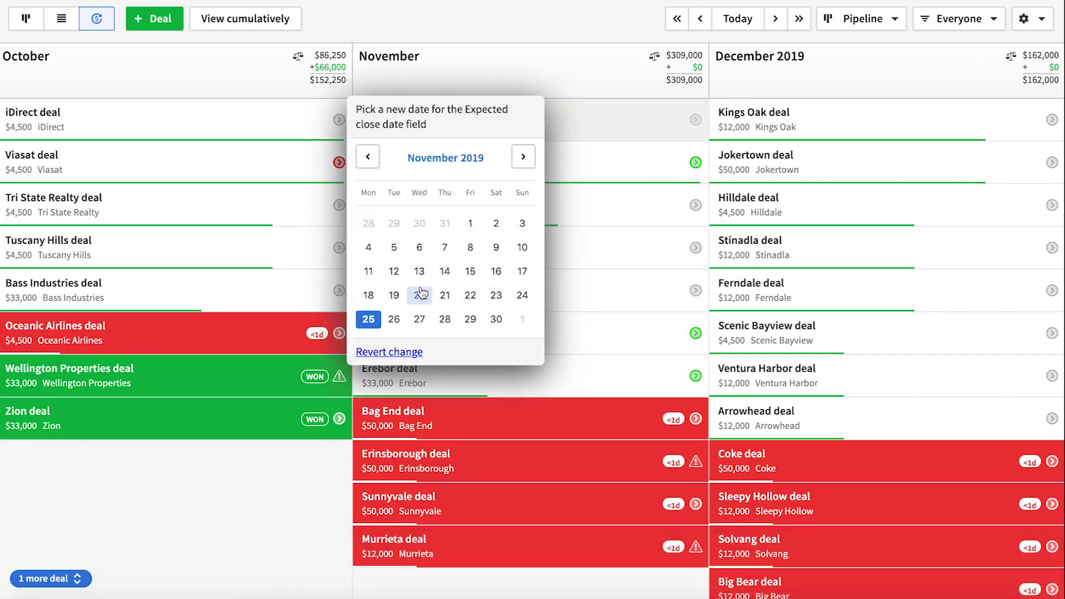
pyautogui.click(421, 292)
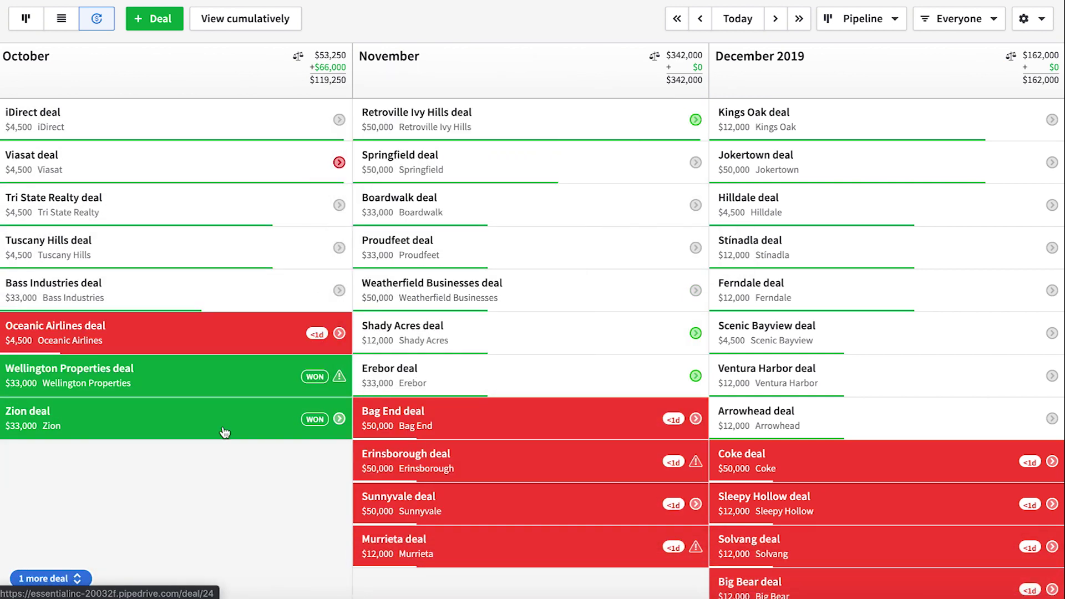
pyautogui.moveTo(307, 48)
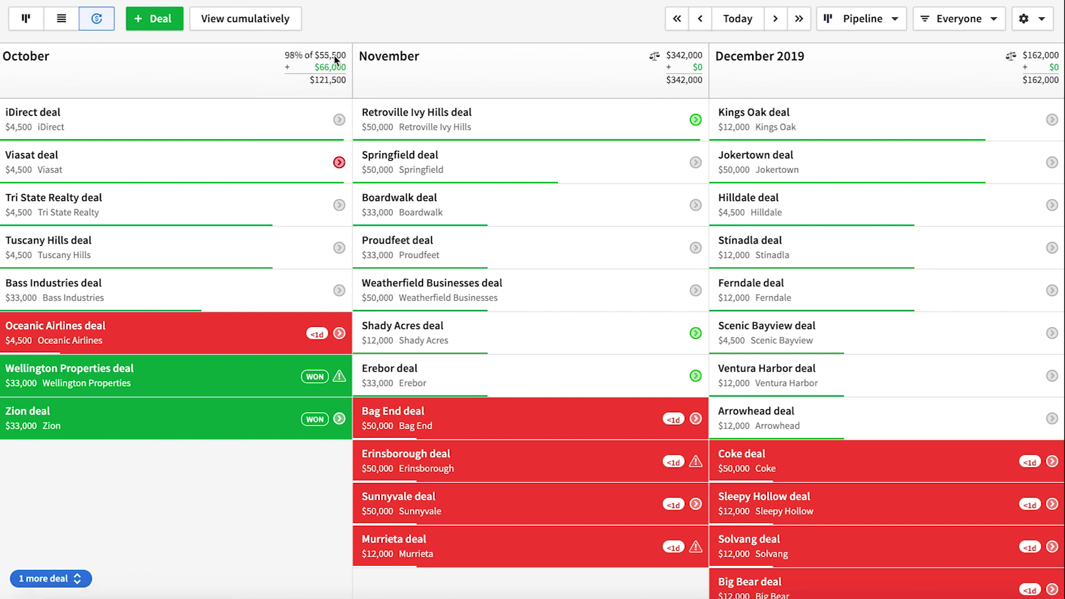
pyautogui.click(1029, 21)
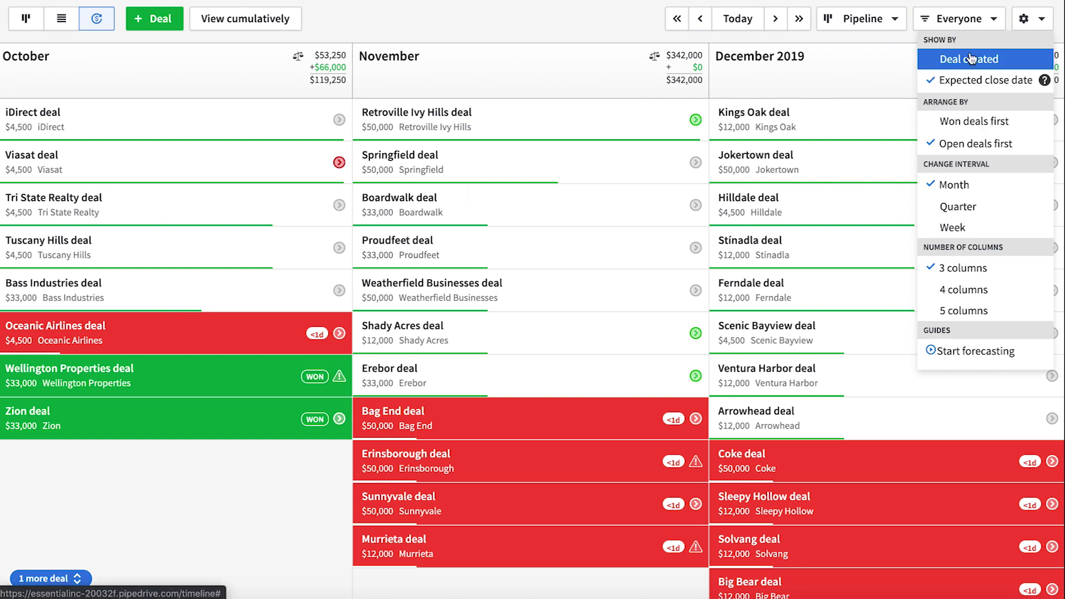
pyautogui.click(975, 143)
# Step: Show deals from all pipelines, leave the owner filter unchanged, and view the forecast cumulatively
pyautogui.click(863, 19)
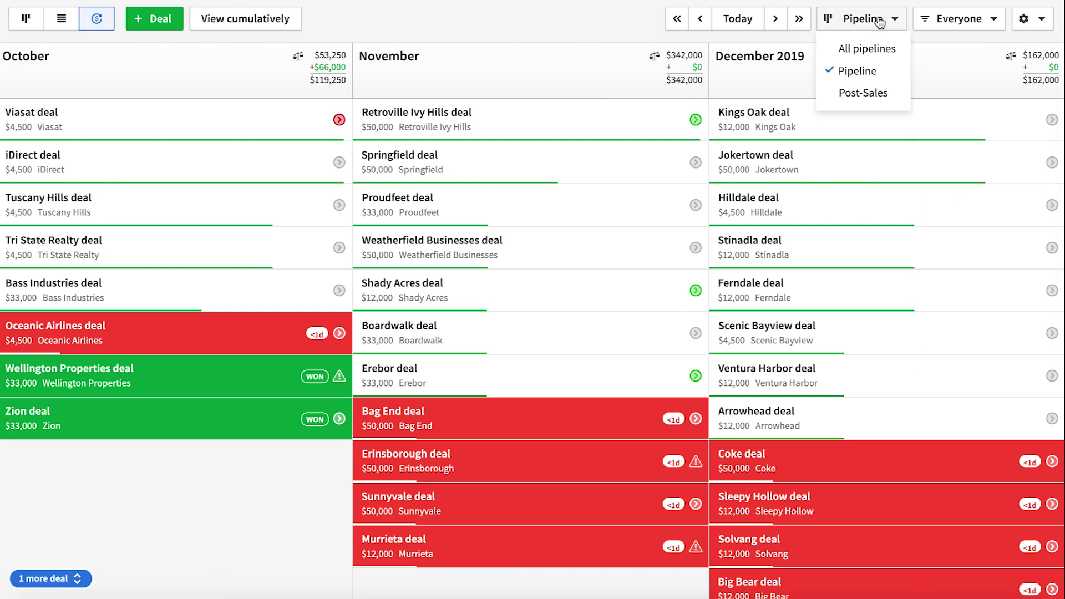
pyautogui.click(864, 48)
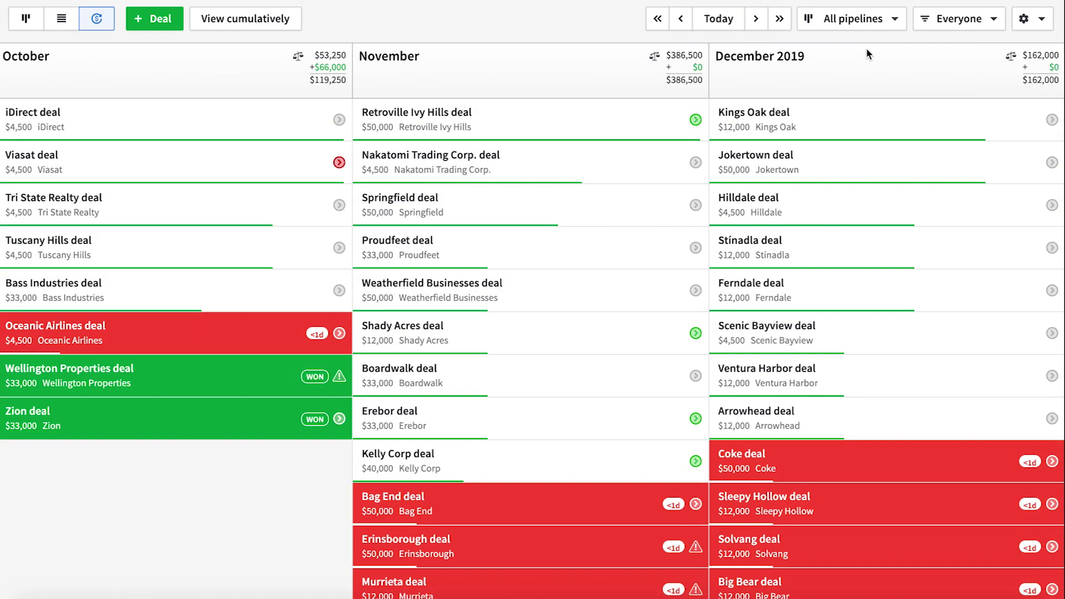
pyautogui.click(951, 18)
pyautogui.click(945, 18)
pyautogui.click(946, 18)
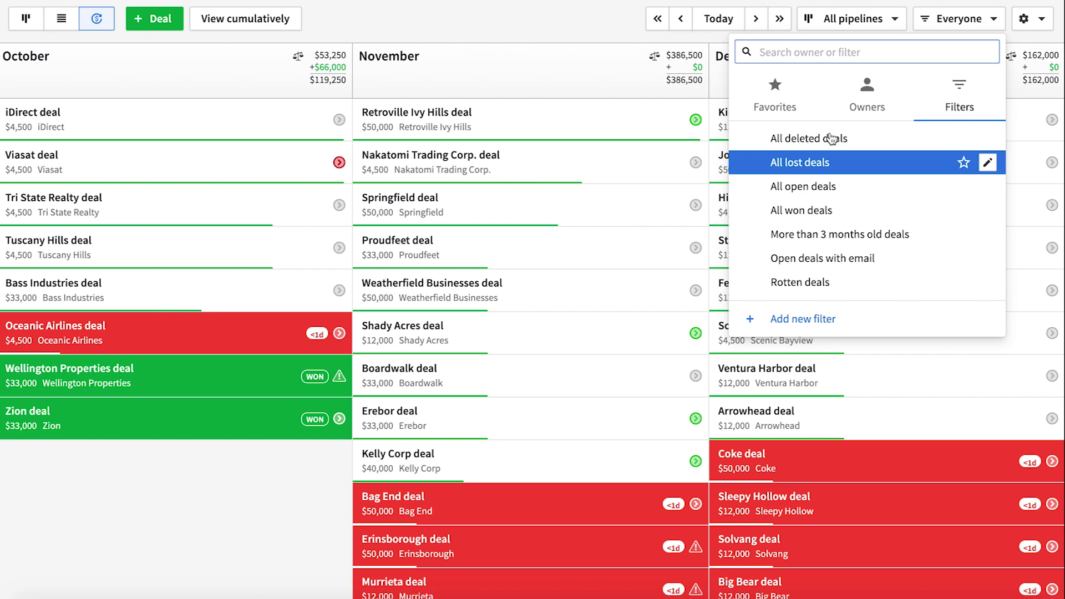
pyautogui.click(869, 100)
pyautogui.click(957, 28)
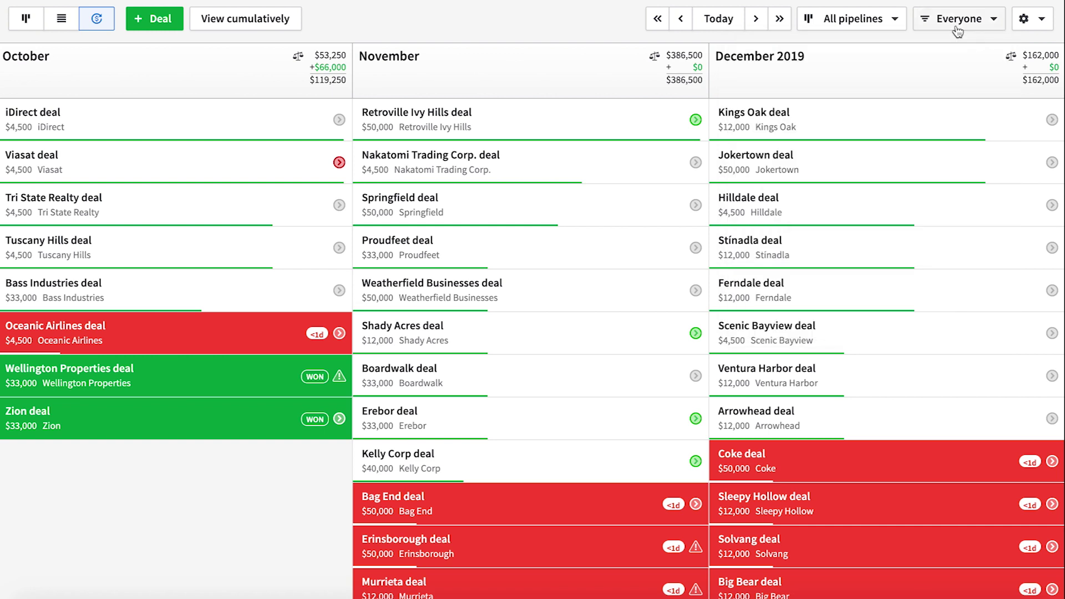
pyautogui.click(285, 23)
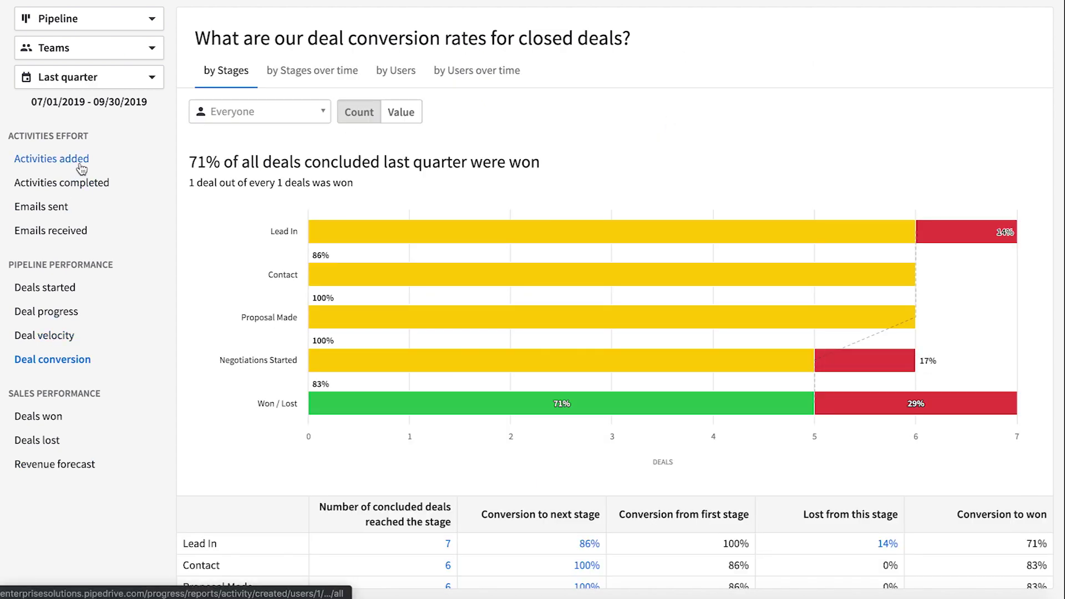
# Step: Open the Activities added report for last quarter, counted by current owner instead of creator
pyautogui.click(80, 166)
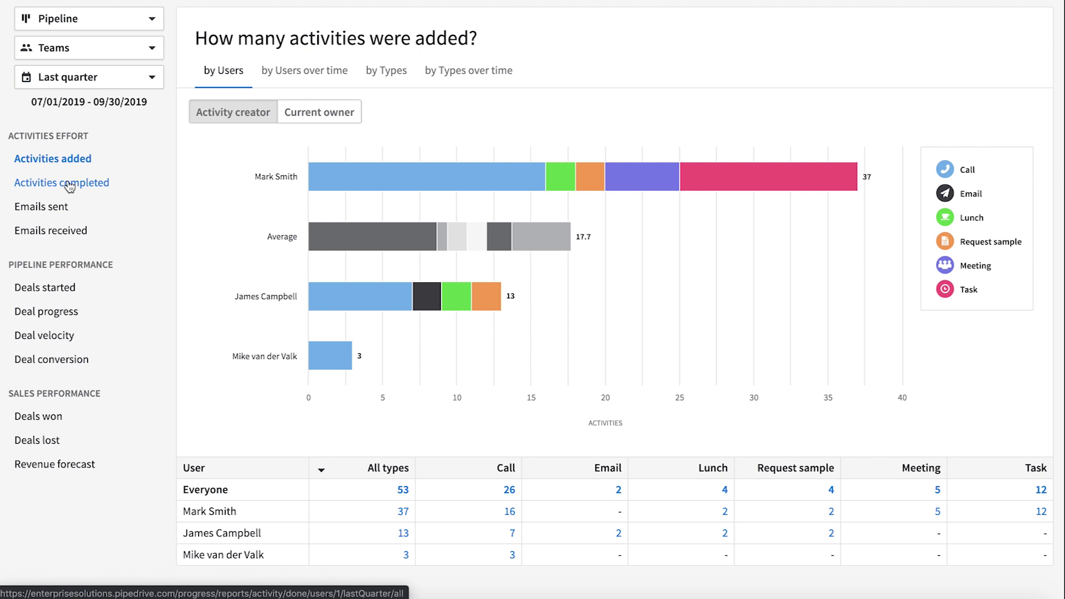
pyautogui.click(148, 21)
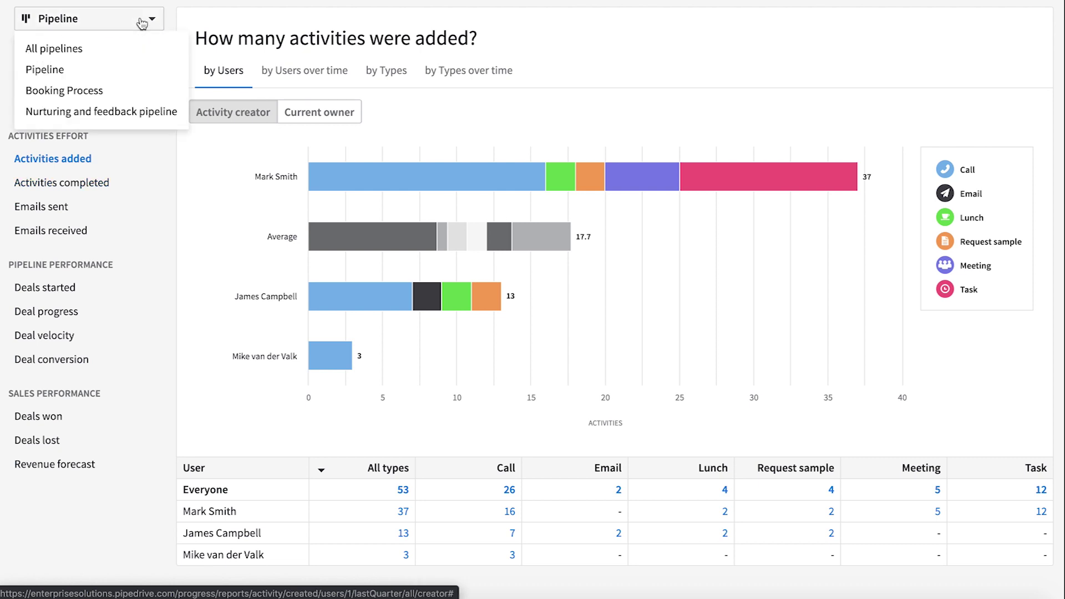
pyautogui.click(209, 6)
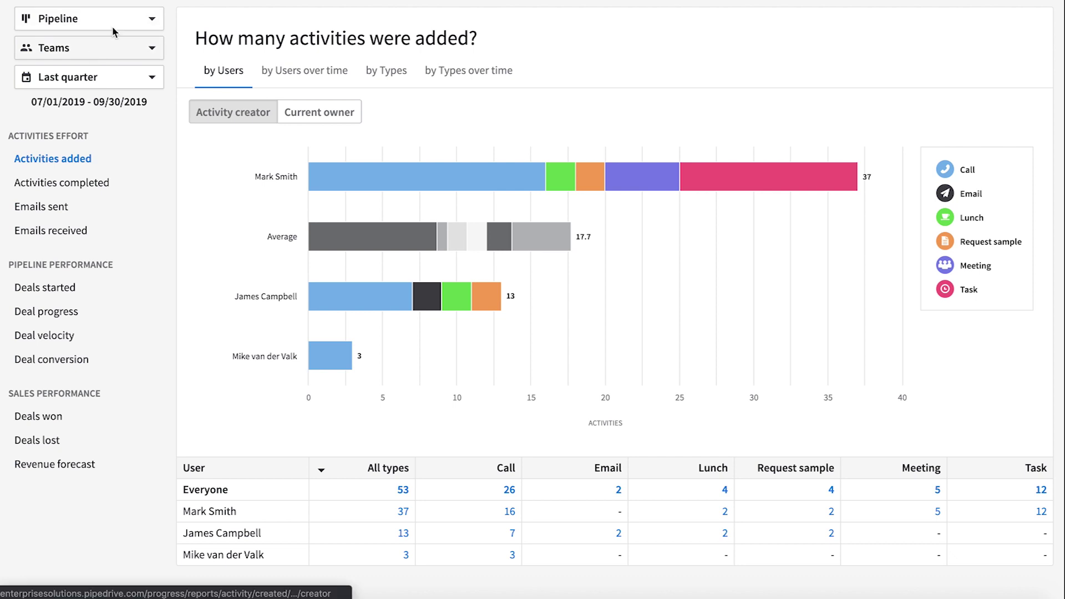
pyautogui.click(144, 87)
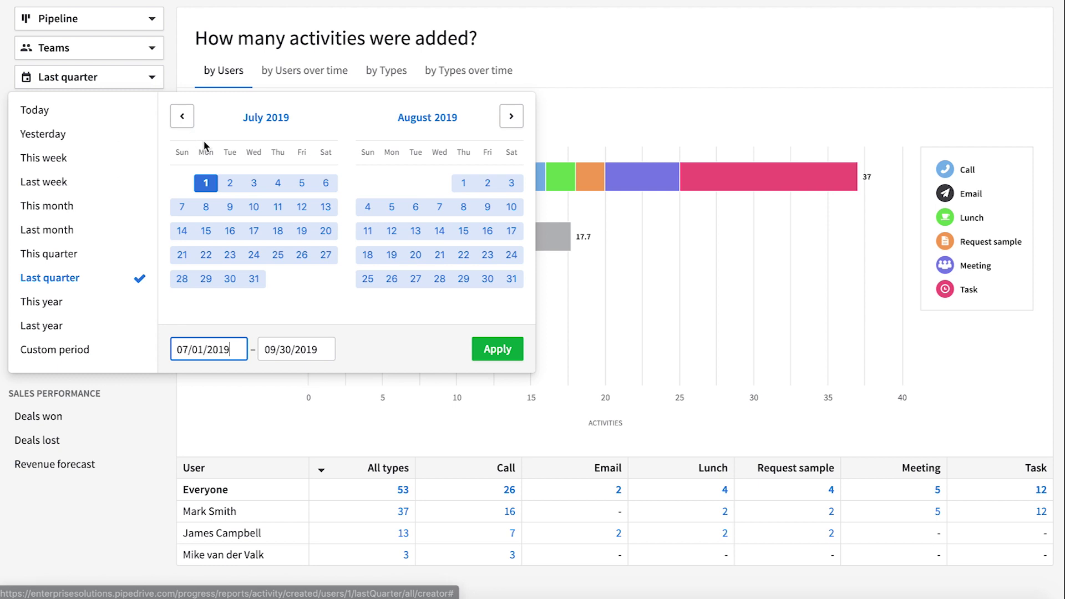
pyautogui.click(647, 61)
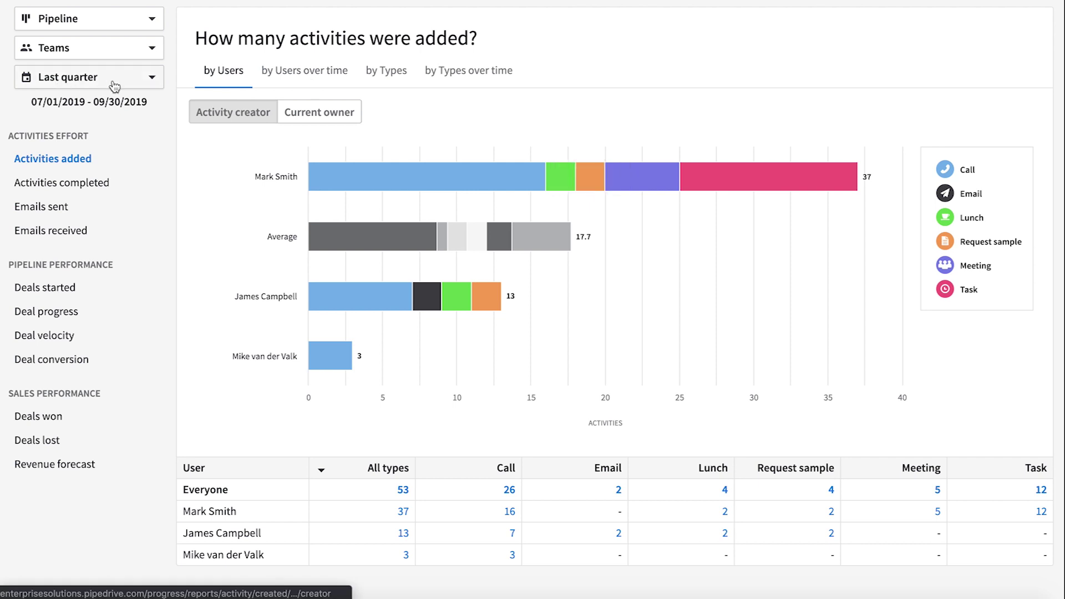
pyautogui.click(321, 117)
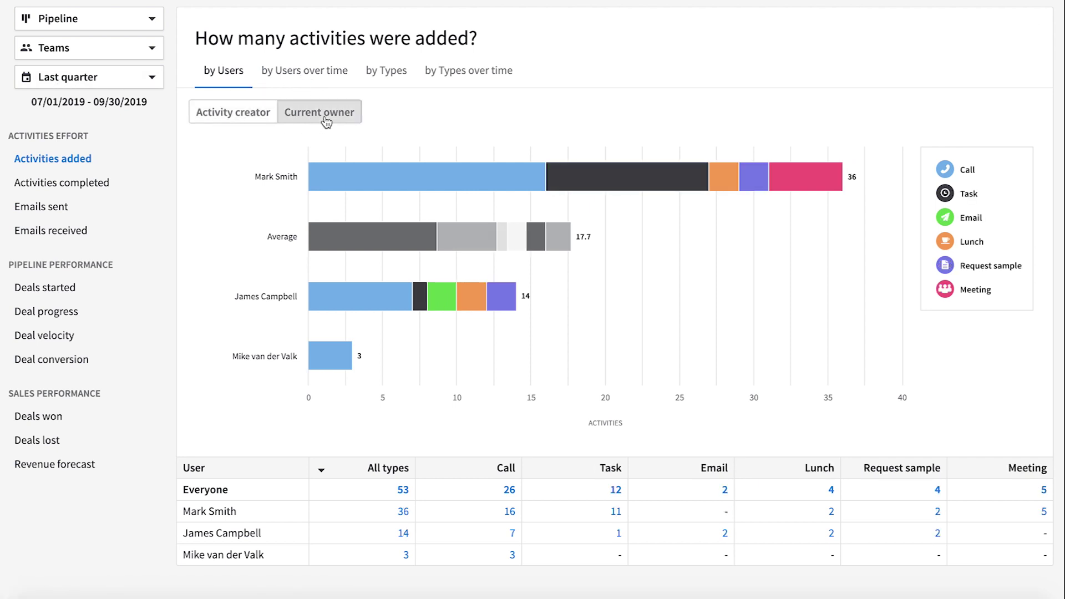
# Step: Hide Email, Task, Call, Request sample and Lunch activities from the chart
pyautogui.click(968, 221)
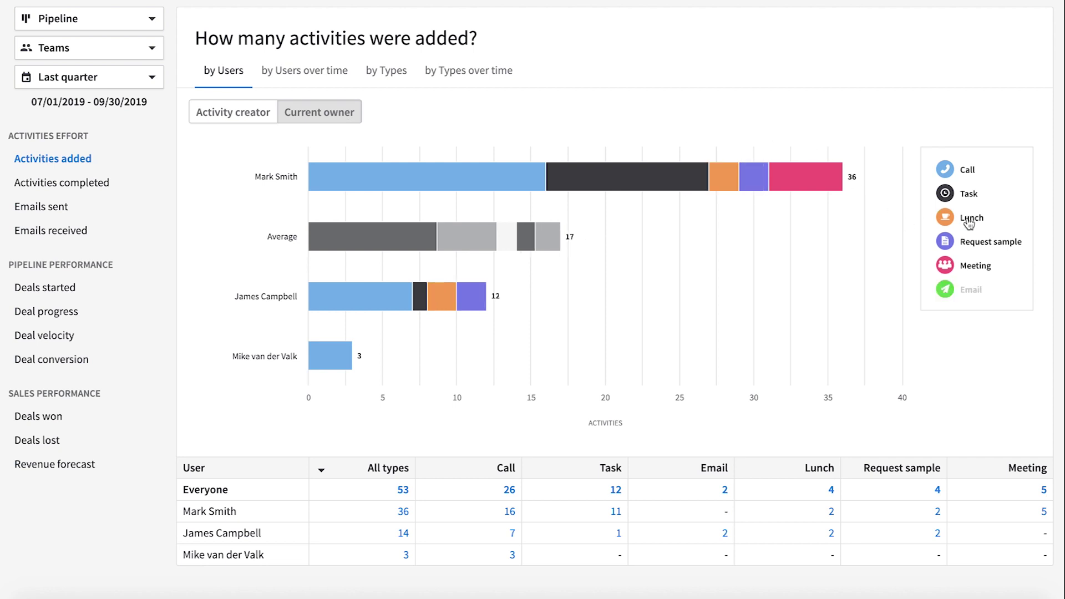
pyautogui.click(968, 195)
pyautogui.click(965, 174)
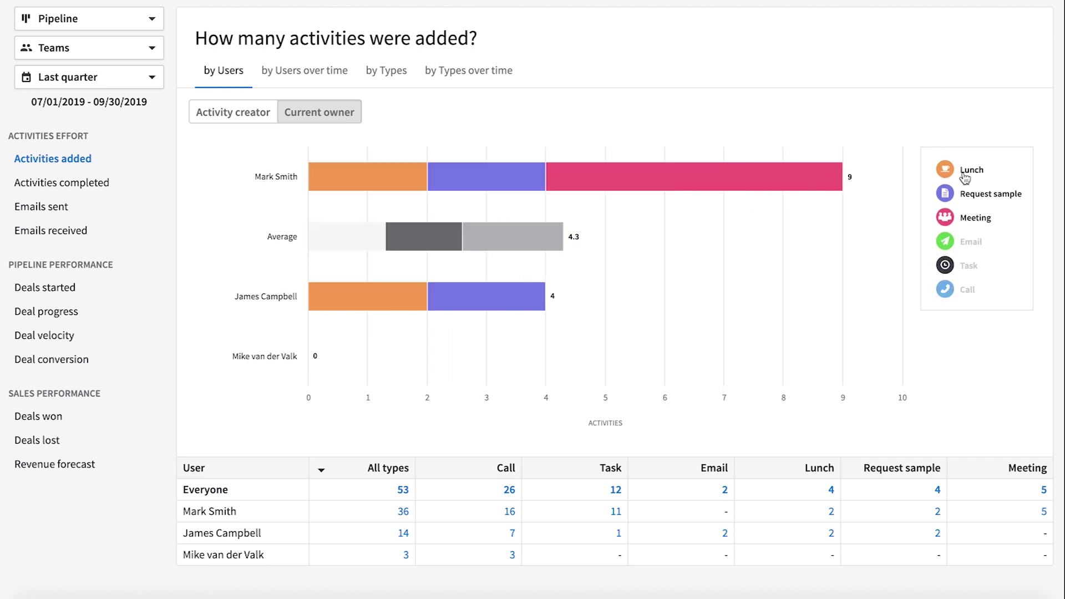
pyautogui.click(966, 197)
pyautogui.click(967, 181)
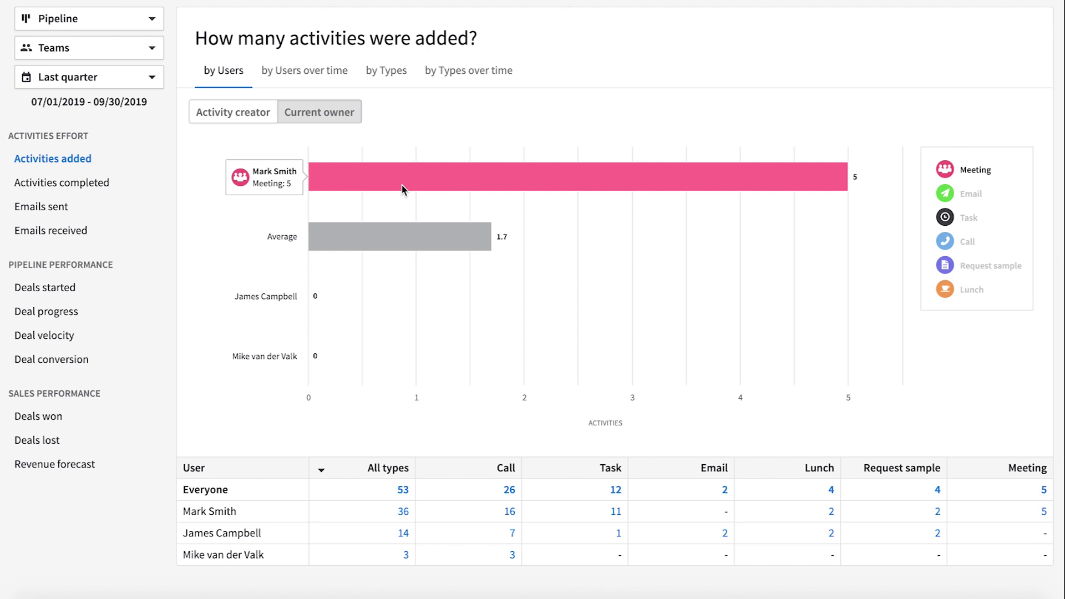
# Step: View activities added per user over time grouped by weeks, then move to Deals started
pyautogui.click(305, 71)
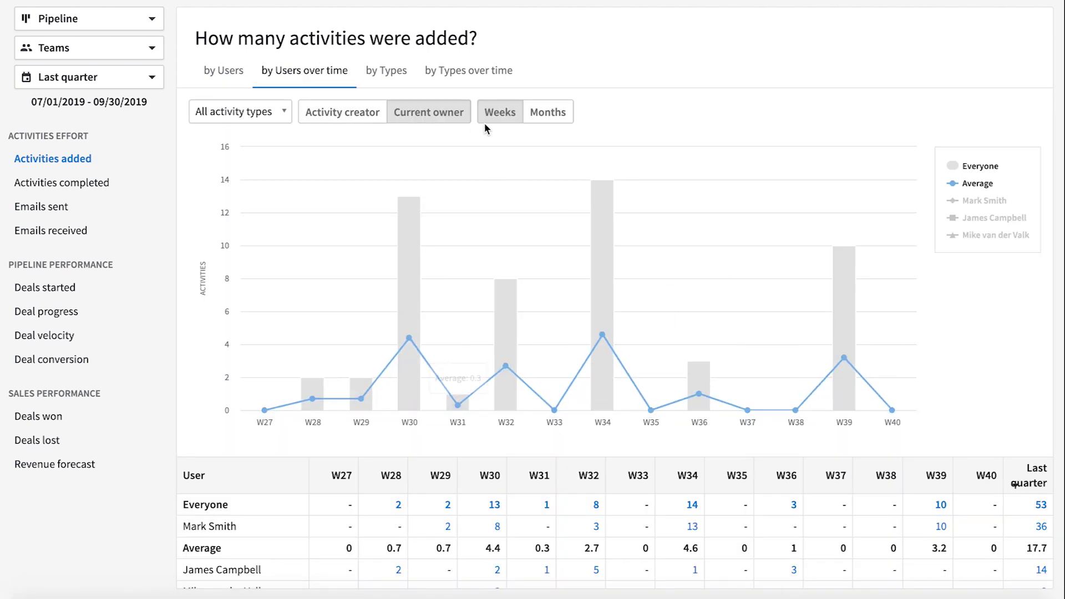
pyautogui.click(550, 113)
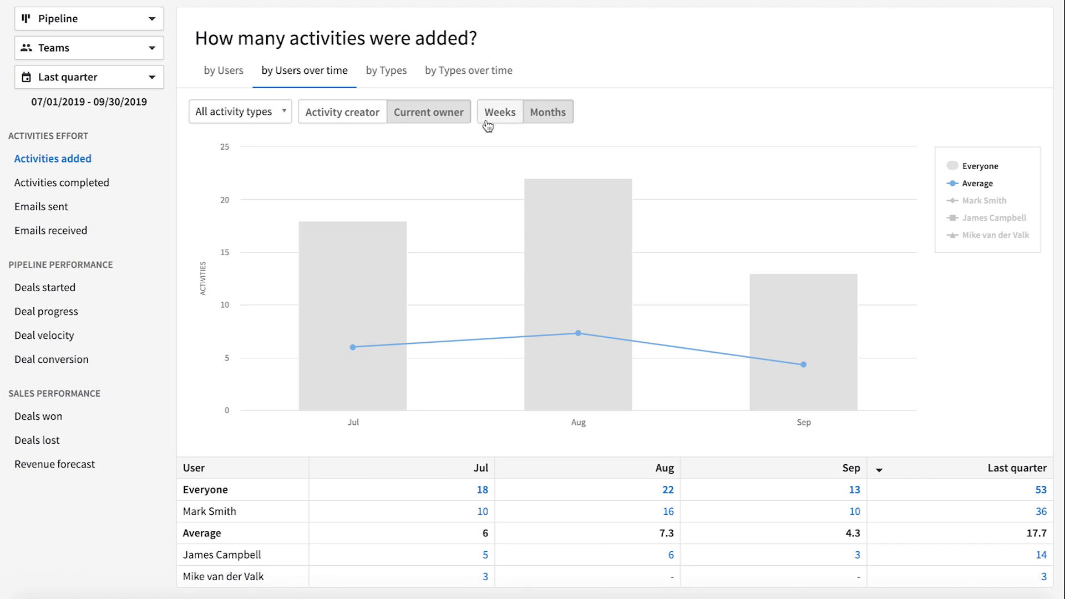
pyautogui.click(499, 113)
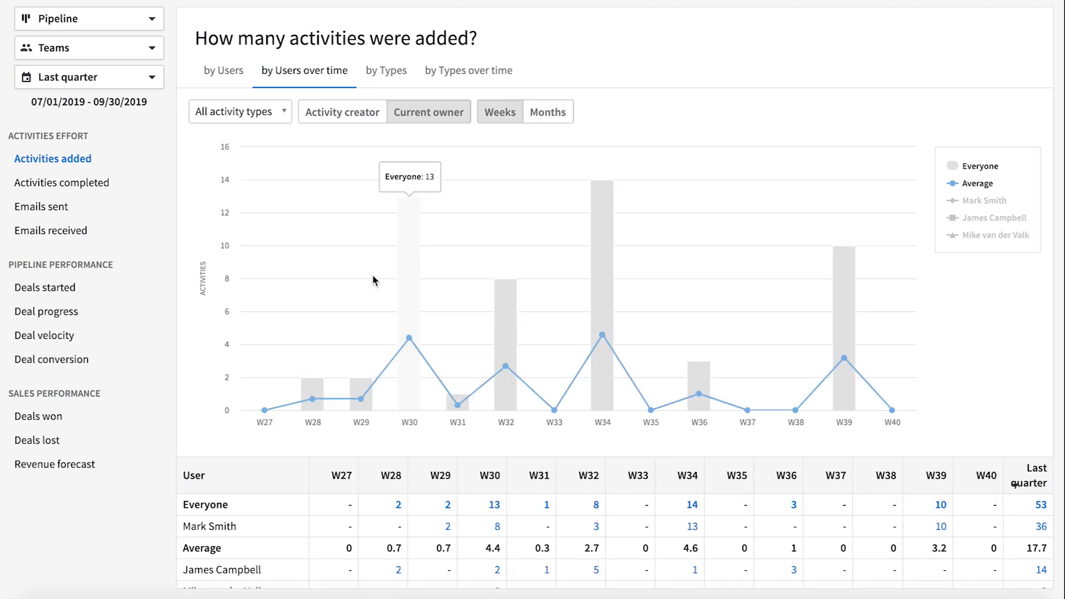
pyautogui.click(55, 288)
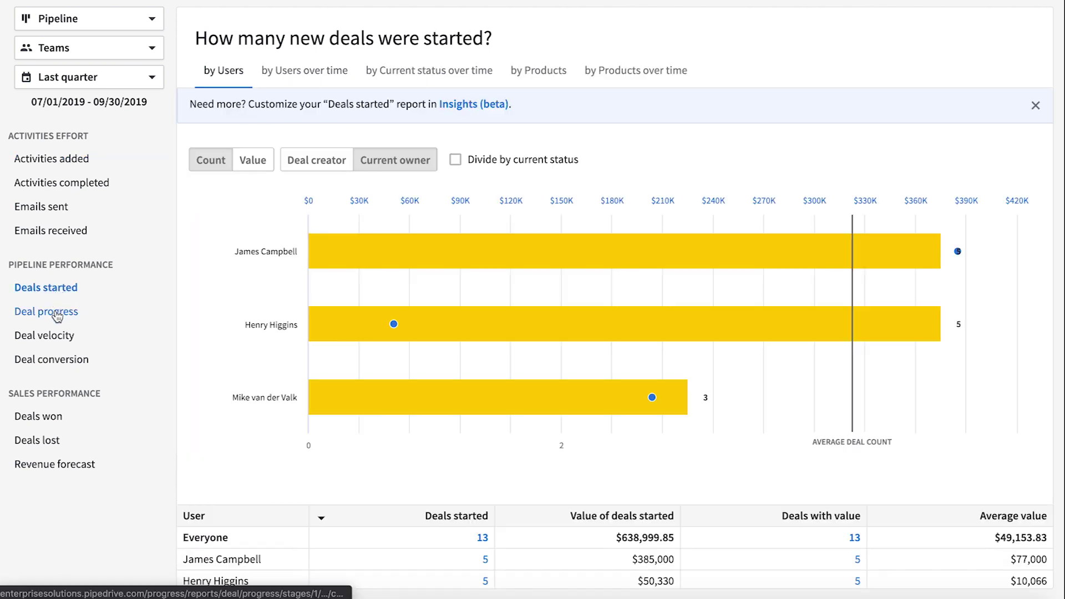
# Step: Review Deal progress, then limit the Deal conversion report to your own deals
pyautogui.click(56, 312)
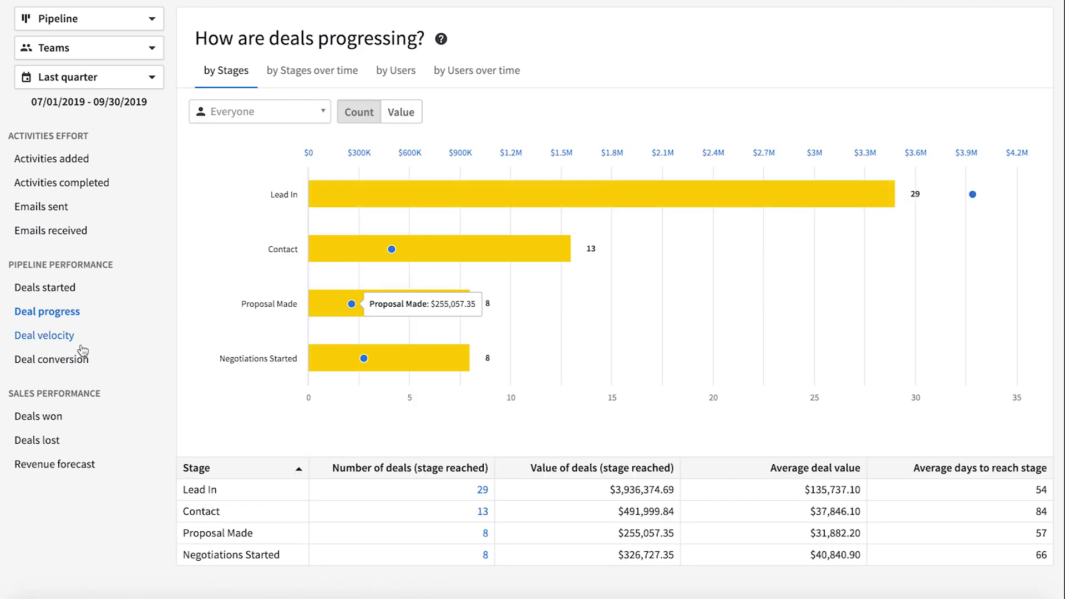
pyautogui.click(56, 359)
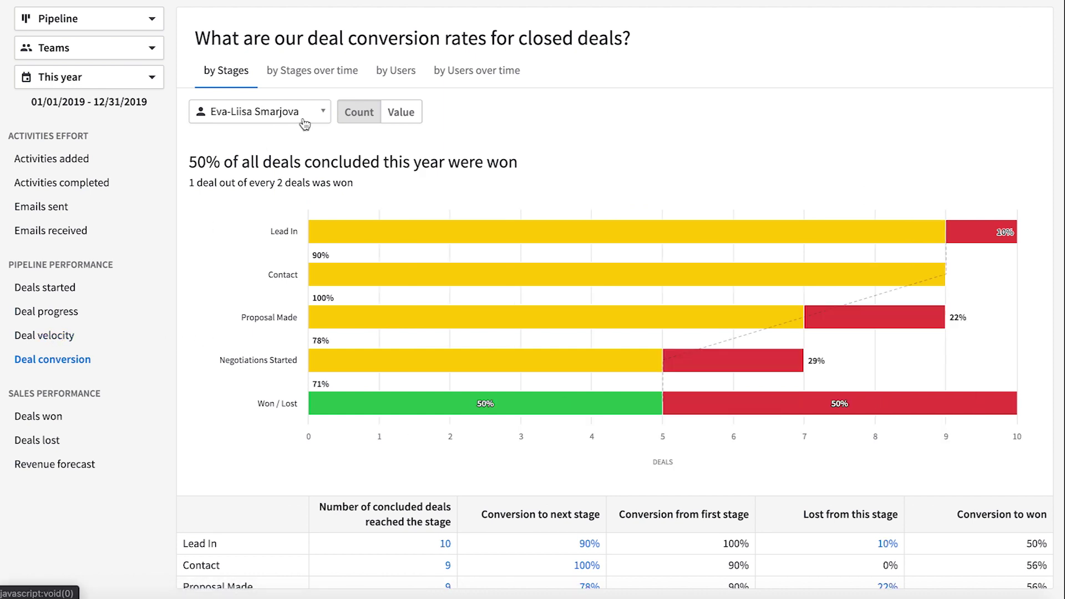
pyautogui.click(259, 112)
pyautogui.click(273, 281)
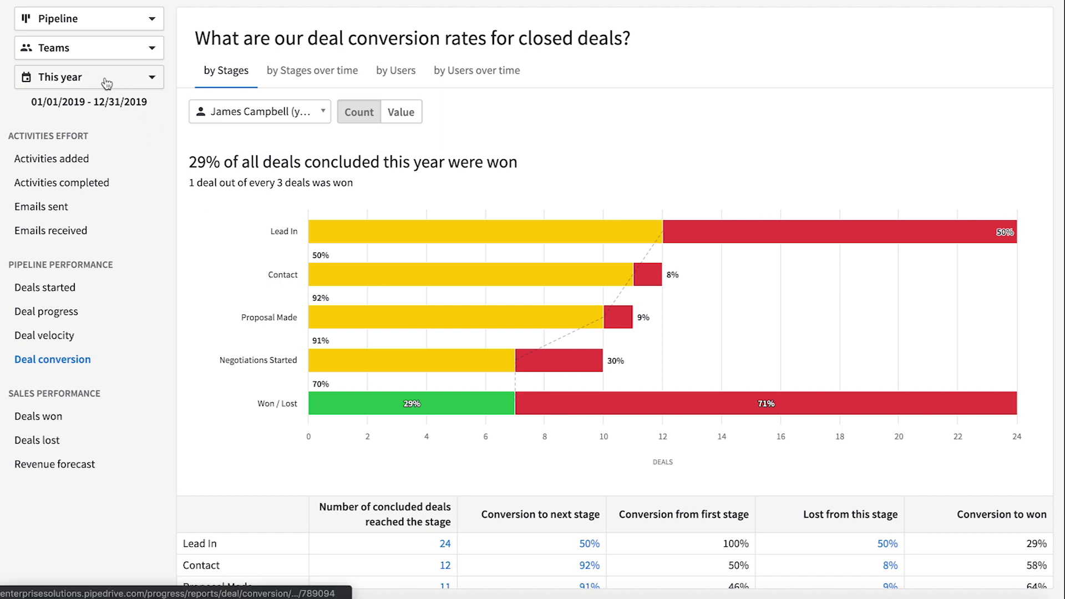
pyautogui.moveTo(810, 238)
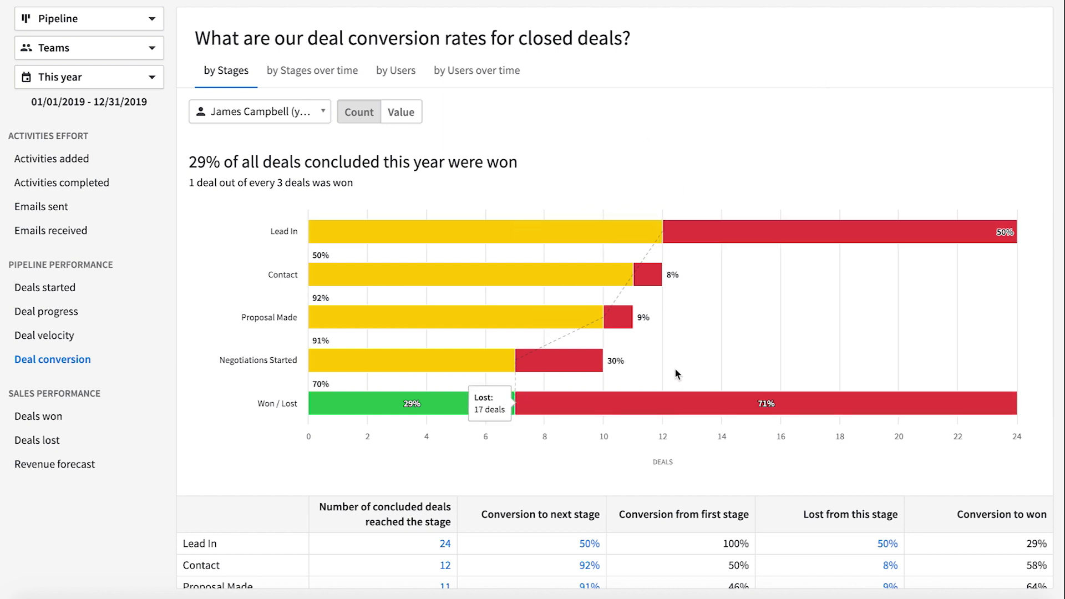
pyautogui.moveTo(498, 369)
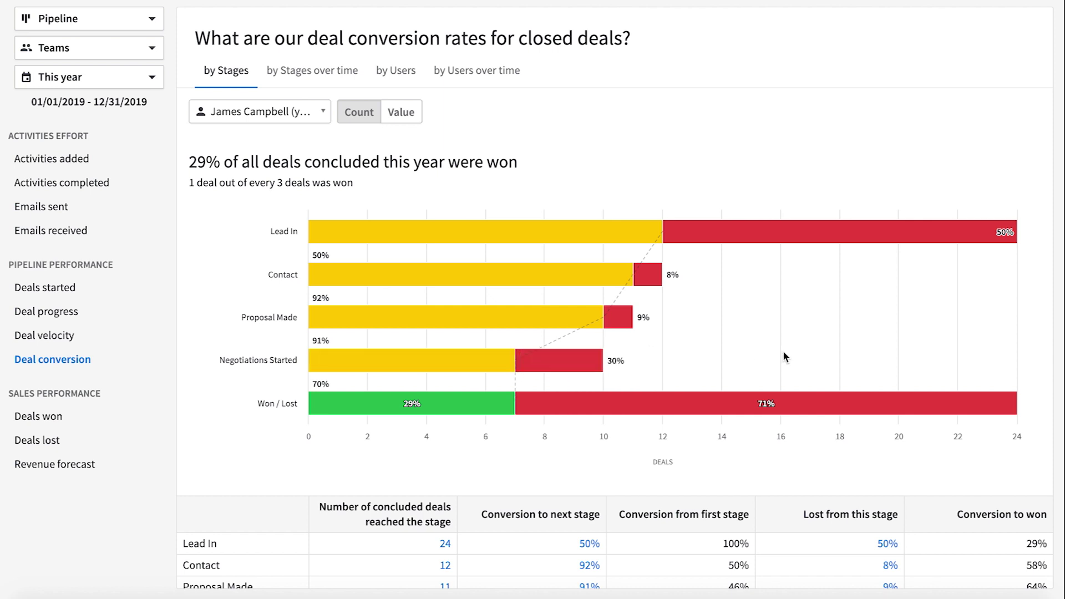
pyautogui.moveTo(652, 276)
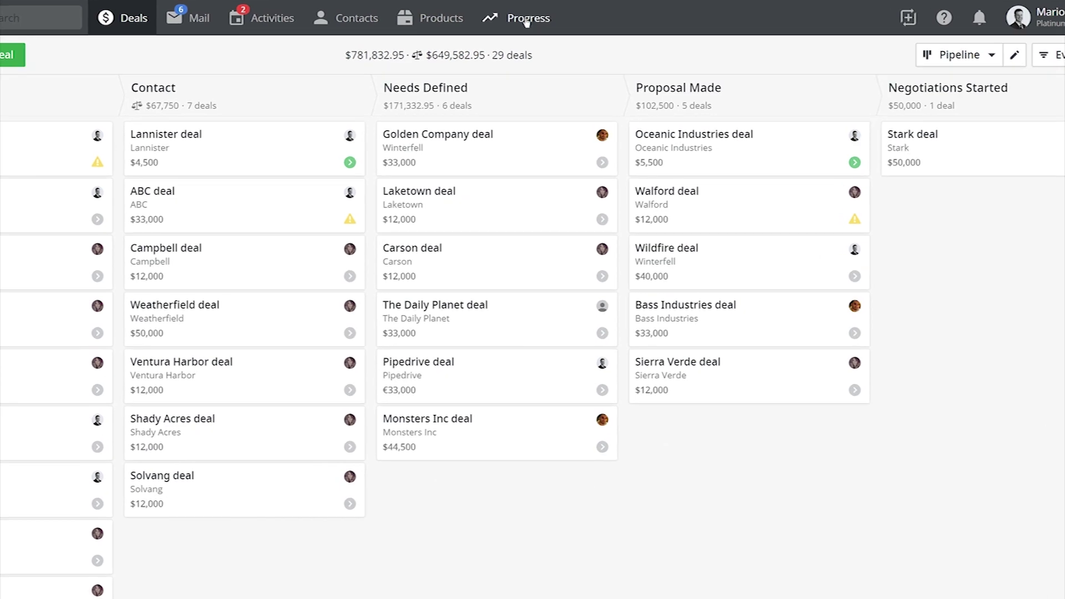
# Step: Open Goals and track the California team's deals-won goal in its report
pyautogui.moveTo(552, 23)
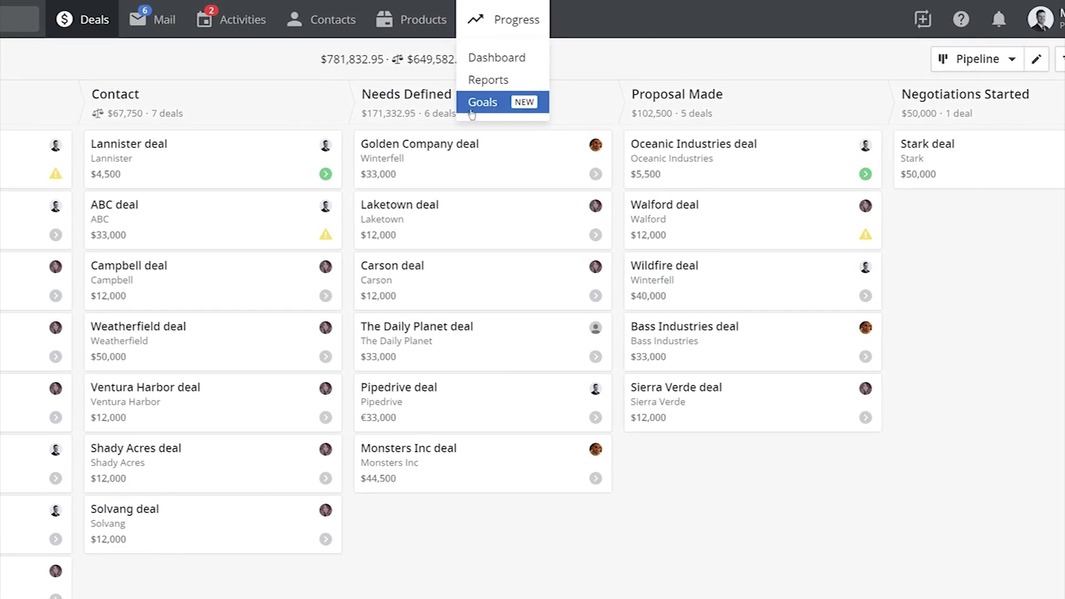
pyautogui.click(488, 100)
pyautogui.click(1021, 49)
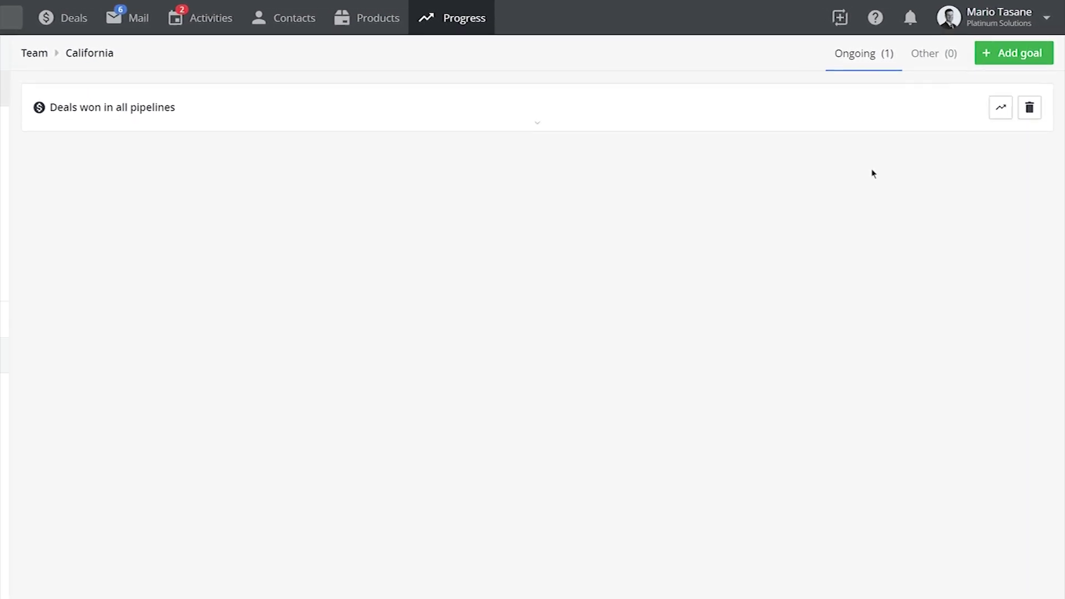
pyautogui.click(985, 137)
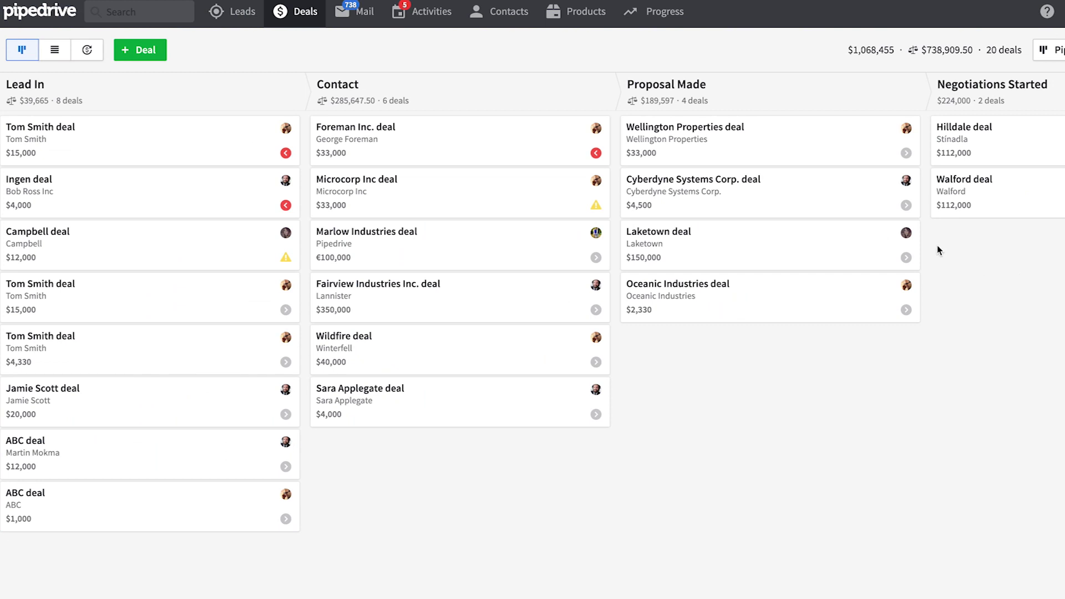
# Step: Start a new deal report in Insights and add another filter condition
pyautogui.moveTo(671, 24)
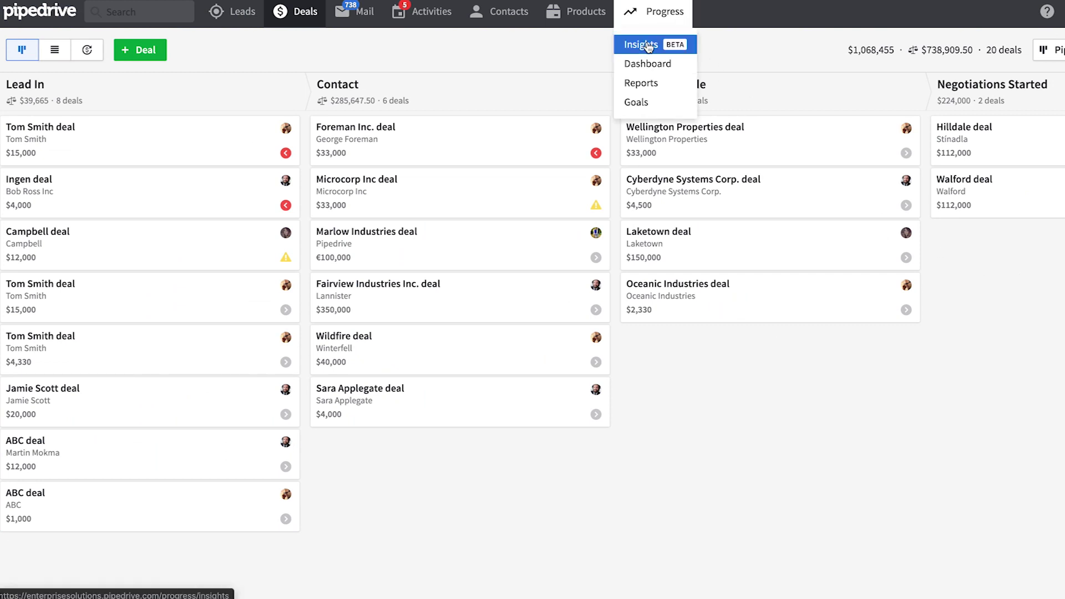
pyautogui.click(647, 46)
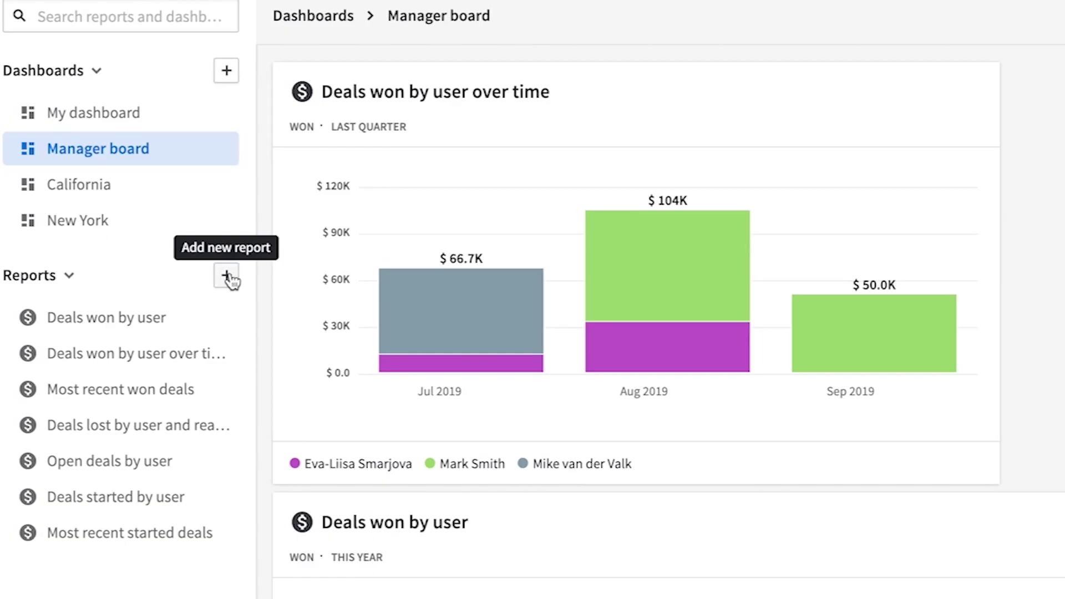
pyautogui.click(228, 276)
pyautogui.click(827, 28)
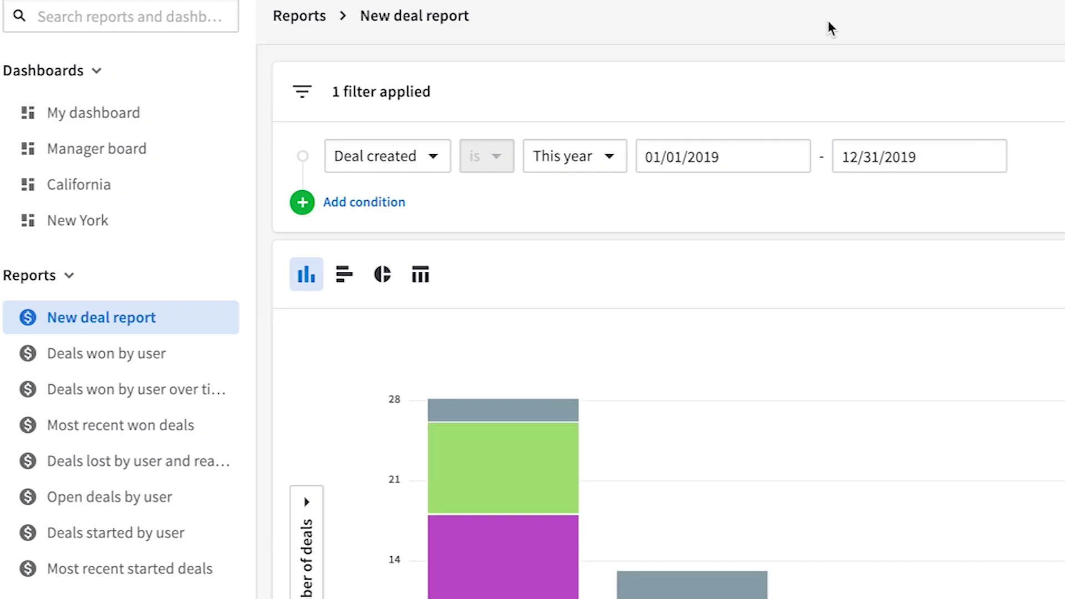
pyautogui.click(379, 205)
pyautogui.click(378, 206)
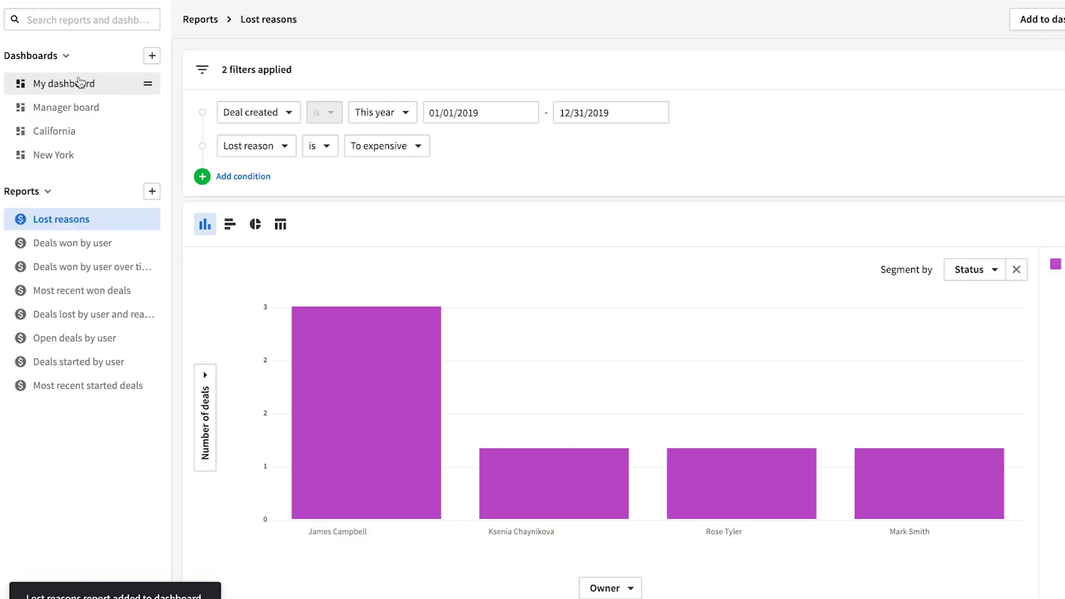
# Step: Place the Lost reasons report onto the New York dashboard
pyautogui.click(79, 82)
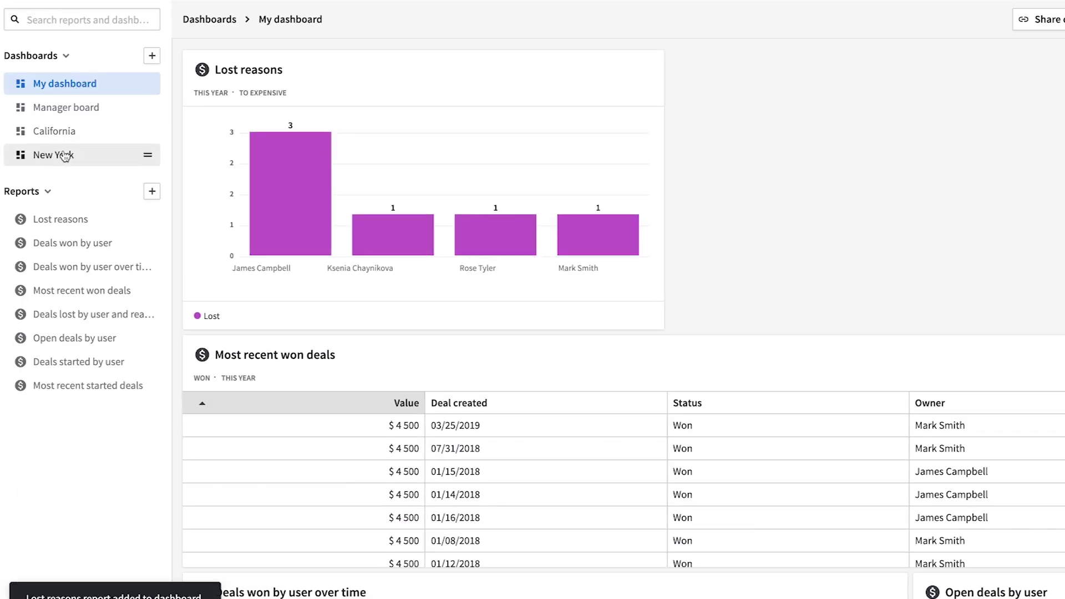
pyautogui.click(65, 154)
pyautogui.moveTo(53, 219); pyautogui.dragTo(395, 204)
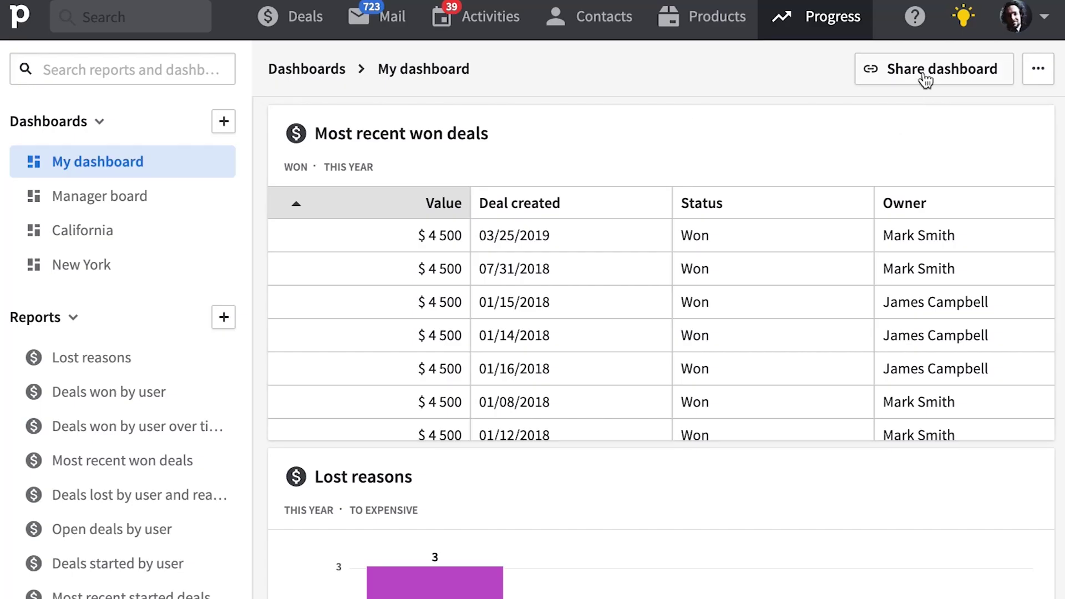
# Step: Generate a public share link for My dashboard and give the link a custom name
pyautogui.click(925, 73)
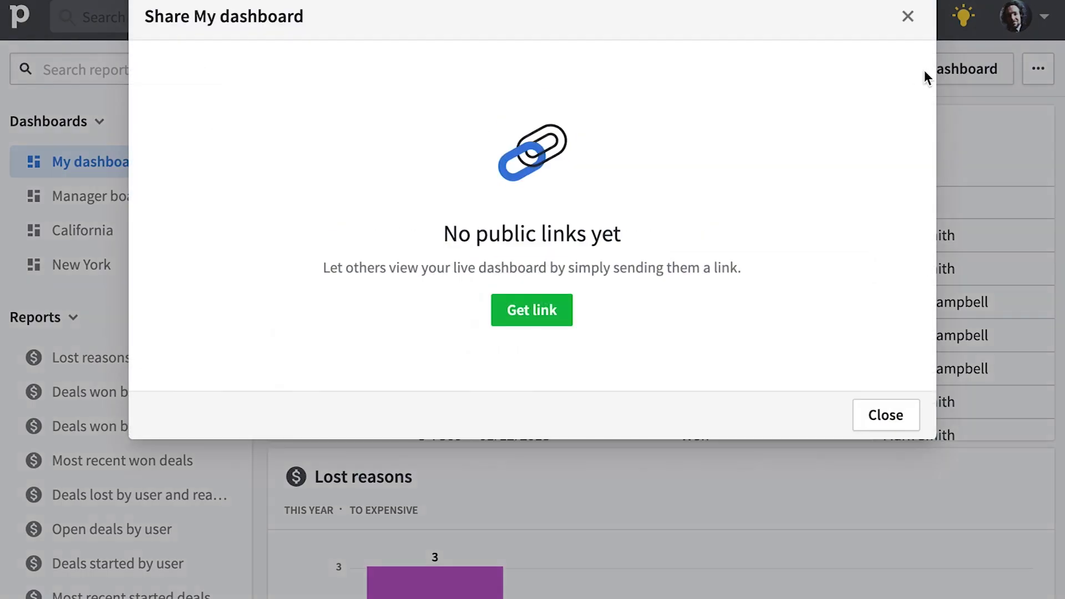
pyautogui.click(531, 313)
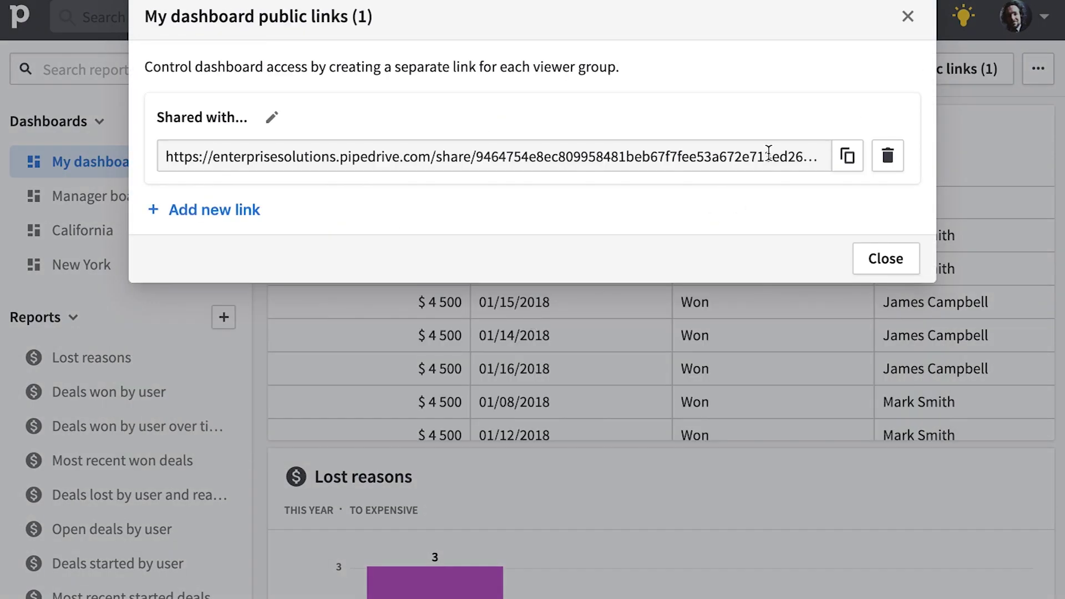
pyautogui.click(271, 121)
pyautogui.write('Tom')
pyautogui.press('Return')
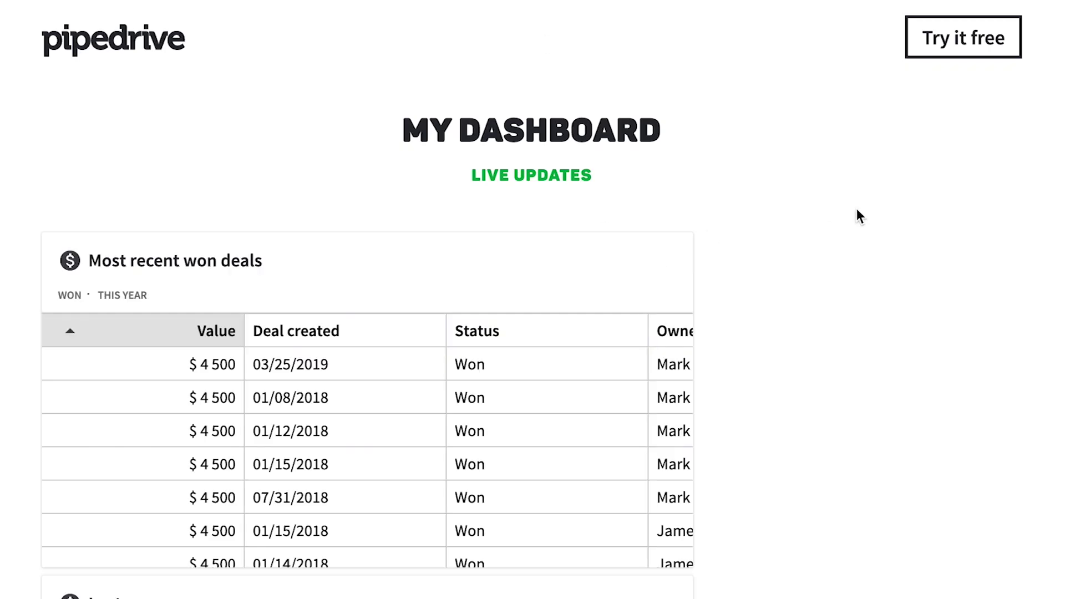
pyautogui.scroll(-5, 858, 216)
pyautogui.scroll(-8, 857, 209)
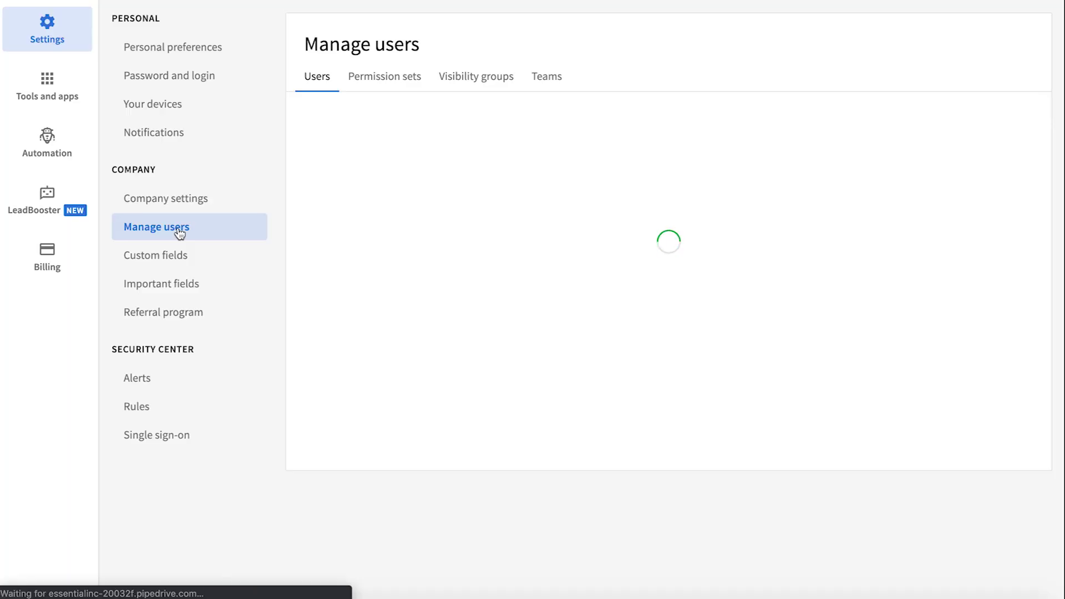
# Step: Invite a new user by entering their e-mail, first name and last name, then confirm
pyautogui.click(1023, 125)
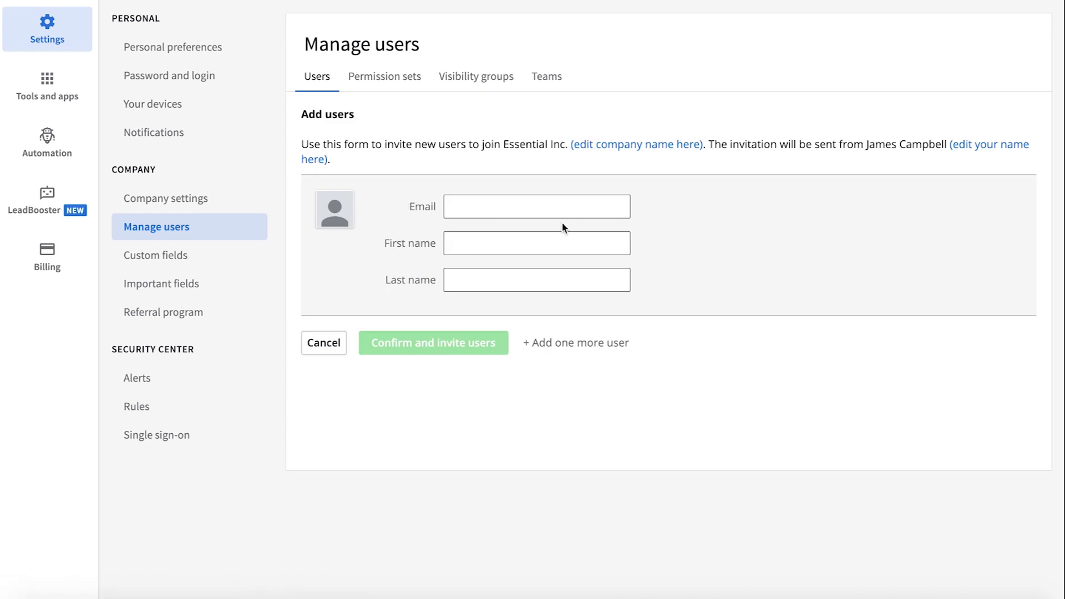
pyautogui.click(532, 197)
pyautogui.press('Tab')
pyautogui.write('Awesome')
pyautogui.press('Tab')
pyautogui.write('Her')
pyautogui.click(441, 342)
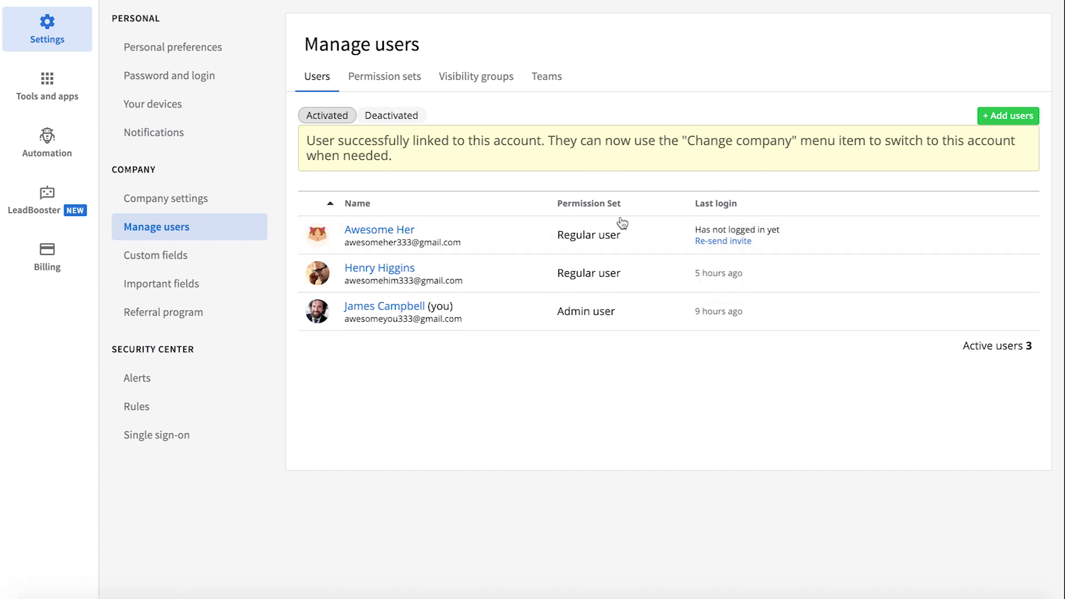
# Step: Add the other user to the Regular user permission set and switch off Merge deals
pyautogui.click(392, 87)
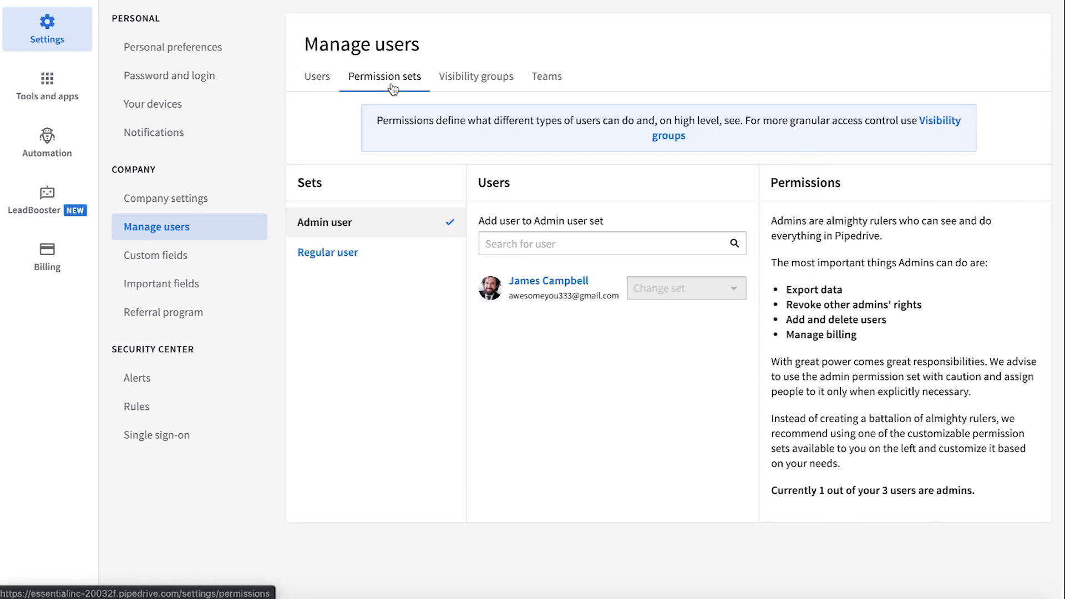
pyautogui.click(485, 244)
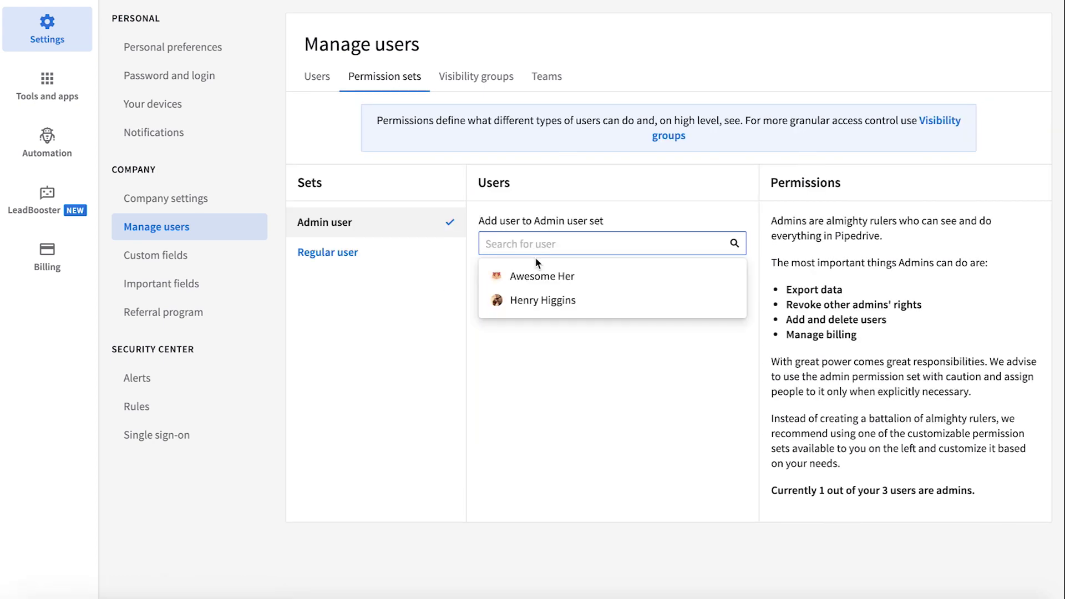
pyautogui.click(535, 276)
pyautogui.click(435, 257)
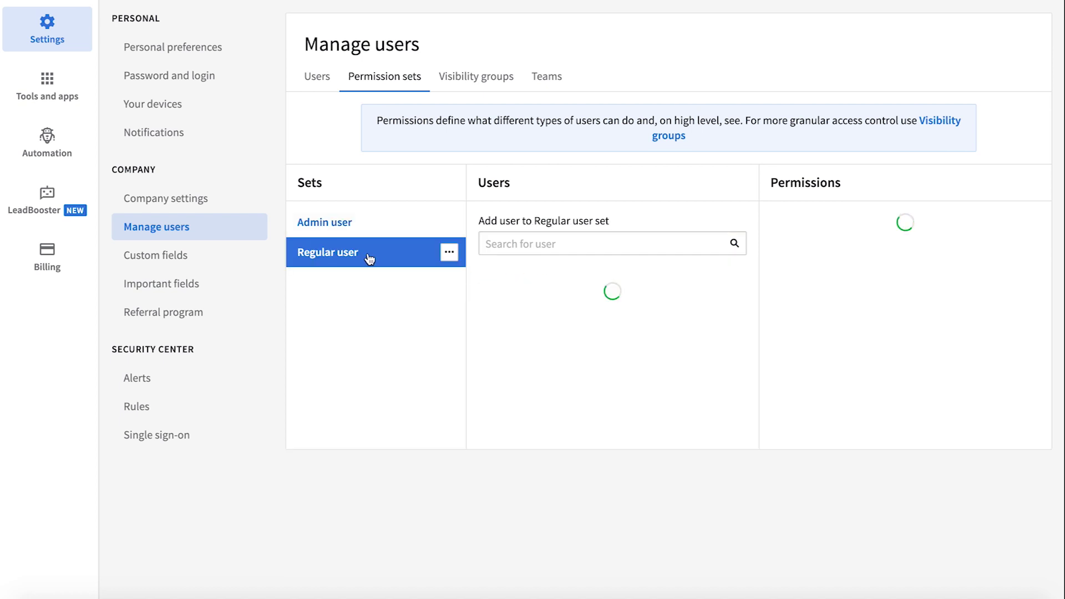
pyautogui.click(543, 243)
pyautogui.click(535, 271)
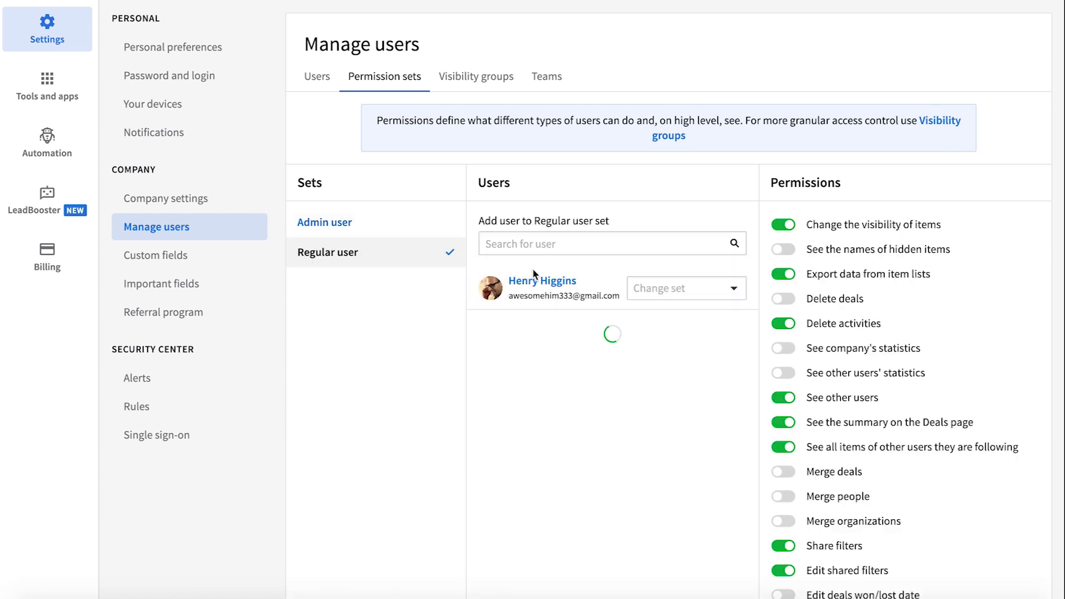
pyautogui.scroll(-3, 823, 418)
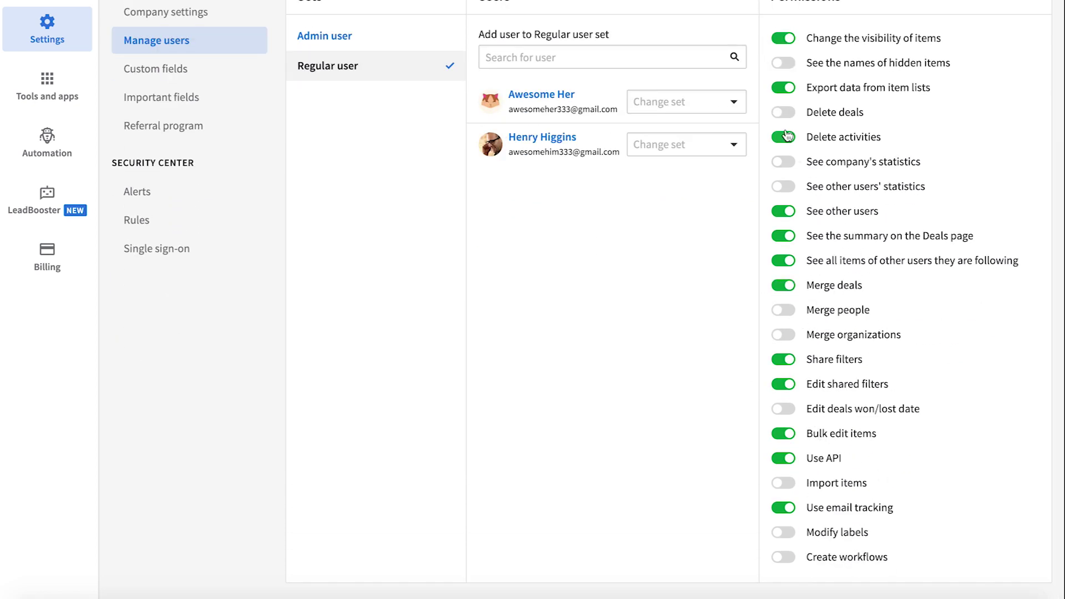
pyautogui.click(783, 286)
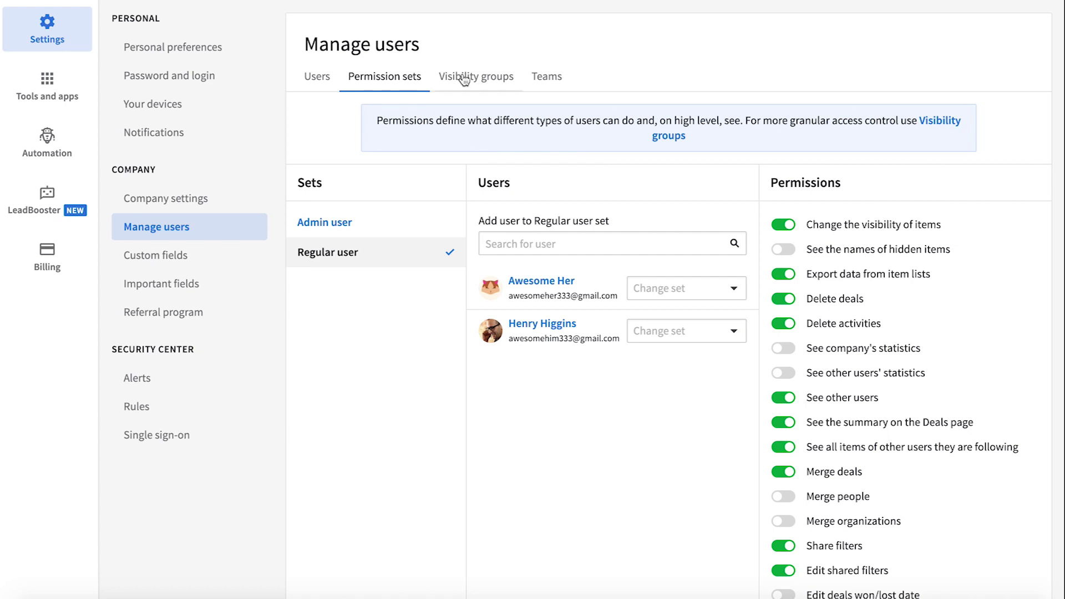
# Step: Open the Visibility groups tab of the Manage users settings
pyautogui.click(464, 79)
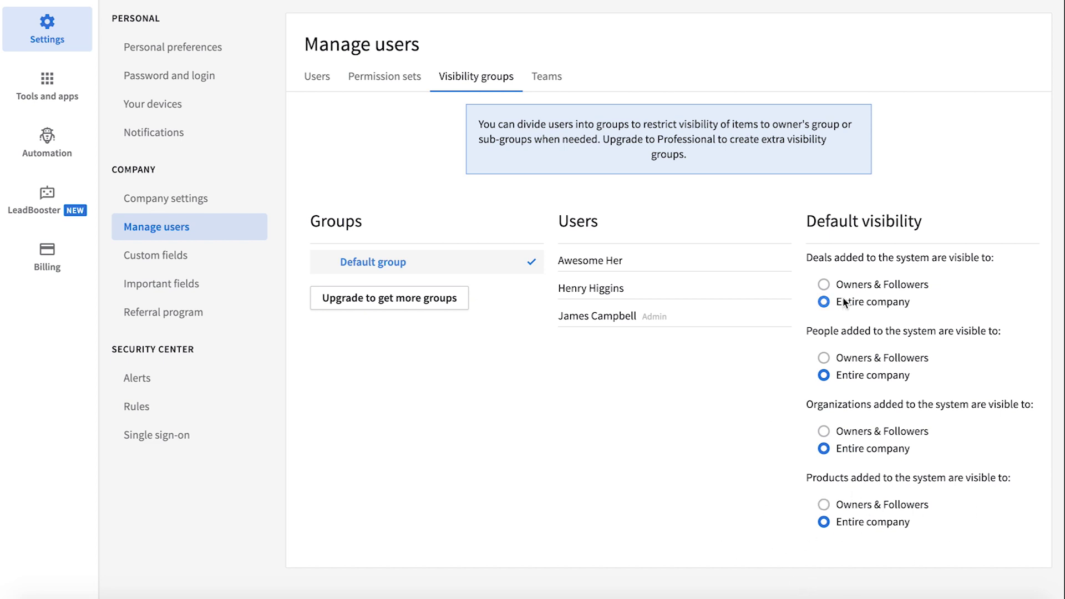
# Step: Set default deal visibility to Owners & Followers, including existing deals, then go to Tools and apps
pyautogui.click(824, 286)
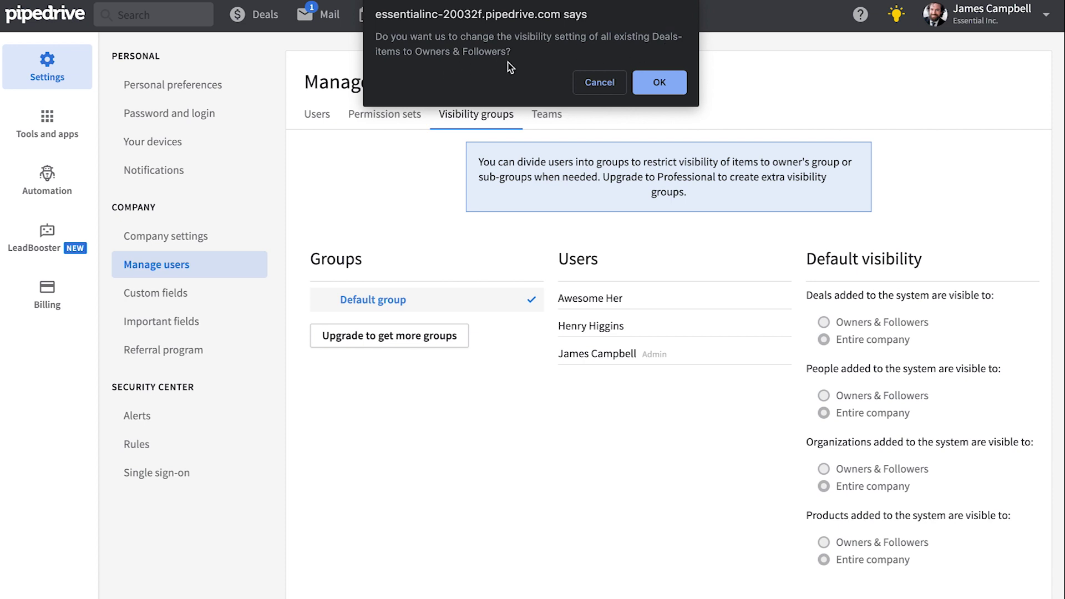
pyautogui.click(659, 83)
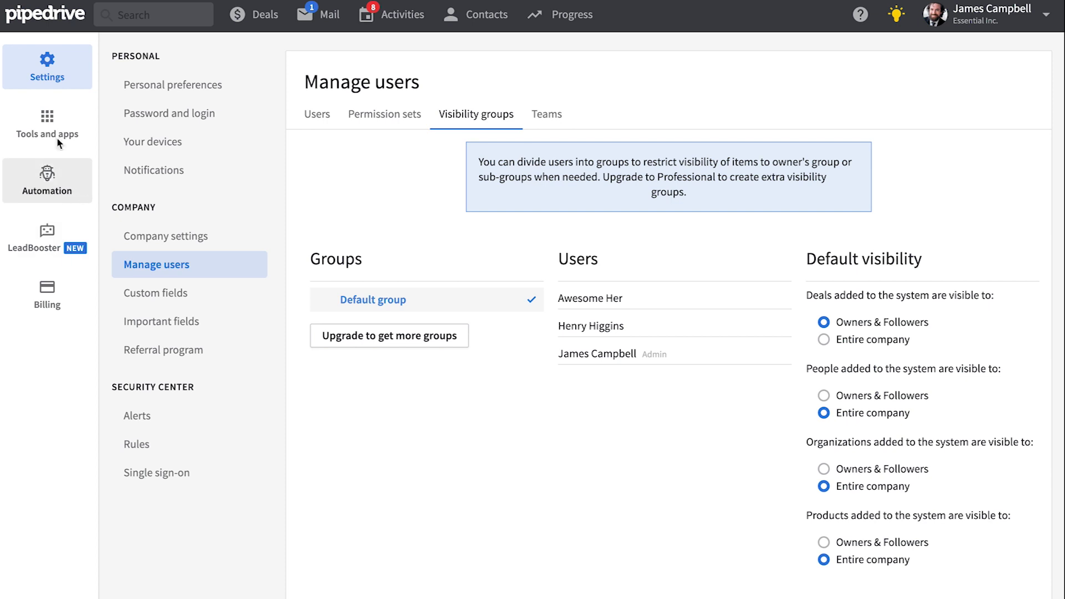
pyautogui.click(58, 118)
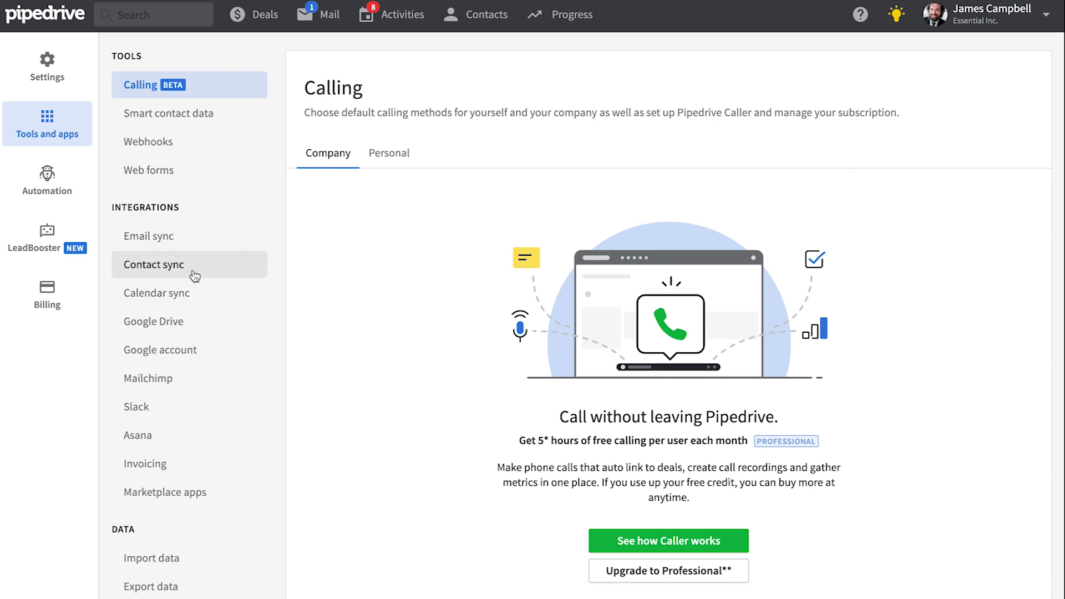
# Step: Connect a new email account in Calendar sync and sign in with it
pyautogui.click(209, 295)
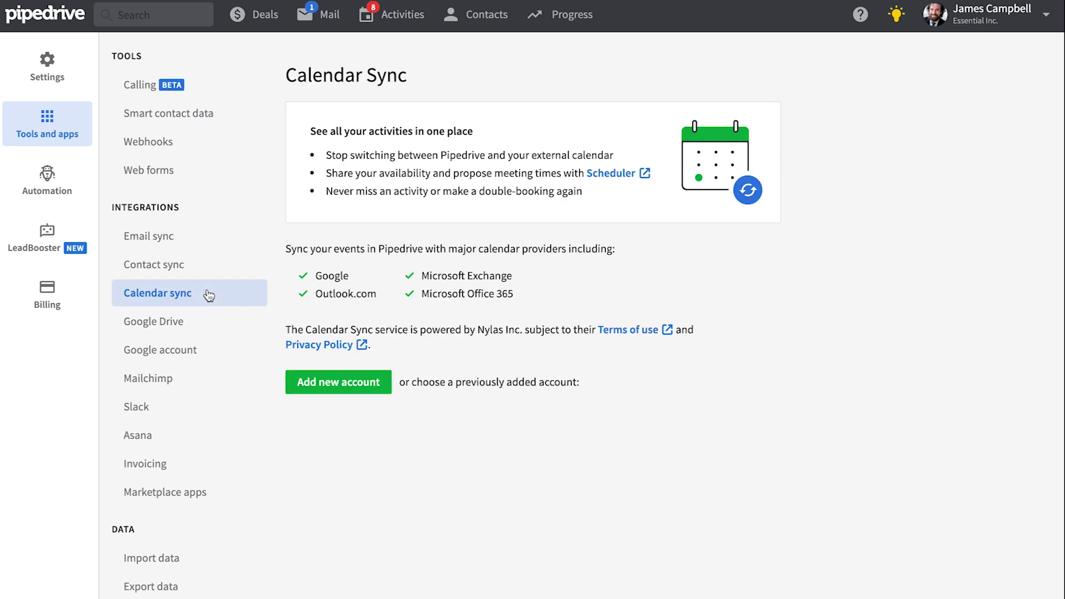
pyautogui.click(337, 383)
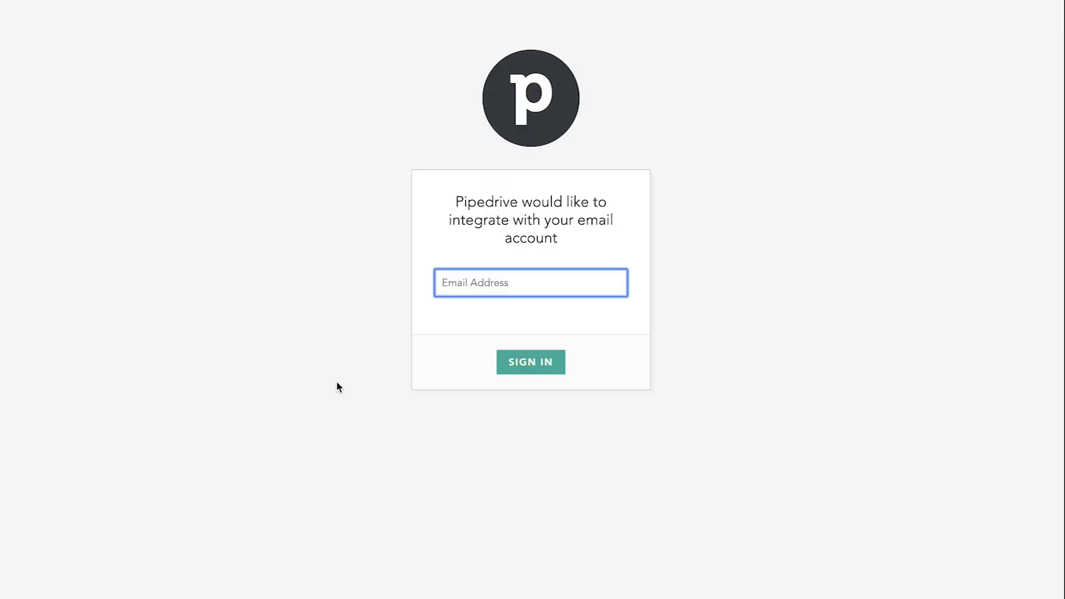
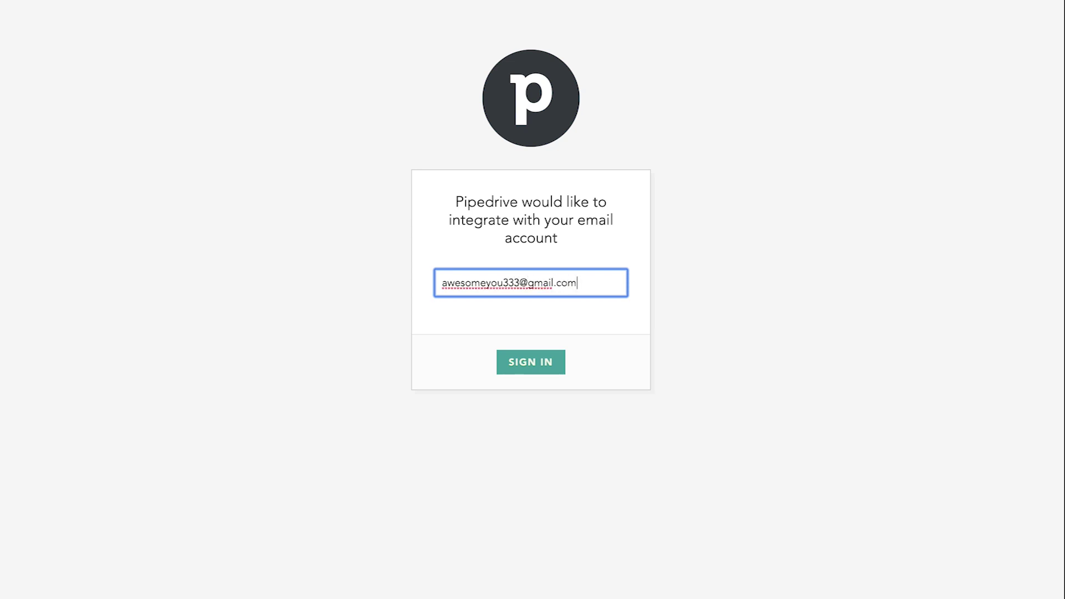
pyautogui.click(520, 366)
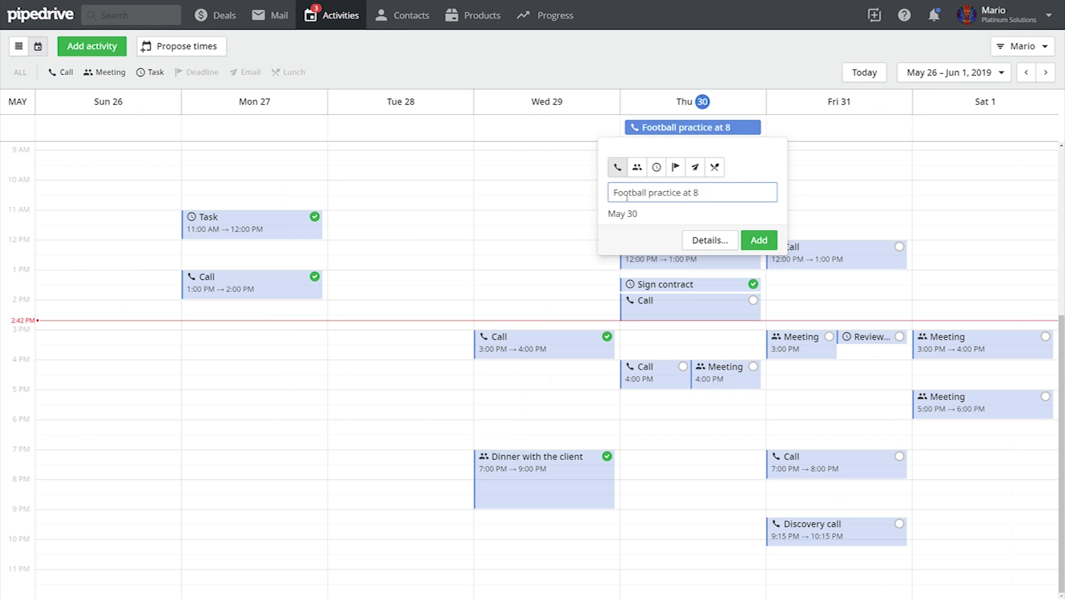
# Step: Add a Football practice activity on Thursday 30, mark the Lannister deal meeting done, and move it to Wednesday 20
pyautogui.click(758, 240)
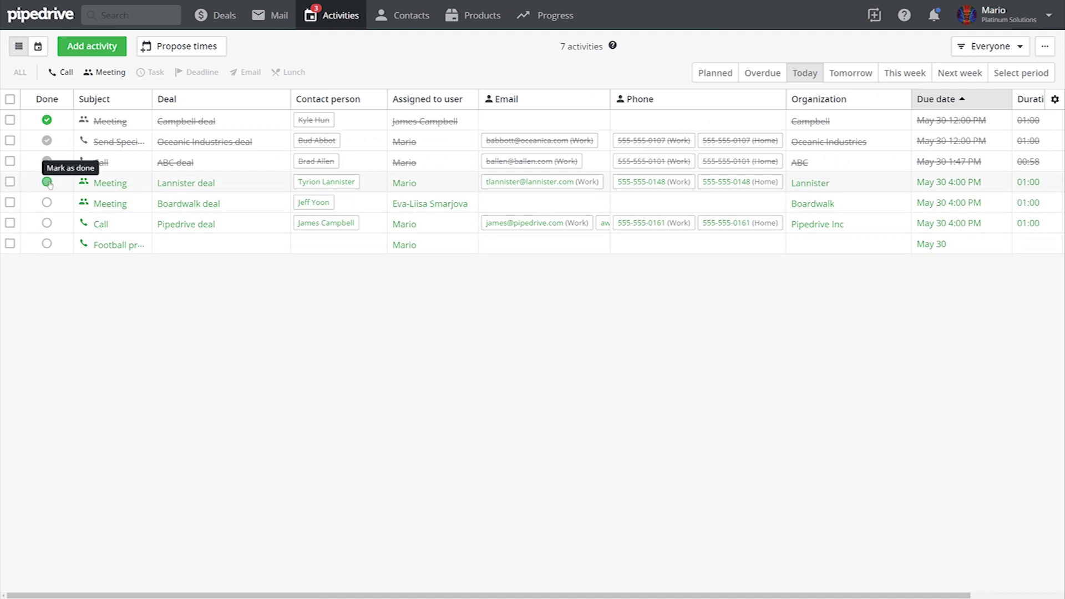
pyautogui.click(1037, 139)
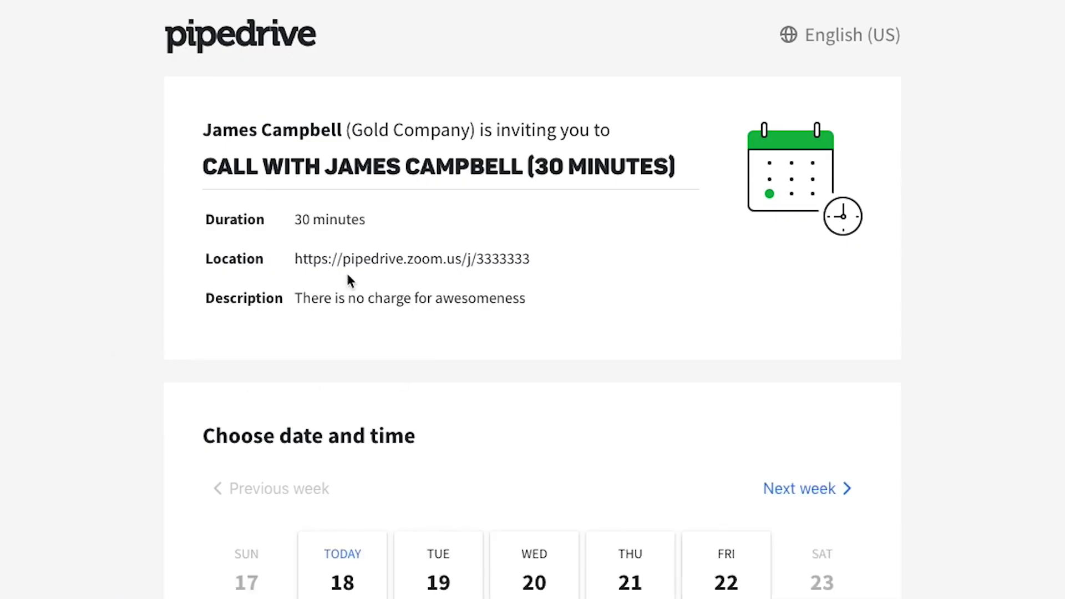
pyautogui.scroll(-2, 458, 411)
pyautogui.click(518, 500)
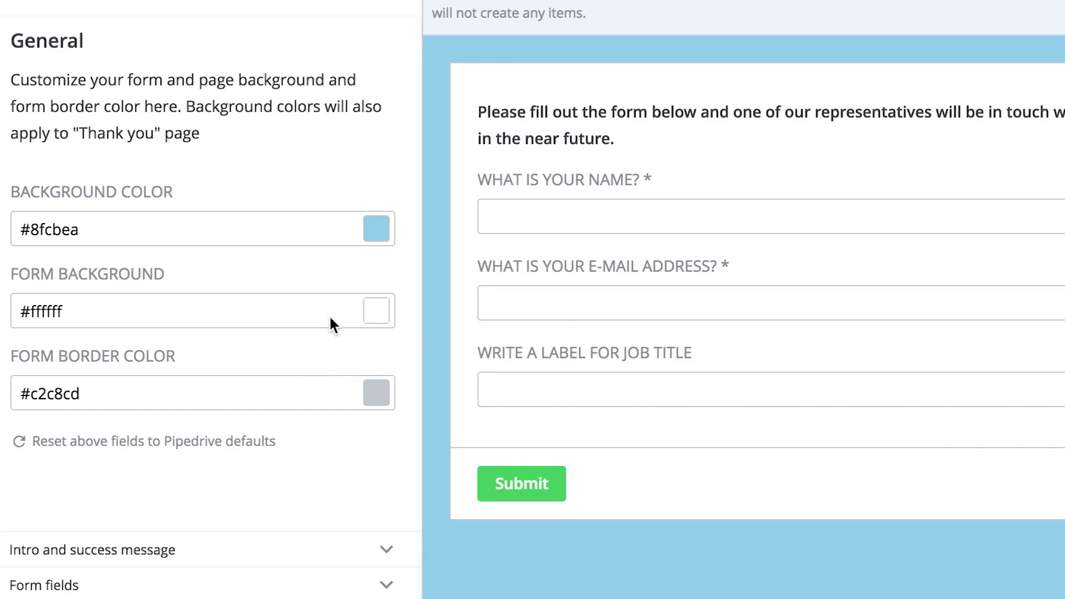
# Step: Change the web form's background colour from a reddish tint to blue #9295bf
pyautogui.click(328, 315)
pyautogui.moveTo(399, 396)
pyautogui.mouseDown()
pyautogui.moveTo(380, 438)
pyautogui.moveTo(551, 398)
pyautogui.moveTo(486, 379)
pyautogui.moveTo(426, 397)
pyautogui.moveTo(402, 360)
pyautogui.mouseUp()
pyautogui.click(602, 486)
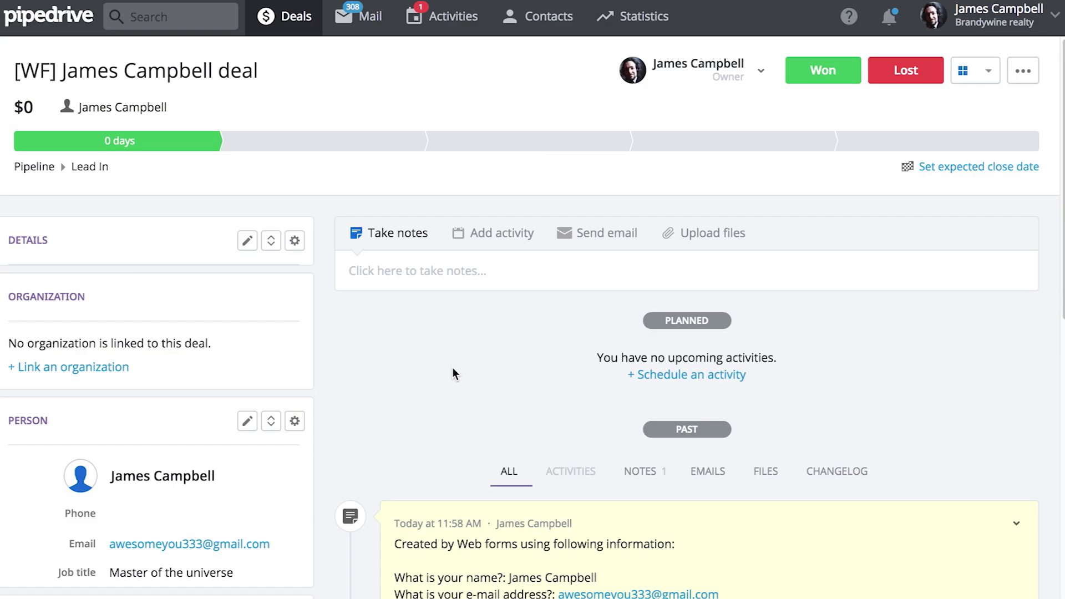
pyautogui.scroll(-7, 452, 374)
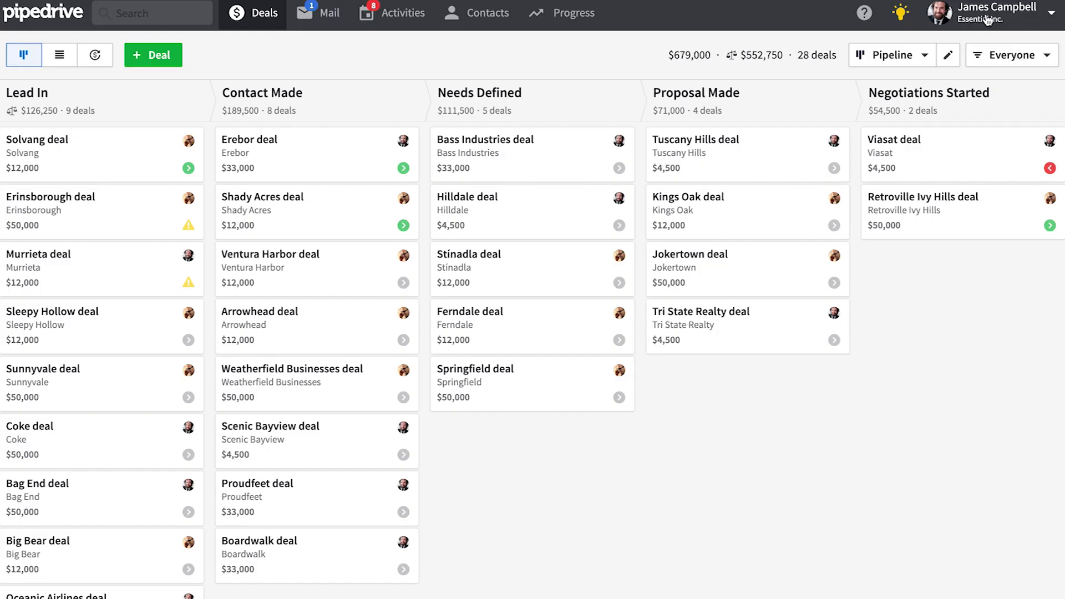
# Step: Browse the Apps & integrations Marketplace, then show a contact's extra actions listing GetAccept, Klenty and Textline
pyautogui.click(988, 21)
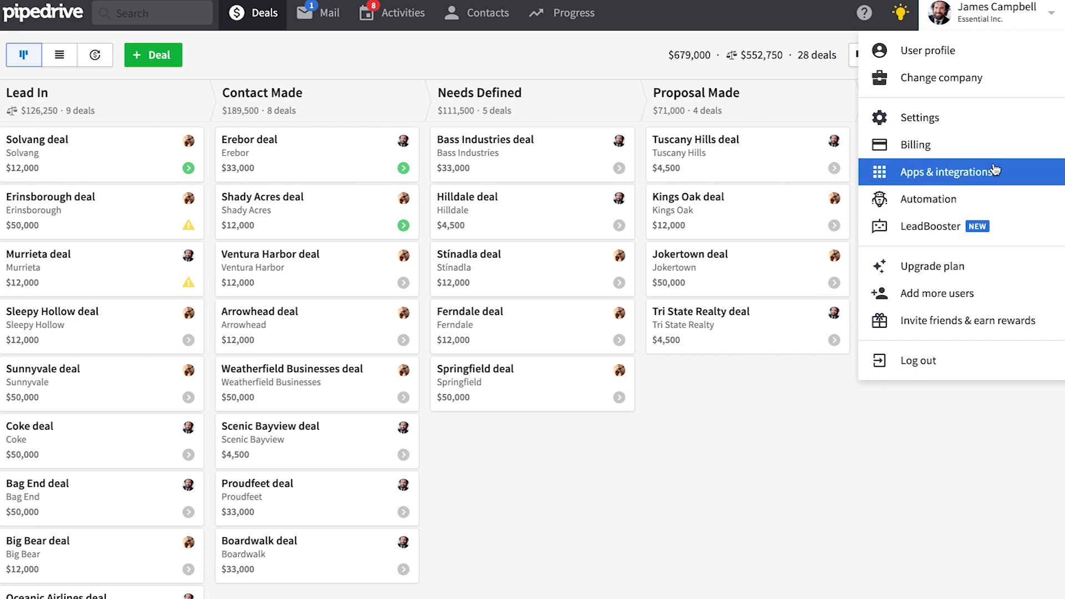
pyautogui.click(949, 172)
pyautogui.scroll(-3, 30, 188)
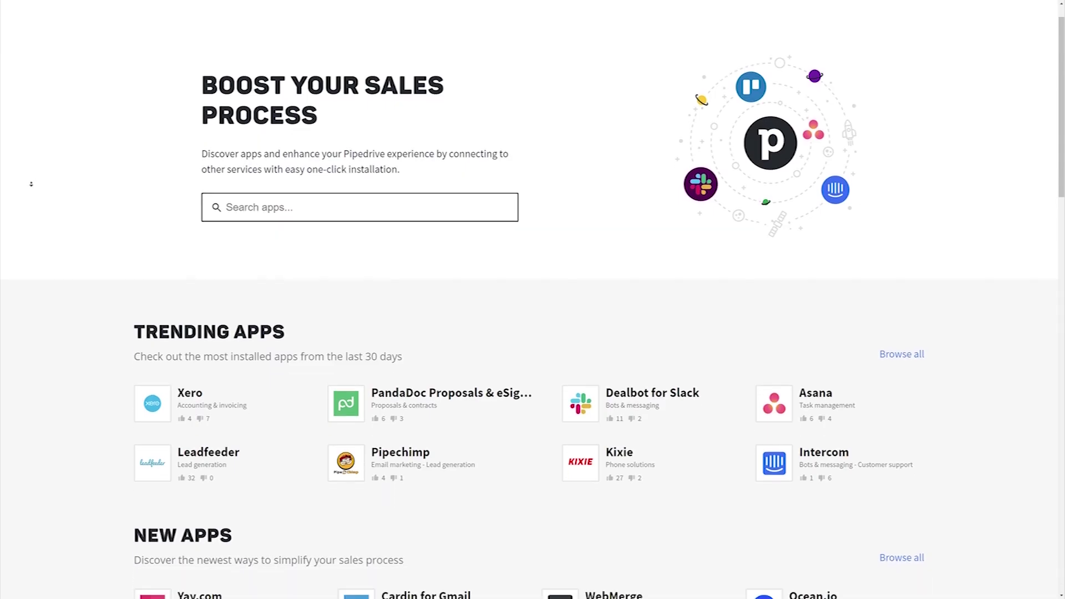
pyautogui.scroll(-4, 30, 188)
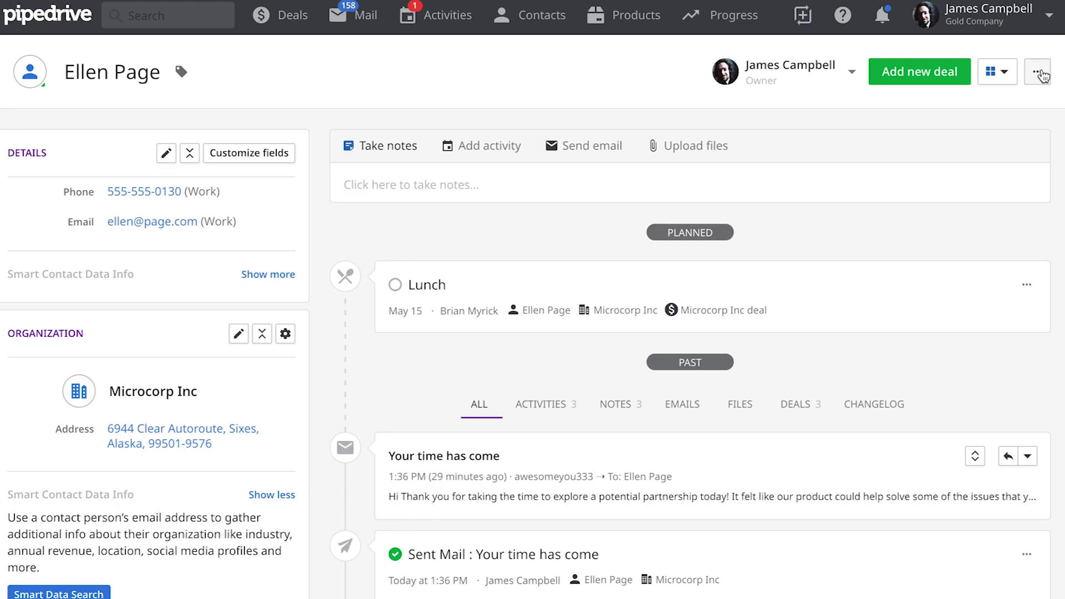
pyautogui.click(1042, 74)
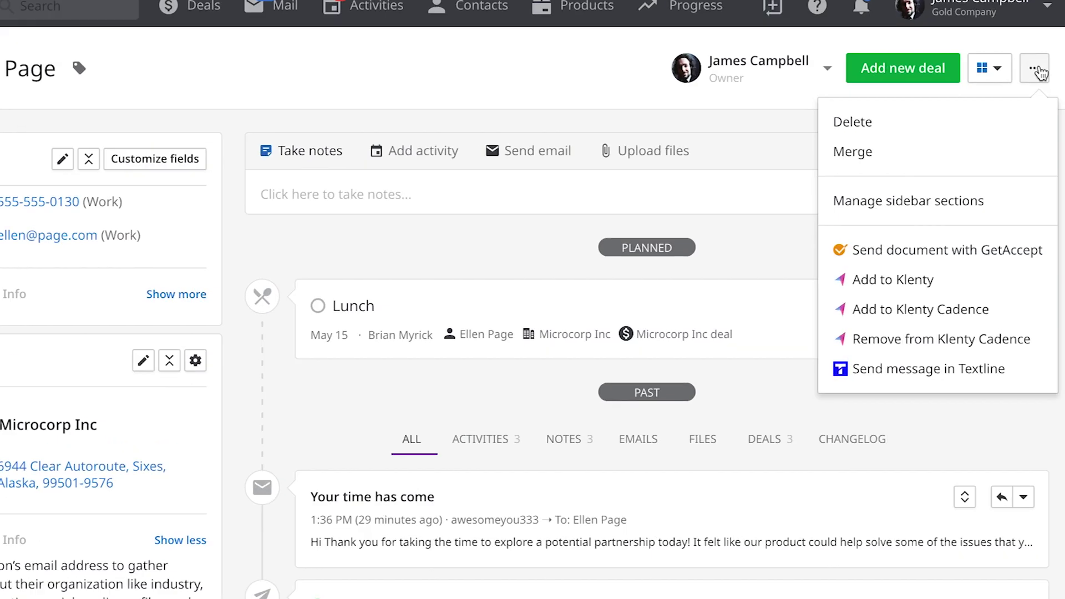